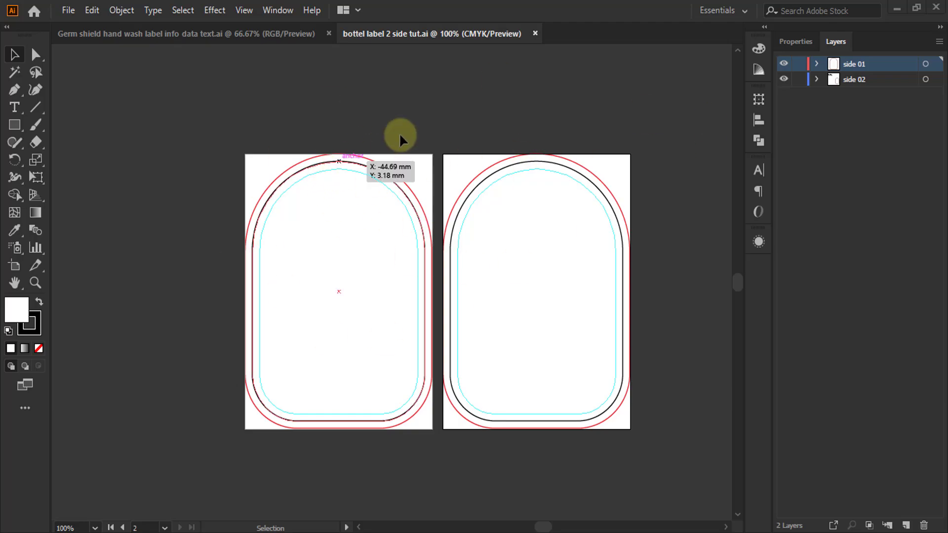
- Examine the red outer line, the black outline and the cyan inner guide of the first label up close
scroll(316, 157, "up", 4)
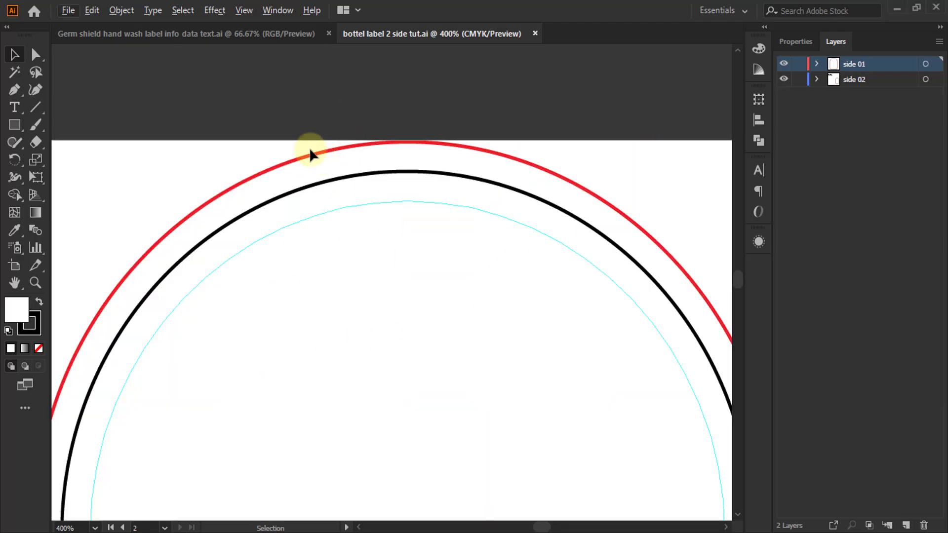
scroll(216, 222, "up", 2)
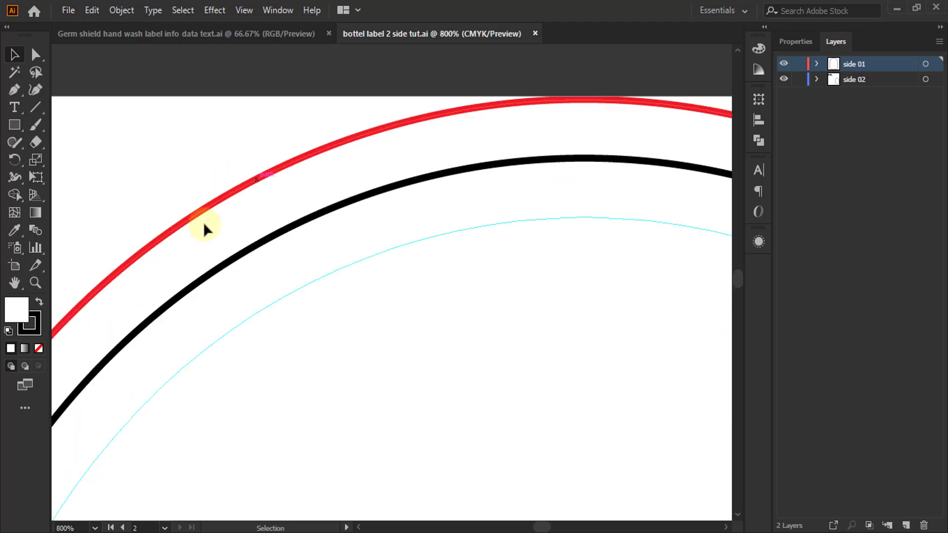
scroll(290, 132, "down", 3)
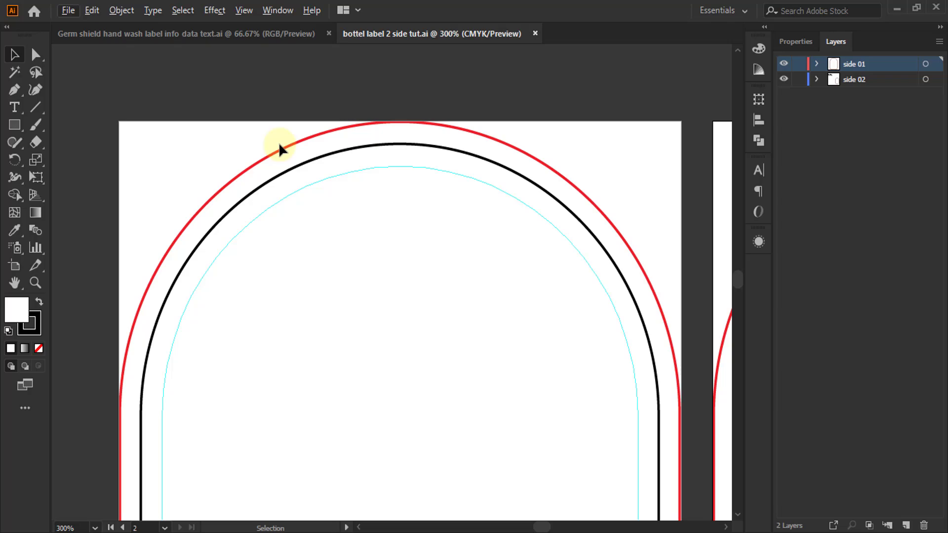
scroll(219, 198, "up", 3)
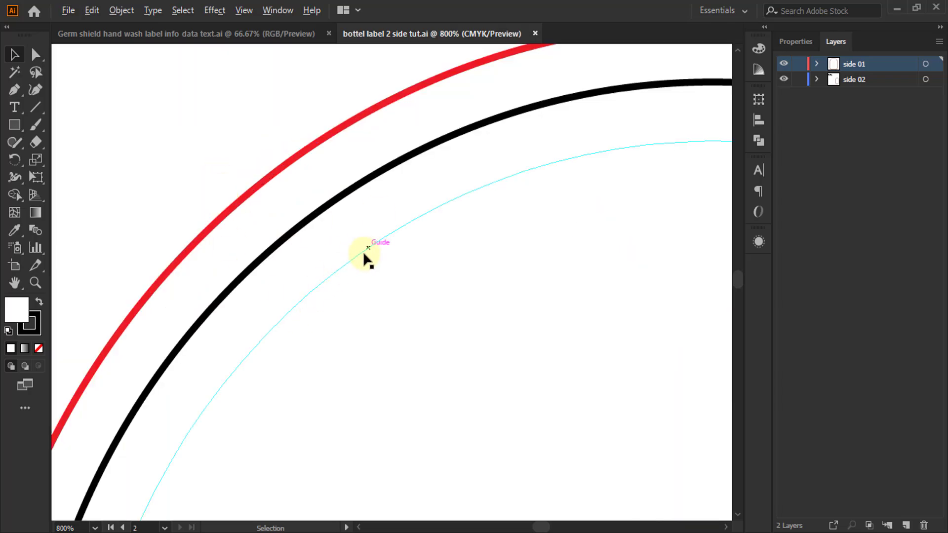
scroll(363, 251, "up", 3)
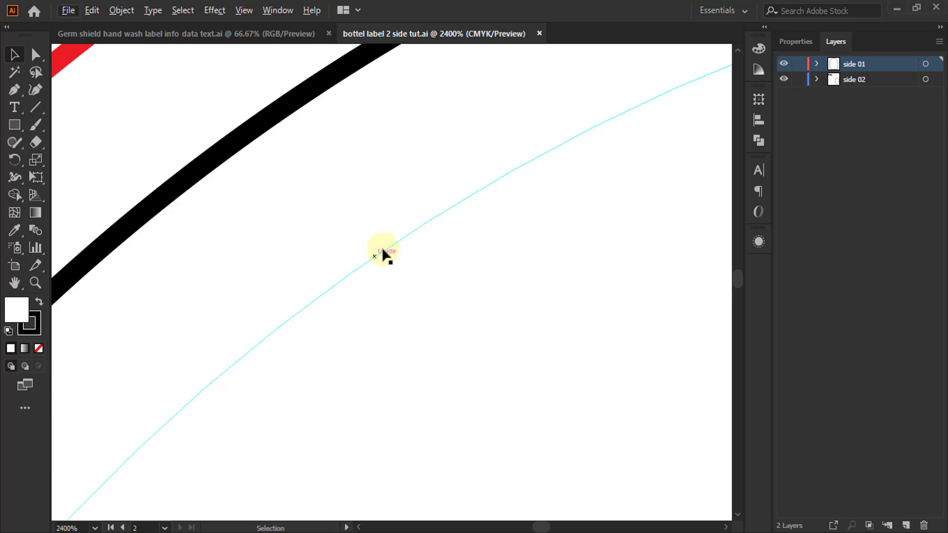
scroll(312, 215, "down", 3)
scroll(309, 212, "down", 4)
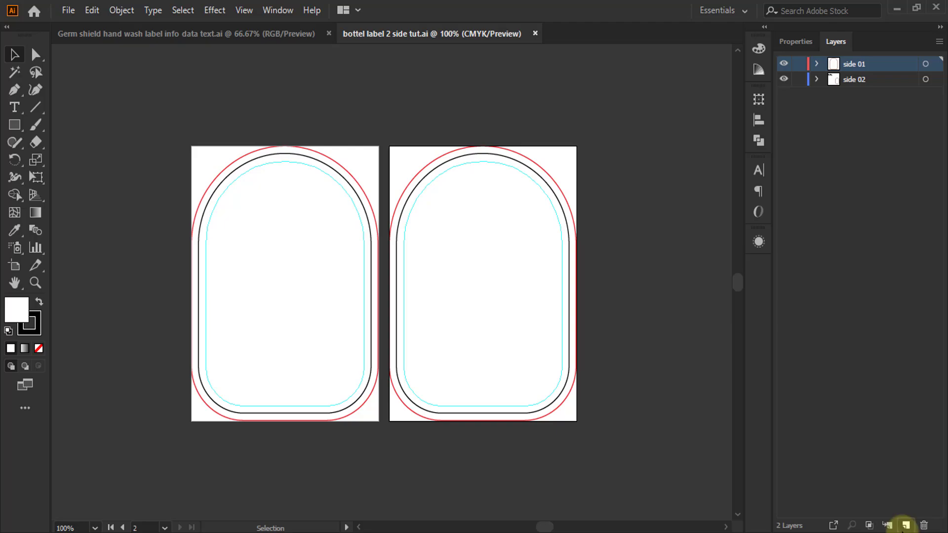
- Create a new layer named "design 01" and move it below the side 02 layer
left_click(904, 525)
double_click(852, 63)
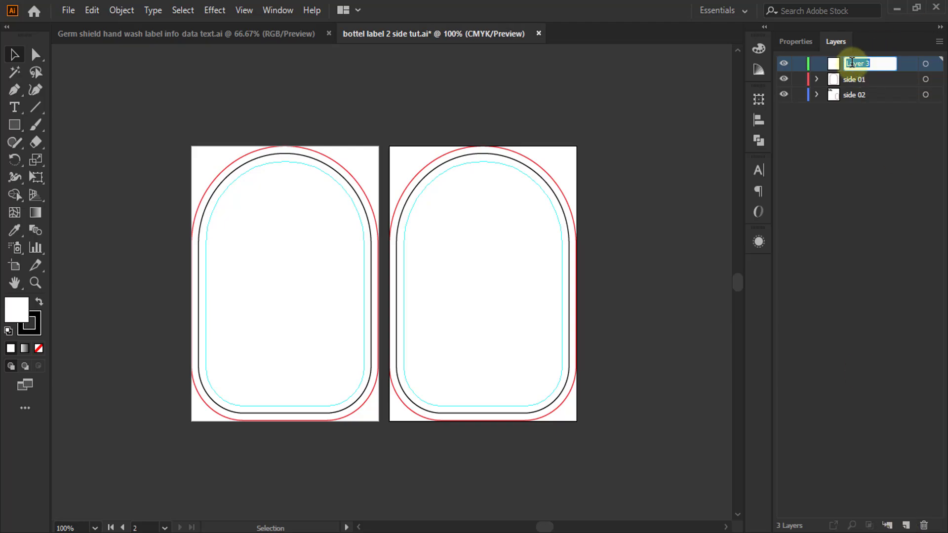
type("design 01")
key("Return")
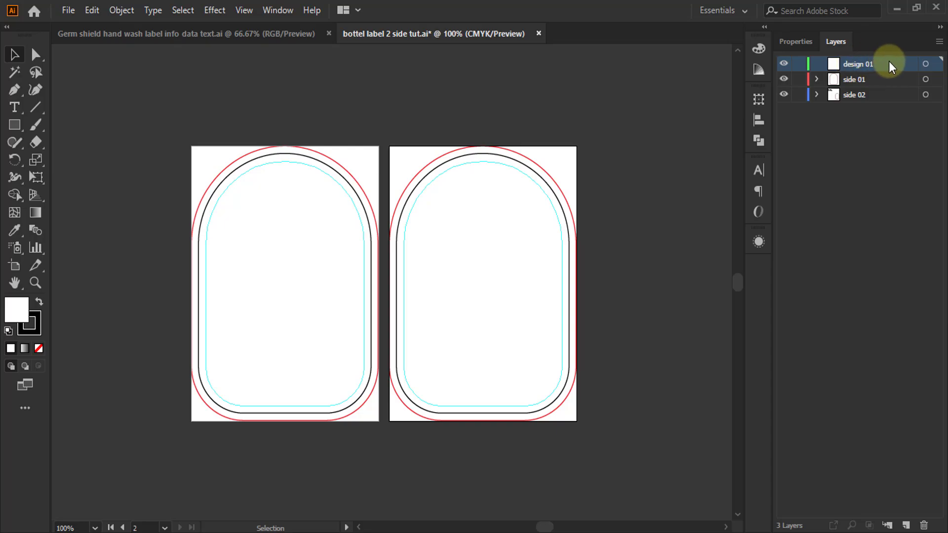
left_click_drag(890, 61, 883, 103)
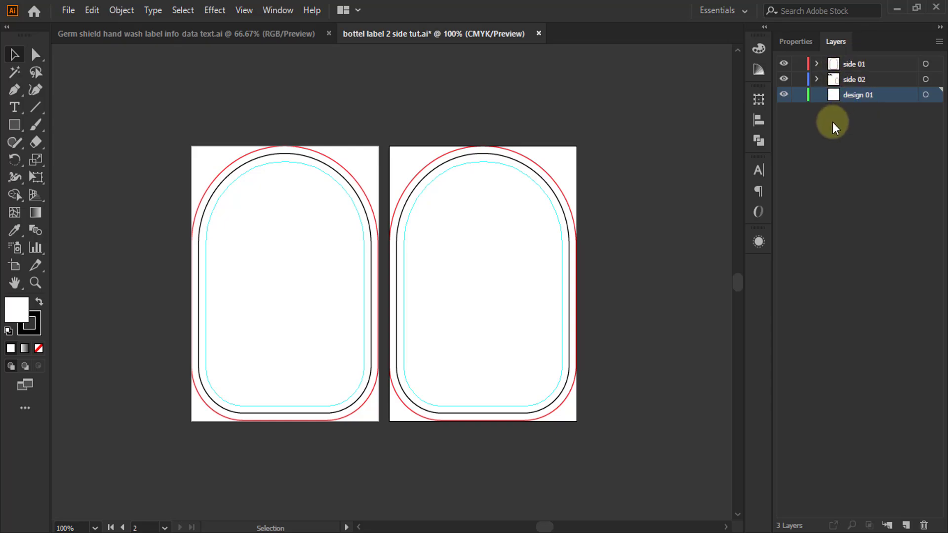
- Identify the path in the side 01 layer by toggling its visibility, and rename it "Bleed"
left_click(817, 64)
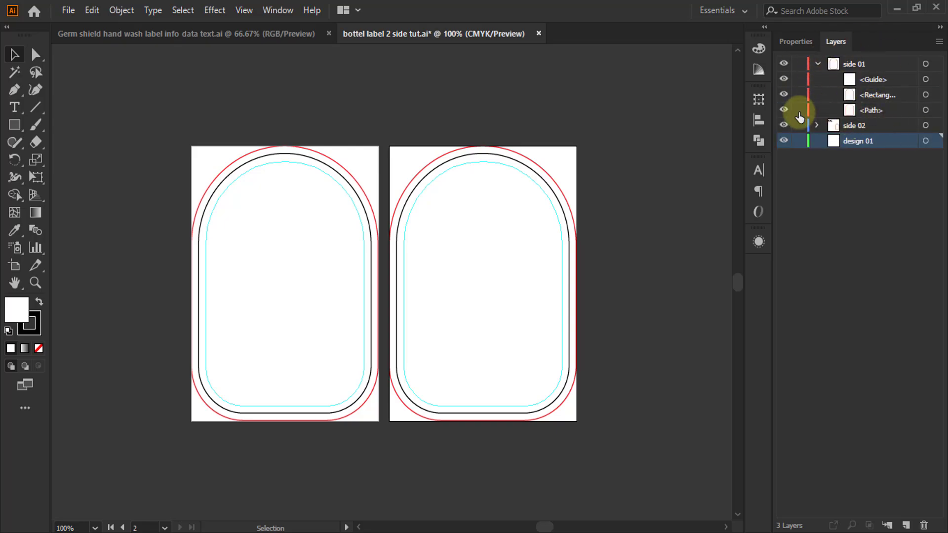
left_click(783, 110)
left_click(783, 110)
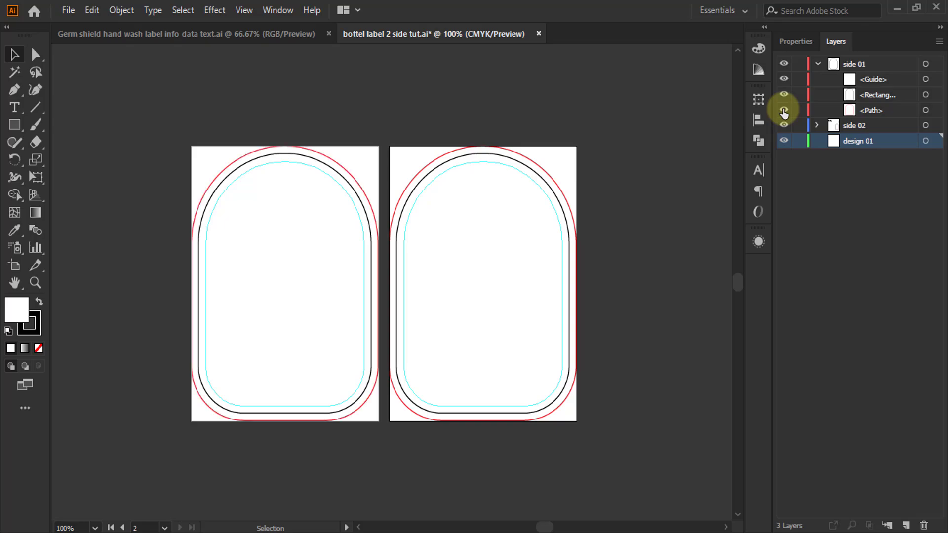
double_click(875, 110)
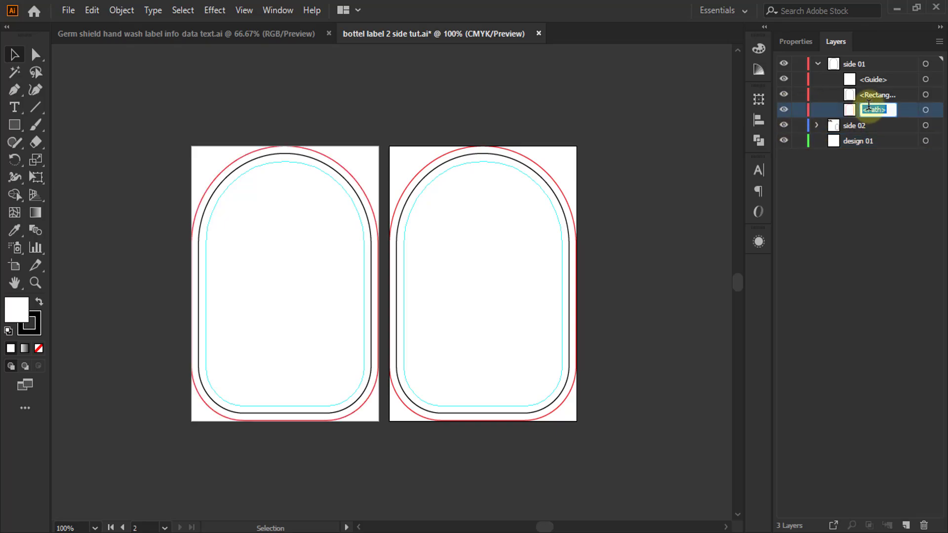
key("BackSpace")
type("Bleed")
key("Return")
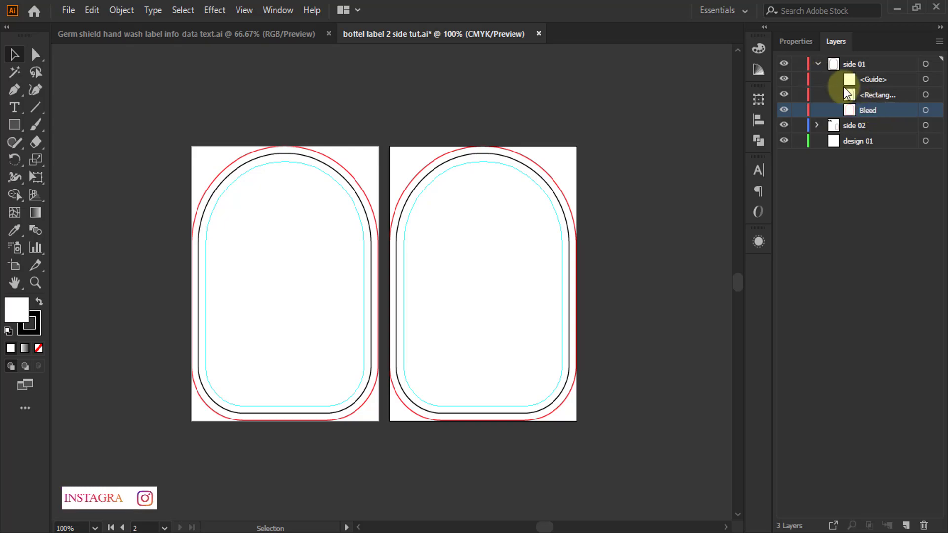
- Check the rectangle in the side 01 layer by toggling its visibility, and rename it "dei line"
left_click(784, 94)
left_click(783, 94)
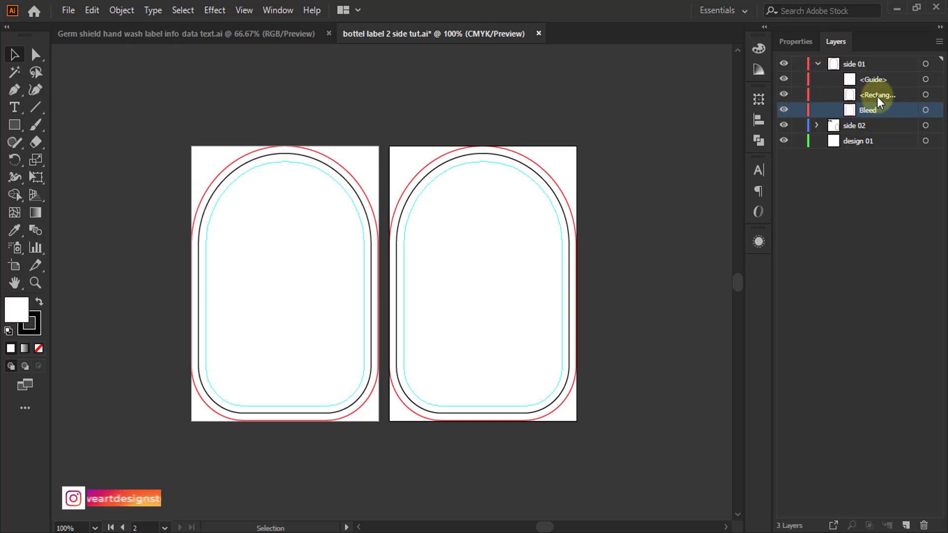
double_click(876, 95)
key("BackSpace")
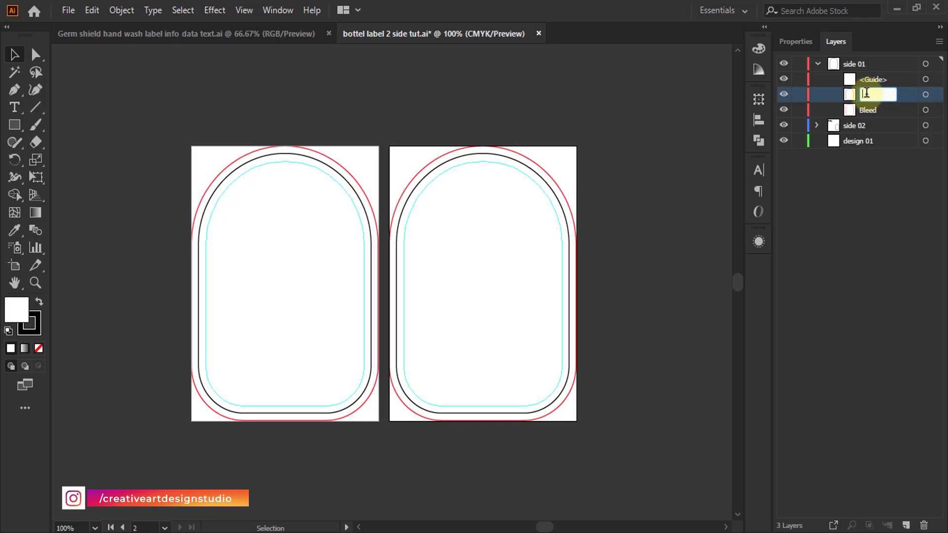
type("cui line")
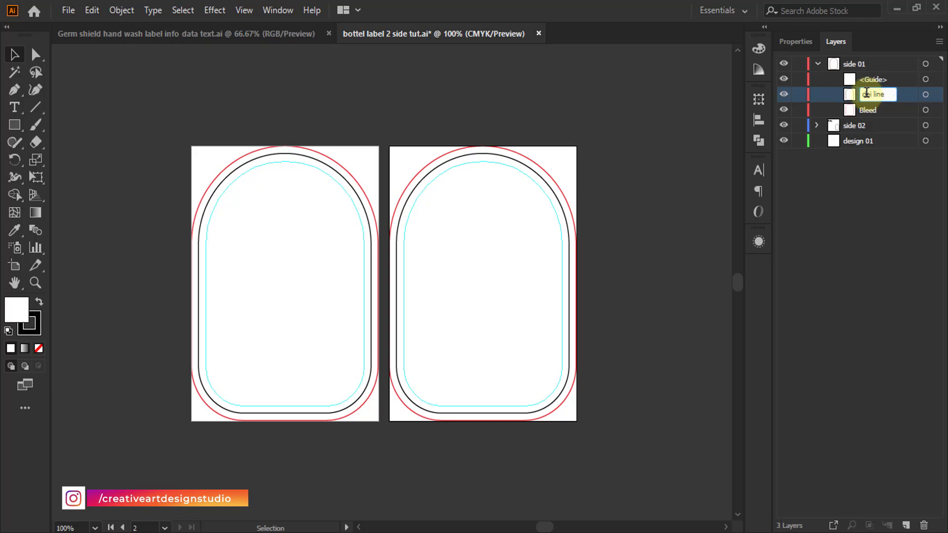
key("Return")
- Rename the guide in the side 01 layer "inner margin"
left_click(873, 79)
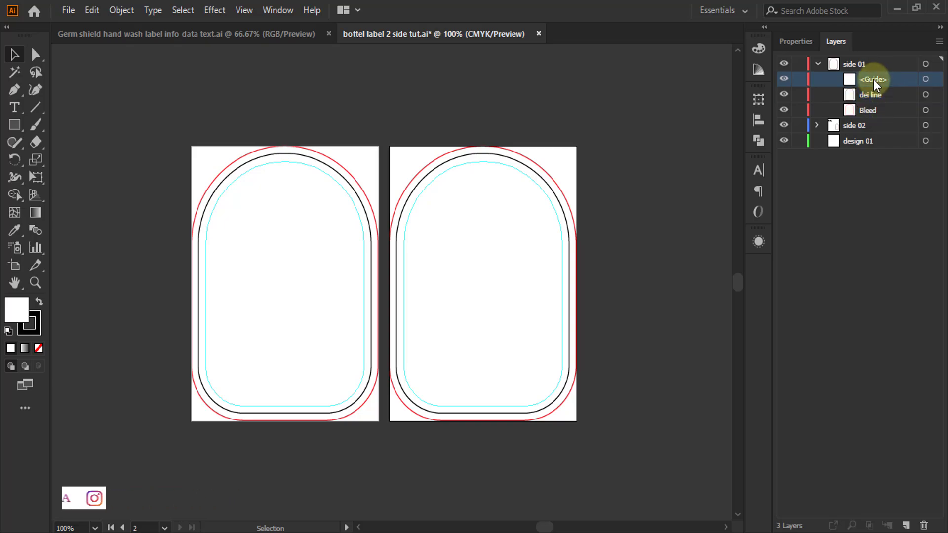
double_click(873, 79)
type("i")
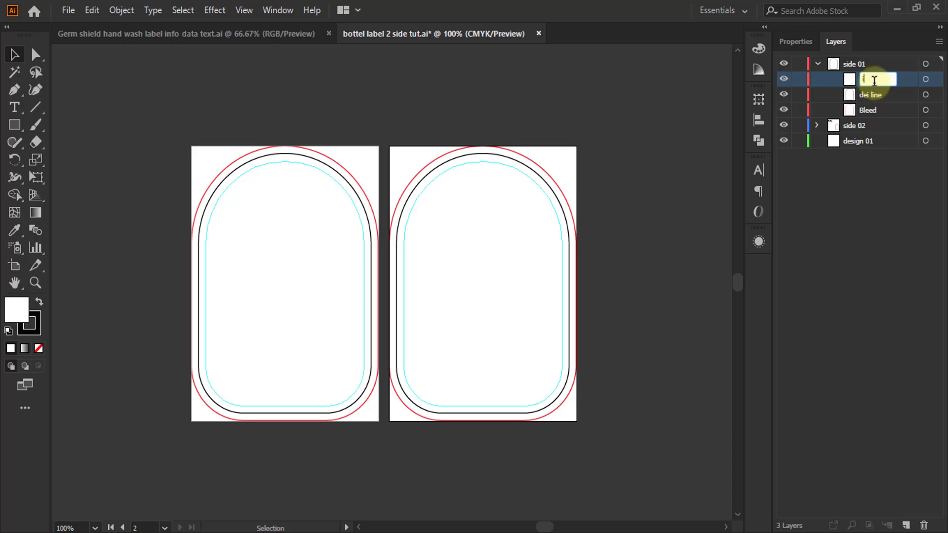
type("nner margin")
key("Return")
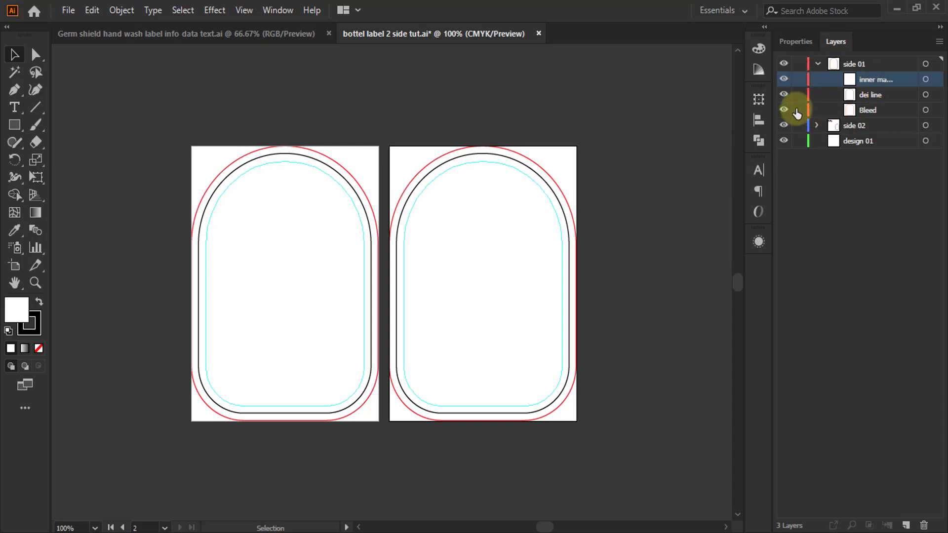
- Copy the Bleed path of the side 01 layer, then collapse and lock that layer
left_click(926, 110)
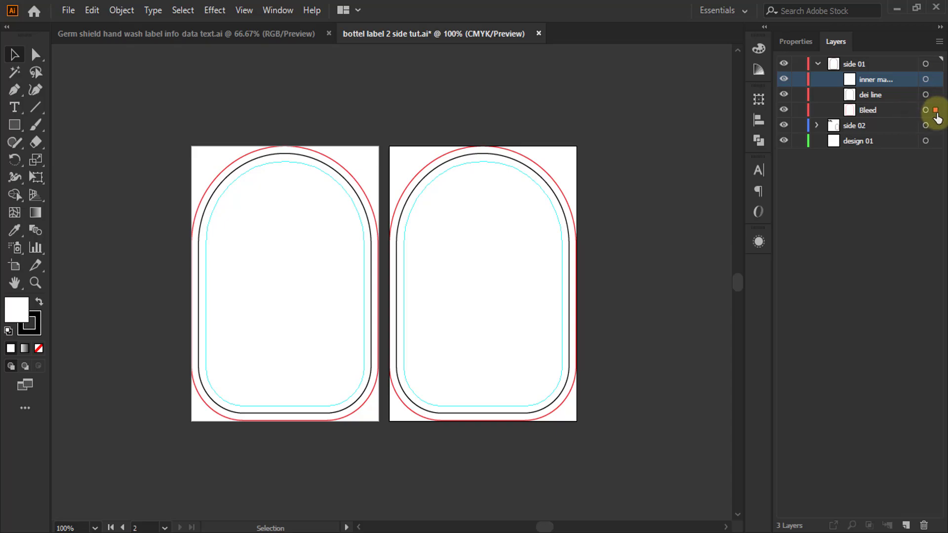
left_click(895, 111)
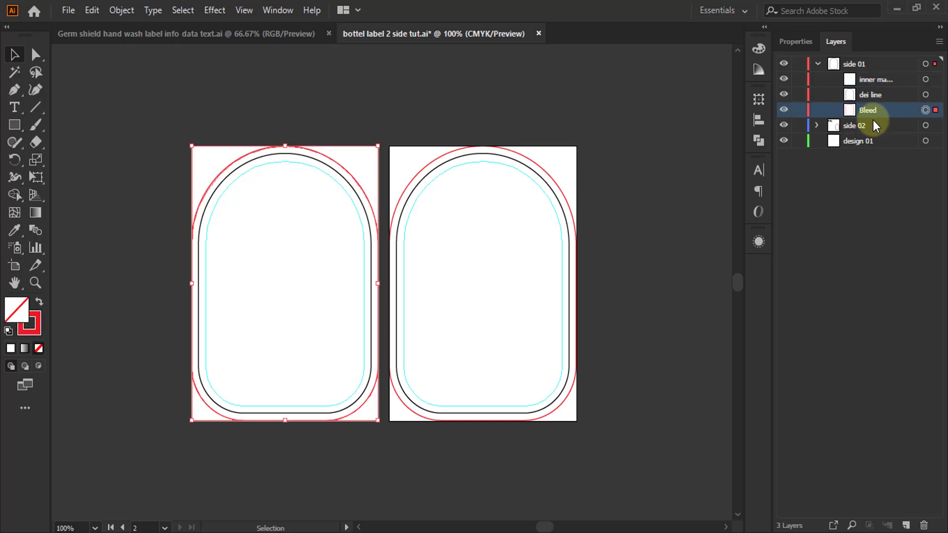
left_click(92, 10)
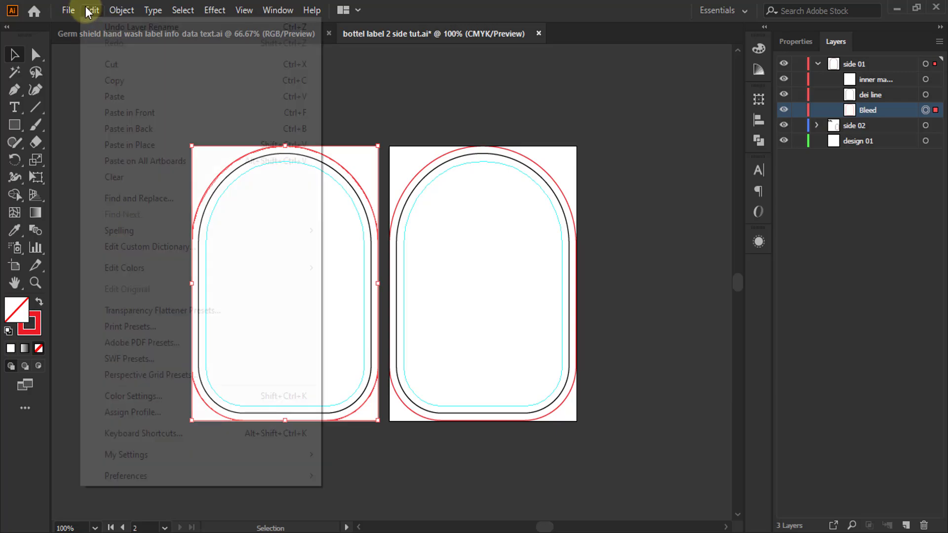
left_click(126, 82)
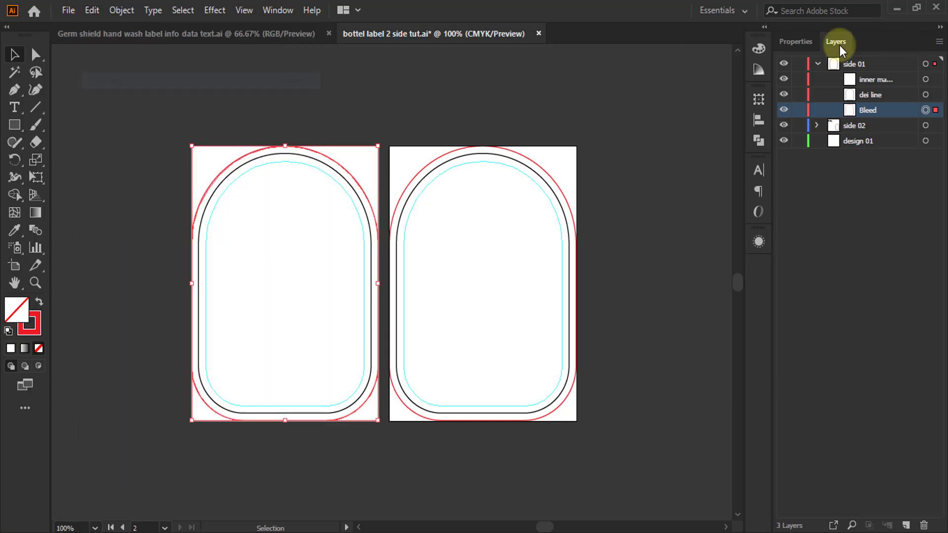
left_click(817, 64)
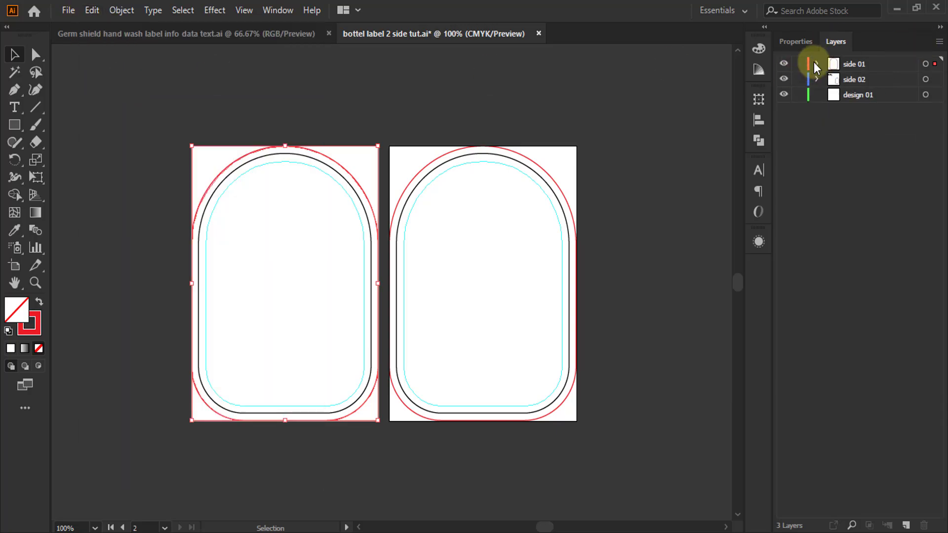
left_click(799, 64)
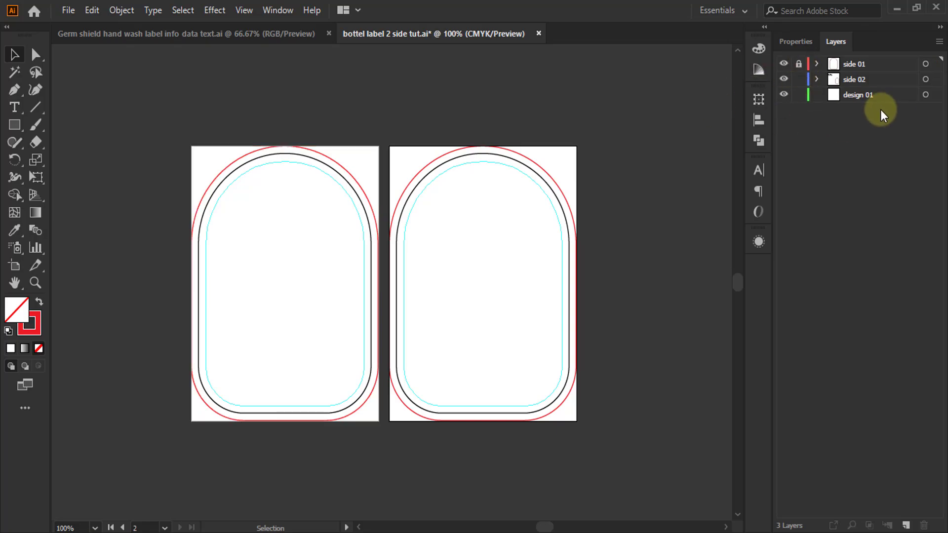
- Paste the bleed path in place on the design 01 layer and swap its fill and stroke for a solid red shape
left_click(870, 96)
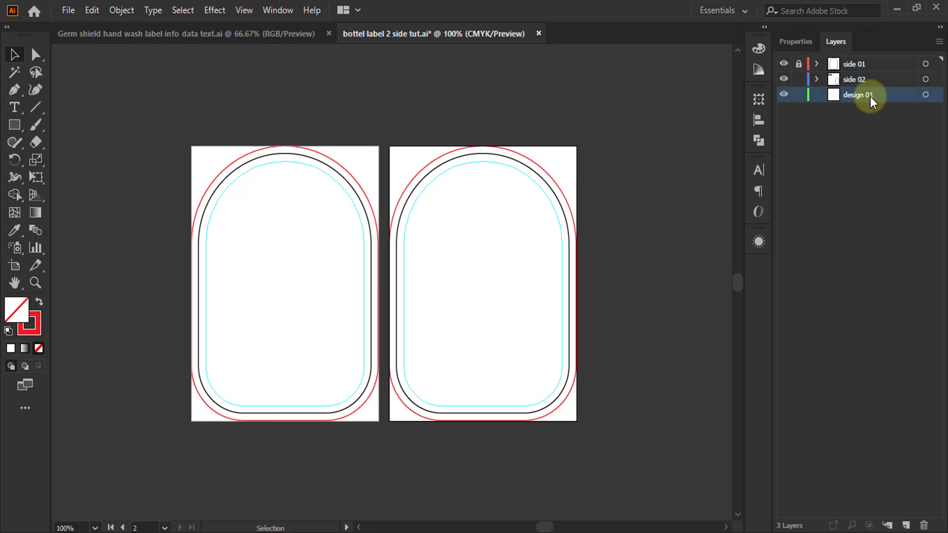
left_click(93, 18)
left_click(119, 147)
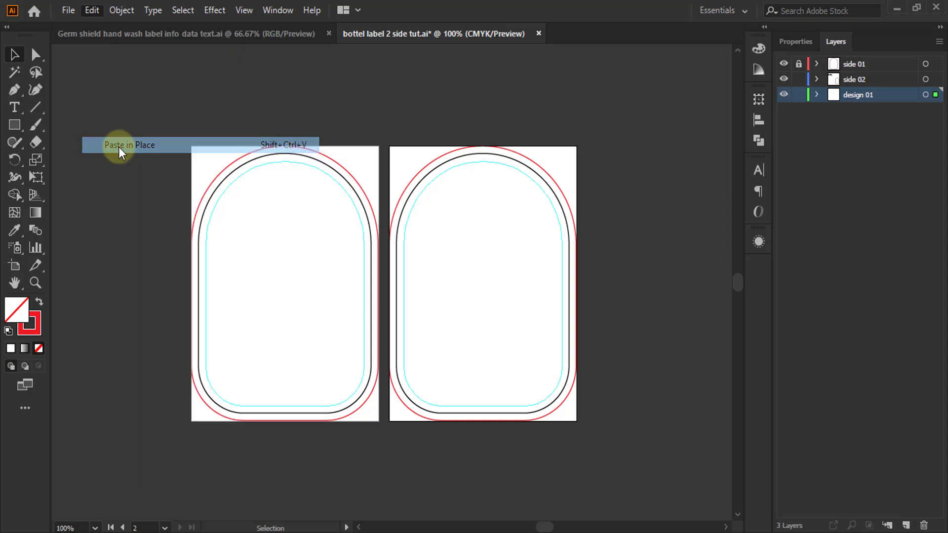
left_click(38, 304)
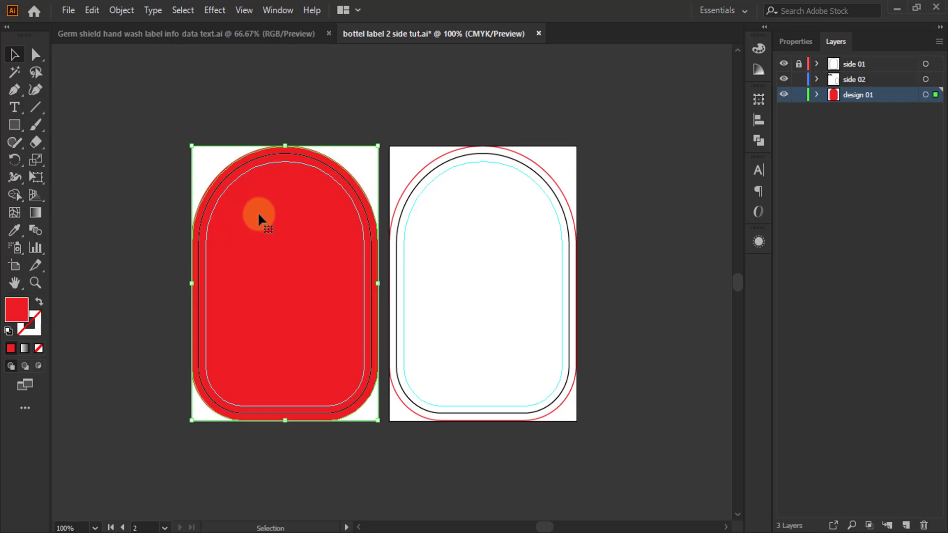
- Identify the guide in the side 02 layer by toggling its visibility, and rename it "inner margin"
left_click(815, 81)
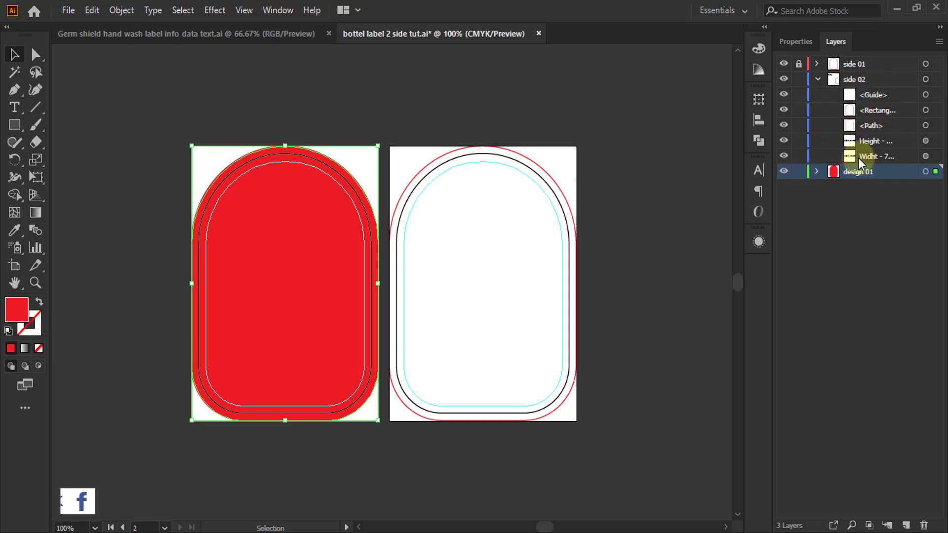
left_click(784, 95)
left_click(784, 95)
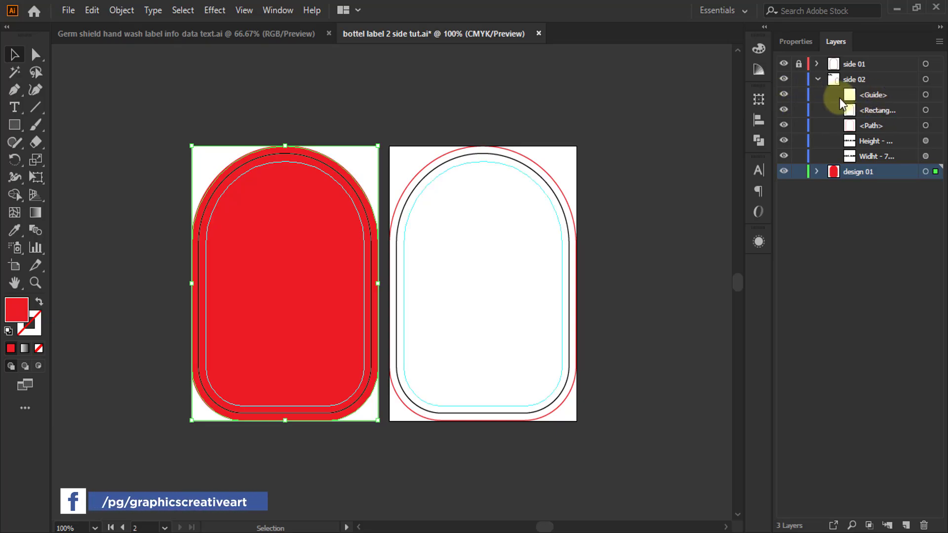
double_click(873, 100)
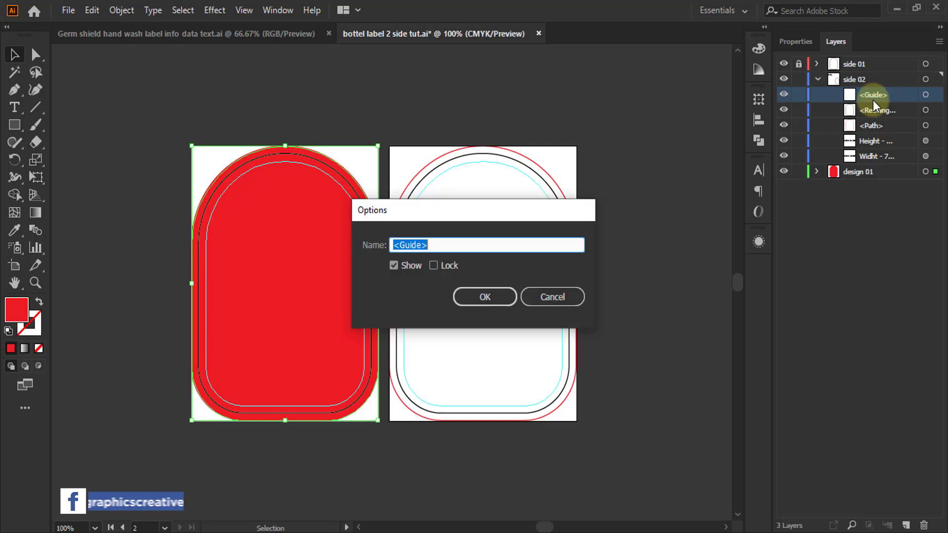
key("BackSpace")
type("inner")
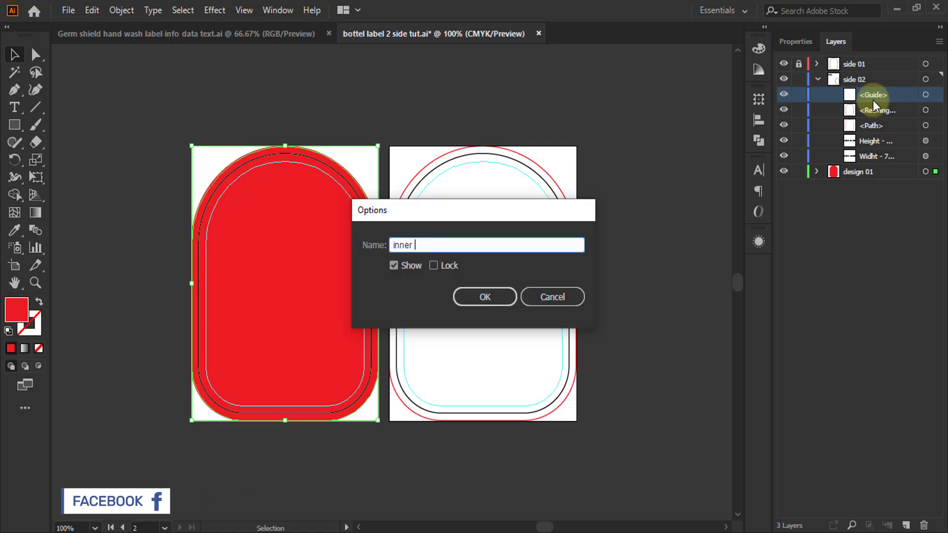
type(" margin")
key("Return")
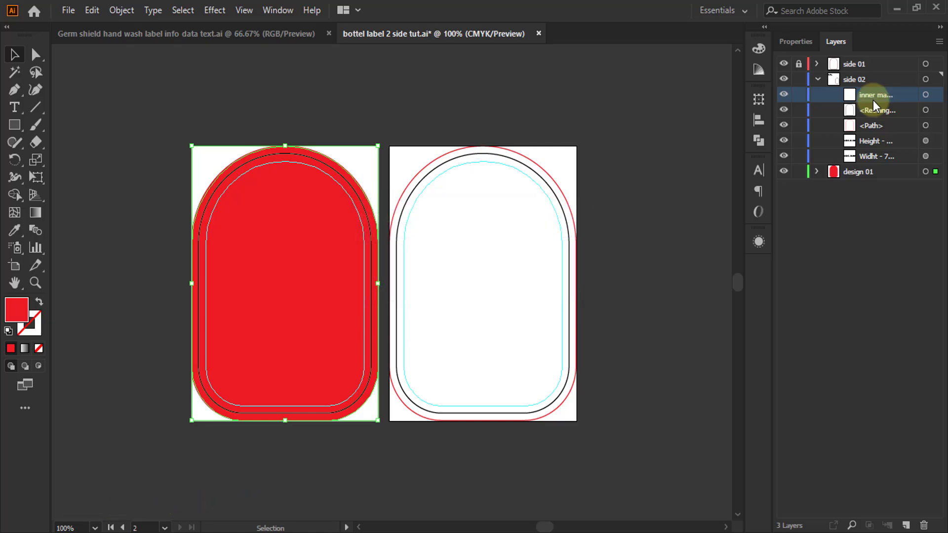
- Identify the rectangle path in the side 02 layer by toggling its visibility, and rename it "dei line"
left_click(838, 111)
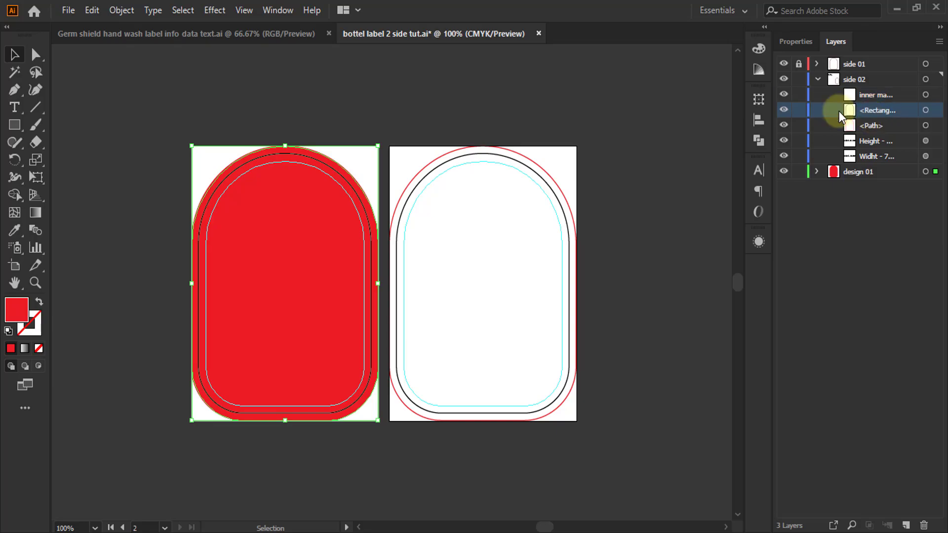
left_click(783, 109)
left_click(783, 110)
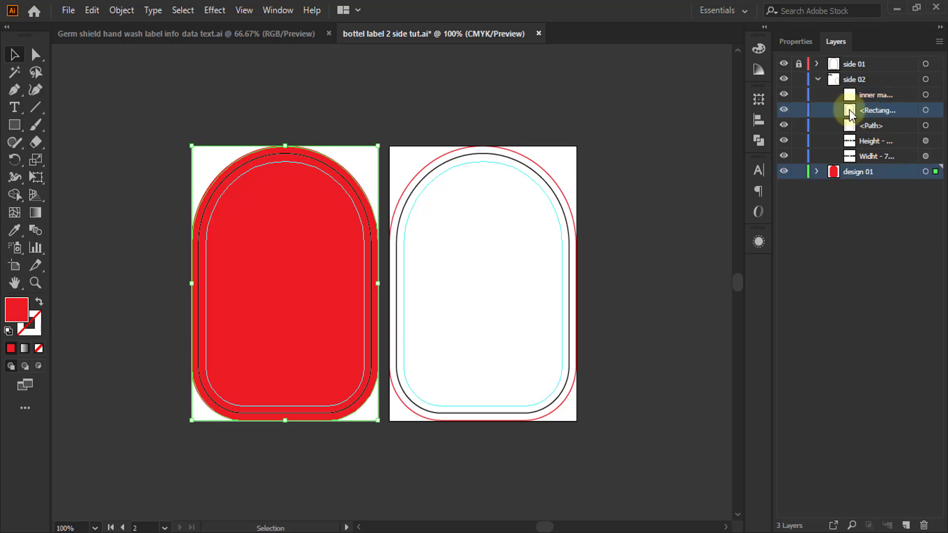
double_click(873, 109)
type("de")
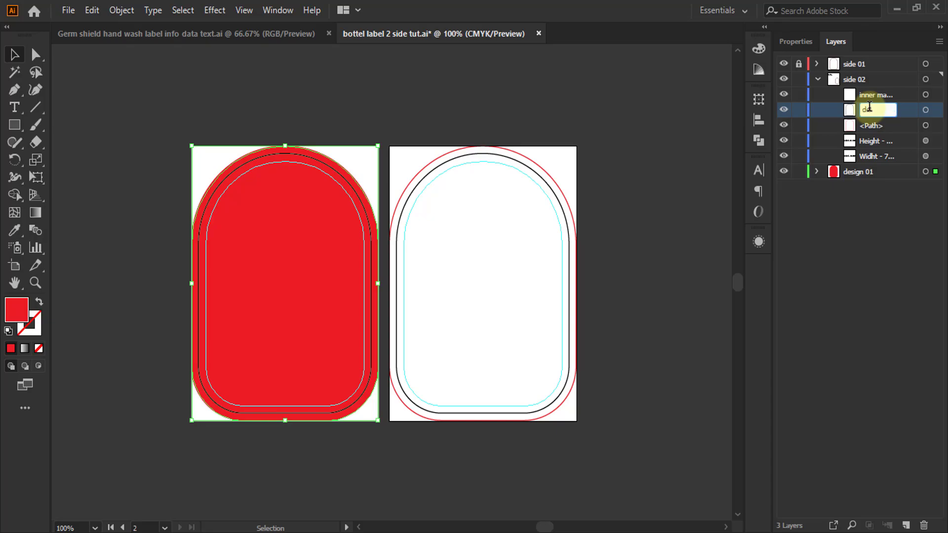
type("i line")
key("Return")
- Check the unnamed path in the side 02 layer by toggling its visibility, and rename it "bleed"
left_click(873, 128)
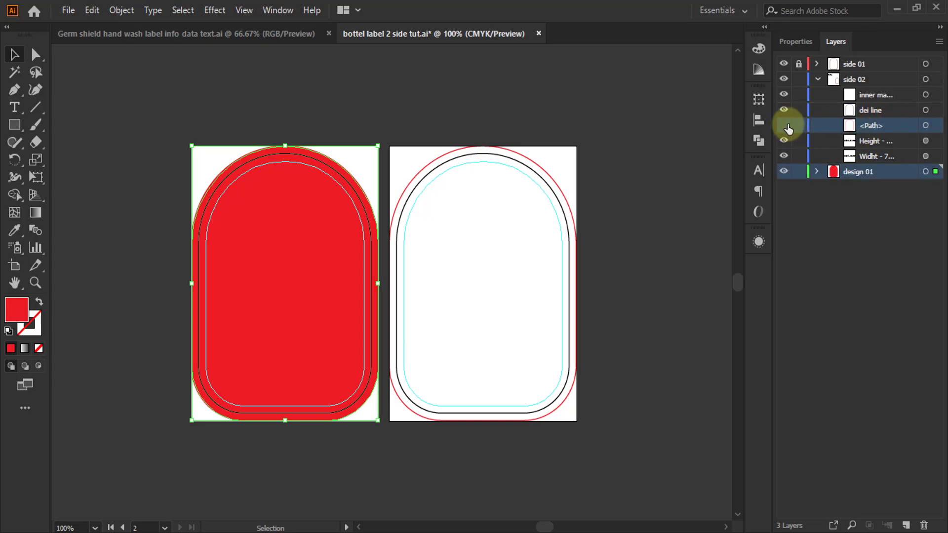
left_click(784, 126)
left_click(784, 125)
double_click(873, 127)
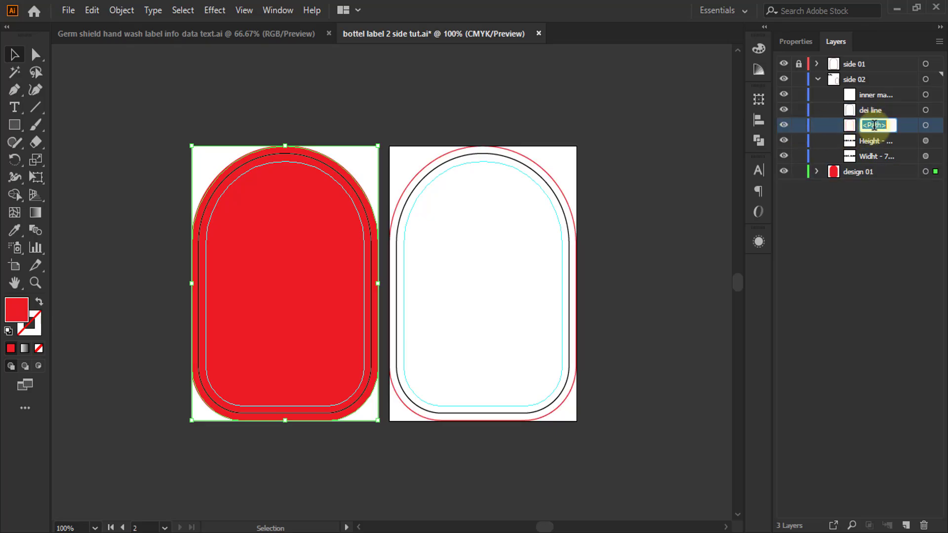
type("bleed")
key("Return")
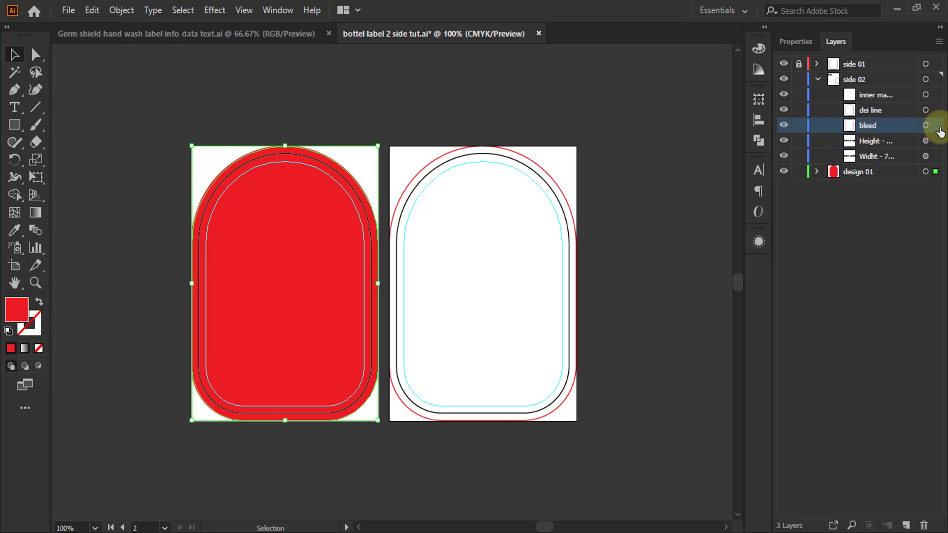
- Copy the bleed path of the side 02 layer, then collapse and lock that layer
left_click(925, 125)
left_click(92, 10)
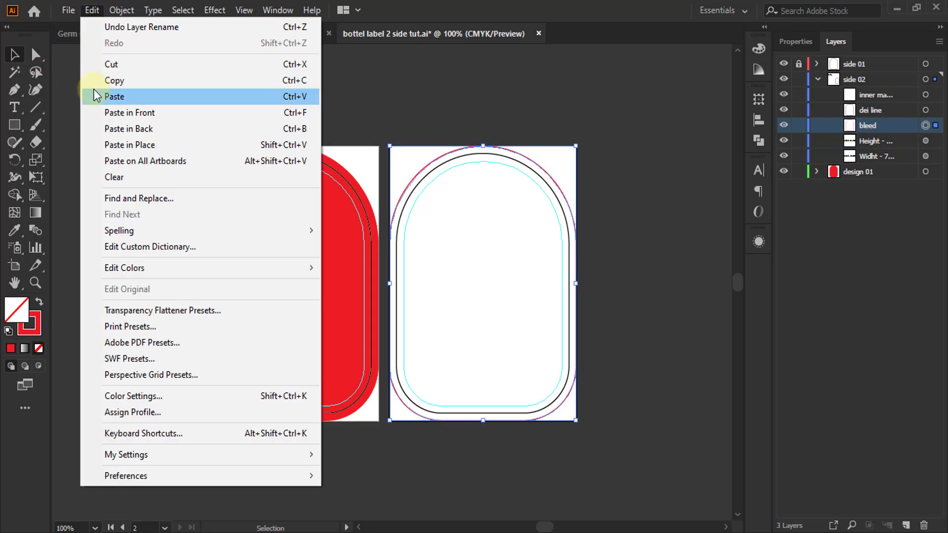
left_click(99, 82)
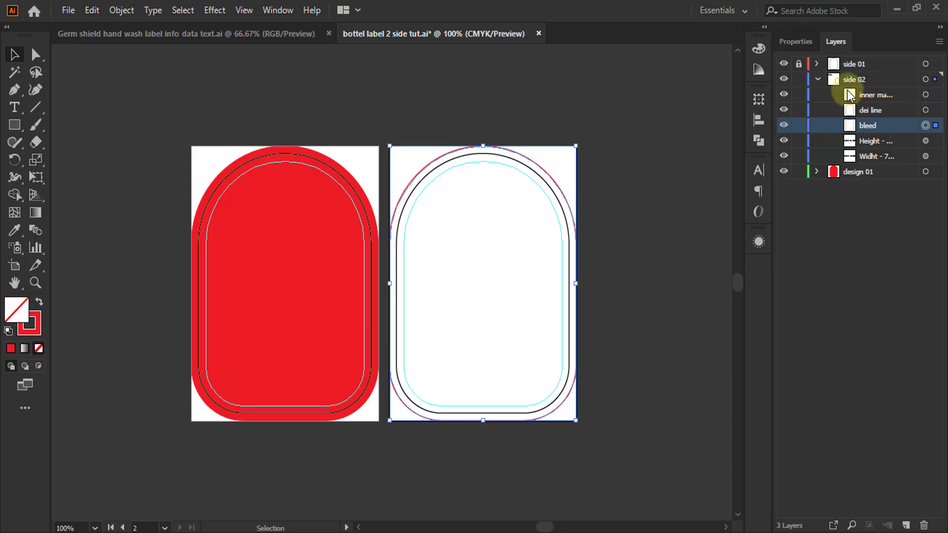
left_click(817, 80)
left_click(798, 79)
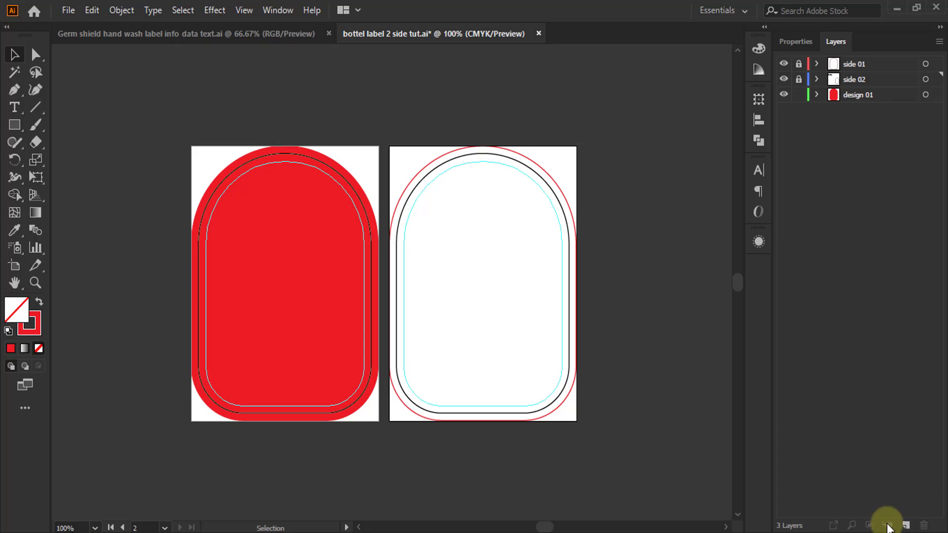
- Create a new layer named "design 02" and move it below the design 01 layer
left_click(906, 525)
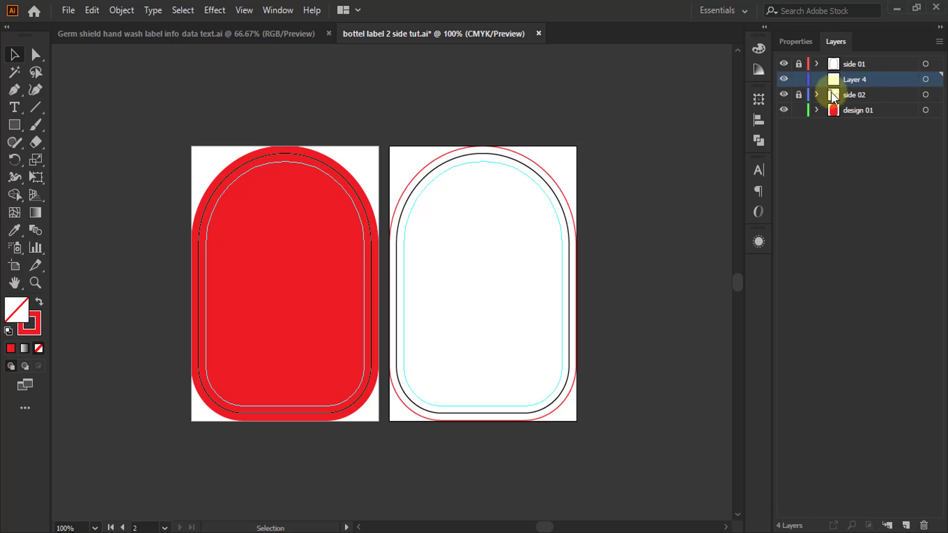
double_click(854, 79)
key("BackSpace")
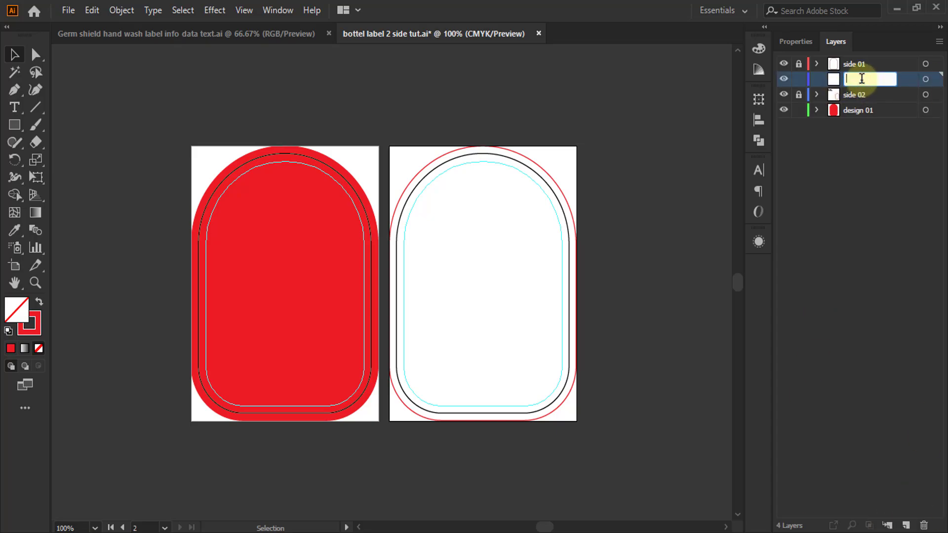
type("design 02")
key("Return")
left_click_drag(876, 93, 860, 113)
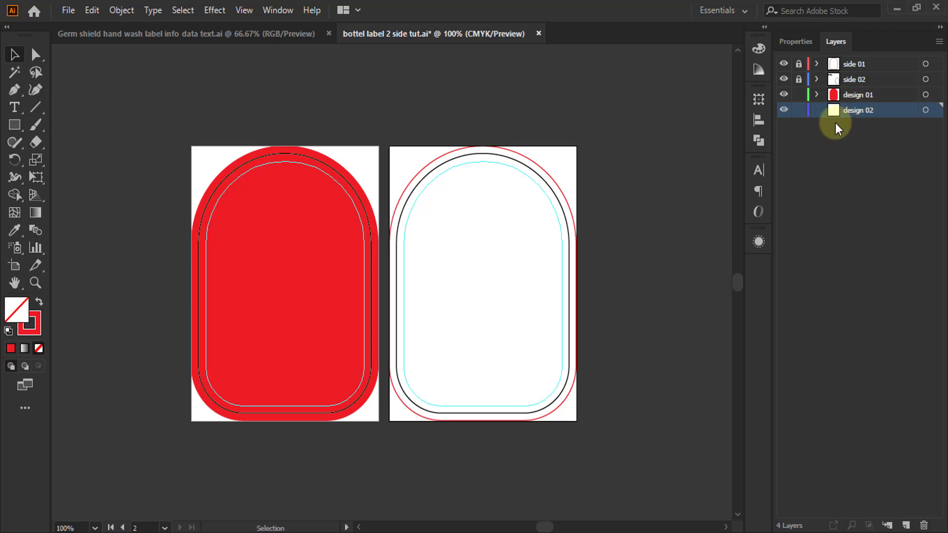
- Paste the copied bleed path in place on the design 02 layer, then make design 01 the active layer
left_click(92, 10)
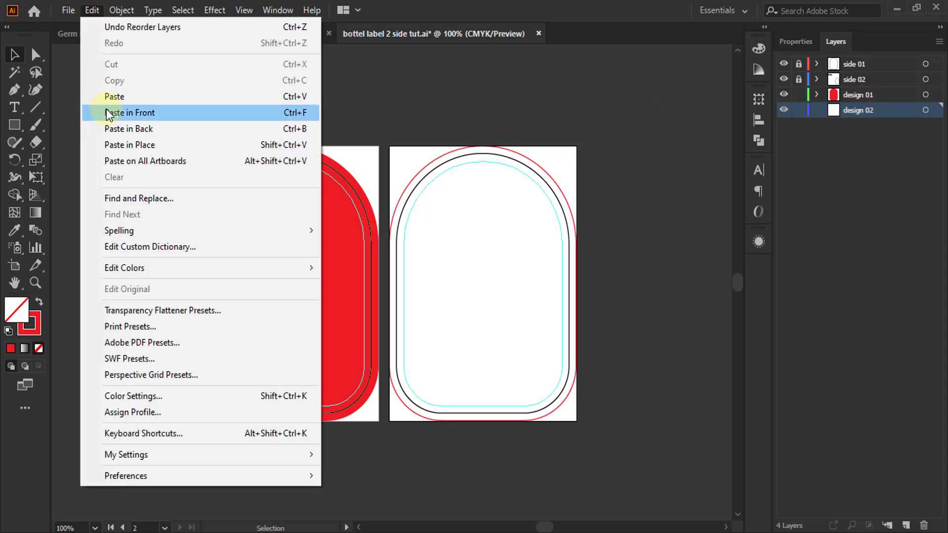
left_click(101, 146)
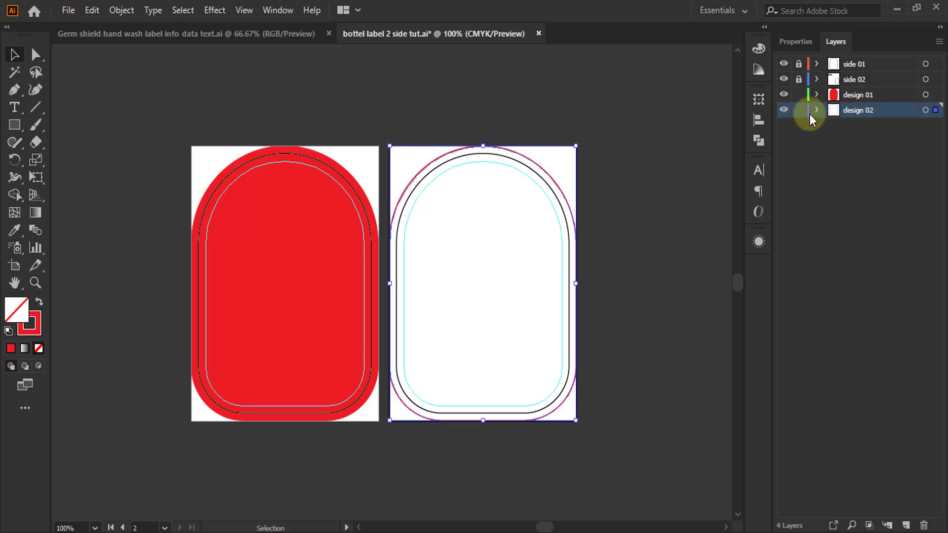
left_click(869, 97)
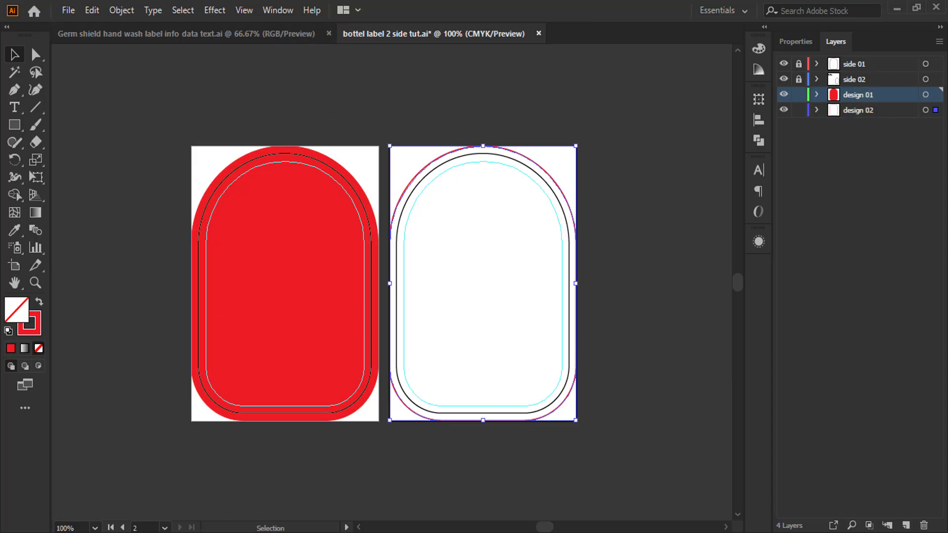
- Switch to the Notepad file with the label info and read the front side copy, from the logo and product name through the highlights
left_click(188, 531)
left_click(503, 192)
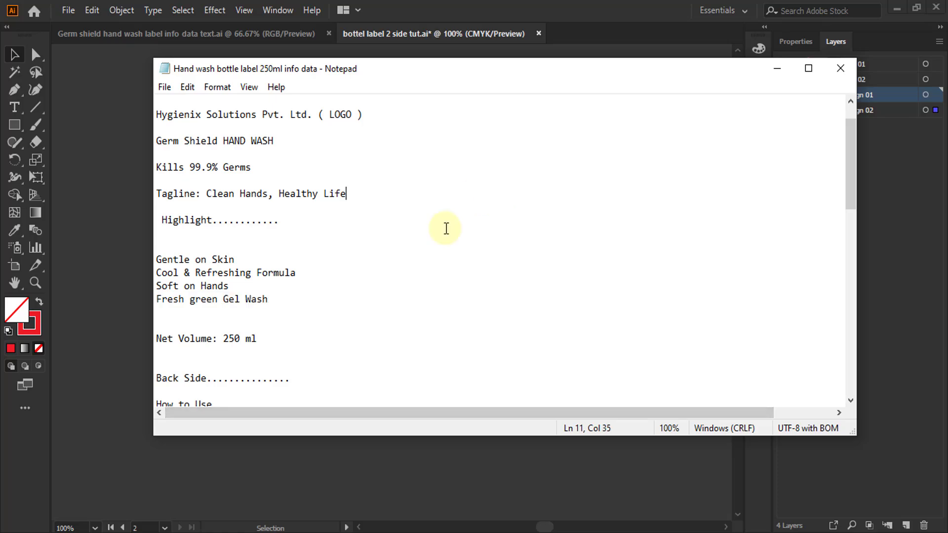
scroll(396, 251, "up", 1)
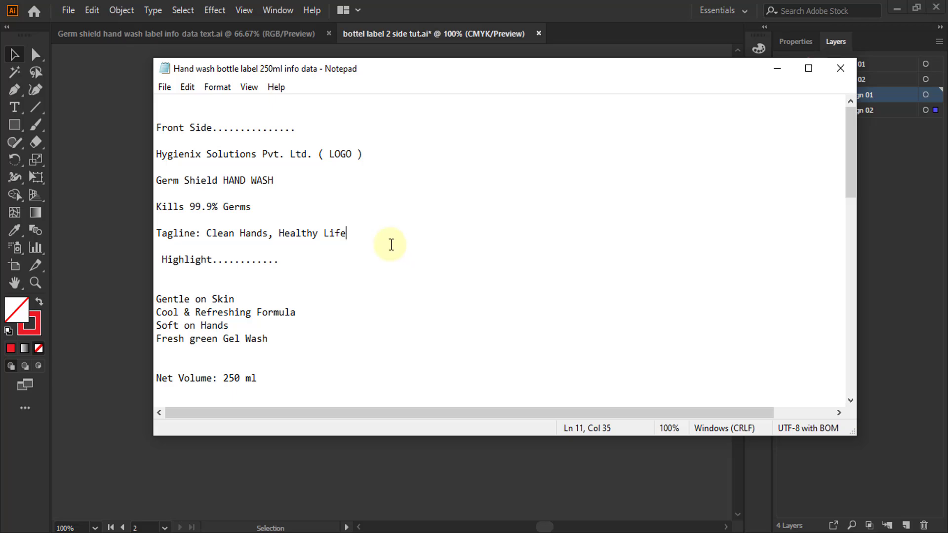
left_click(158, 130)
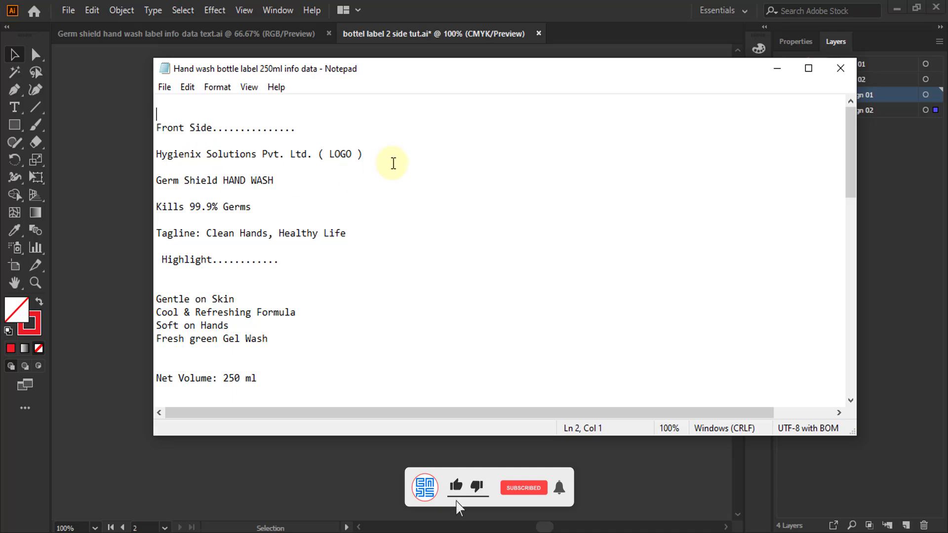
scroll(392, 160, "down", 1)
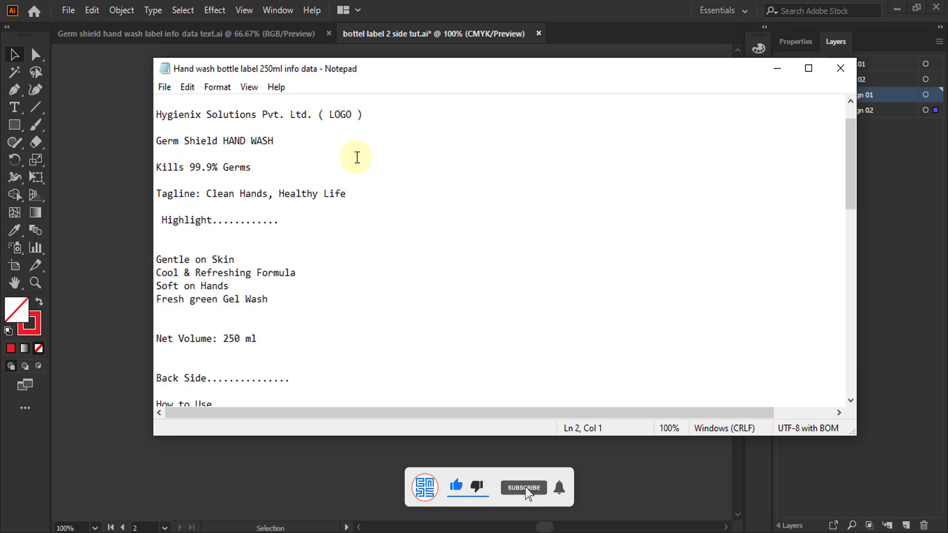
scroll(357, 157, "up", 1)
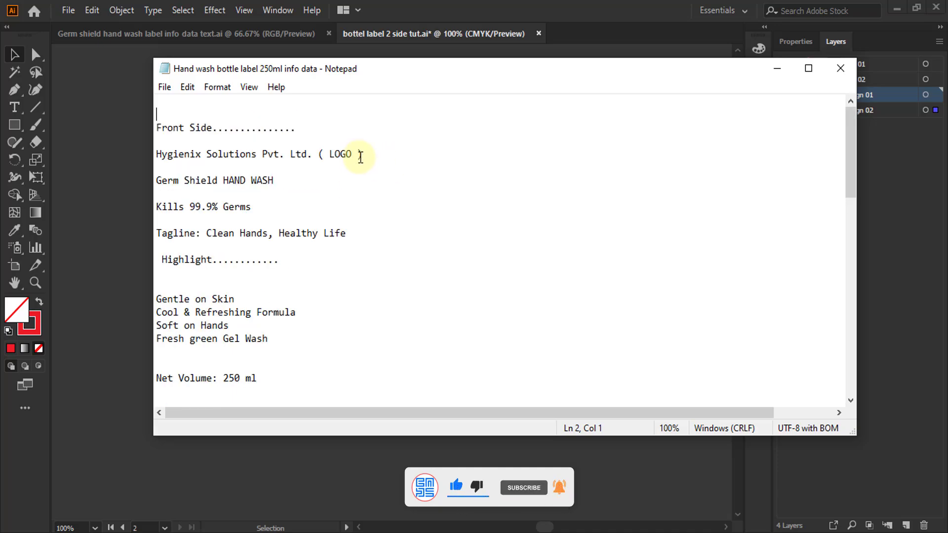
left_click(362, 155)
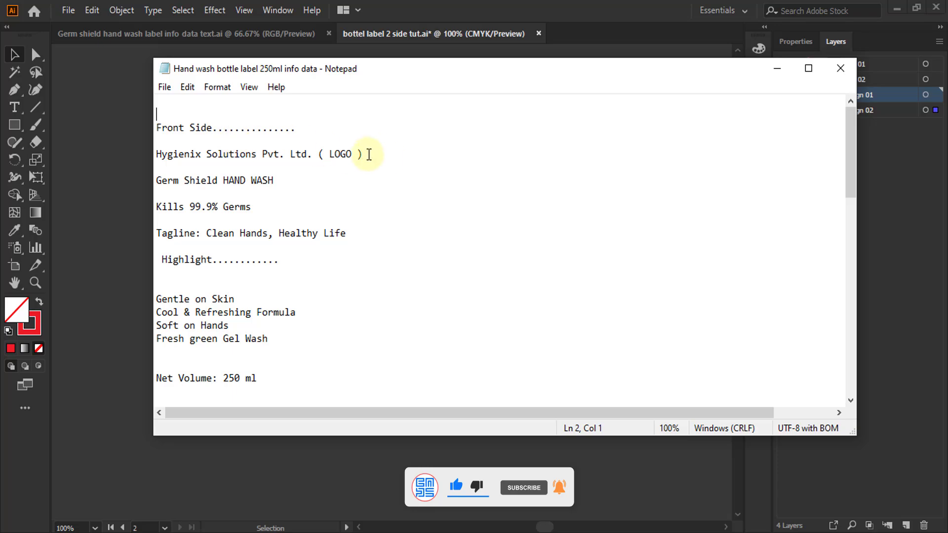
left_click(318, 154, "shift")
scroll(322, 163, "down", 1)
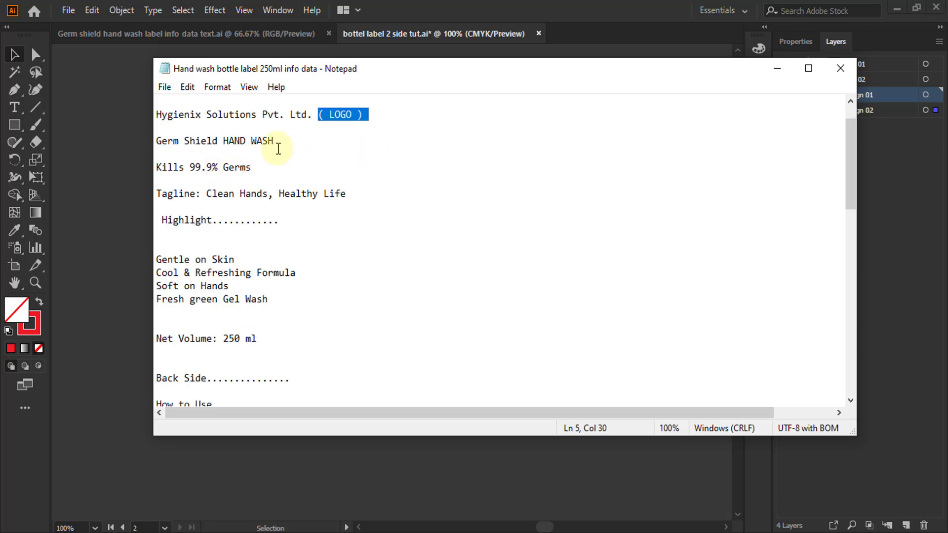
left_click_drag(276, 143, 148, 142)
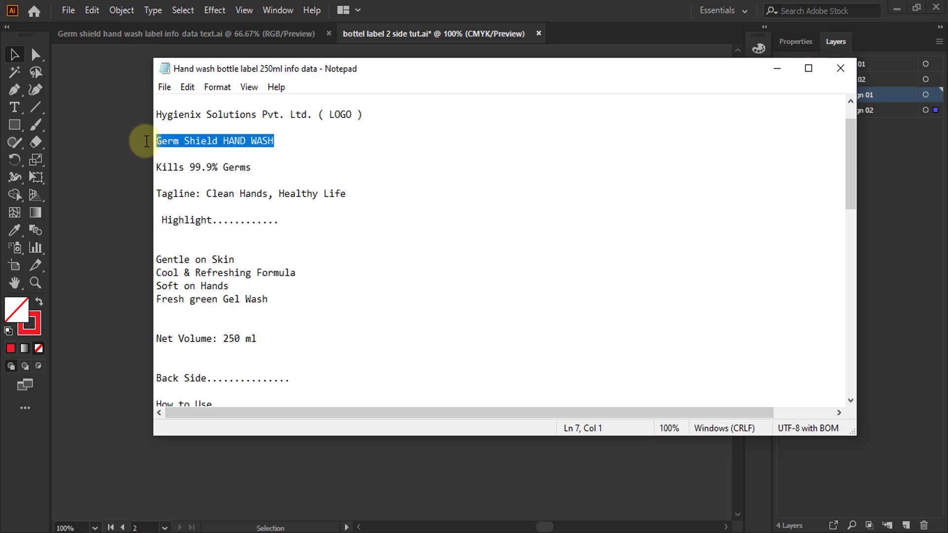
scroll(247, 148, "down", 1)
left_click_drag(252, 131, 157, 130)
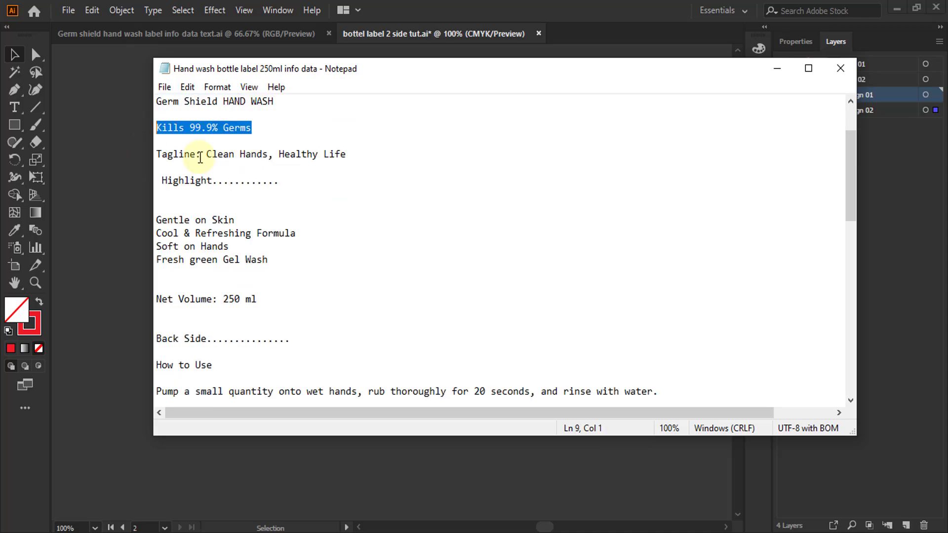
scroll(270, 189, "down", 1)
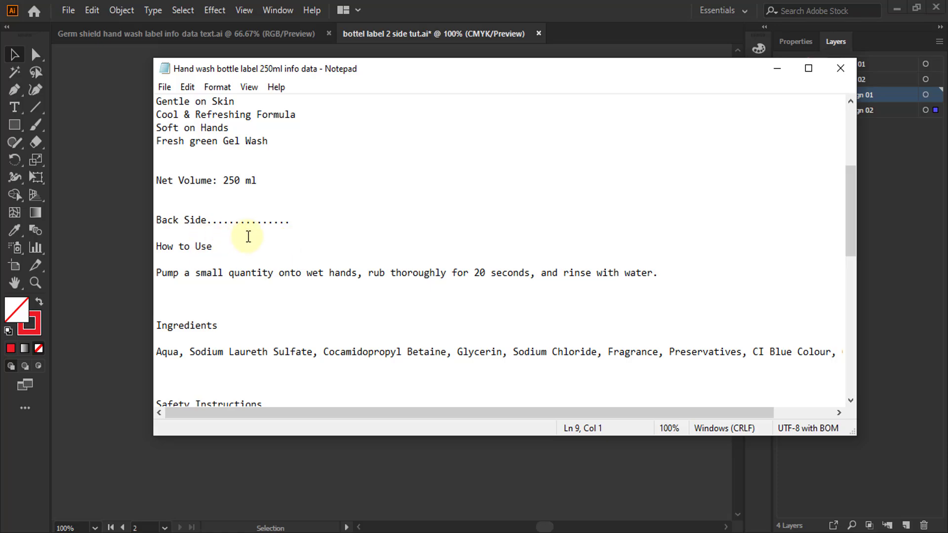
- Read the back side copy in the label info text, from usage to manufacturer information, and minimize Notepad
scroll(256, 231, "down", 2)
left_click_drag(214, 146, 143, 145)
scroll(213, 218, "down", 5)
scroll(218, 279, "down", 1)
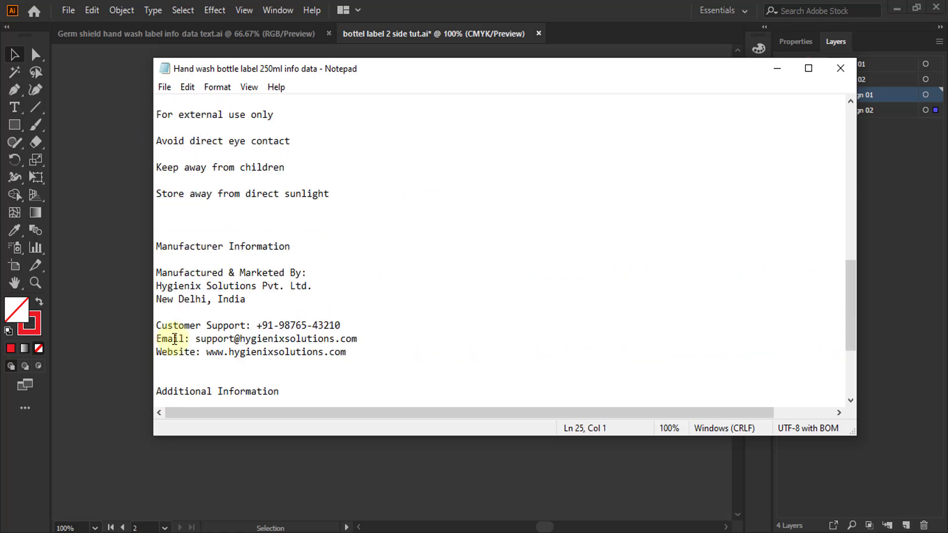
scroll(276, 316, "up", 7)
scroll(323, 288, "up", 3)
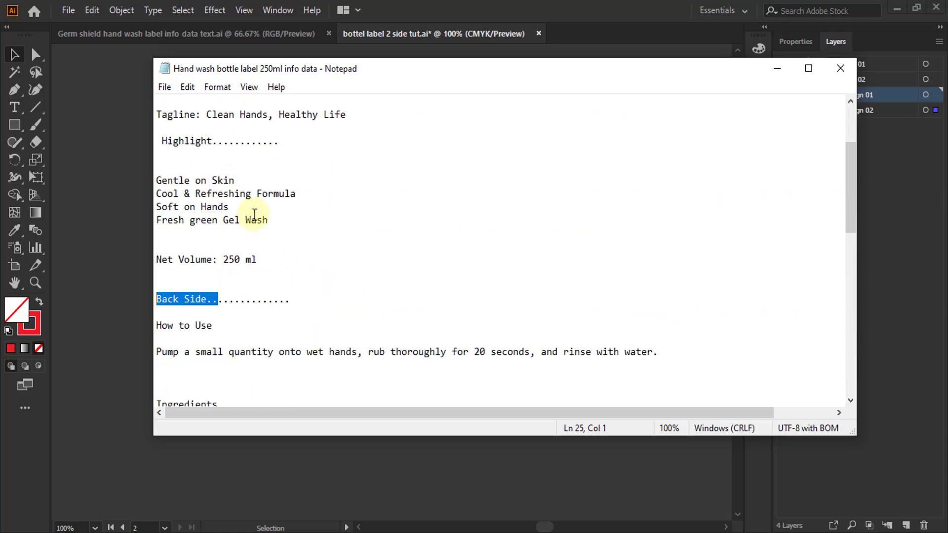
left_click(777, 69)
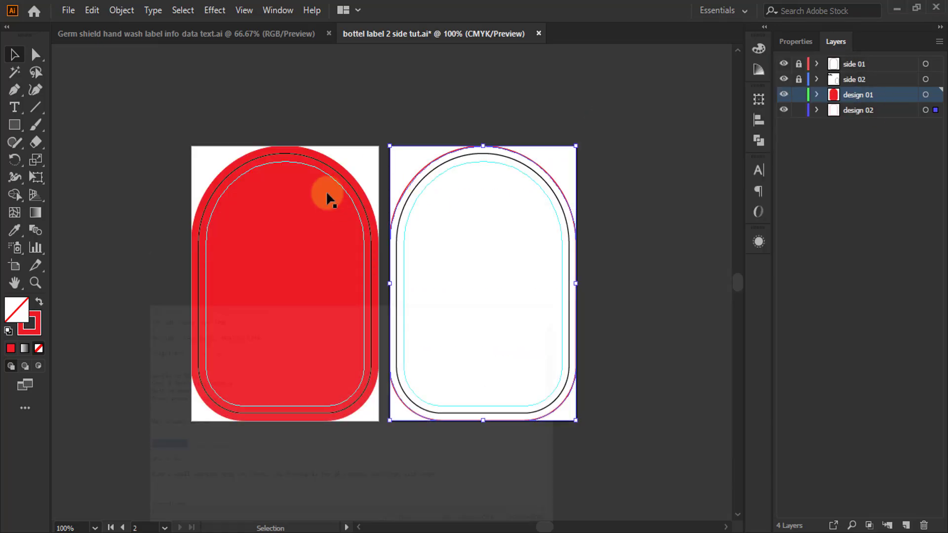
- Switch to the Germ shield hand wash label info document and examine its prepared back side texts and barcode up close
left_click(286, 32)
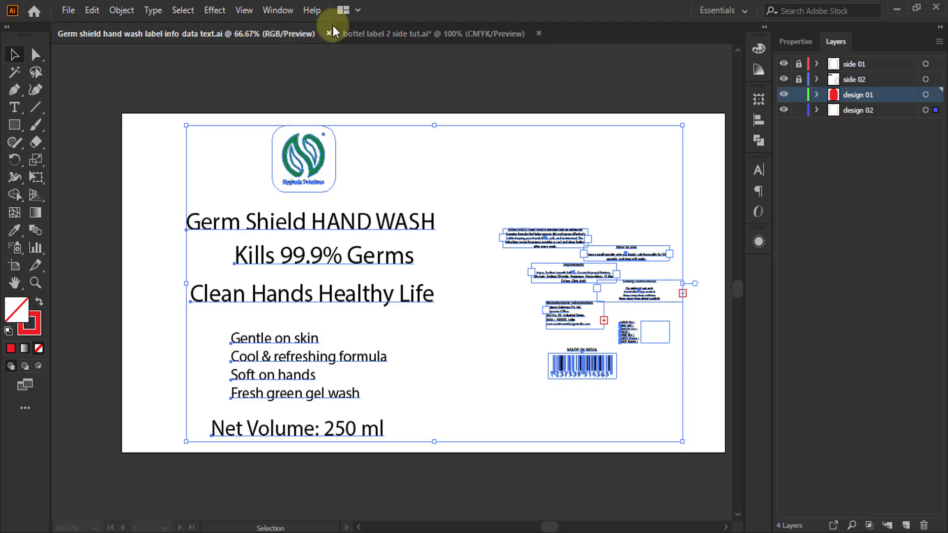
left_click(402, 190)
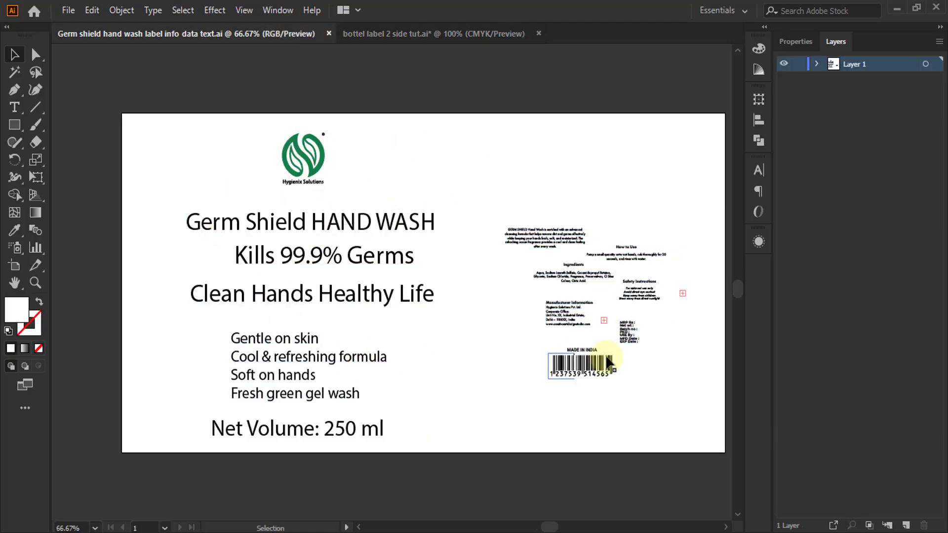
scroll(600, 254, "up", 3)
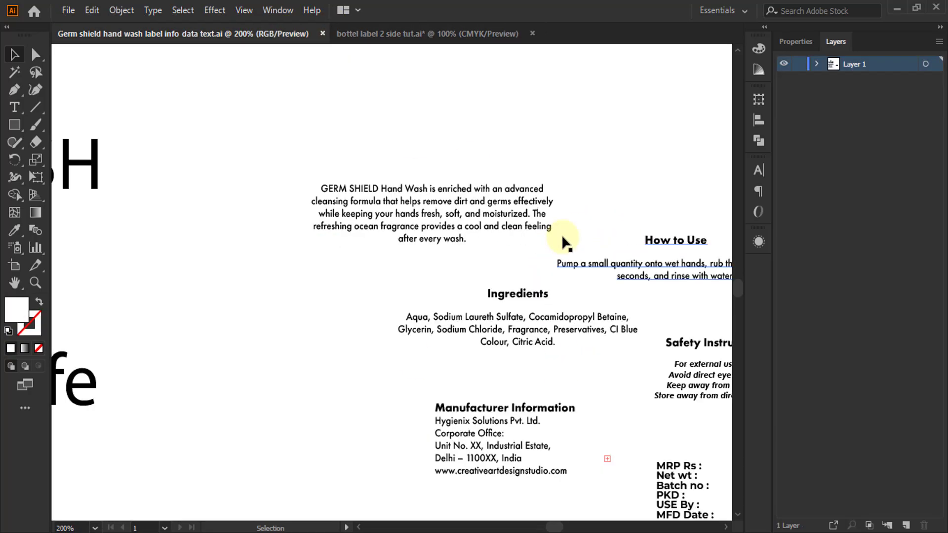
scroll(532, 221, "up", 2)
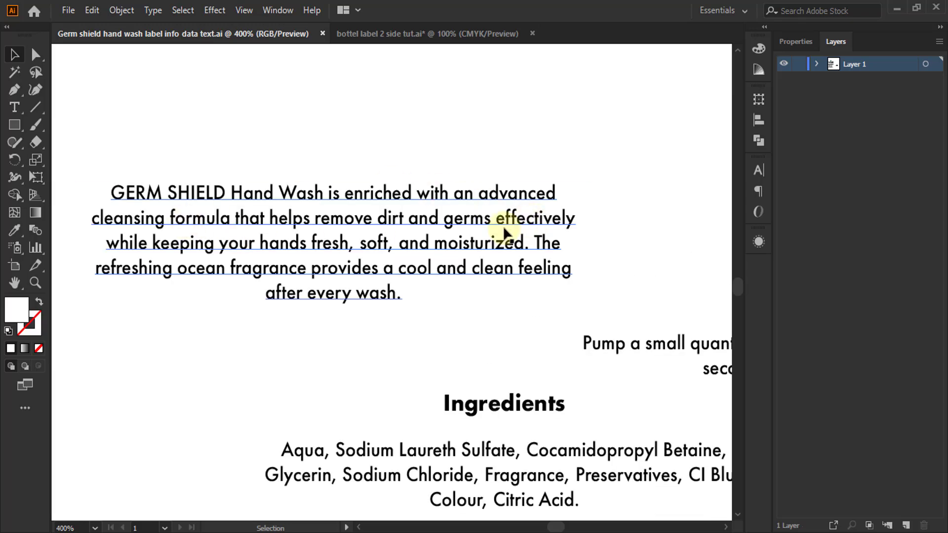
scroll(206, 170, "down", 1)
scroll(207, 168, "down", 2)
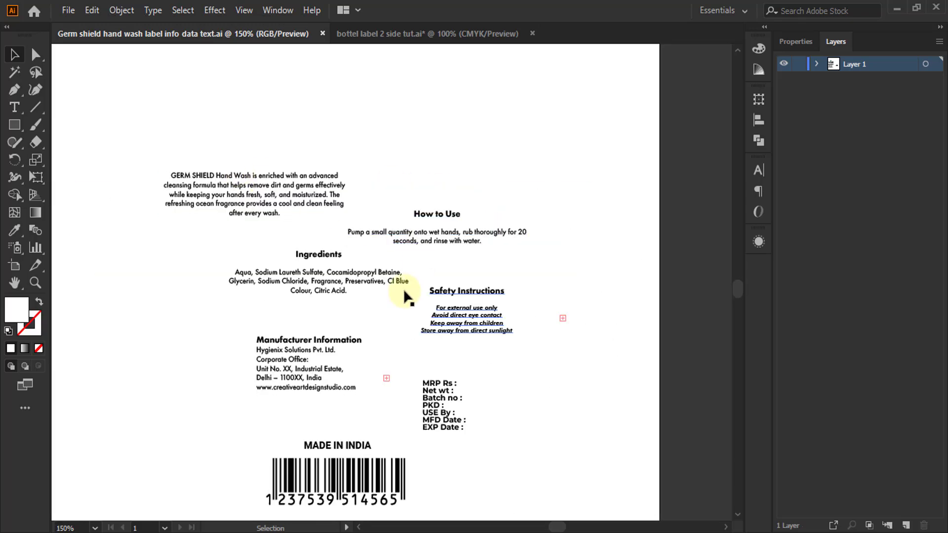
scroll(533, 180, "down", 1)
scroll(434, 313, "up", 1)
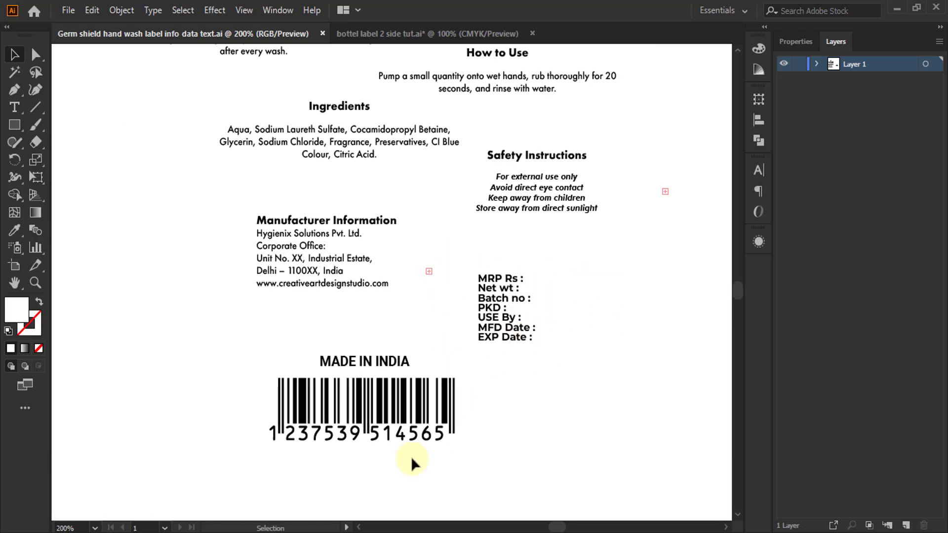
mouse_move(437, 379)
left_mouse_down()
mouse_move(410, 435)
mouse_move(434, 392)
left_mouse_up()
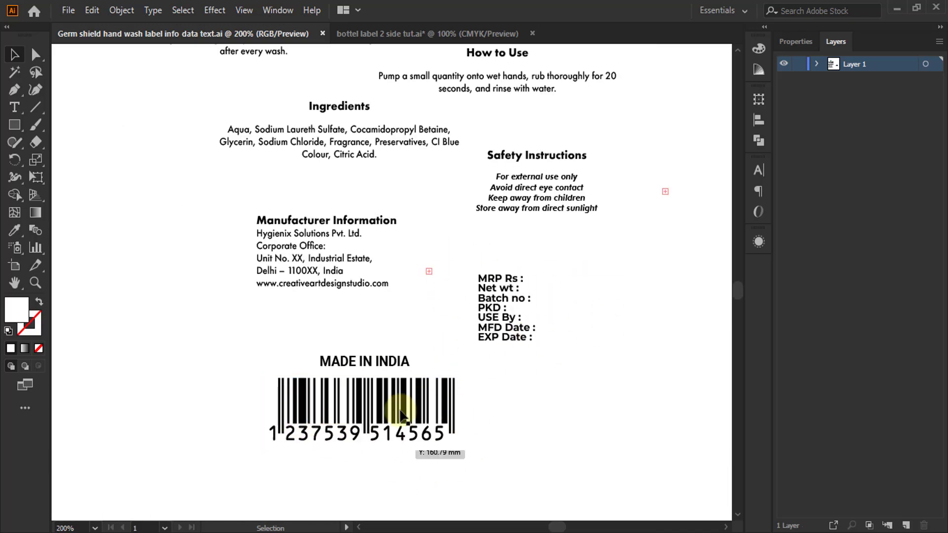
- Copy all the artwork in the label info document, including the logo, front and back side texts, and barcode
scroll(560, 347, "down", 2)
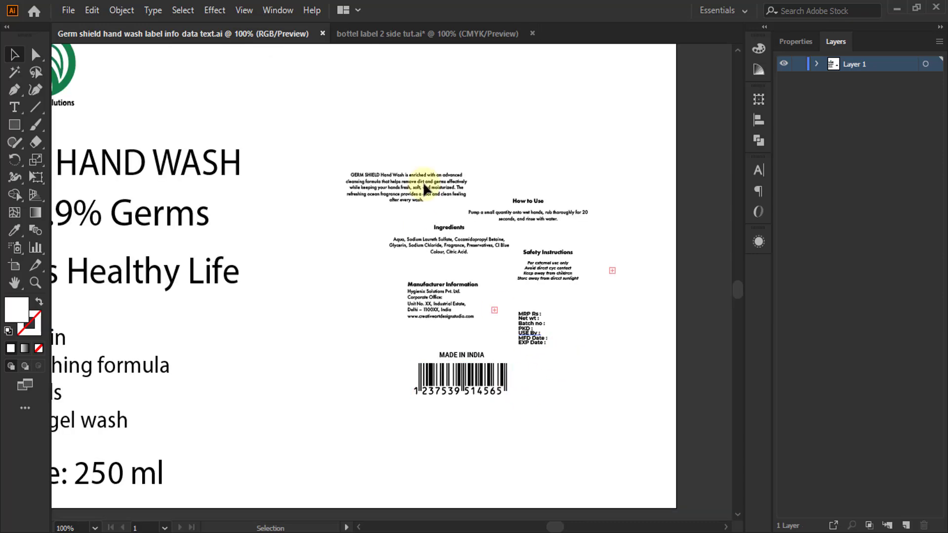
scroll(423, 123, "down", 3)
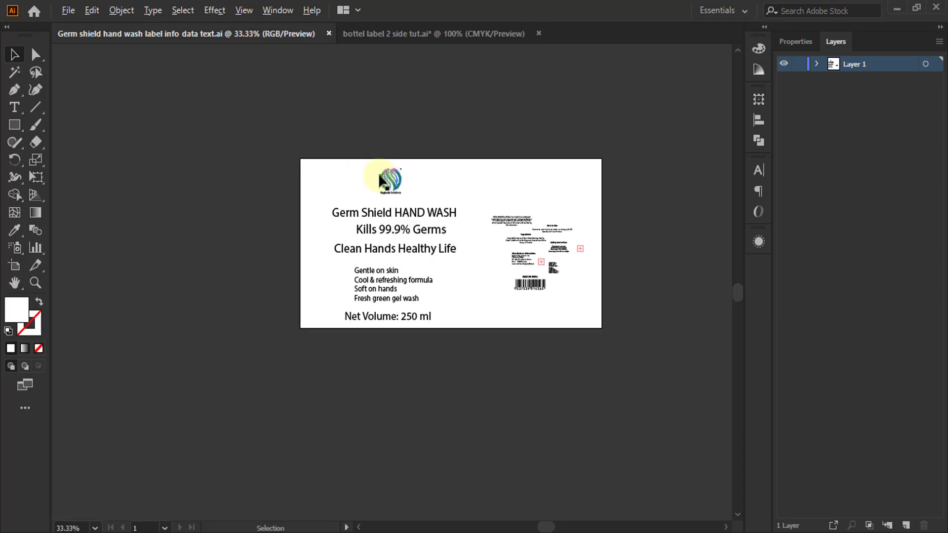
scroll(378, 173, "up", 3)
scroll(187, 129, "down", 2)
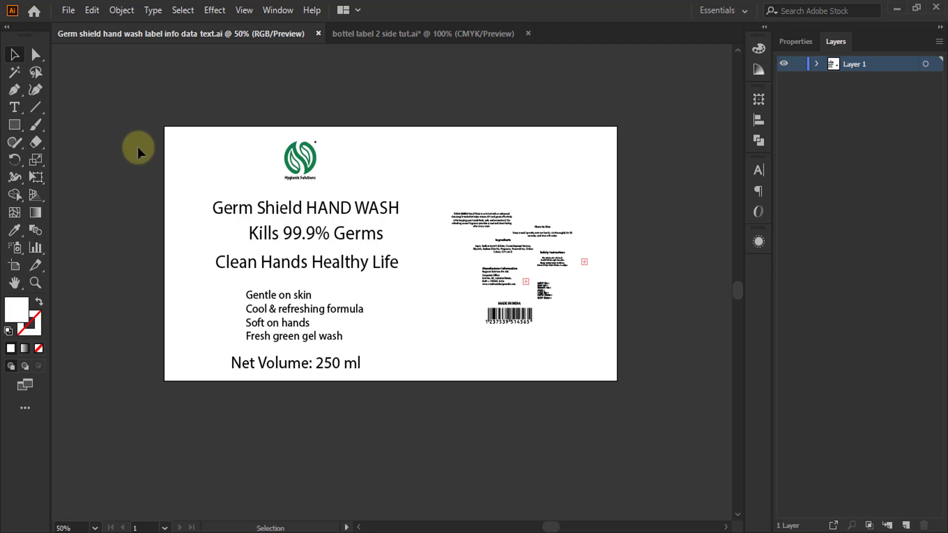
key("a")
key("ctrl+a")
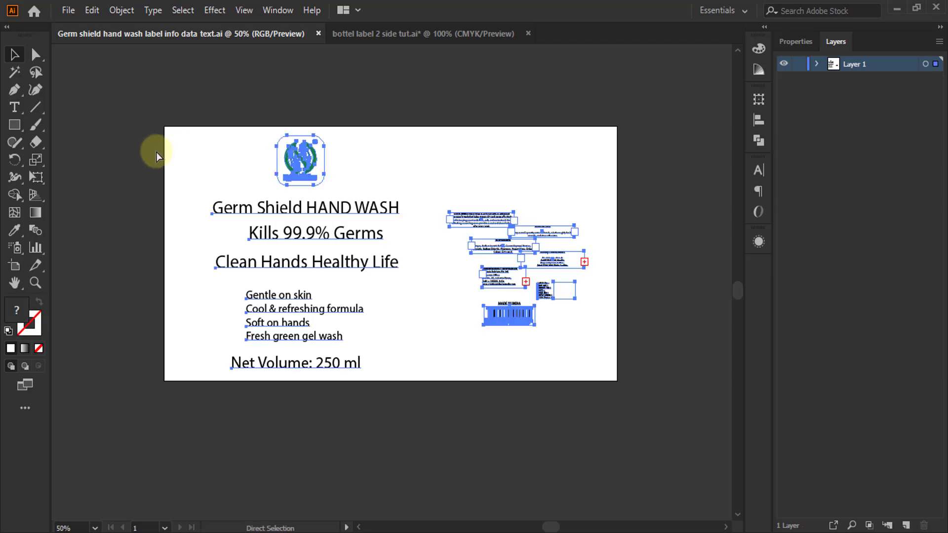
key("v")
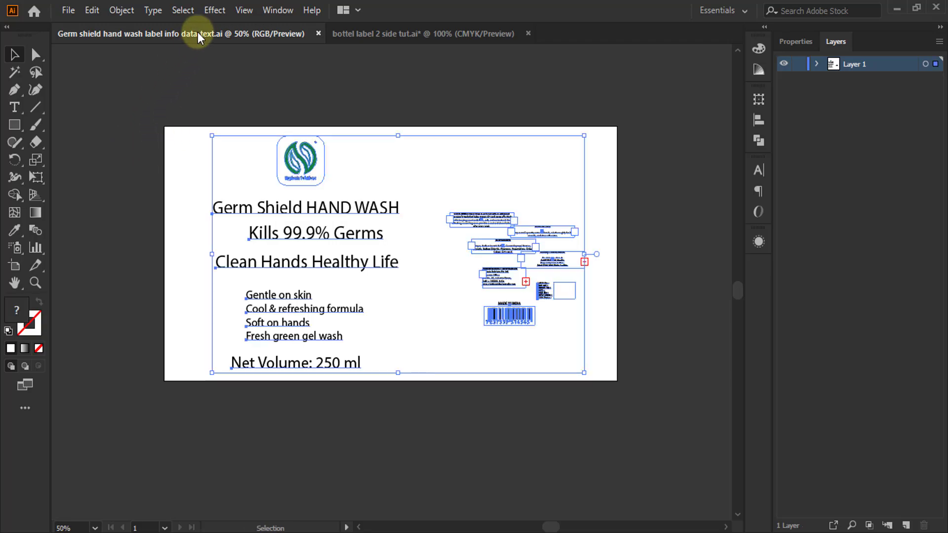
- Switch to the bottel label 2 side tut document and change its document color mode to RGB Color
left_click(407, 32)
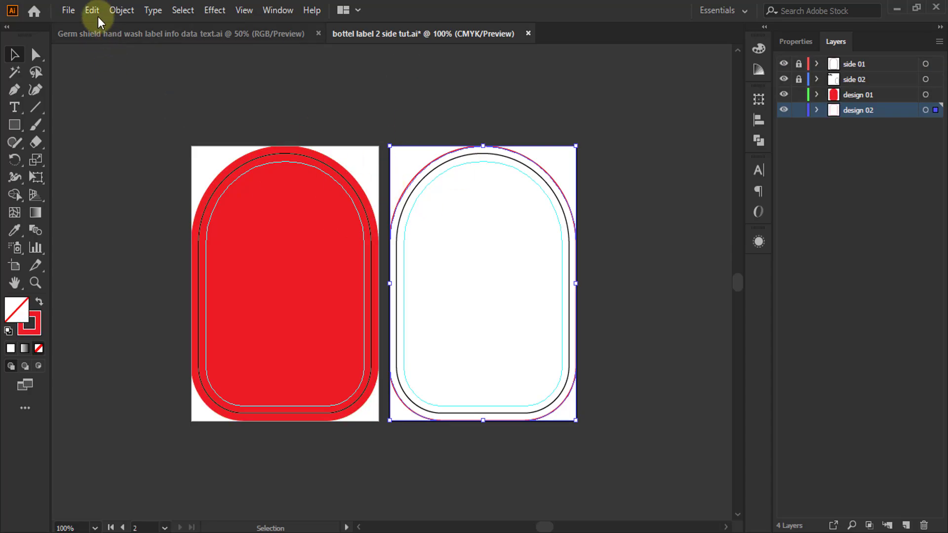
left_click(68, 10)
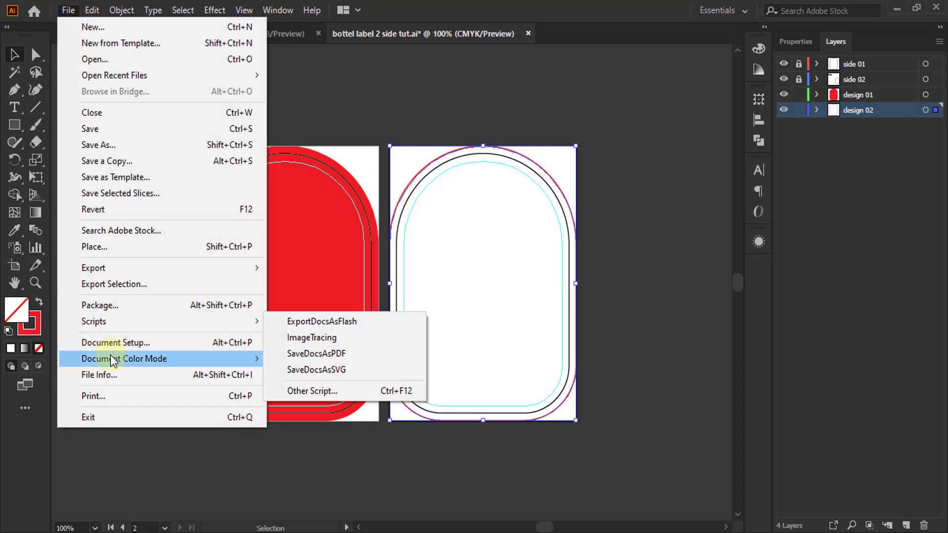
mouse_move(112, 360)
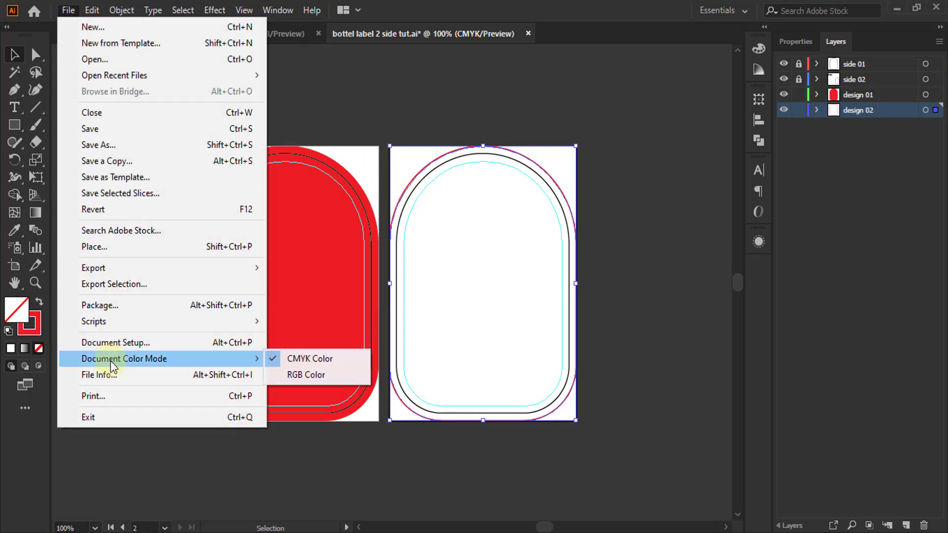
left_click(312, 373)
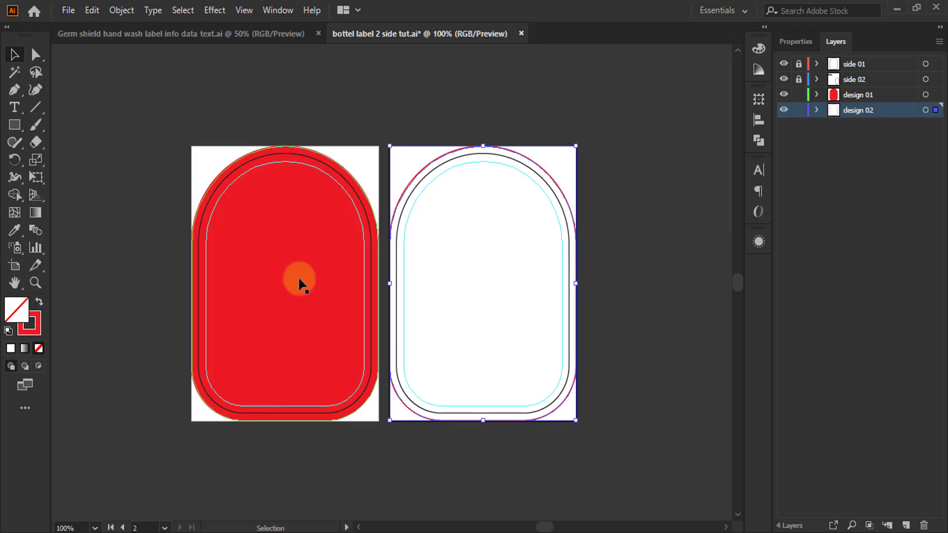
- Paste the copied label content in place on the design 01 layer, move it below the two artboards and deselect it
left_click(894, 95)
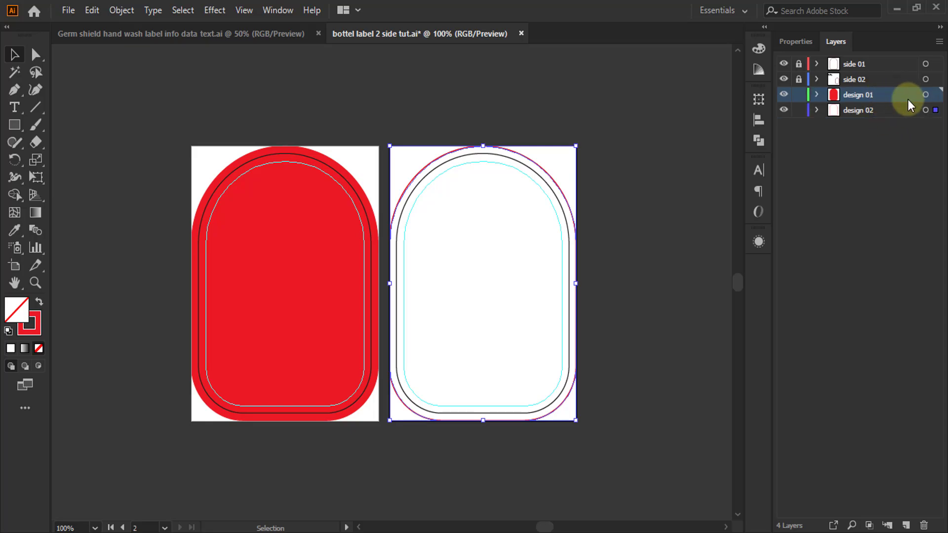
left_click(936, 97)
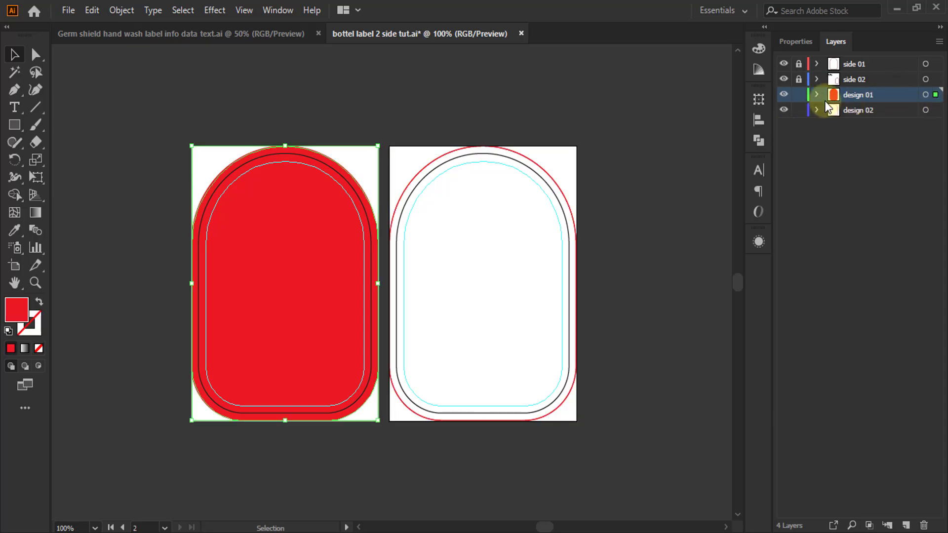
left_click(95, 9)
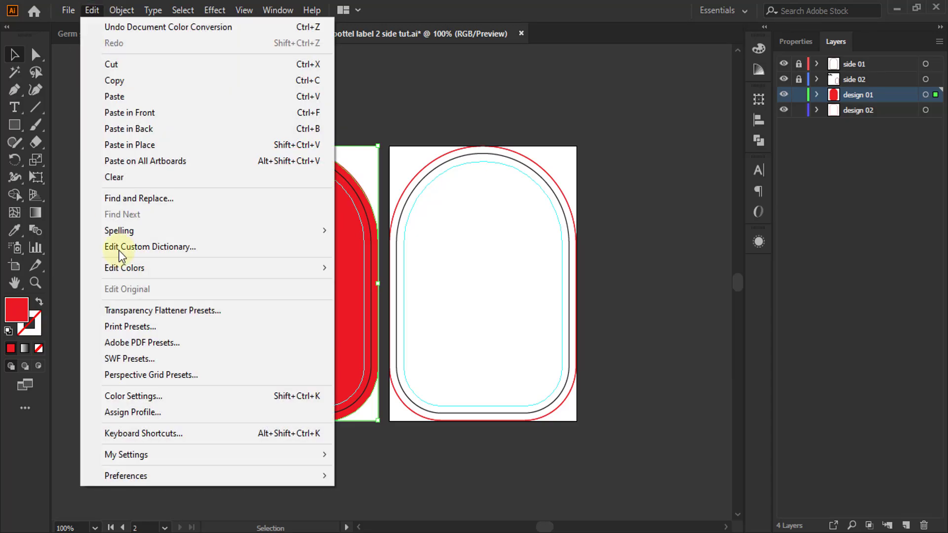
left_click(165, 146)
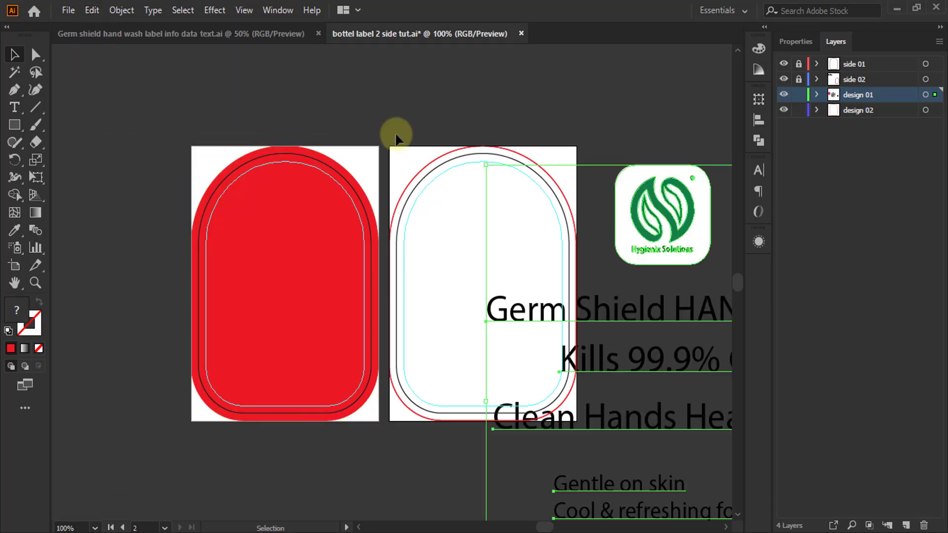
scroll(359, 121, "down", 2)
left_click_drag(571, 212, 186, 374)
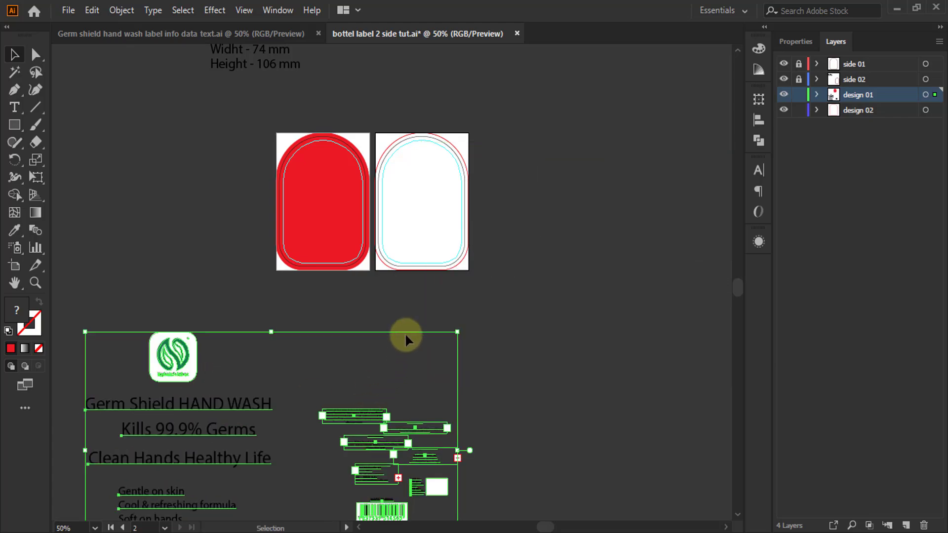
left_click(400, 312)
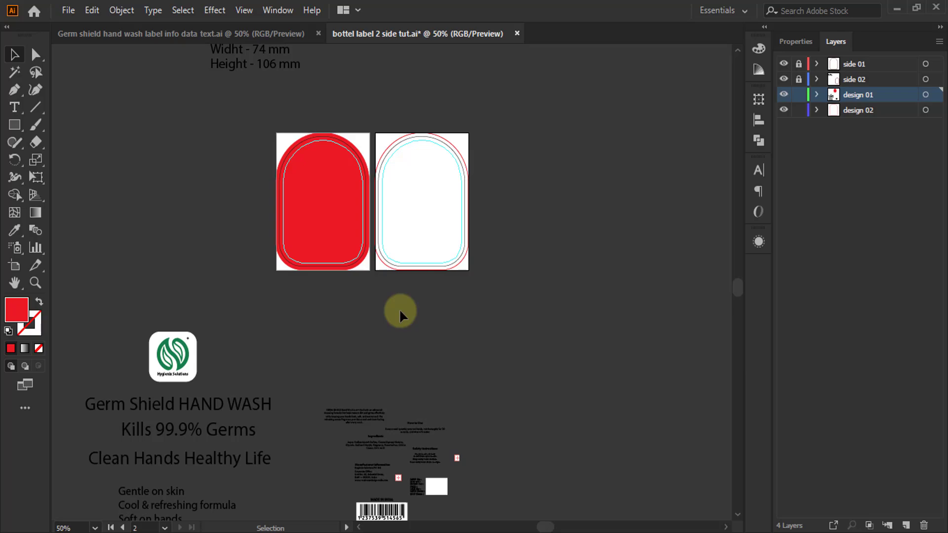
- Switch to the Notepad label info and review the front side copy, focusing on the product name Germ Shield HAND WASH
key("alt+Tab")
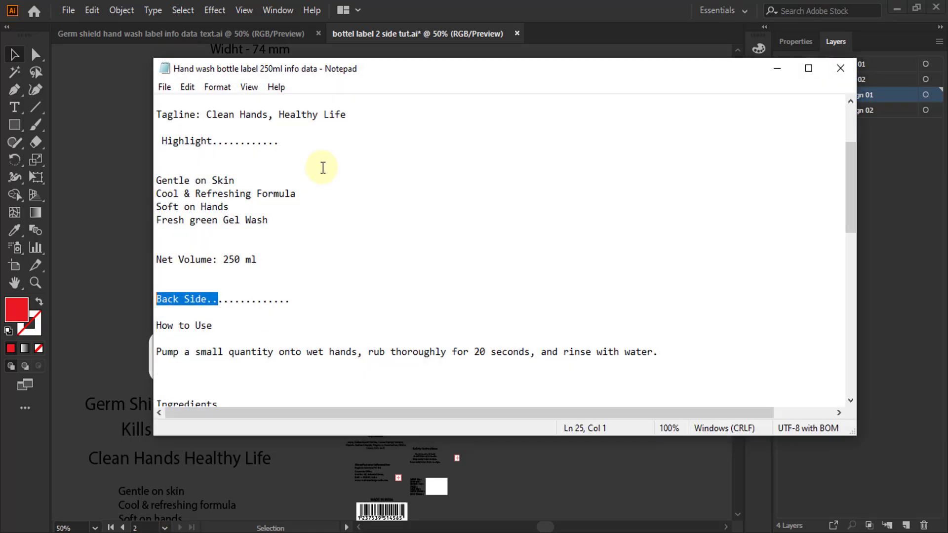
left_click(322, 233)
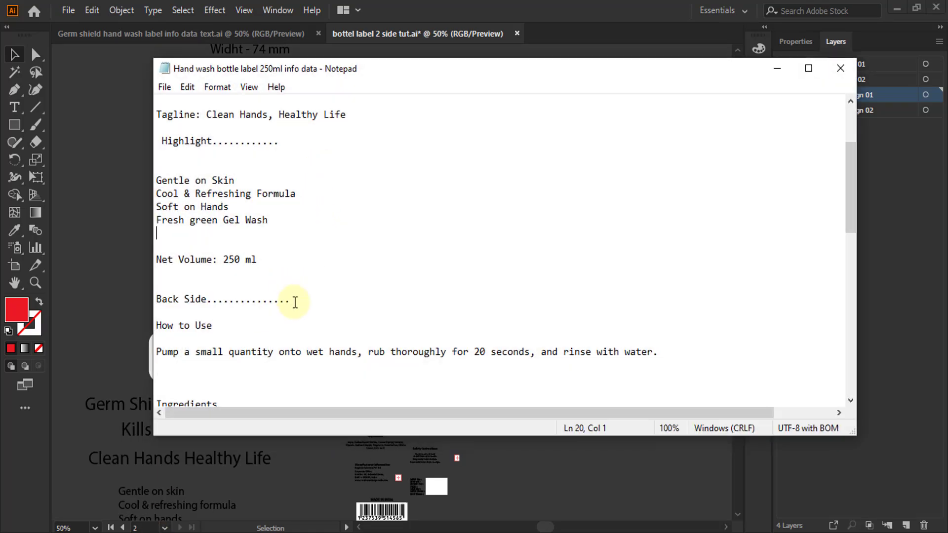
scroll(294, 302, "up", 3)
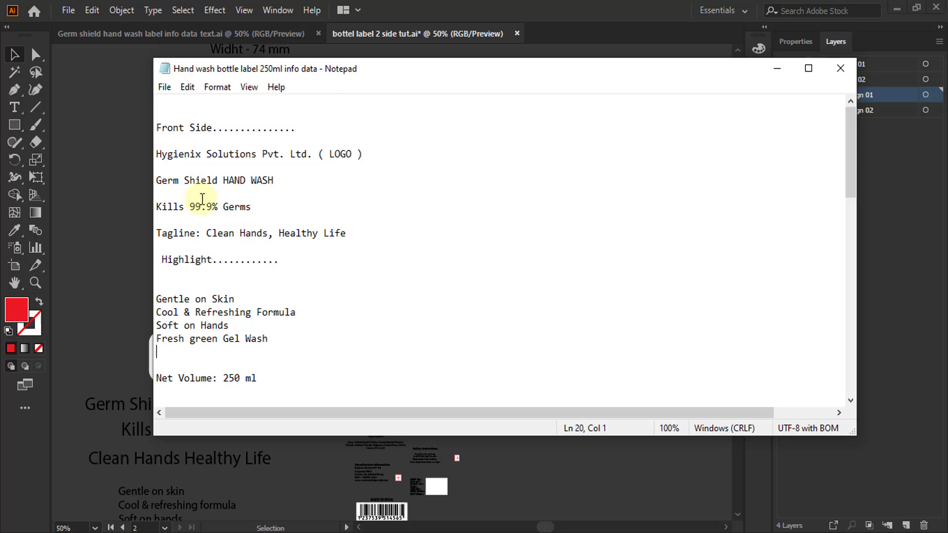
scroll(248, 232, "down", 3)
scroll(248, 232, "up", 3)
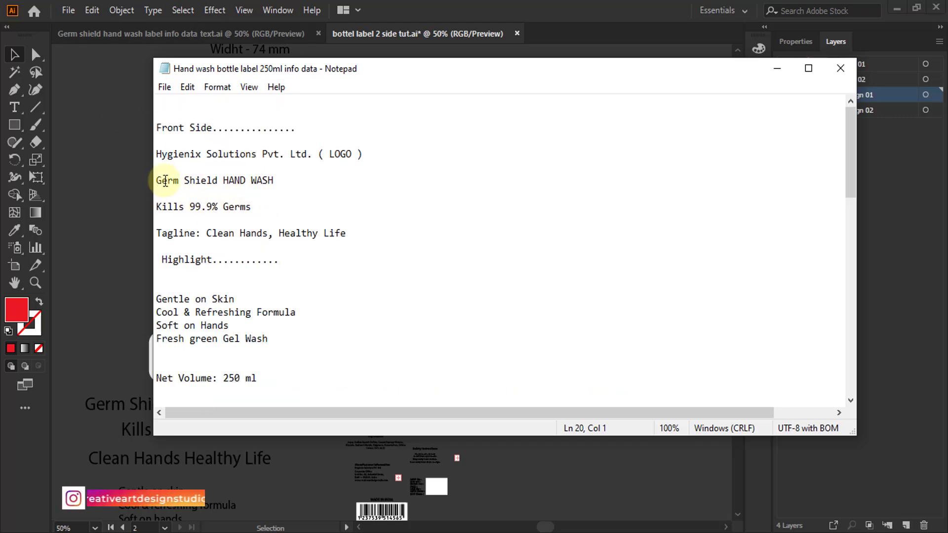
left_click_drag(161, 181, 288, 185)
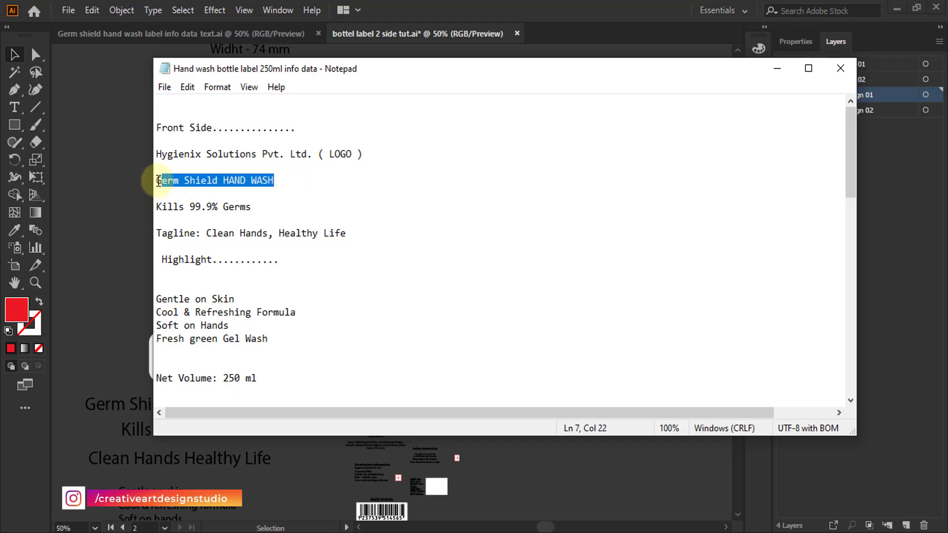
left_click_drag(157, 180, 178, 183)
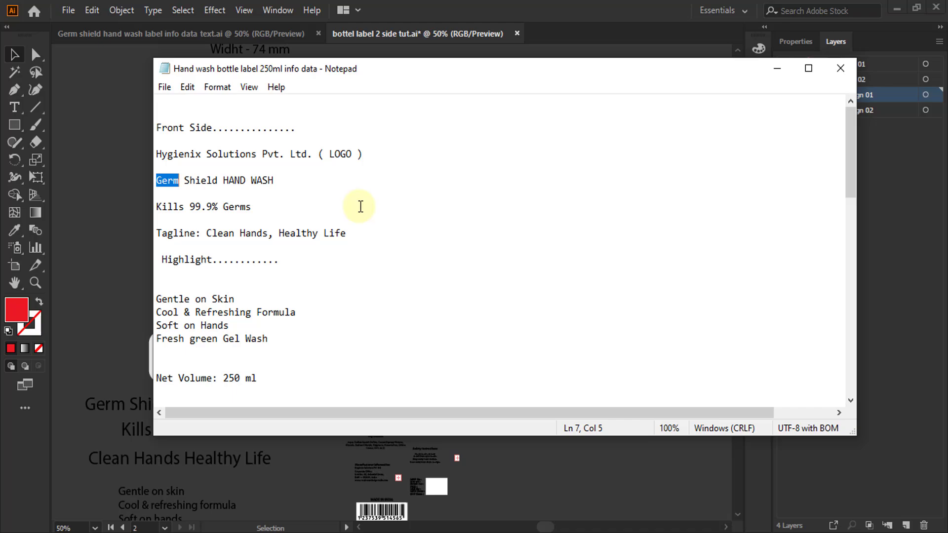
- Review the tagline and the highlights in the Notepad text, including the fresh green gel wash line, and minimize Notepad
scroll(361, 206, "down", 1)
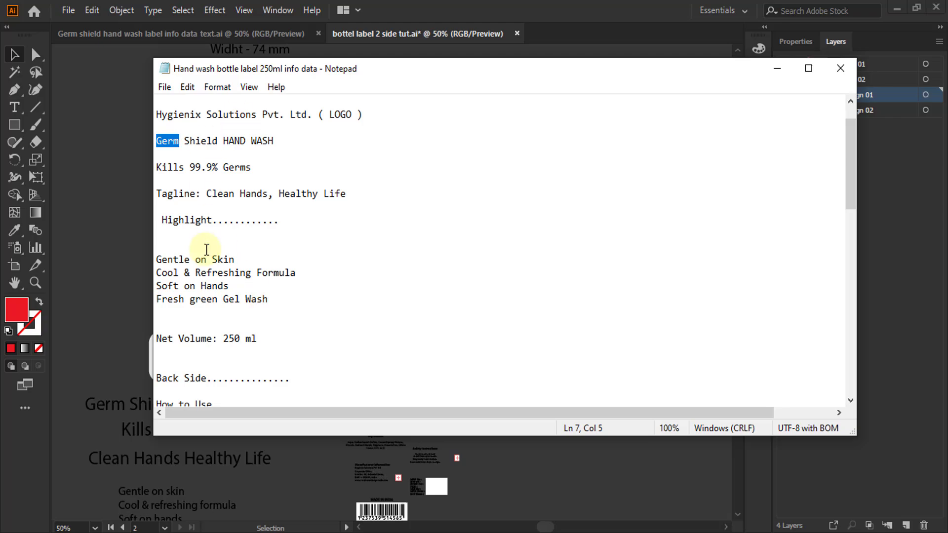
mouse_move(211, 195)
left_mouse_down()
mouse_move(345, 194)
mouse_move(271, 185)
mouse_move(275, 193)
mouse_move(375, 194)
mouse_move(251, 194)
left_mouse_up()
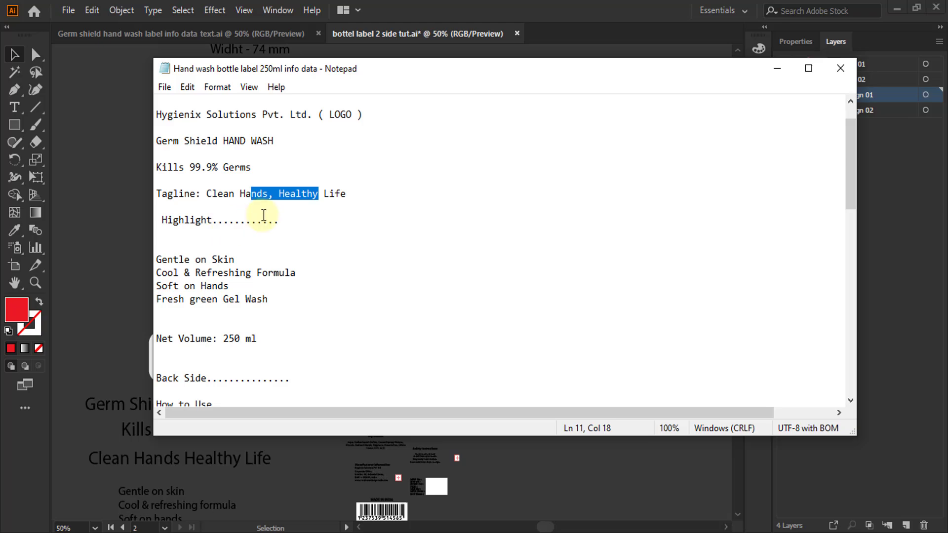
scroll(247, 237, "down", 2)
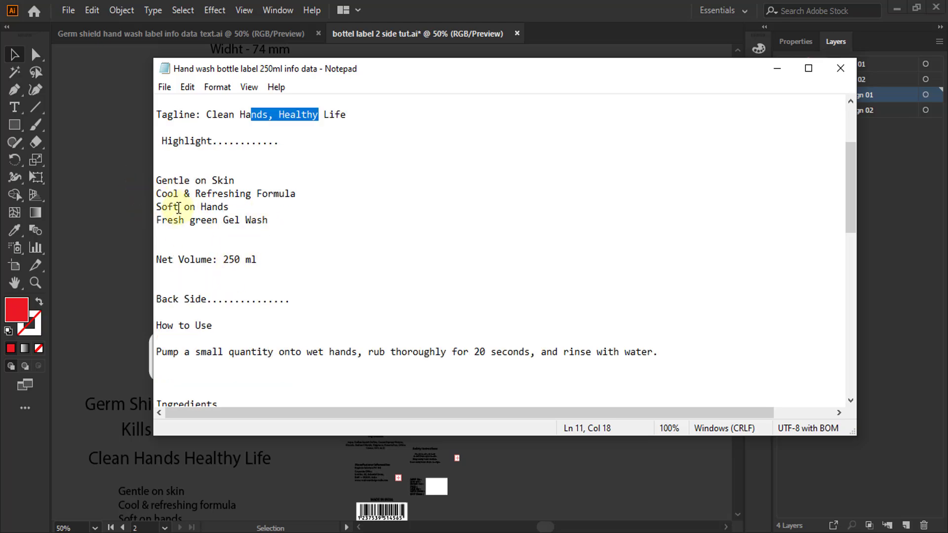
left_click_drag(156, 196, 192, 196)
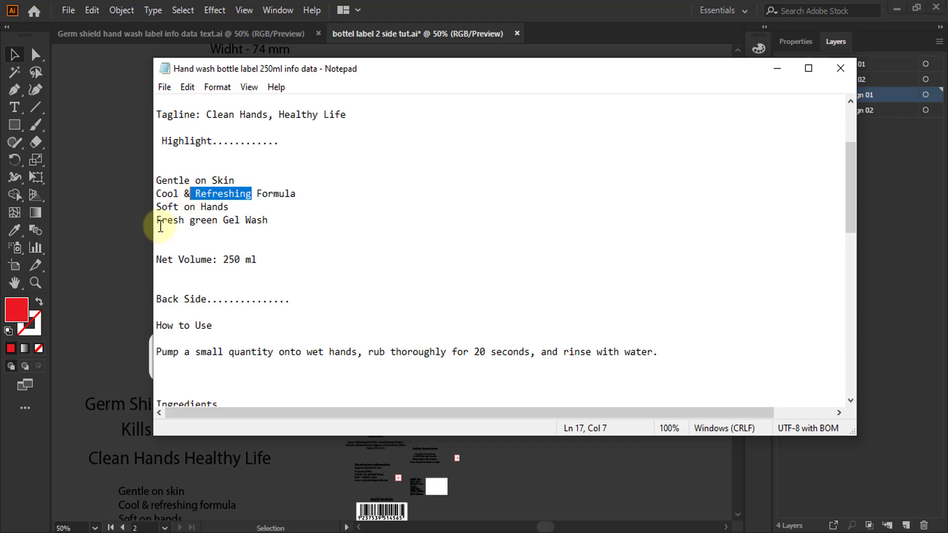
left_click_drag(155, 223, 277, 222)
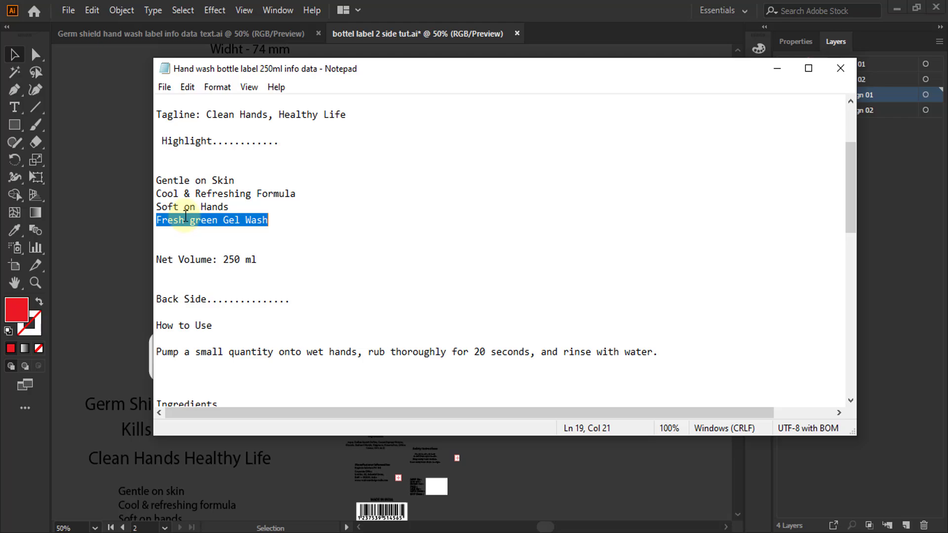
left_click_drag(186, 218, 296, 217)
scroll(277, 270, "up", 3)
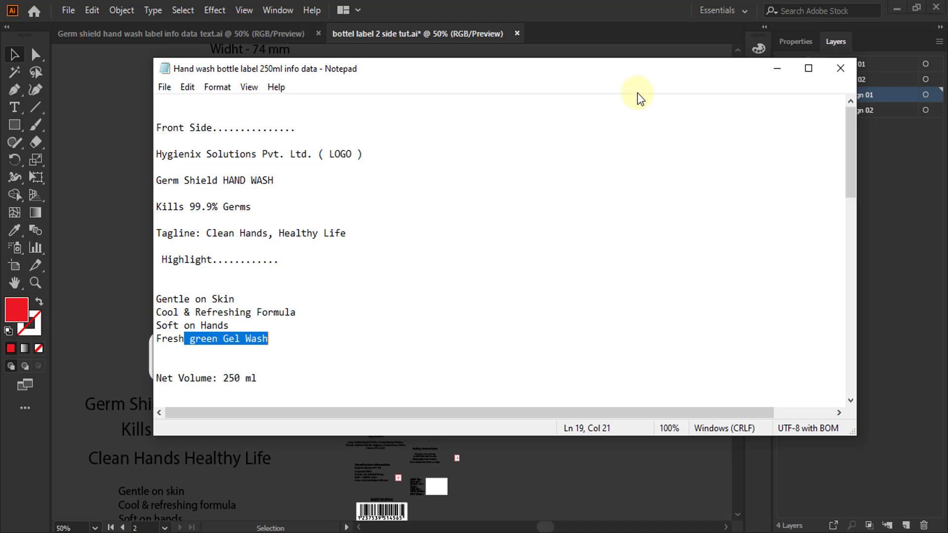
left_click(777, 68)
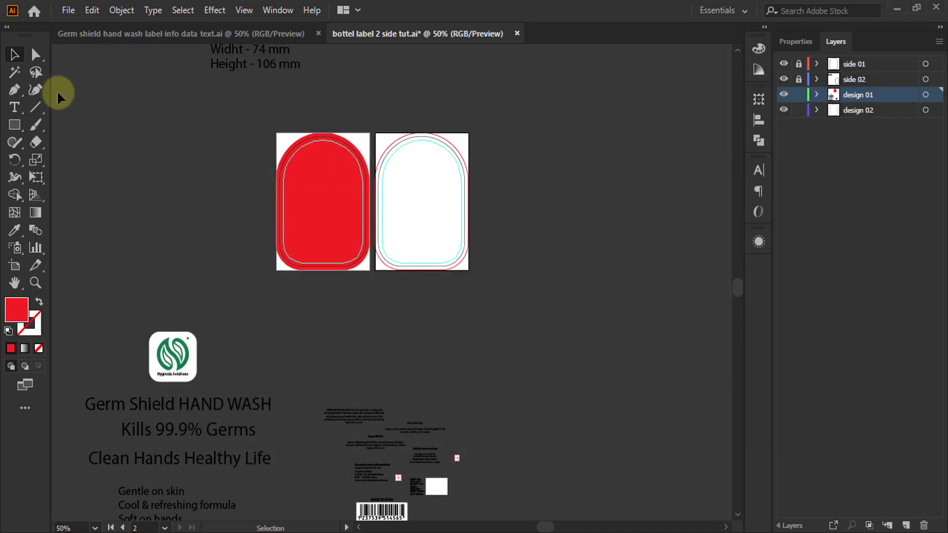
- Draw a small, nearly square rectangle on the empty canvas beside the red label shape
left_click(17, 124)
key("ctrl+plus")
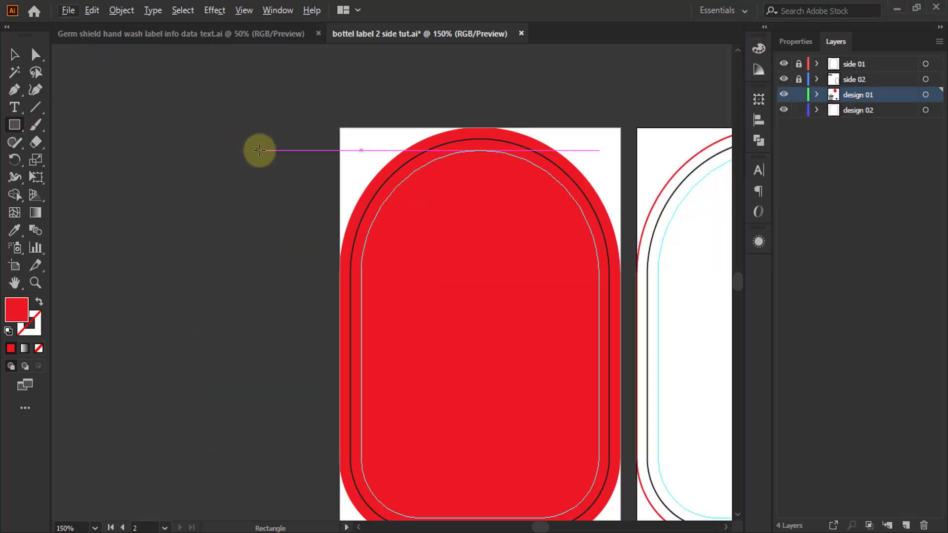
left_click_drag(208, 134, 259, 195)
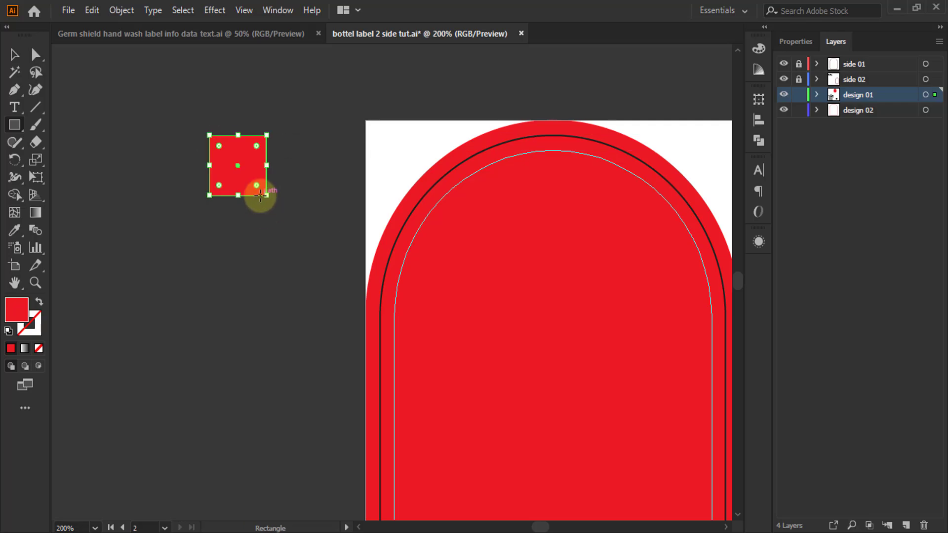
- Set the small rectangle's fill to a blue-violet with hue 261.88°, saturation 100% and brightness 100%
left_click(759, 48)
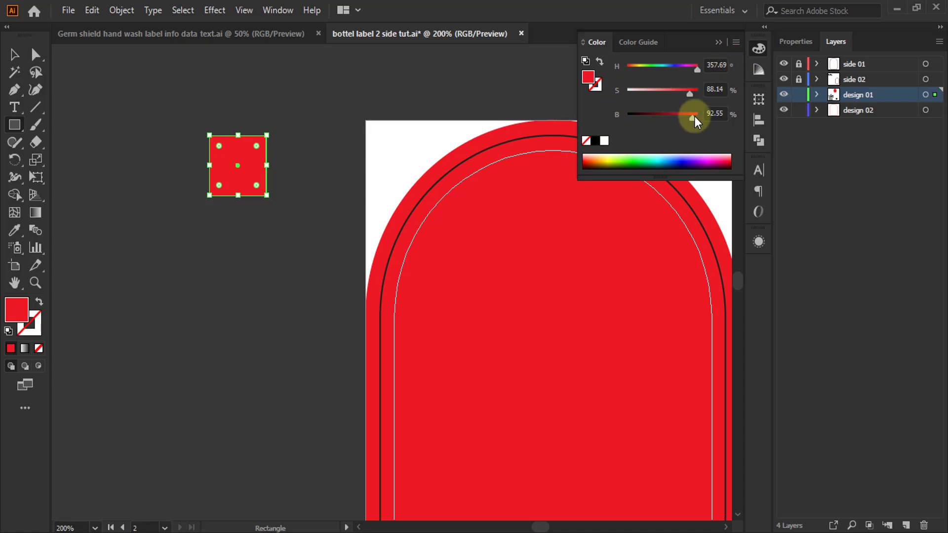
left_click_drag(694, 116, 754, 116)
left_click_drag(689, 93, 730, 101)
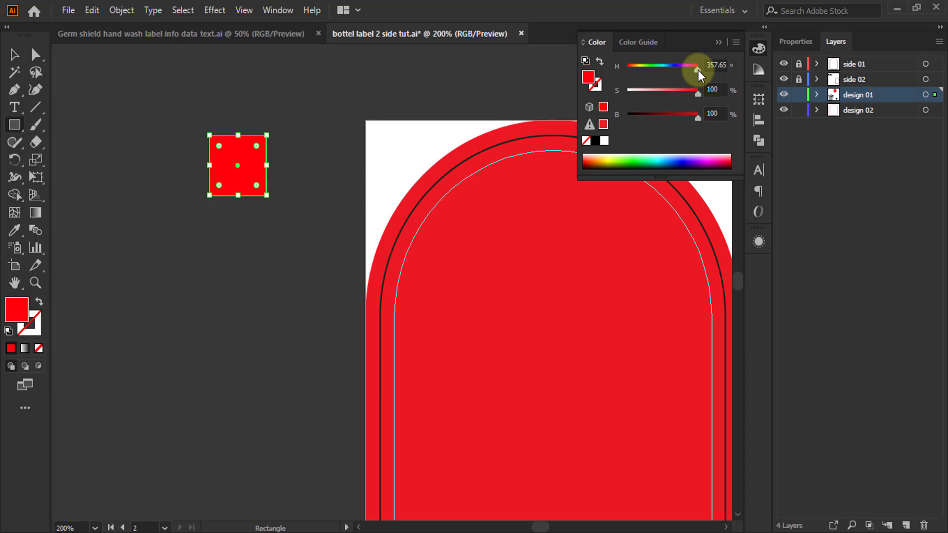
left_click_drag(698, 70, 683, 73)
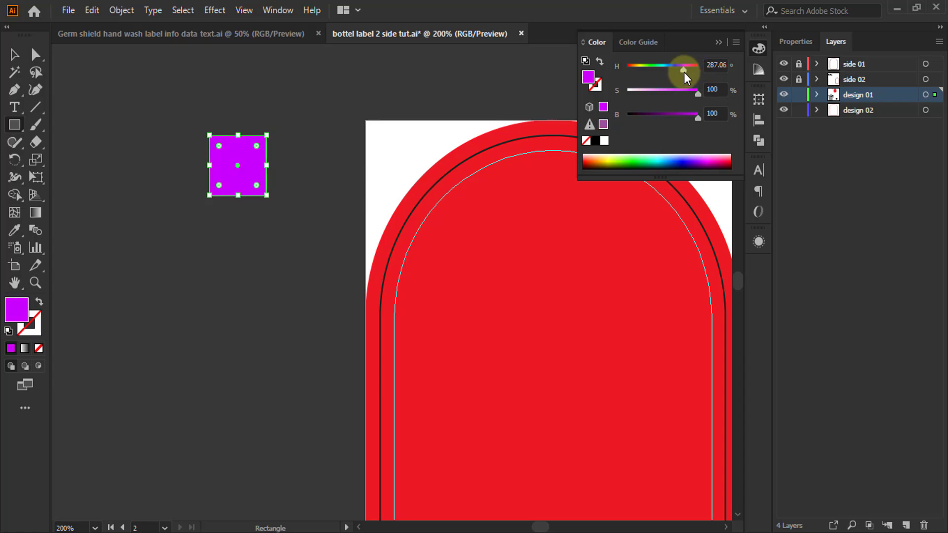
left_click_drag(683, 72, 679, 74)
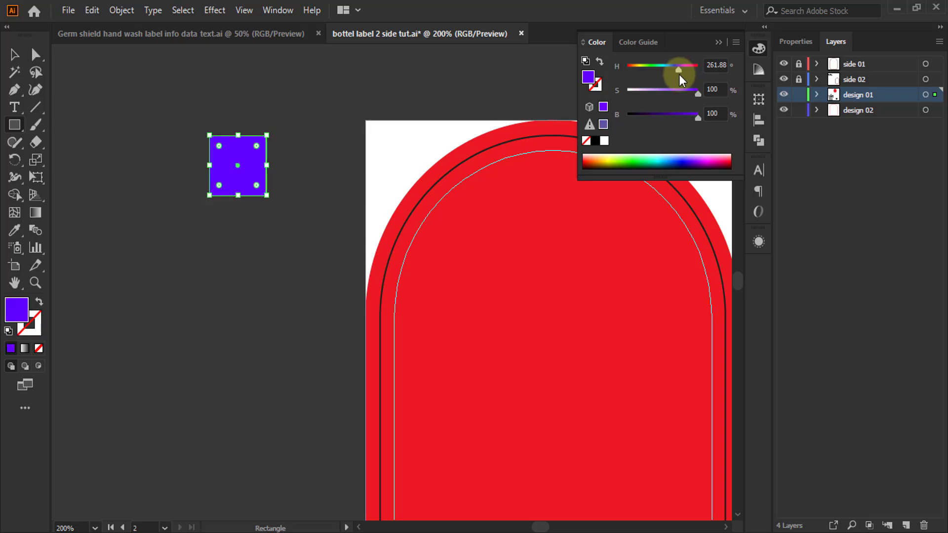
scroll(238, 151, "up", 4)
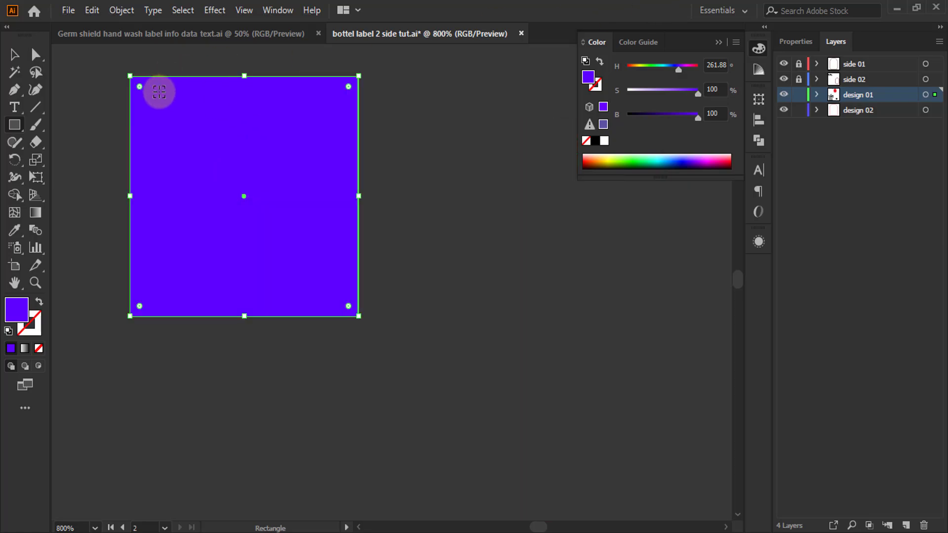
- Darken the small square's fill to a deep purple with hue 273°, saturation 100% and brightness 55%
scroll(159, 92, "up", 1)
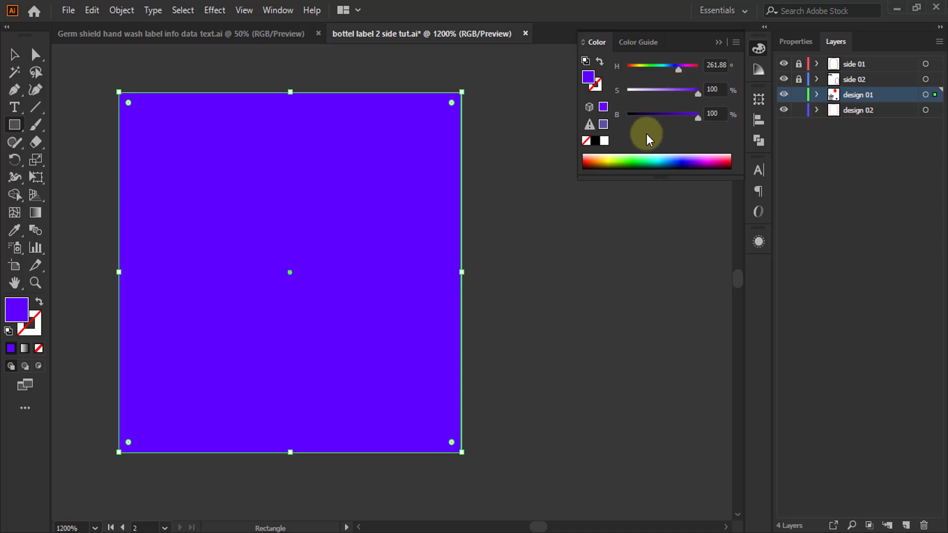
left_click_drag(697, 118, 674, 119)
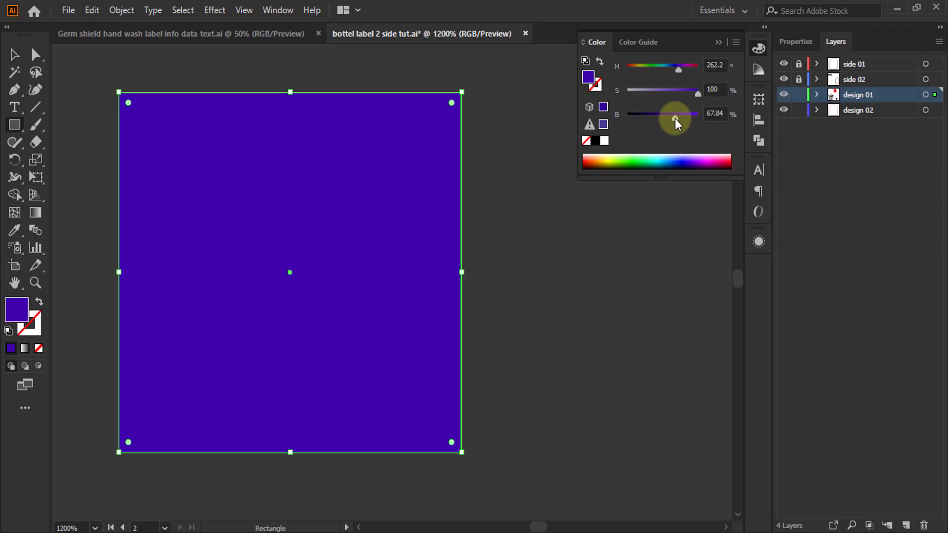
left_click(706, 115)
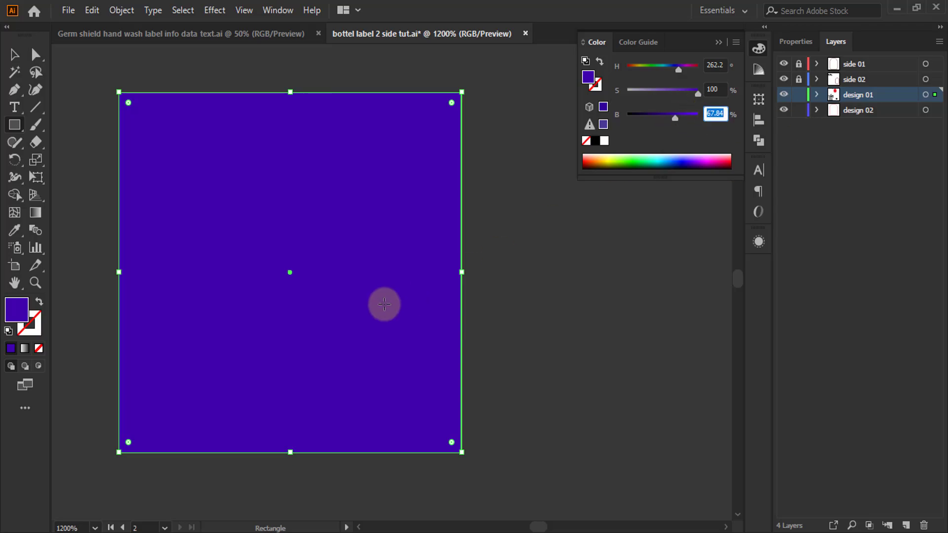
type("55")
key("Return")
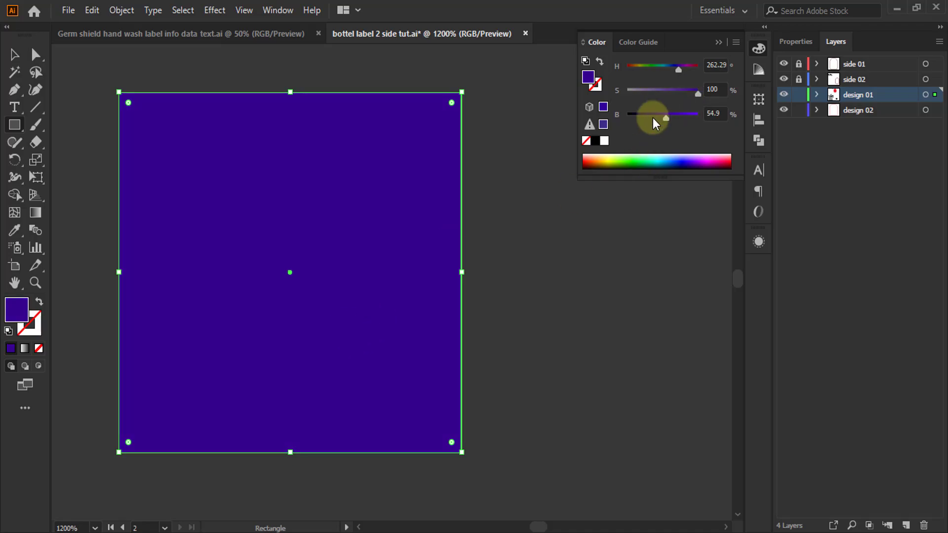
left_click_drag(678, 72, 680, 72)
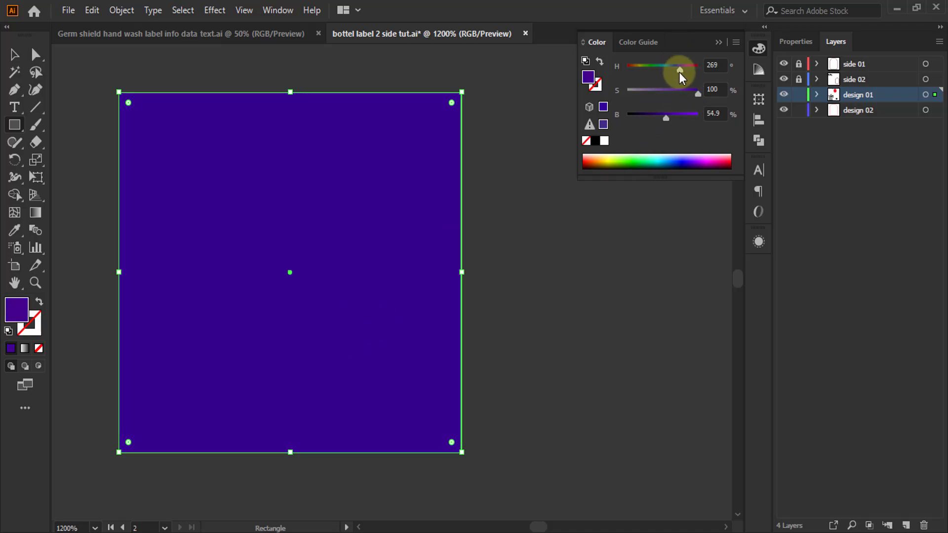
scroll(322, 195, "down", 2)
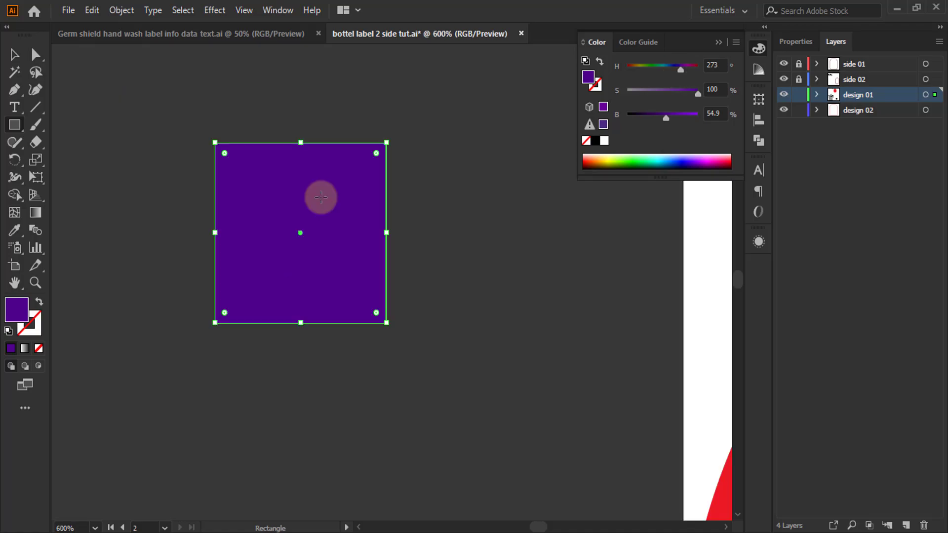
- Duplicate the purple square twice straight downward to make a column of three evenly spaced color swatches
left_click(15, 54)
scroll(296, 105, "down", 2)
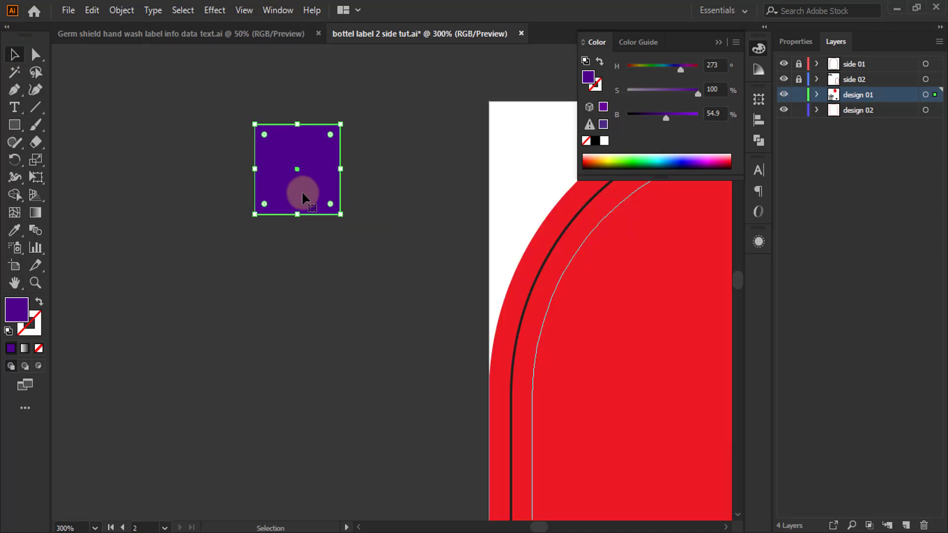
left_click_drag(302, 177, 293, 283)
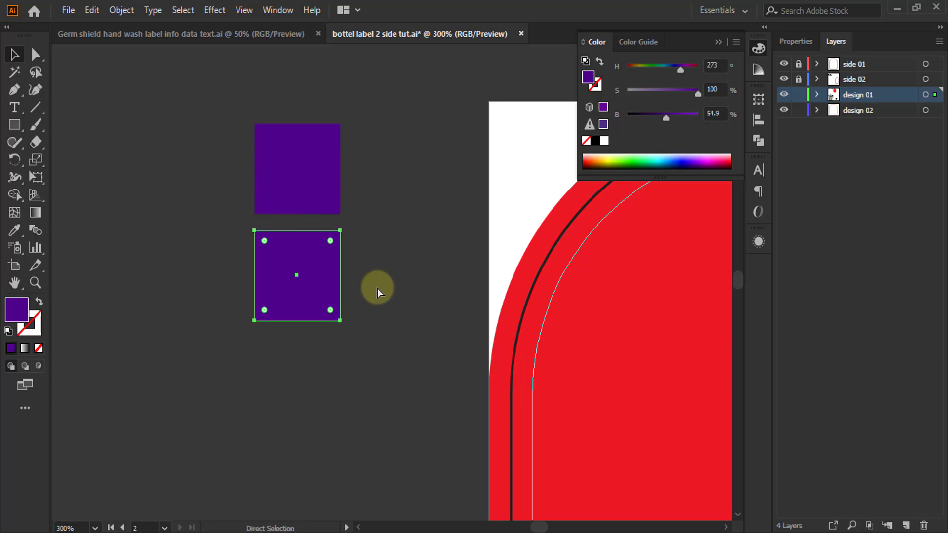
key("ctrl+d")
- Recolor the middle swatch orange with hue 22.12°, saturation 100% and brightness 100%
left_click(300, 275)
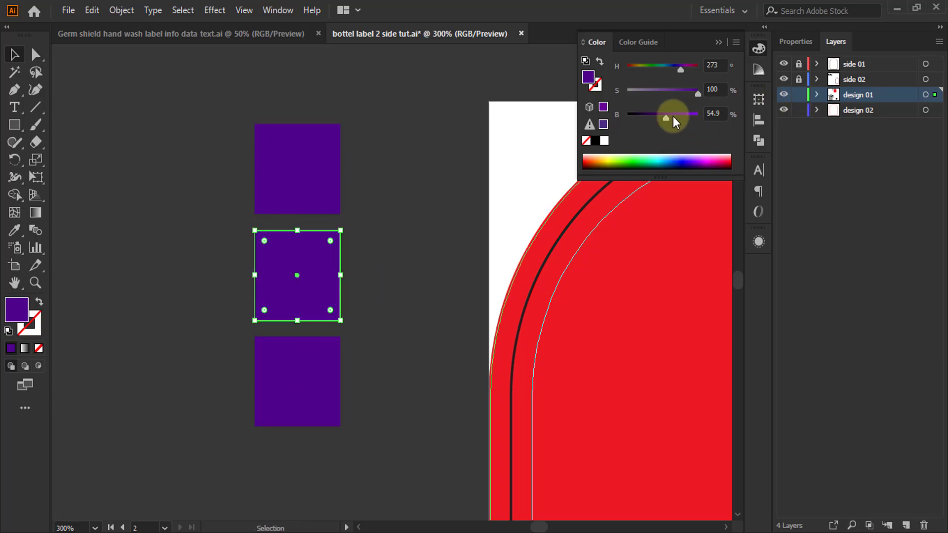
left_click_drag(663, 120, 755, 117)
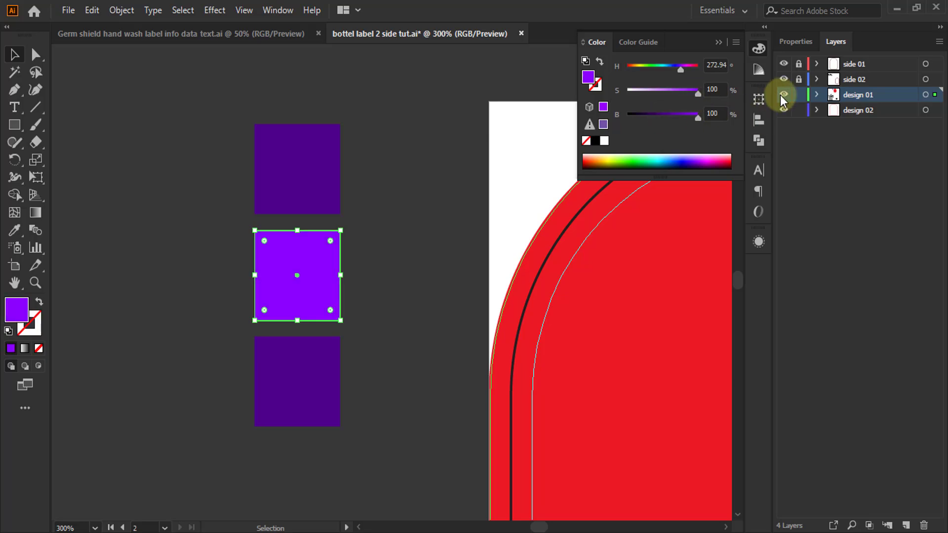
left_click_drag(682, 71, 630, 72)
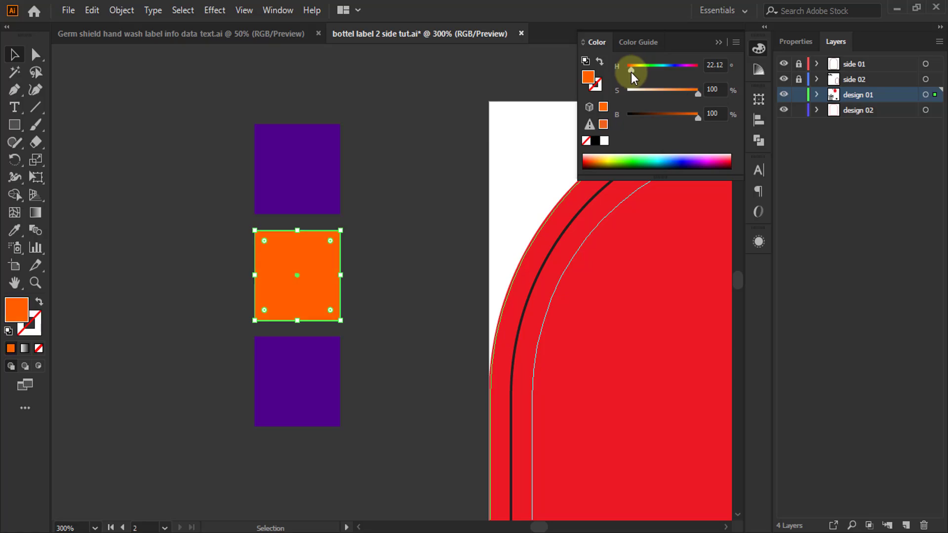
- Recolor the lowest swatch lime green with hue 81.88°, saturation 100% and brightness 100%, then deselect it and hide the color settings
left_click(284, 388)
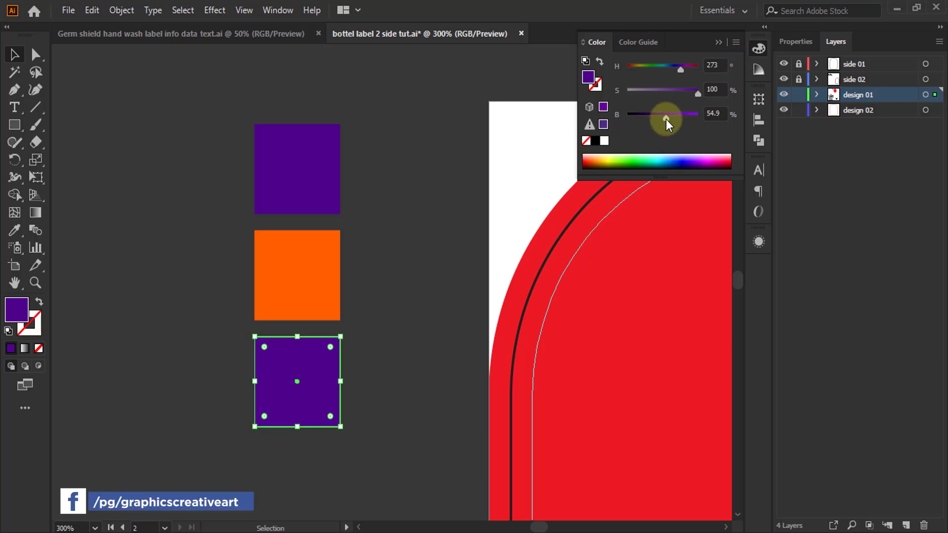
left_click_drag(666, 117, 719, 94)
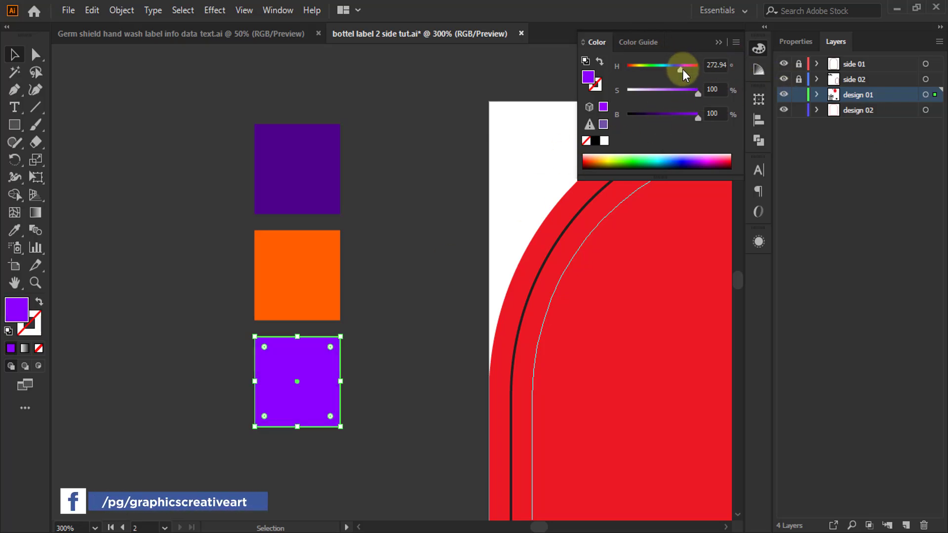
left_click_drag(682, 69, 643, 70)
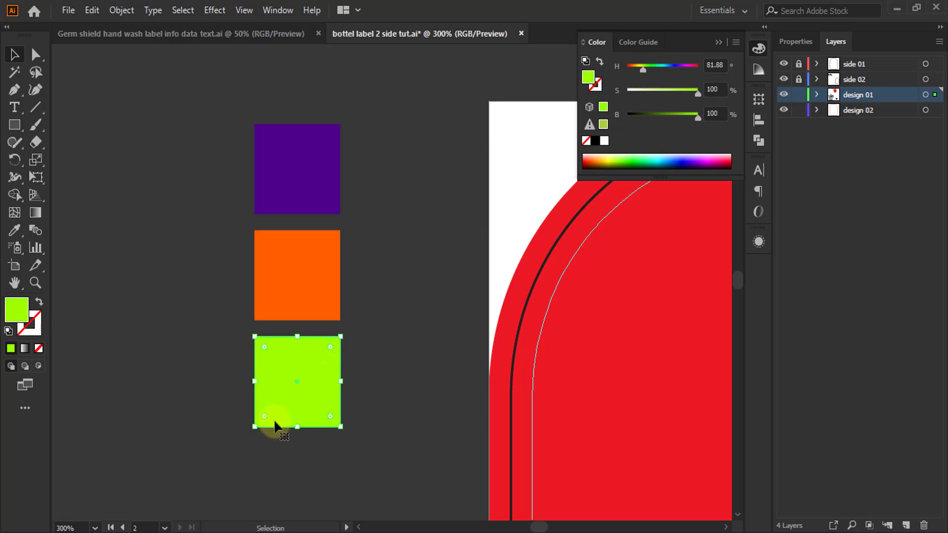
scroll(276, 422, "up", 3)
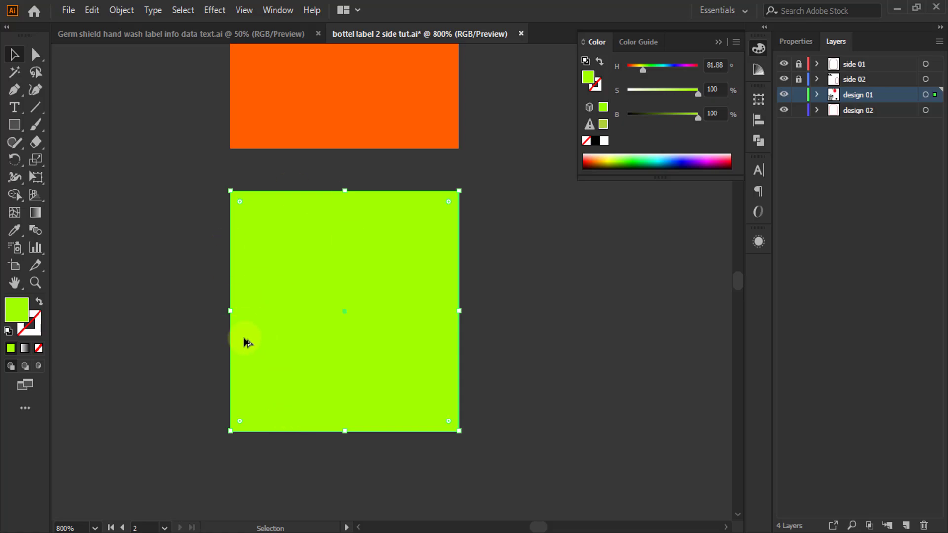
scroll(244, 337, "down", 3)
scroll(182, 319, "down", 2)
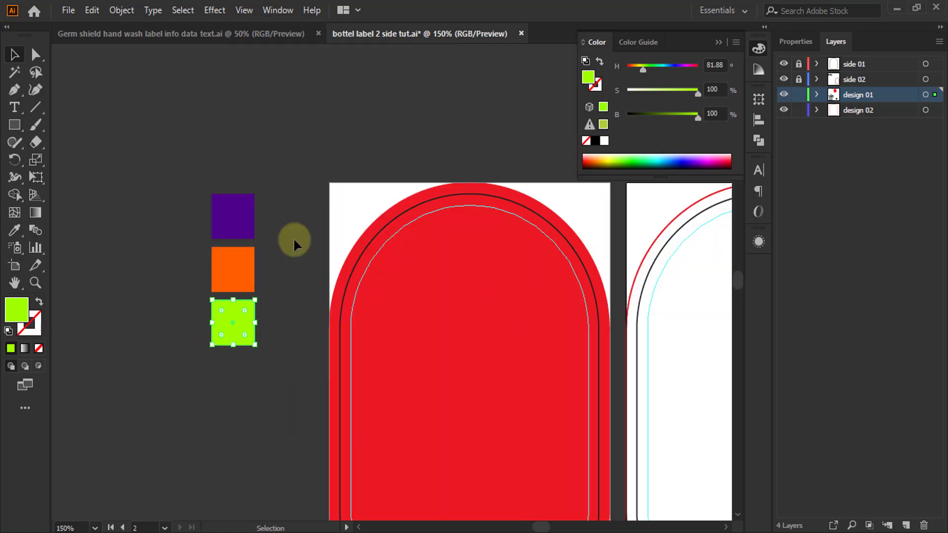
left_click(274, 144)
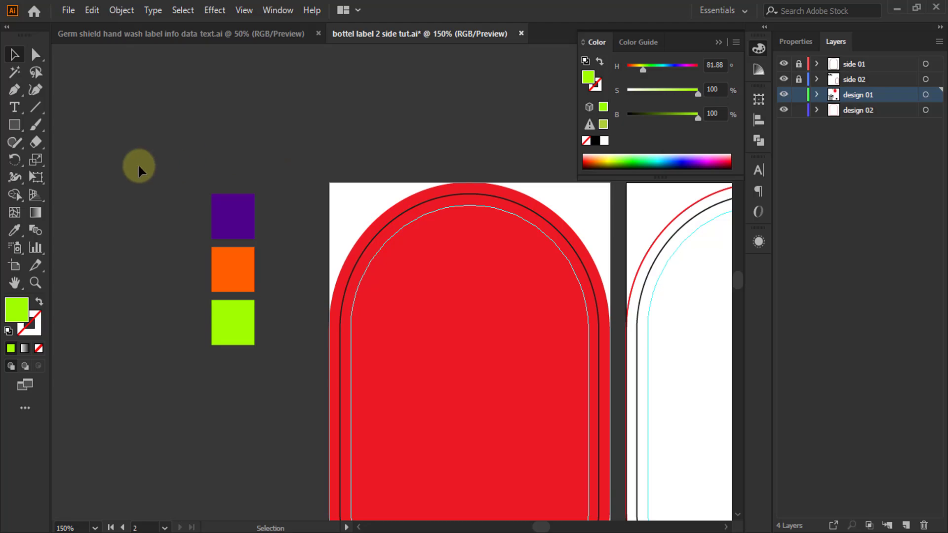
key("alt")
left_click(717, 42)
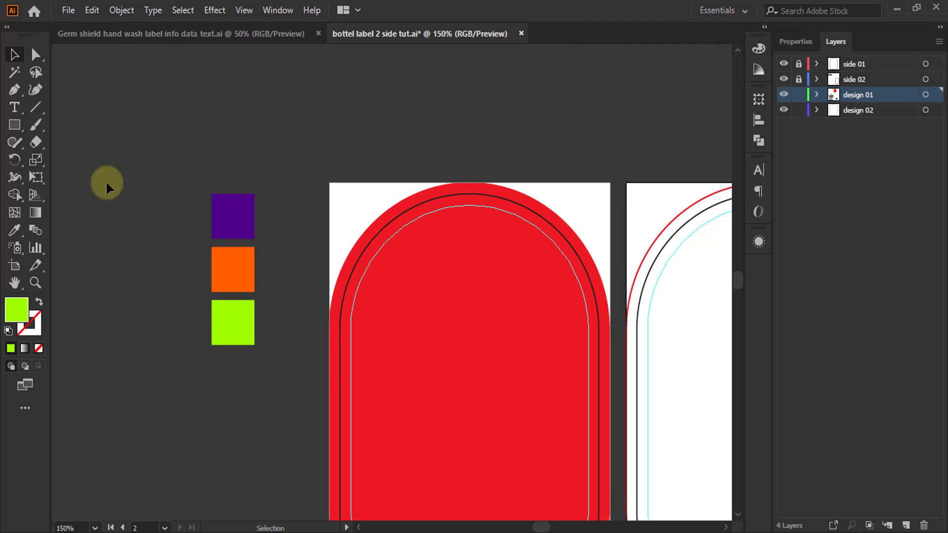
- Move the Hygienix Solutions logo onto the upper part of the red label shape, inside the inner guide line
scroll(102, 168, "down", 1)
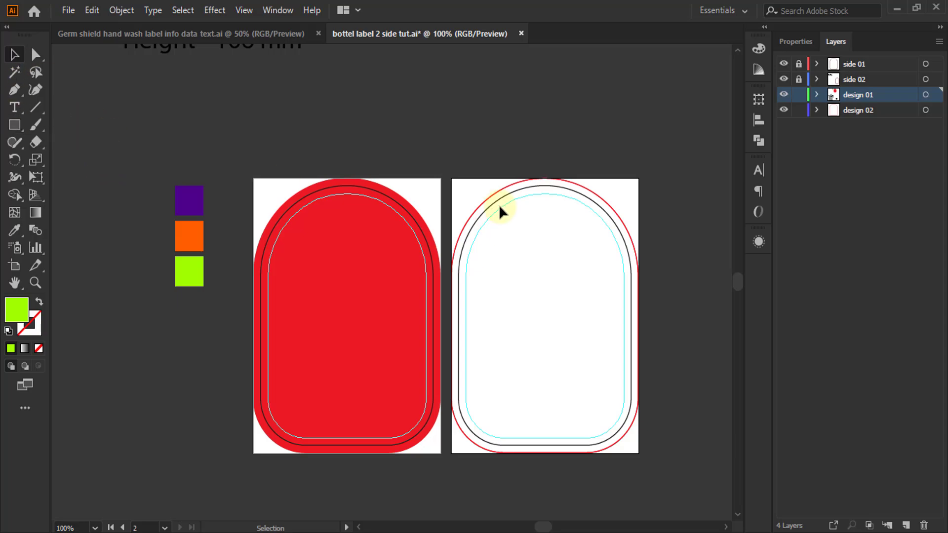
scroll(529, 159, "down", 1)
left_click(450, 218)
scroll(428, 229, "down", 1)
left_click_drag(286, 376, 394, 216)
scroll(474, 78, "up", 3)
left_click_drag(380, 254, 378, 365)
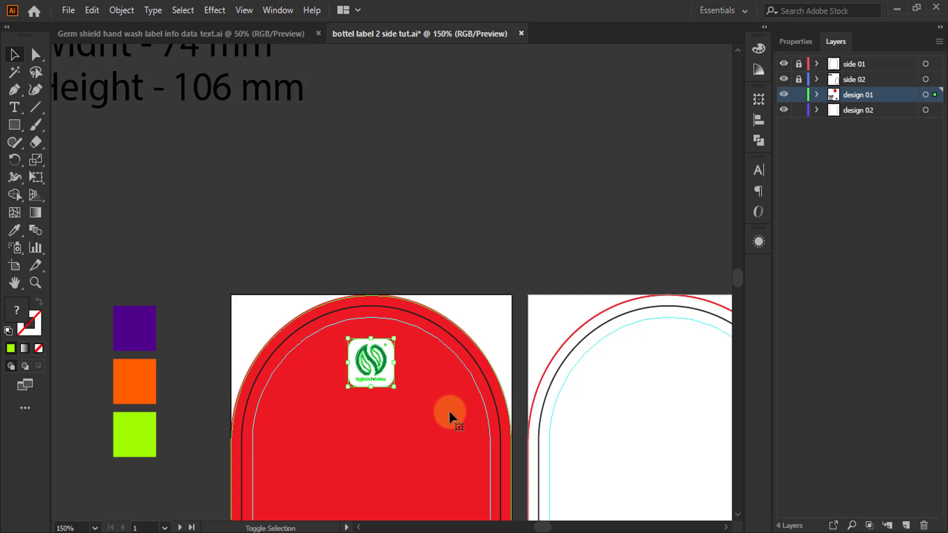
- Center the logo horizontally on the red label shape, using the label as the alignment reference
left_click(448, 410)
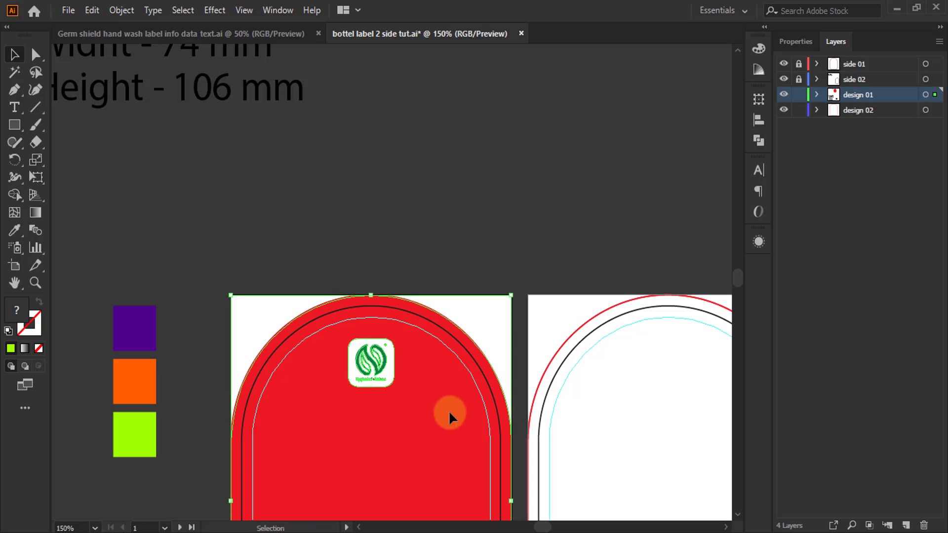
left_click(758, 121)
left_click(620, 132)
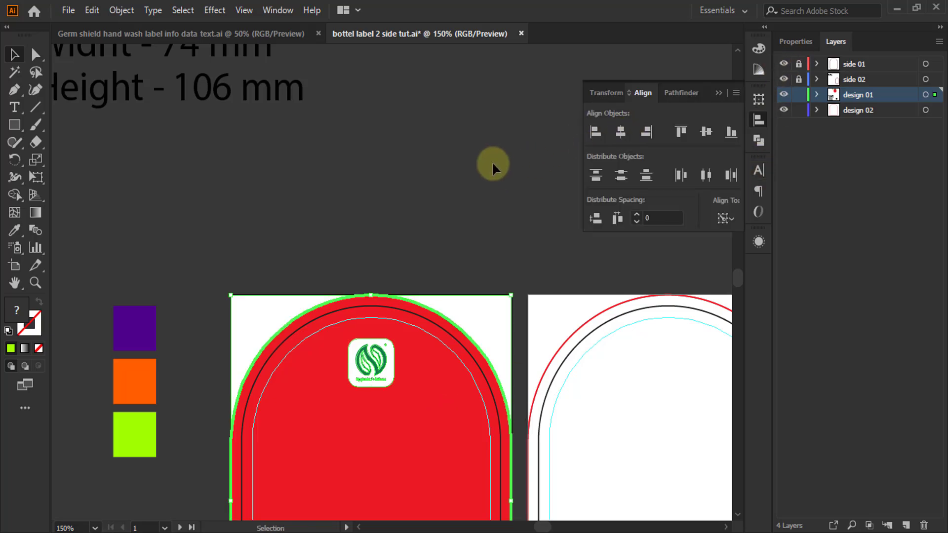
left_click(395, 108)
- Recolor the red label background with the deep purple sampled from the first swatch, and deselect it
key("ctrl+1")
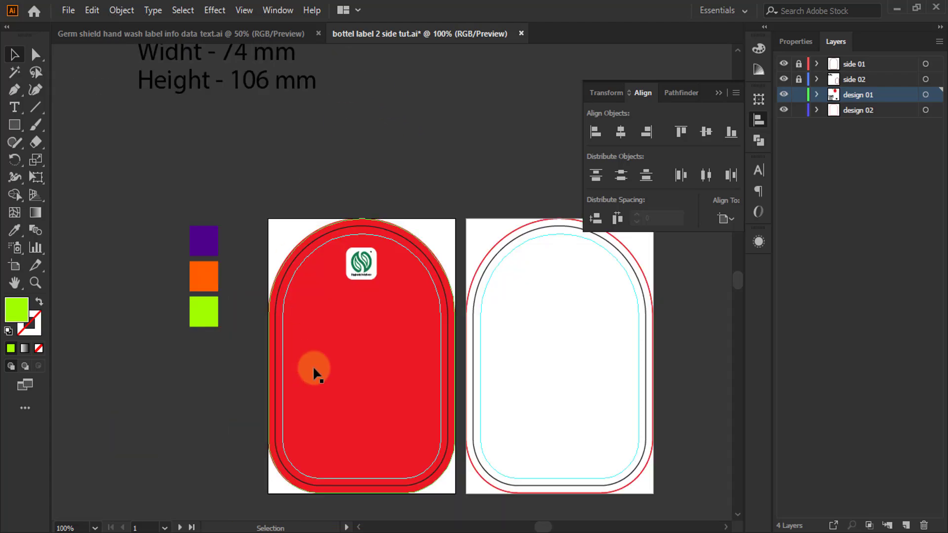
key("ctrl+z")
left_click(15, 230)
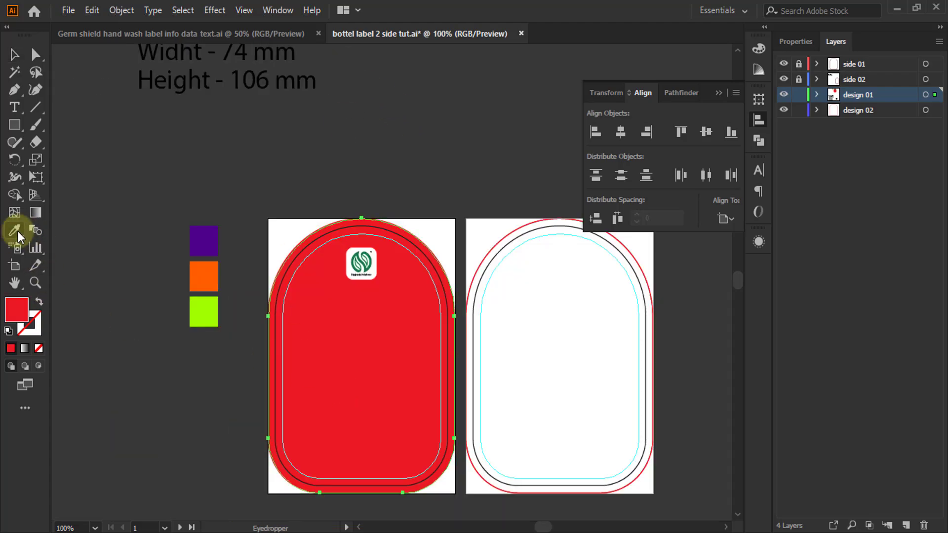
left_click(207, 237)
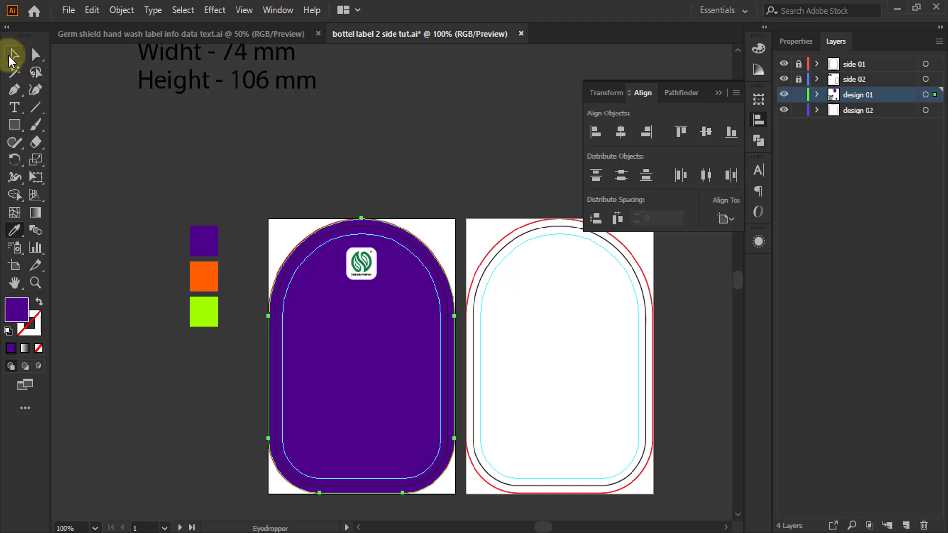
left_click(14, 54)
scroll(274, 331, "up", 3)
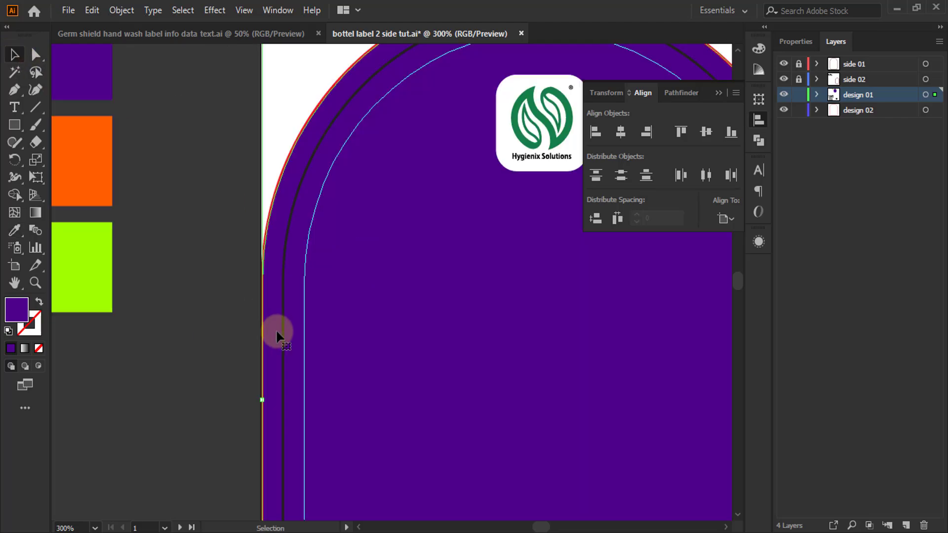
scroll(295, 229, "down", 3)
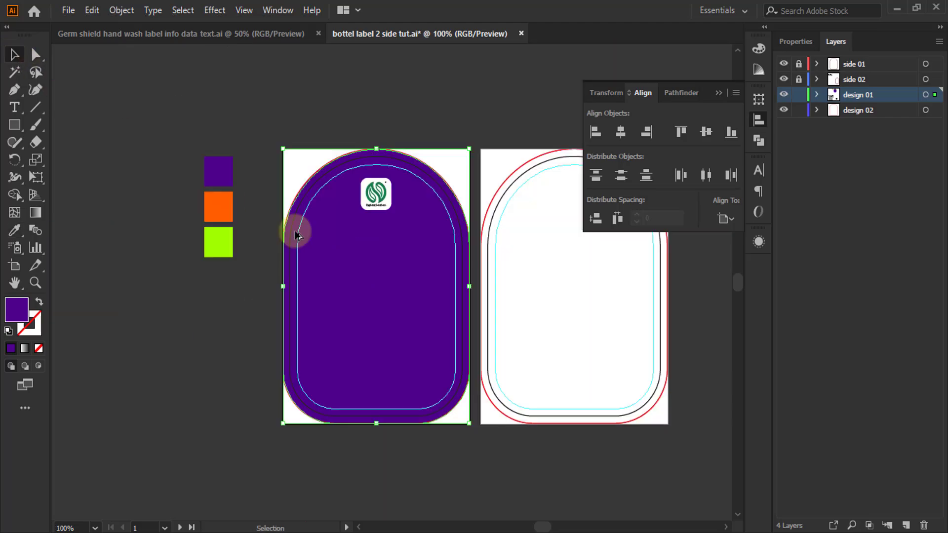
left_click(342, 94)
scroll(341, 94, "down", 3)
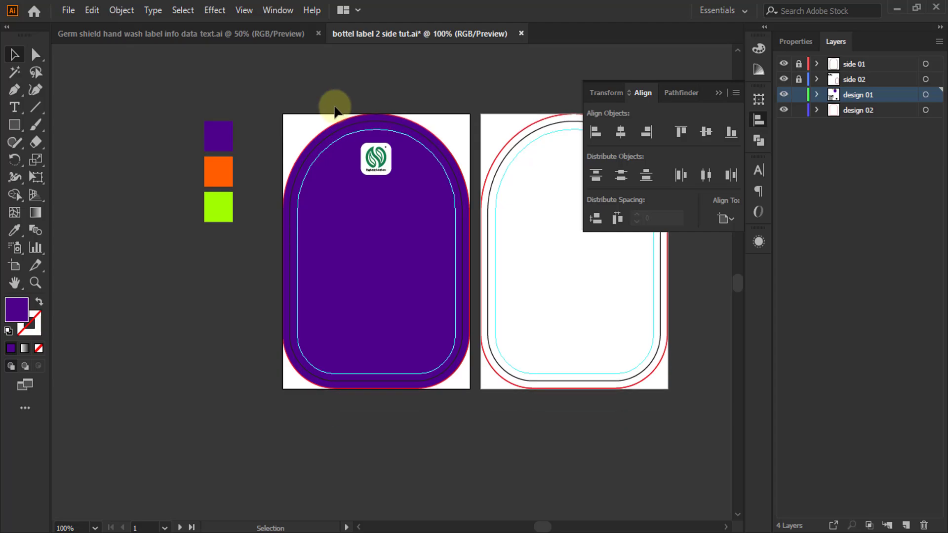
- Move the Germ Shield HAND WASH text away from the other copy into the empty area beneath the labels
scroll(380, 232, "down", 1)
scroll(378, 226, "down", 2)
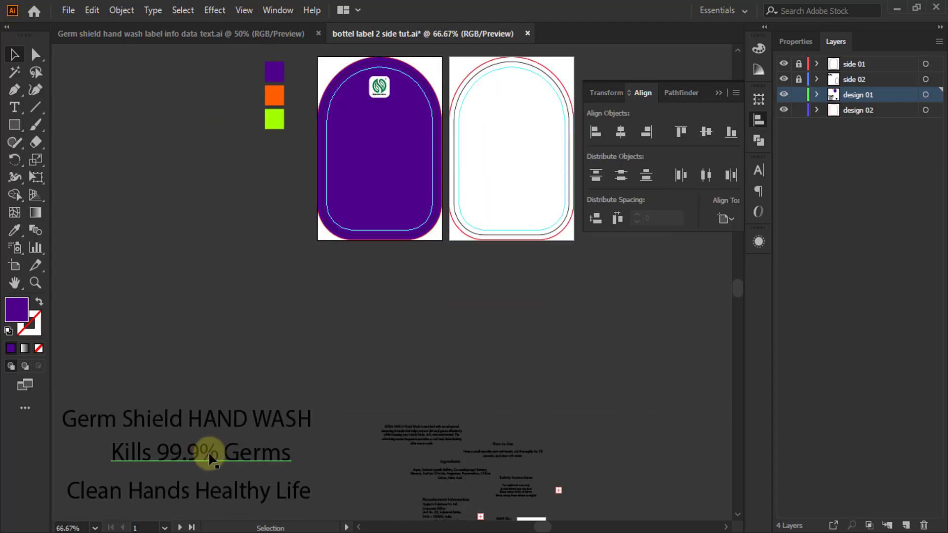
left_click_drag(228, 423, 393, 296)
scroll(393, 296, "up", 2)
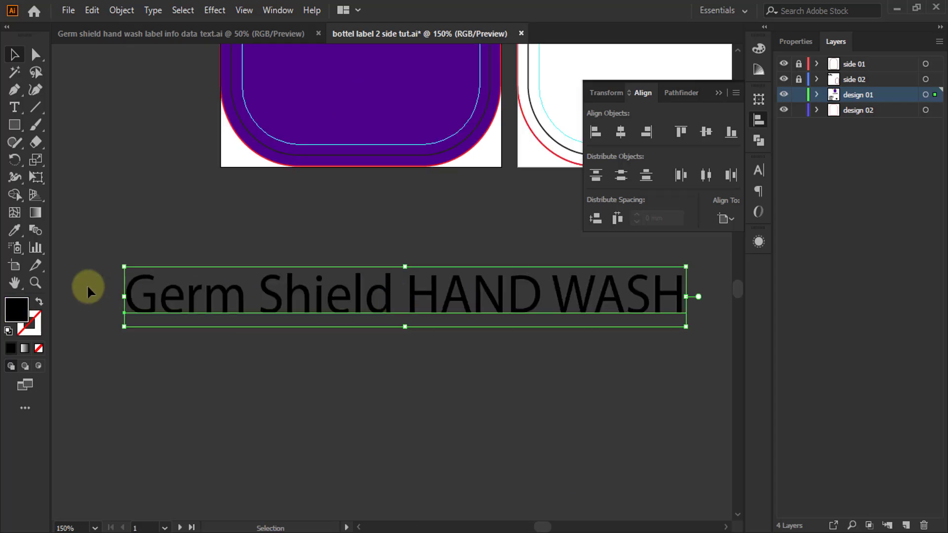
scroll(152, 313, "down", 1)
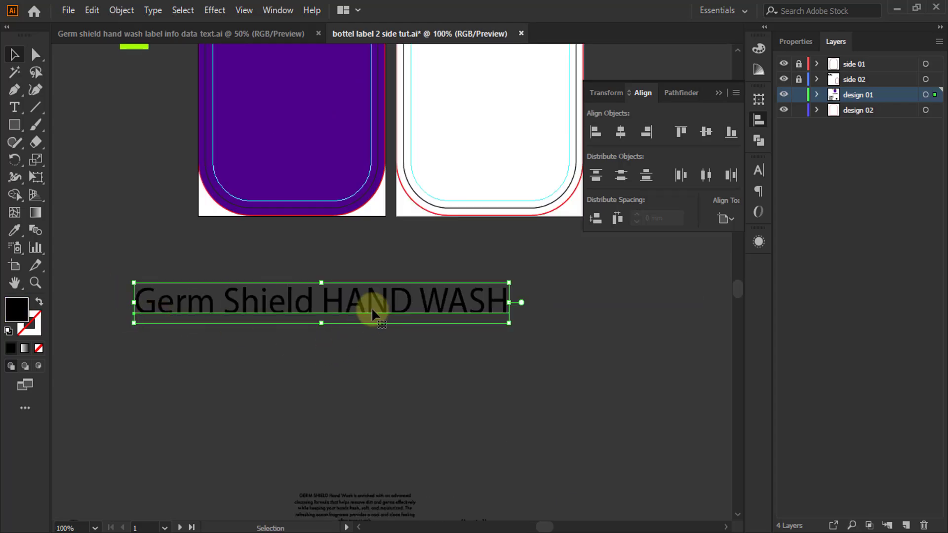
- Duplicate the Germ Shield HAND WASH text about 15 mm directly below the original
left_click(375, 361)
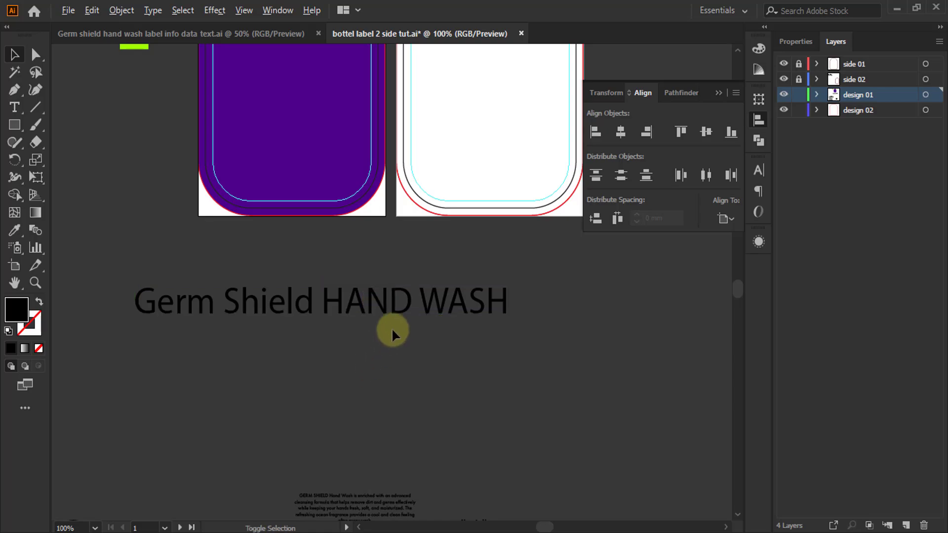
left_click_drag(385, 318, 358, 359)
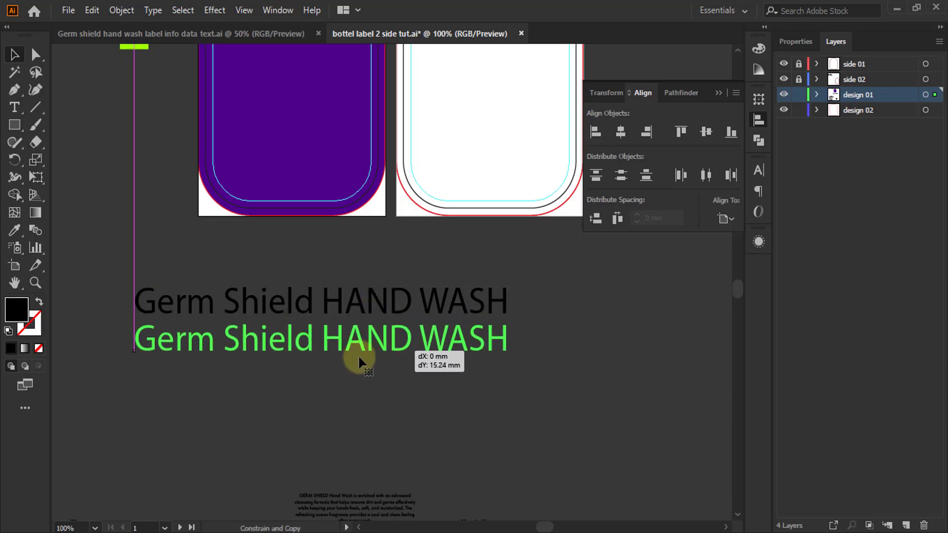
left_click_drag(301, 365, 291, 360)
- Trim the upper text copy to read Germ Shield and the lower copy to read HAND WASH
key("t")
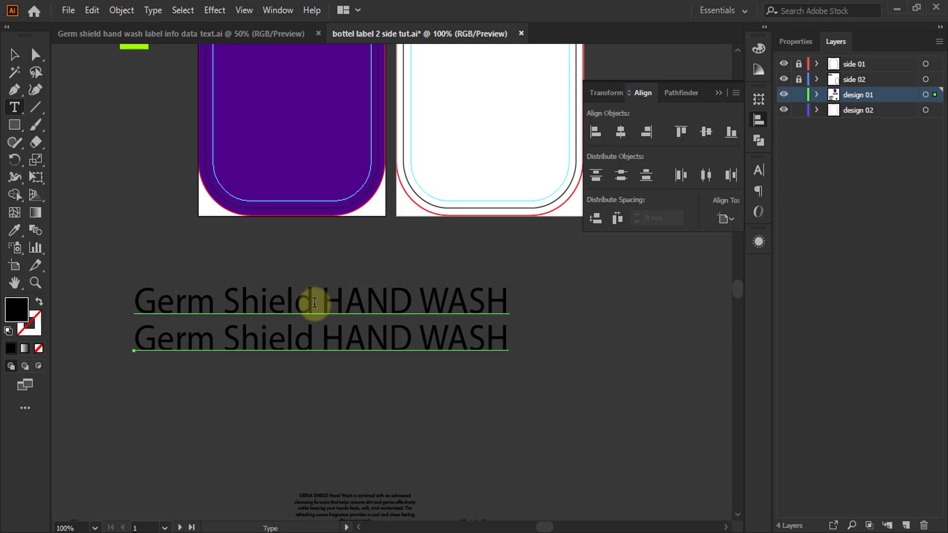
scroll(543, 326, "right", 1)
left_click_drag(484, 302, 290, 302)
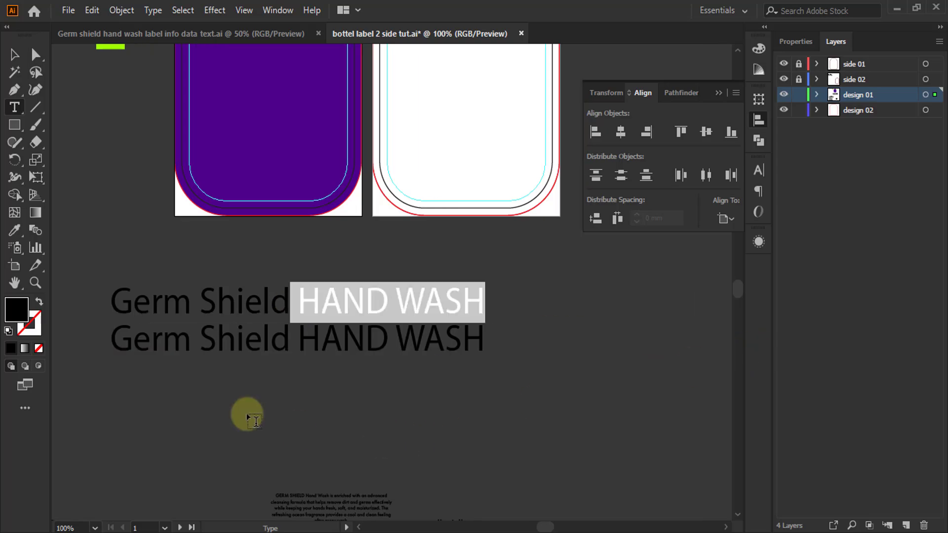
key("BackSpace")
left_click_drag(299, 339, 3, 365)
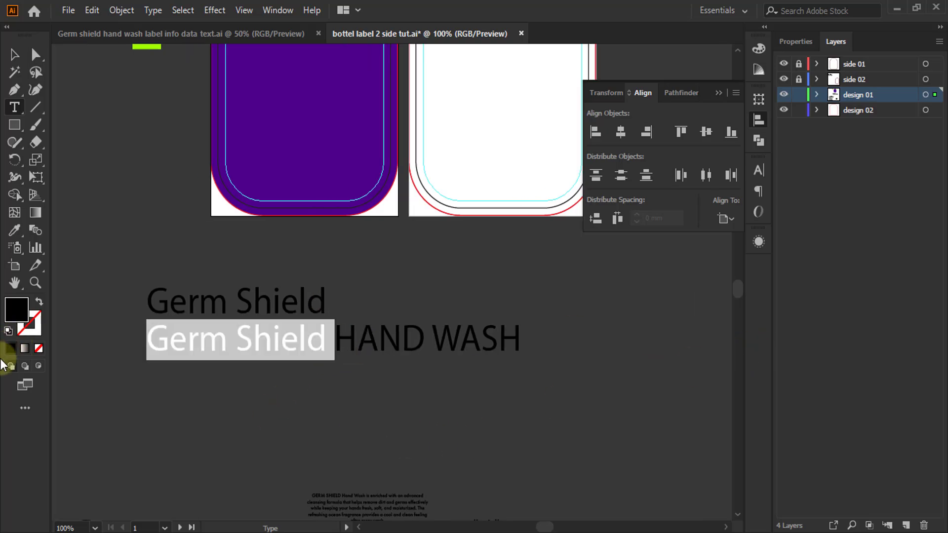
key("BackSpace")
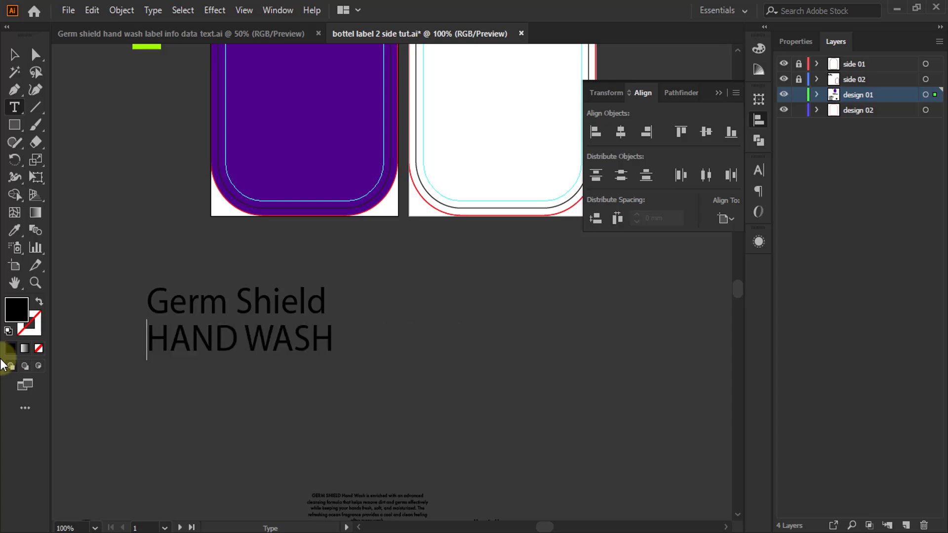
- Set both the Germ Shield and HAND WASH text lines in the Montserrat Black font
left_click(14, 54)
left_click_drag(102, 281, 441, 441)
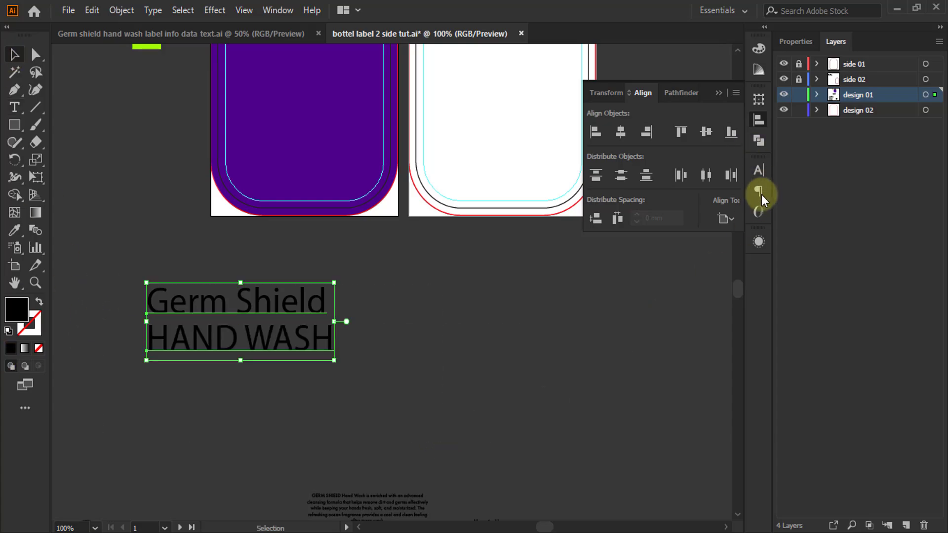
left_click(750, 179)
left_click(654, 185)
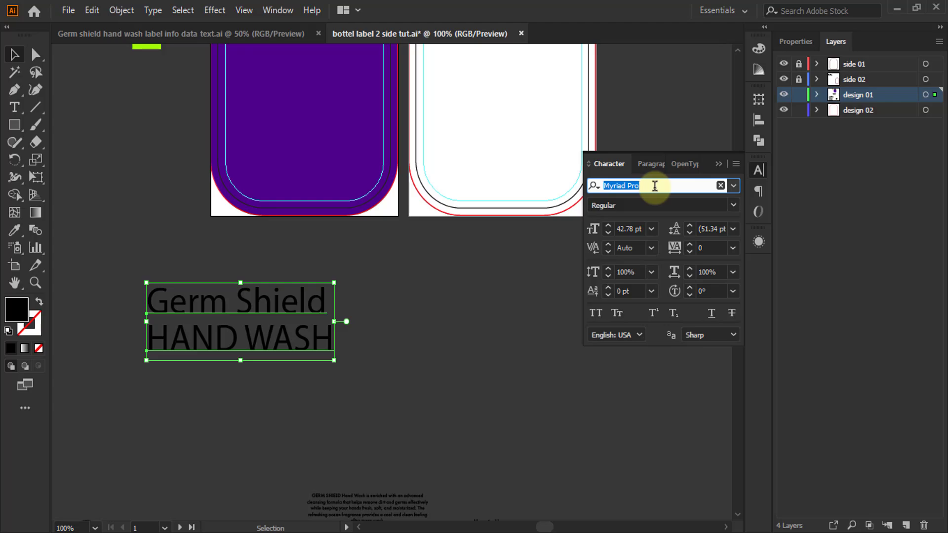
type("mon")
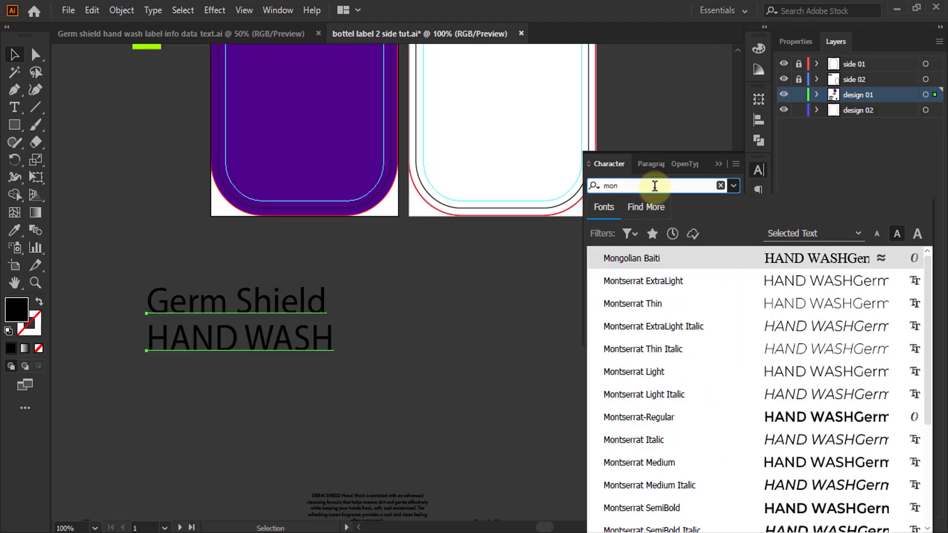
key("Down")
key("Down")
key("Down")
key("Down")
key("Down")
key("Down")
key("Down")
key("Down")
key("Down")
key("Down")
scroll(659, 491, "down", 3)
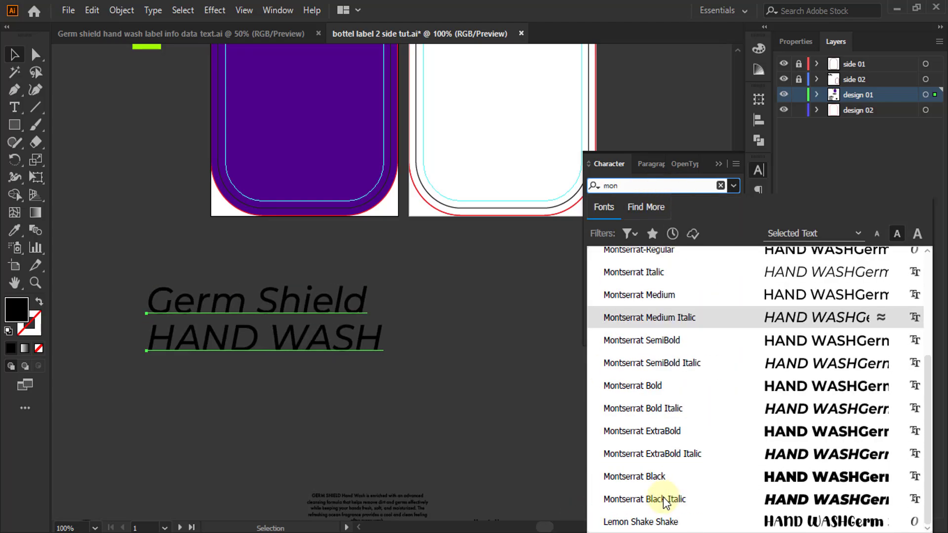
left_click(673, 474)
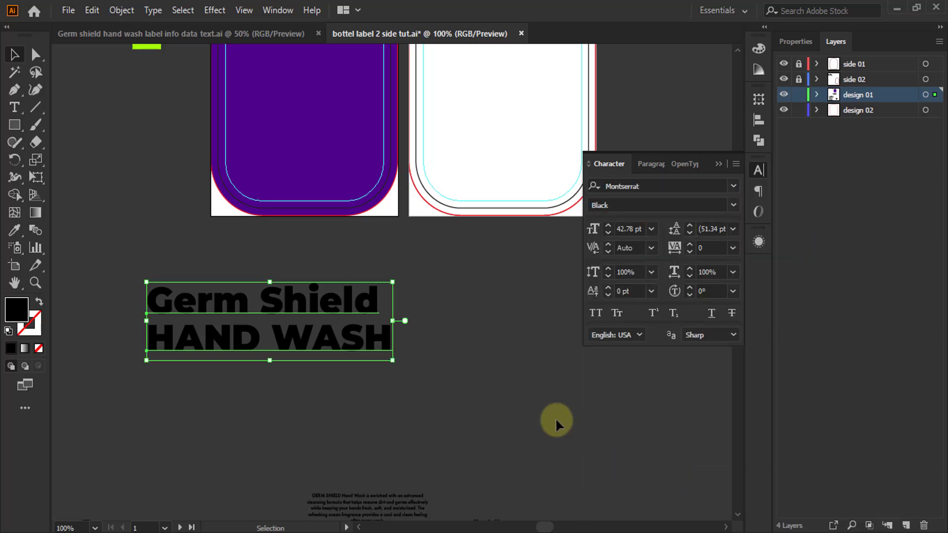
- Change only the HAND WASH line to the Montserrat Medium weight
left_click(306, 370)
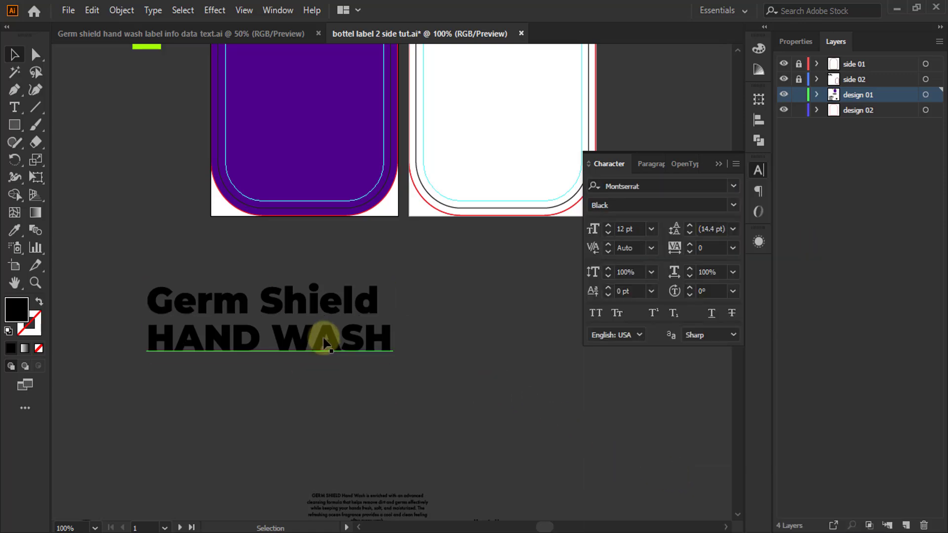
left_click(273, 365)
left_click(733, 205)
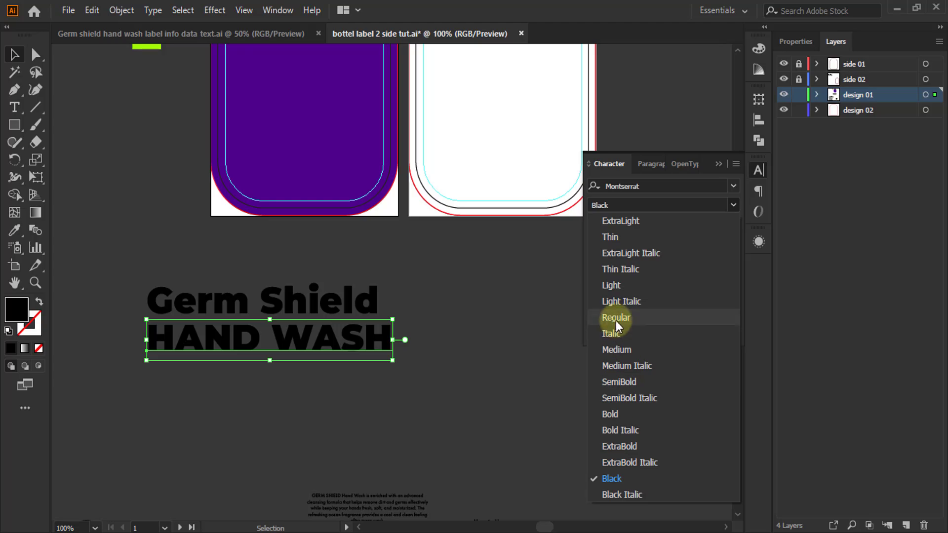
left_click(609, 348)
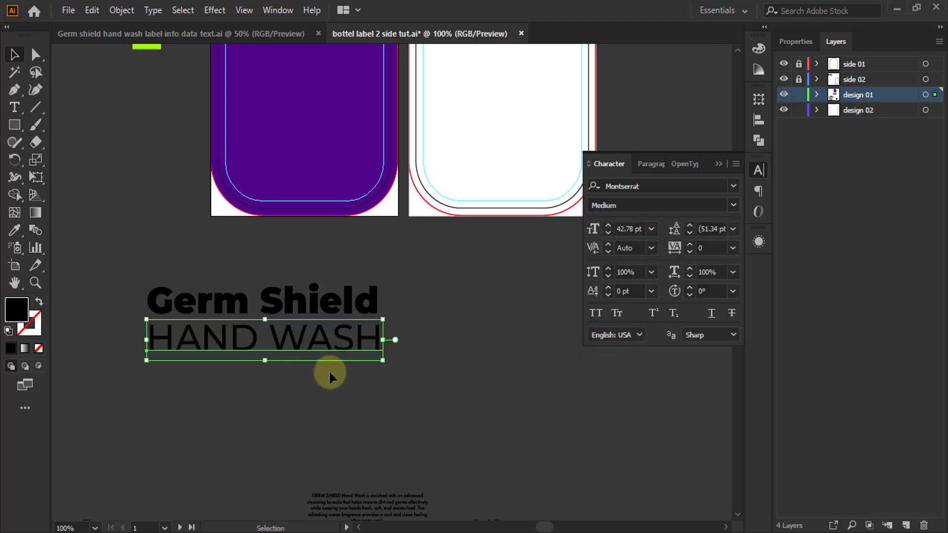
- Move the Germ Shield text onto the purple label and scale it down proportionally to about 24.5 pt
scroll(138, 327, "up", 1)
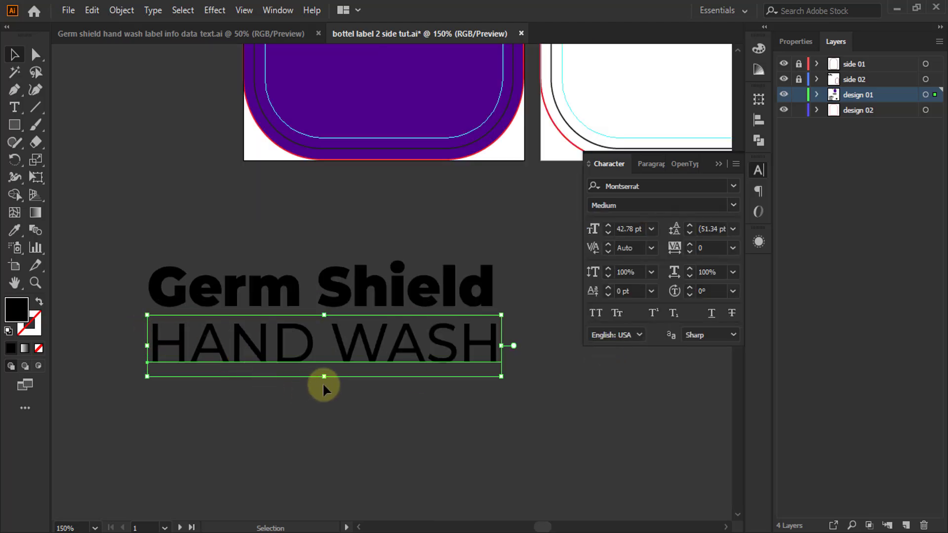
scroll(186, 311, "down", 2)
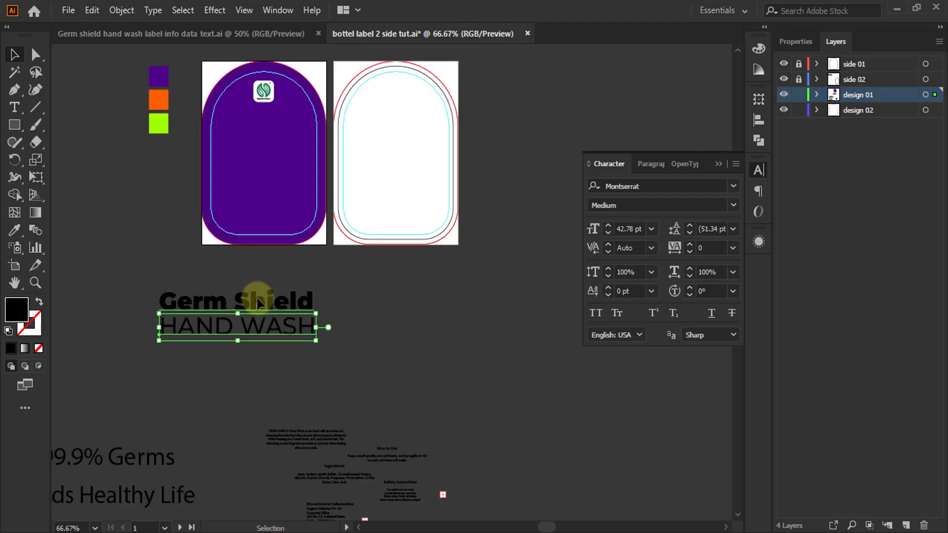
left_click_drag(258, 302, 450, 348)
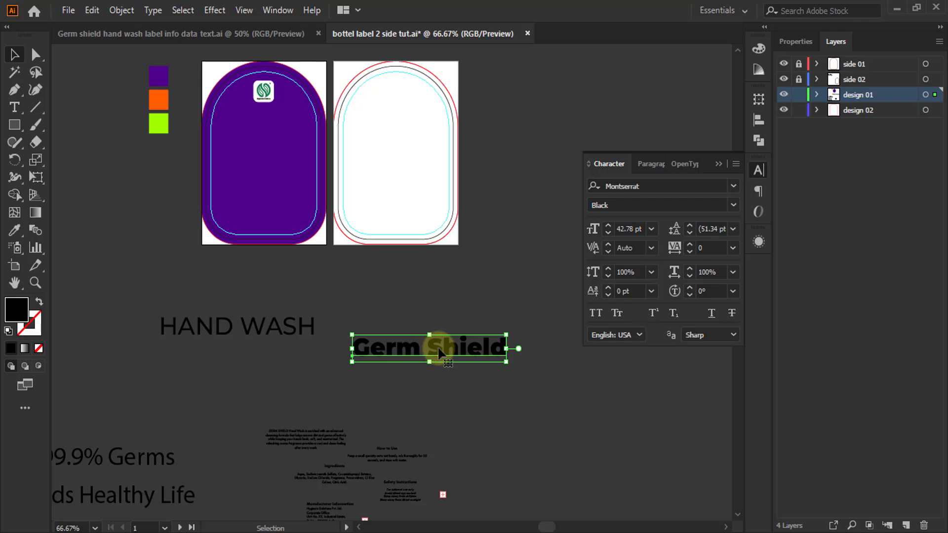
left_click_drag(439, 351, 275, 146)
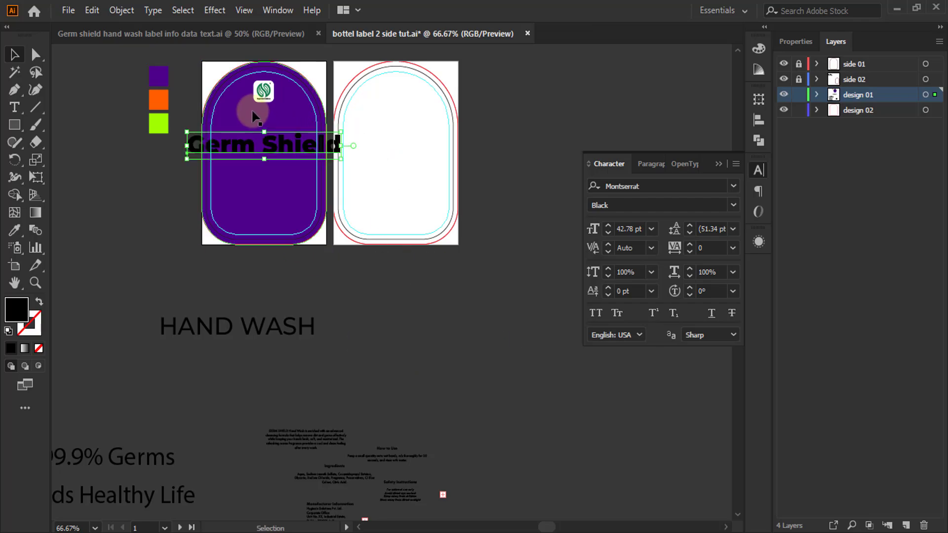
scroll(254, 118, "up", 3)
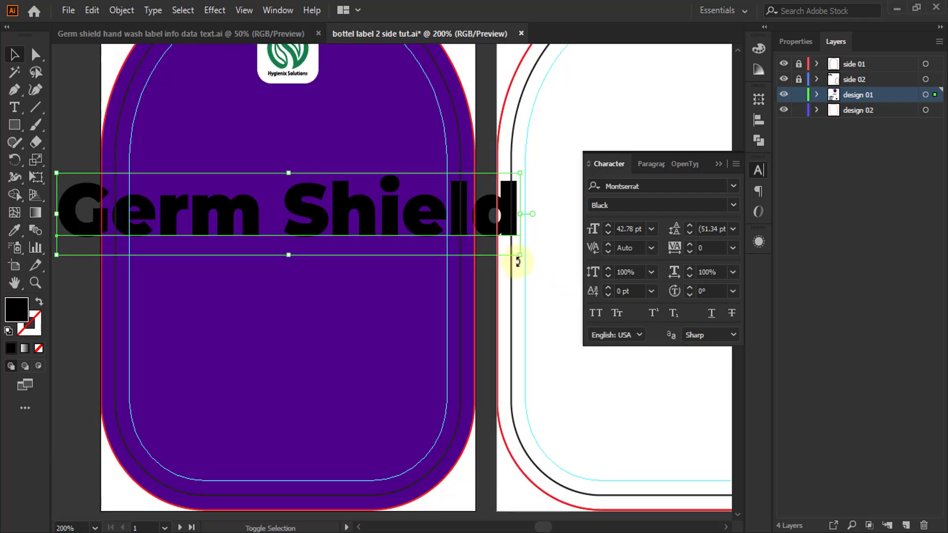
left_click_drag(514, 254, 417, 222)
- Center the Germ Shield text horizontally and vertically on the purple label shape, using the label as the alignment reference, and deselect
left_click(363, 261)
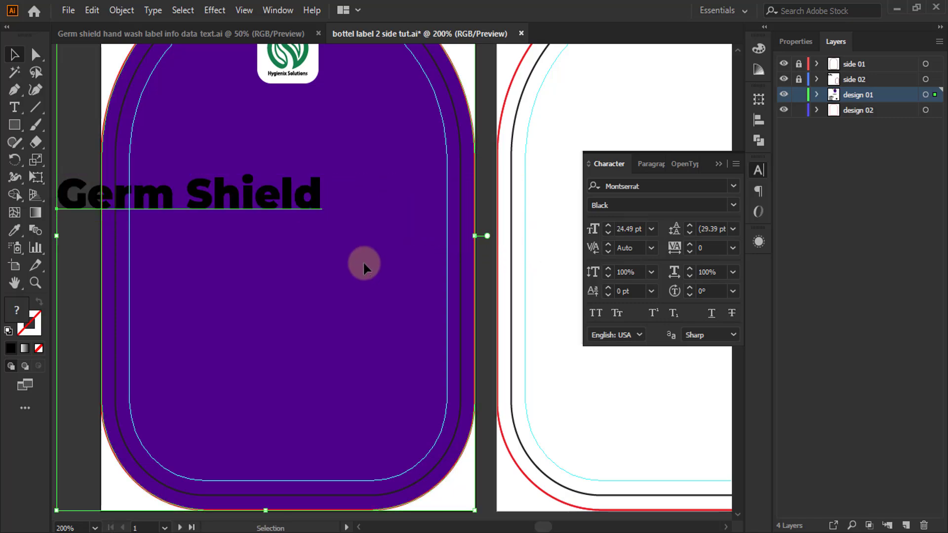
left_click(764, 121)
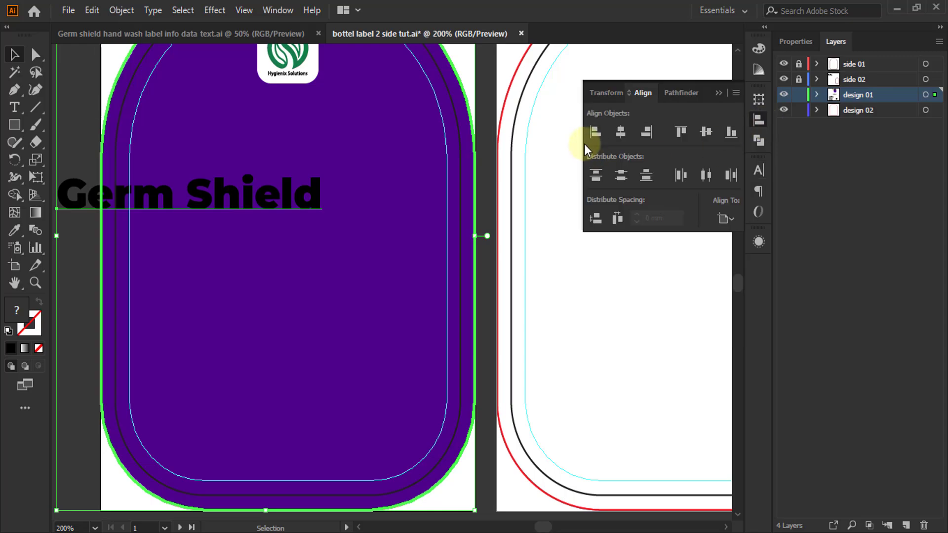
left_click(620, 133)
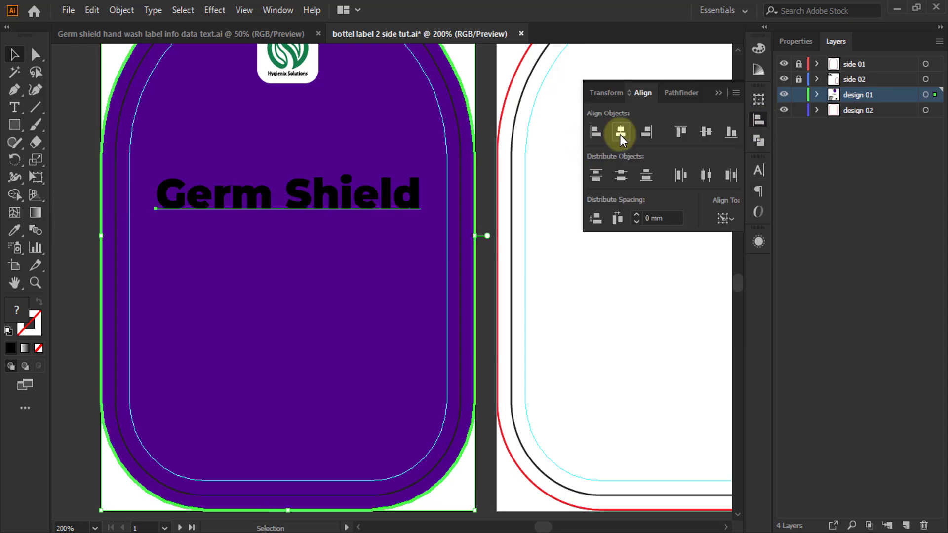
left_click(707, 132)
left_click(64, 264)
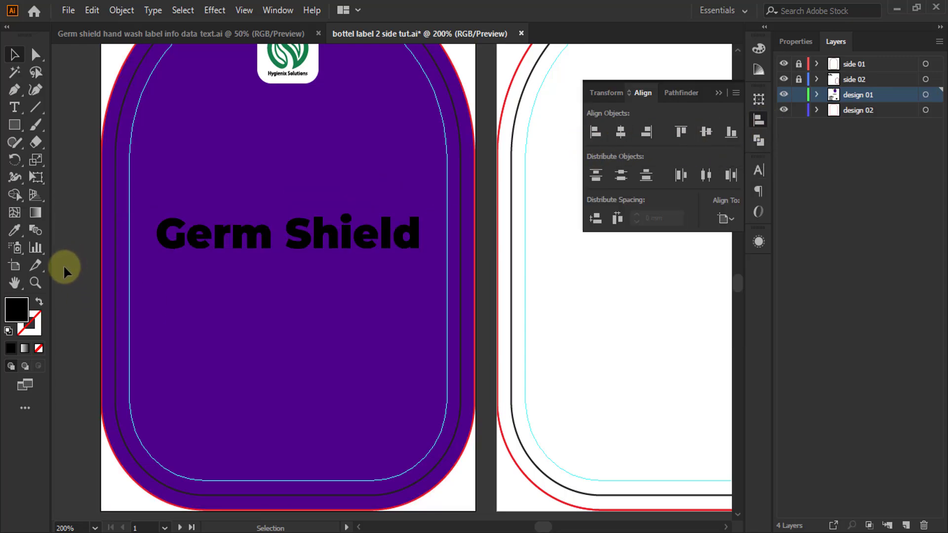
- Enlarge the Germ Shield text proportionally until it nearly spans the width inside the label's inner cyan guide
left_click(330, 232)
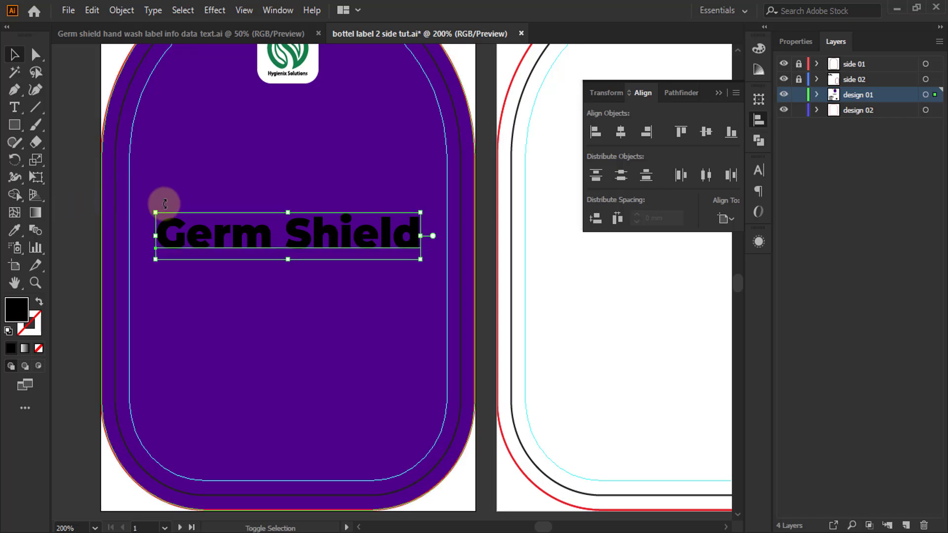
left_click_drag(156, 212, 140, 186)
left_click_drag(419, 209, 433, 194)
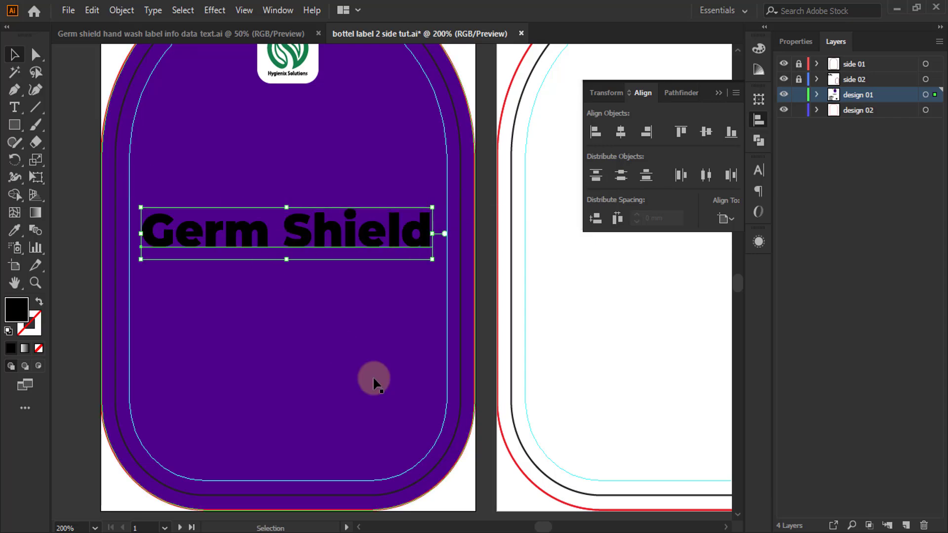
- Realign the enlarged Germ Shield text to the horizontal center of the purple label, keeping the label as the reference
left_click(385, 371)
left_click(385, 371)
left_click(705, 132)
left_click(620, 132)
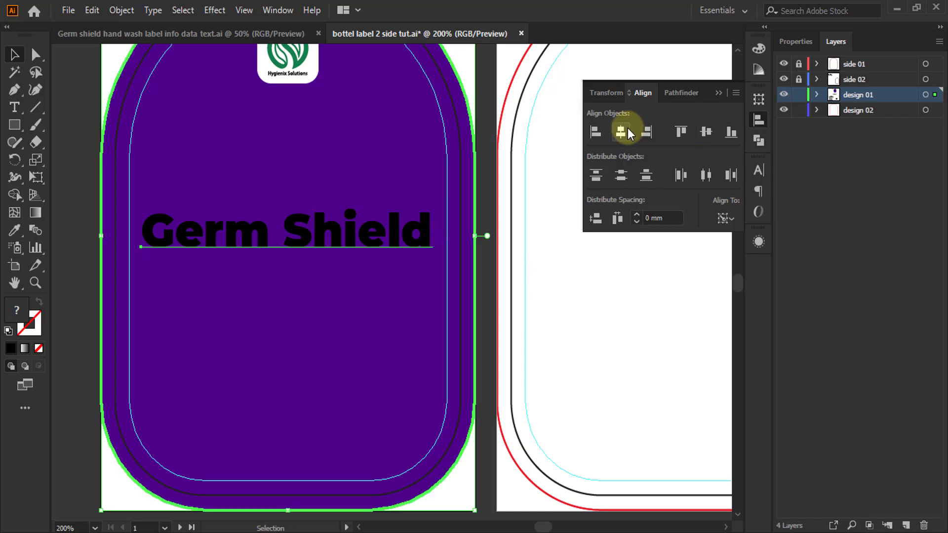
left_click(346, 250)
- Remove the fill from the Germ Shield text and add a black 1 pt stroke to its appearance
key("ctrl+minus")
key("ctrl+plus")
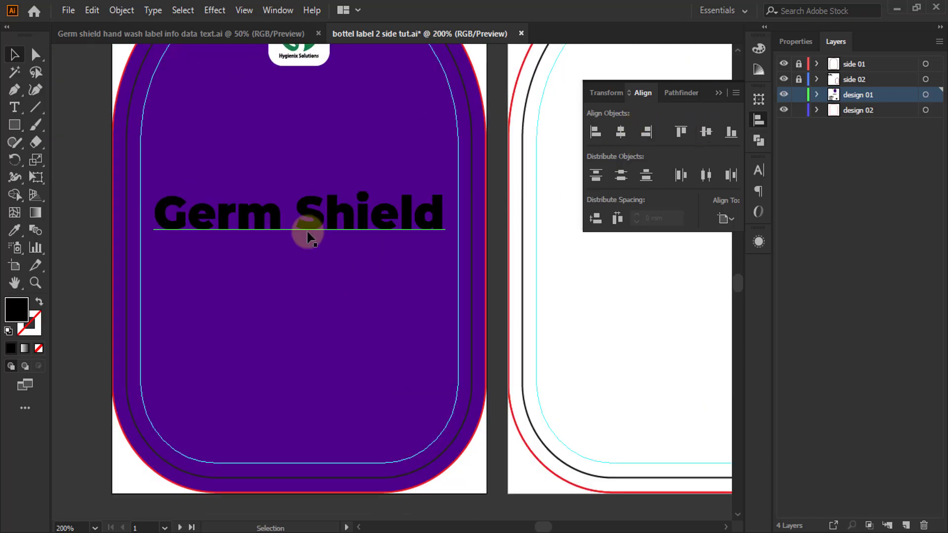
key("ctrl+minus")
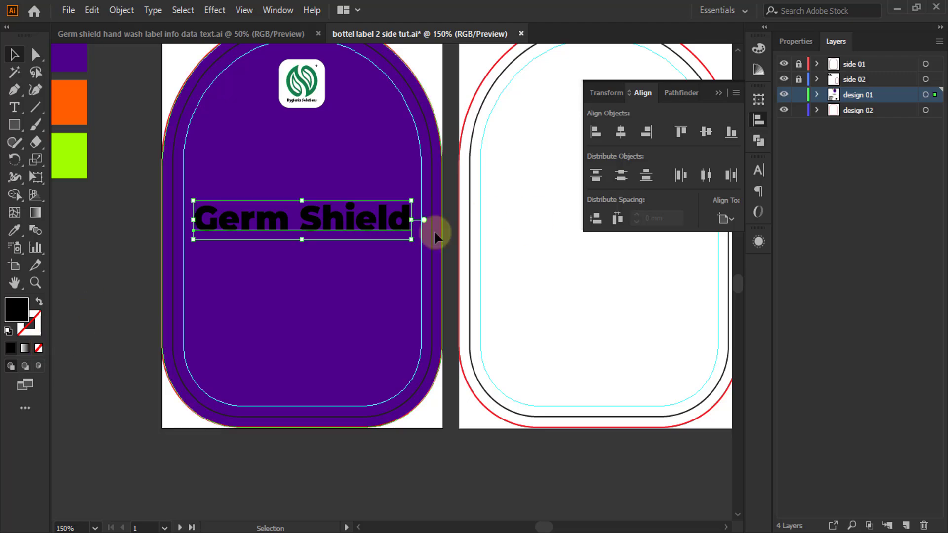
left_click(42, 348)
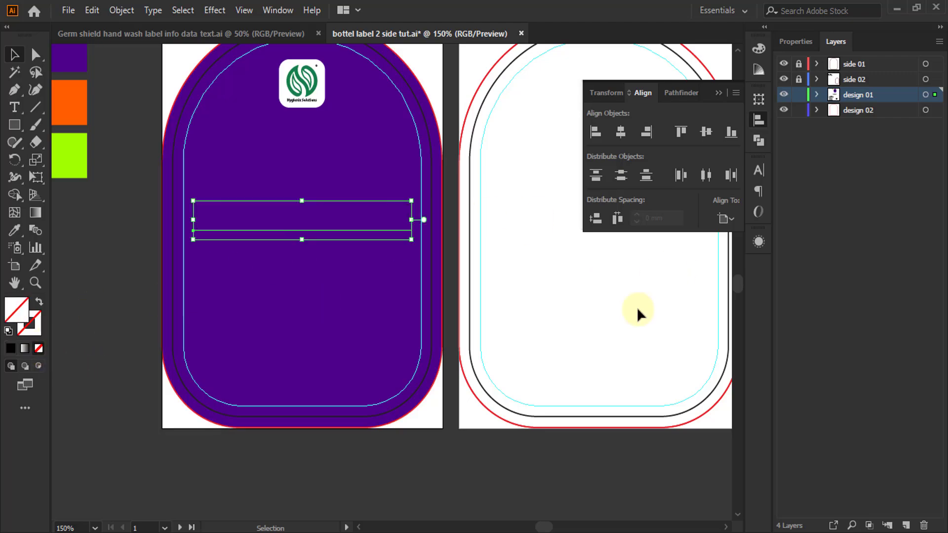
left_click(759, 245)
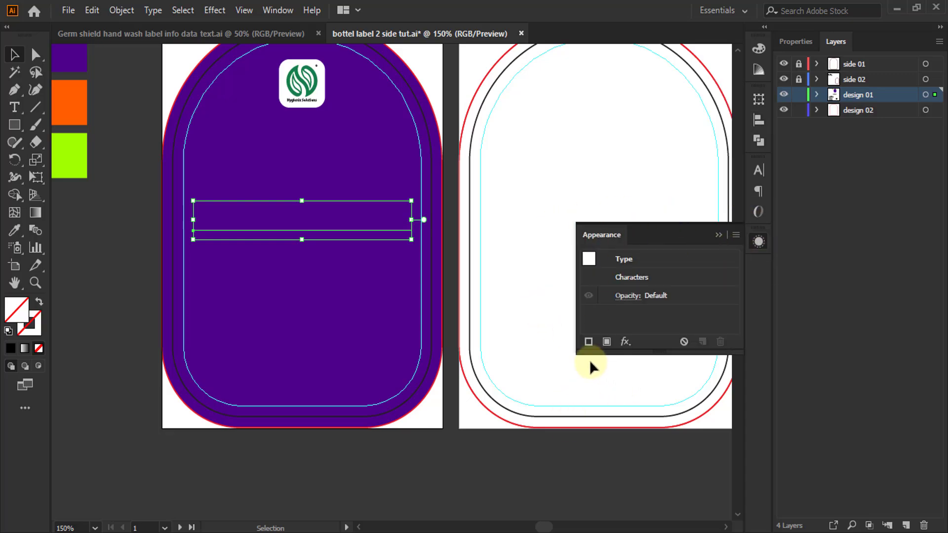
left_click(588, 342)
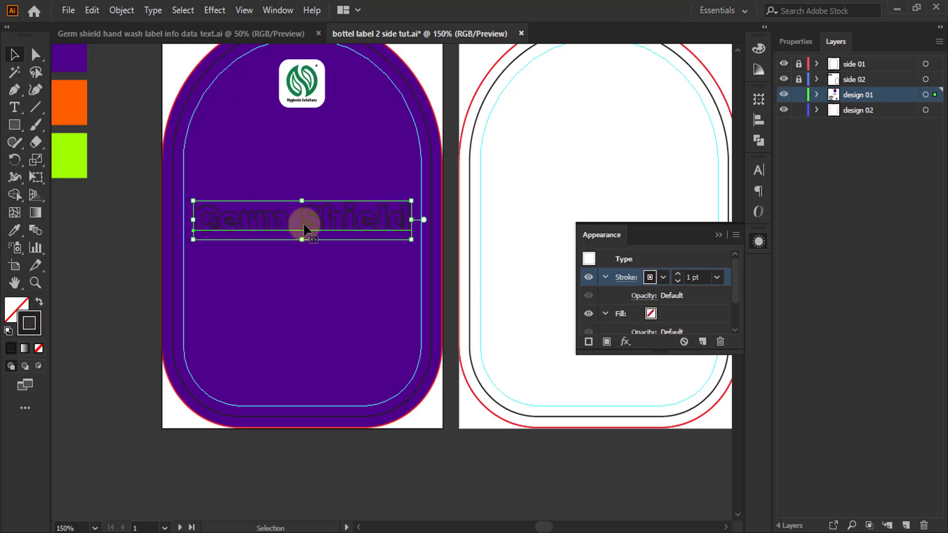
- Check the overlapping stroke contours inside the Germ Shield letters and convert the text to outlines
scroll(303, 224, "up", 2)
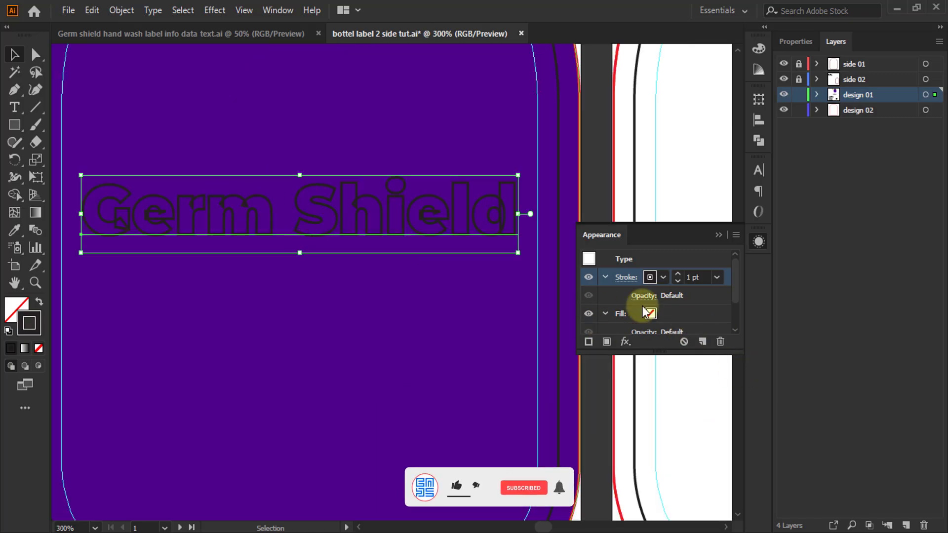
scroll(95, 220, "up", 3)
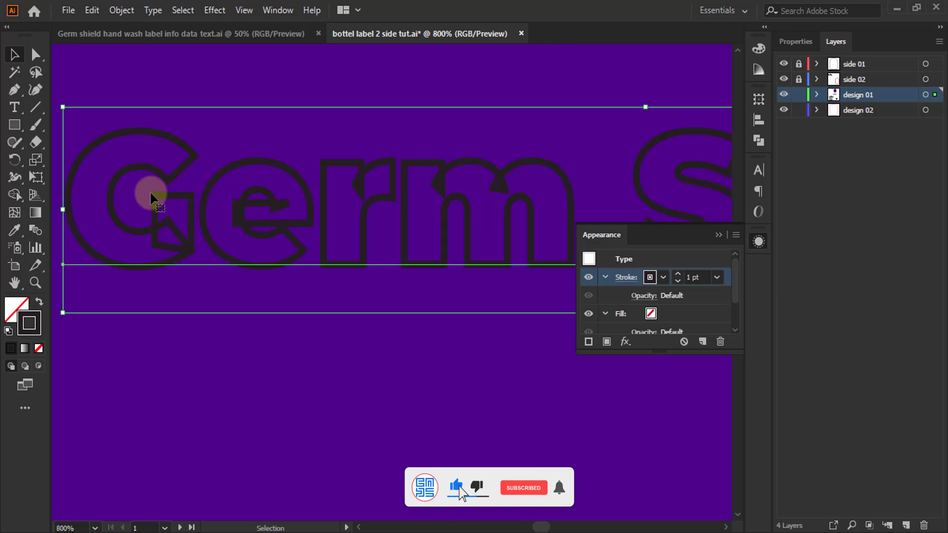
scroll(189, 213, "up", 3)
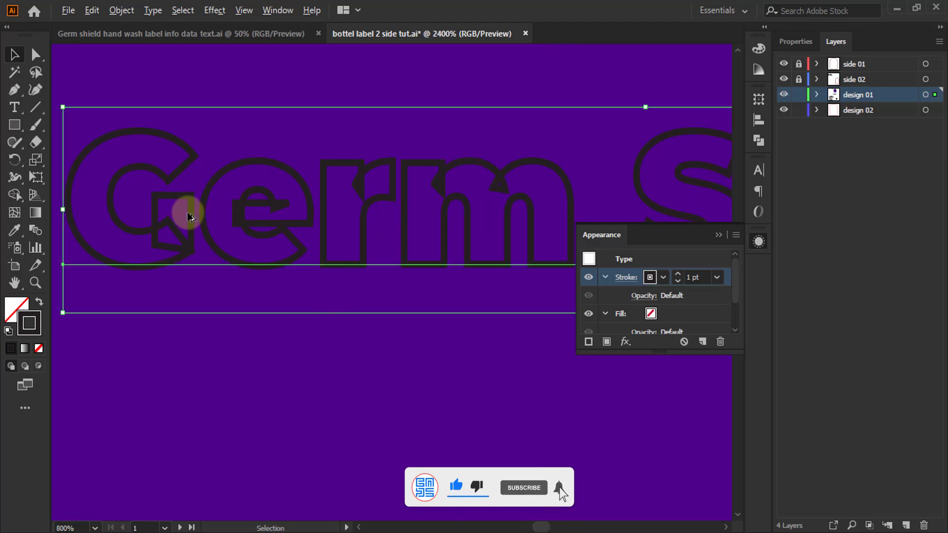
scroll(189, 216, "down", 5)
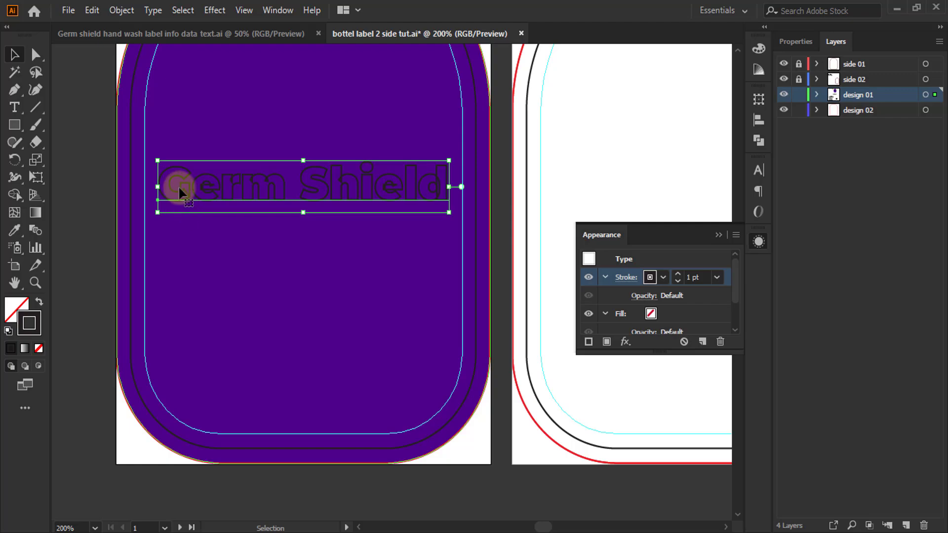
right_click(251, 190)
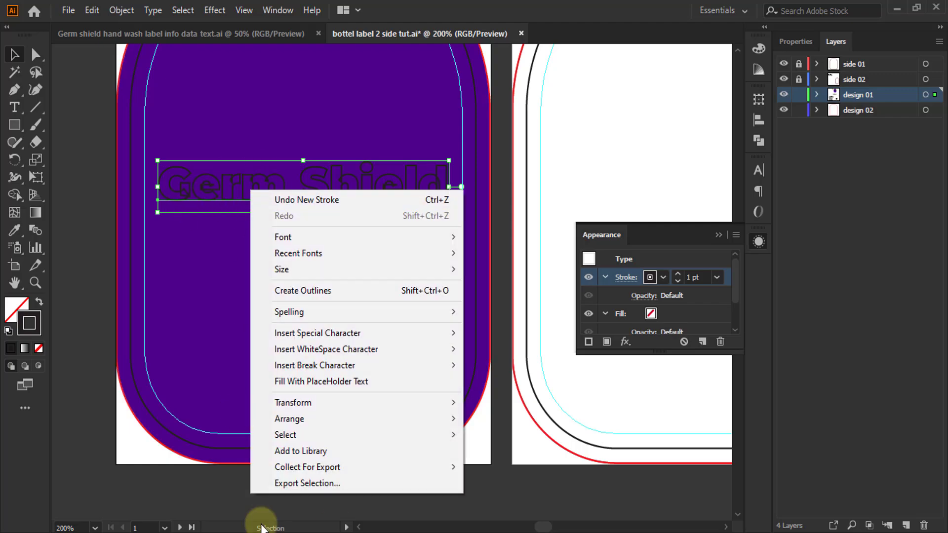
left_click(305, 289)
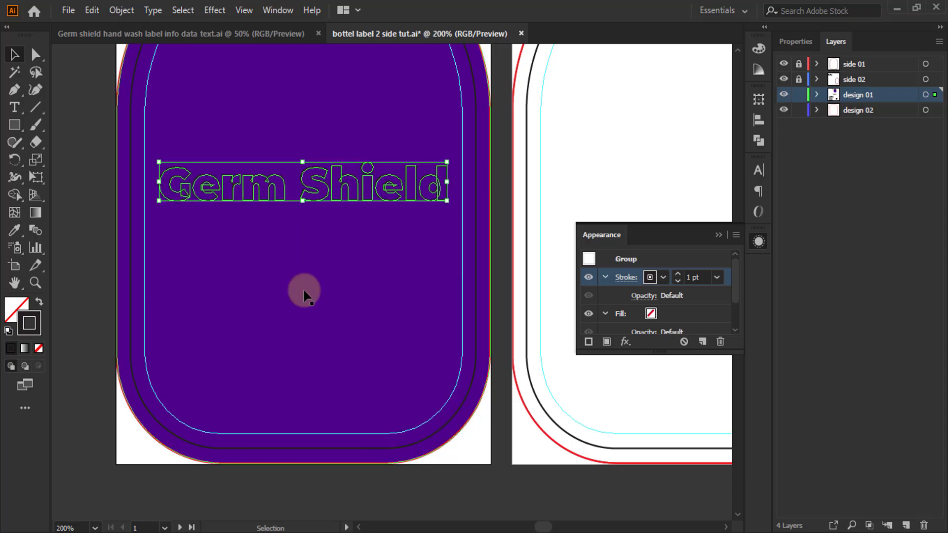
- Unite the overlapping letter shapes of the outlined Germ Shield text into single contours
left_click(760, 141)
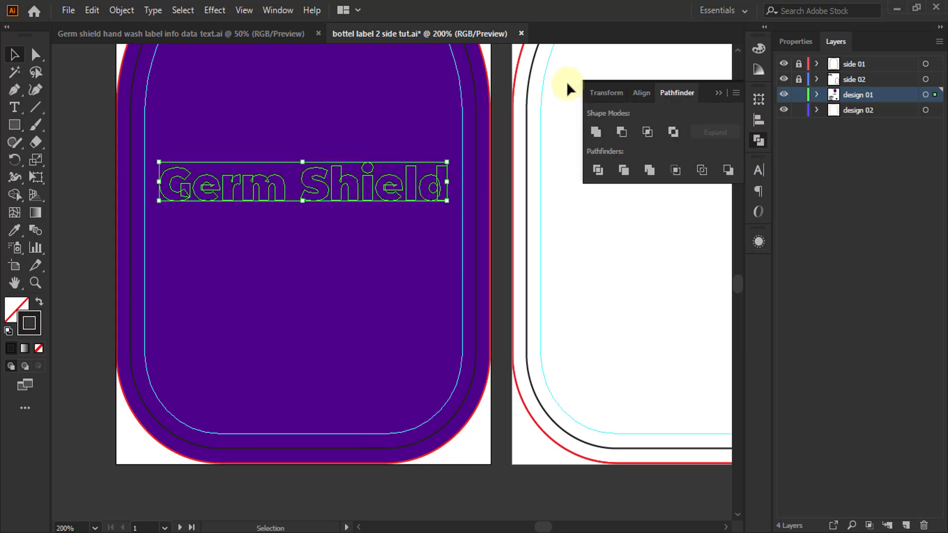
left_click(595, 133)
scroll(218, 170, "up", 3)
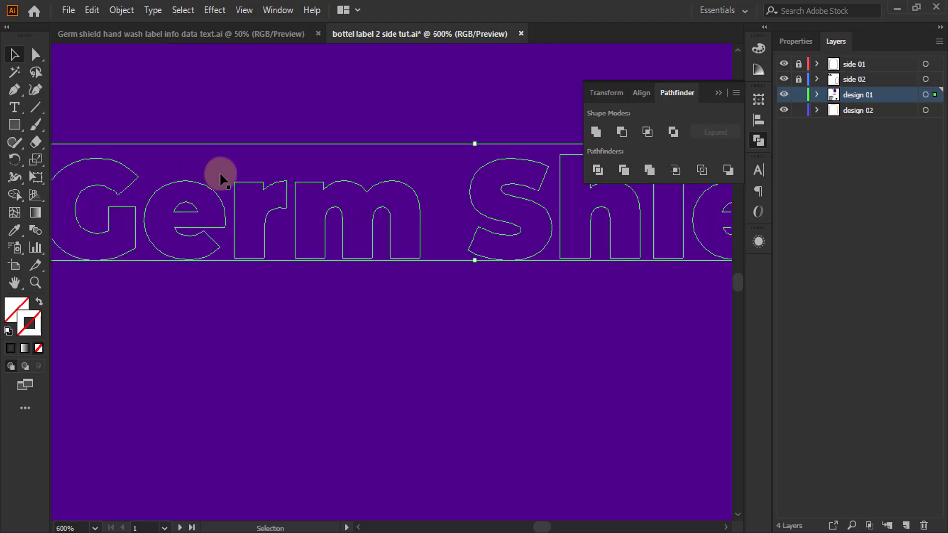
scroll(235, 210, "down", 1)
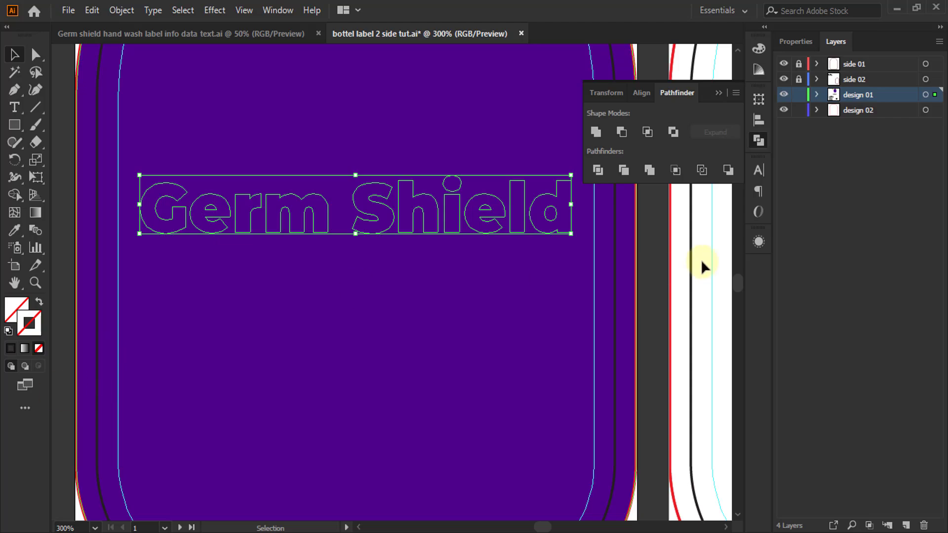
- Add a stroke to the united Germ Shield lettering and set its weight to 3 pt
left_click(758, 243)
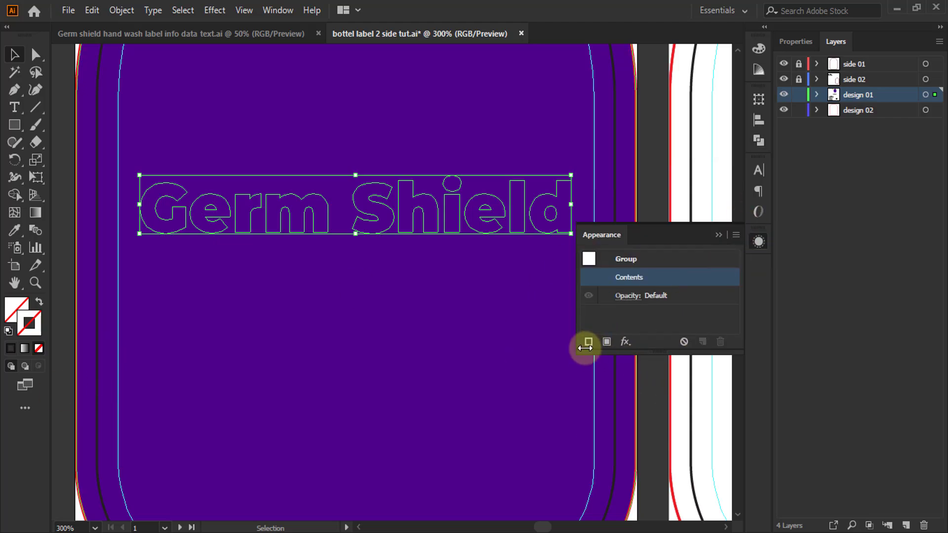
left_click(587, 342)
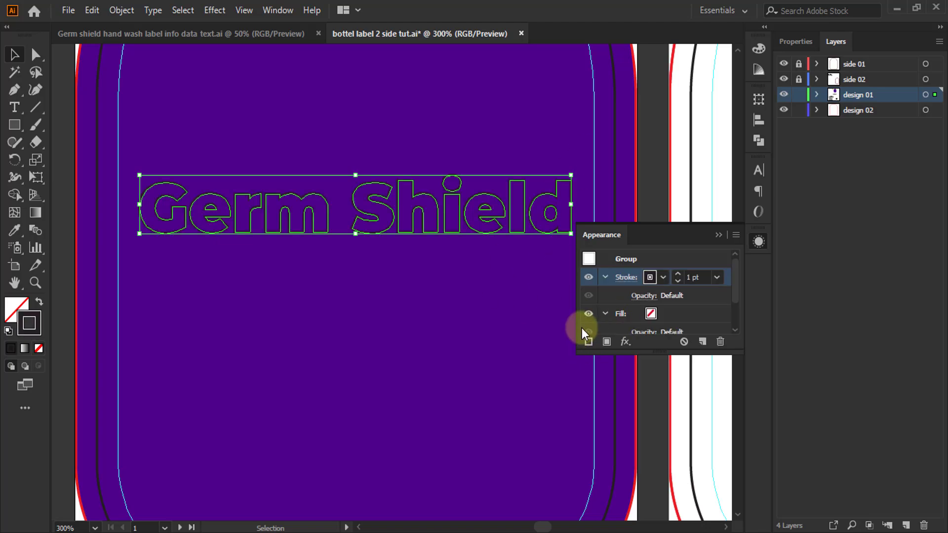
left_click(677, 274)
left_click(677, 274)
scroll(320, 349, "down", 2)
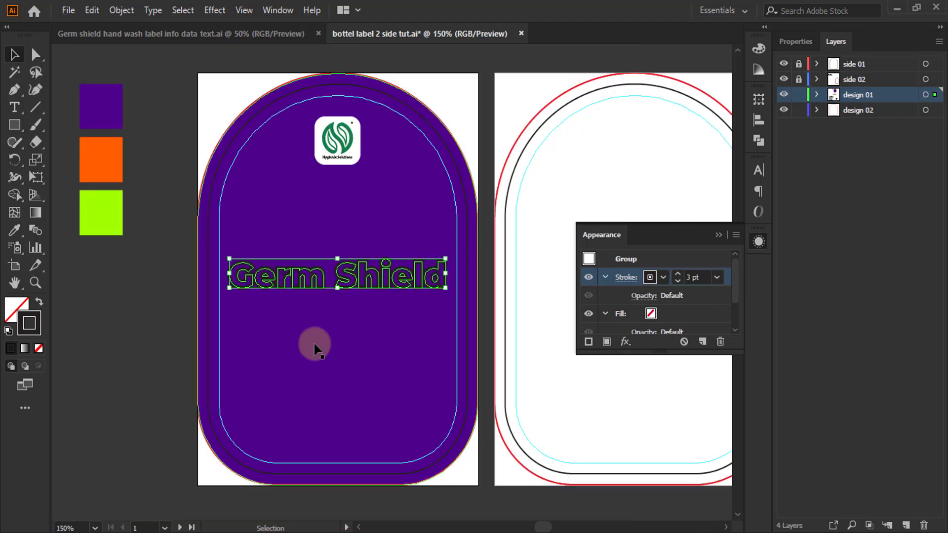
- Recolor the Germ Shield stroke lime green by sampling the green swatch beside the label
left_click(14, 231)
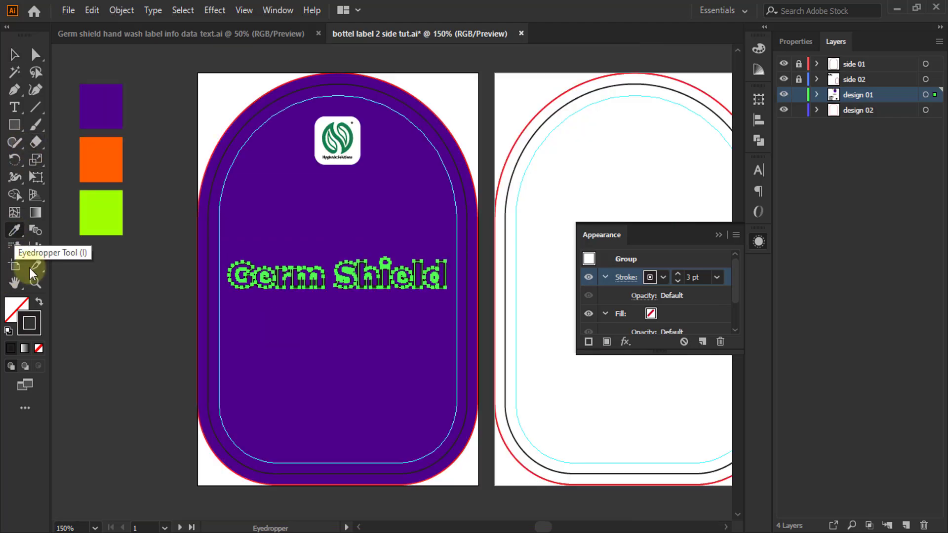
left_click(101, 206)
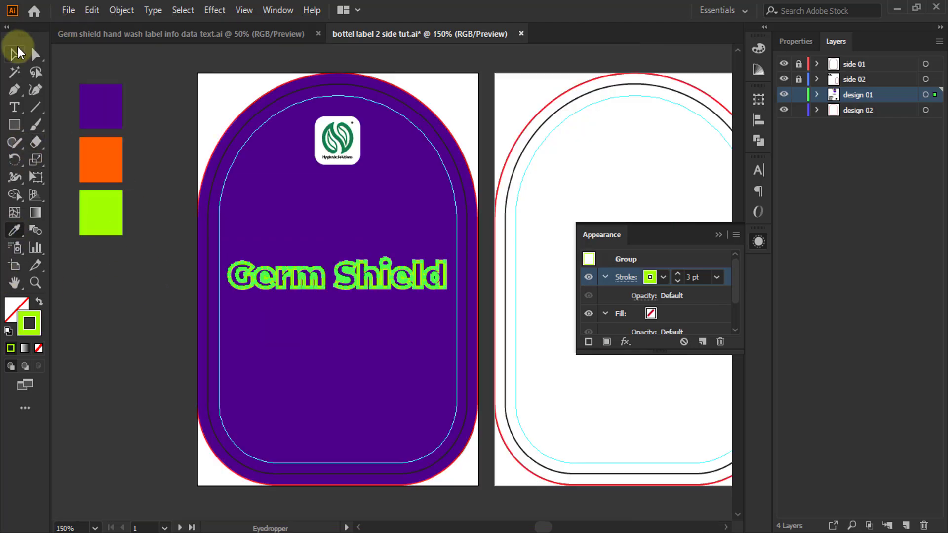
left_click(13, 54)
left_click(289, 320)
scroll(277, 279, "up", 3)
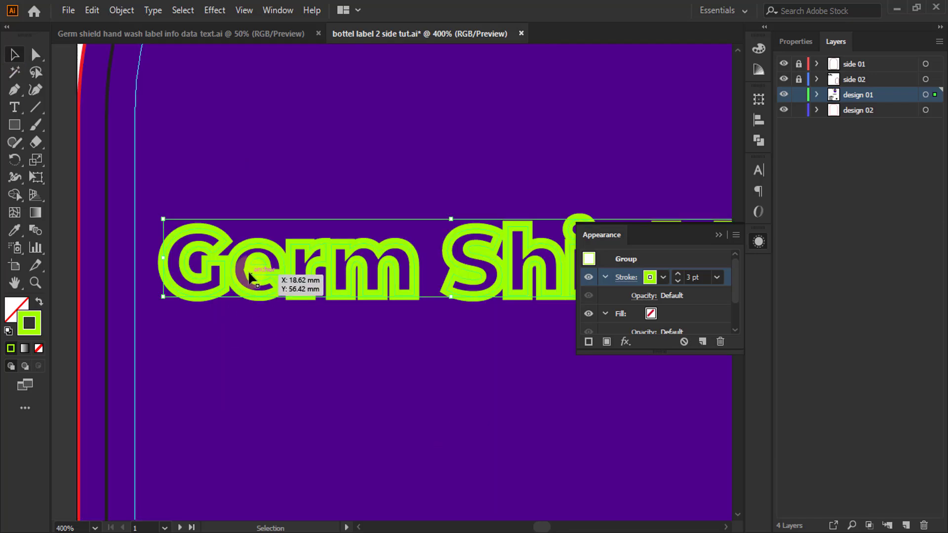
- Adjust the green stroke weight within the Germ Shield group's contents, trying 1 pt and settling on 2 pt
scroll(467, 254, "down", 1)
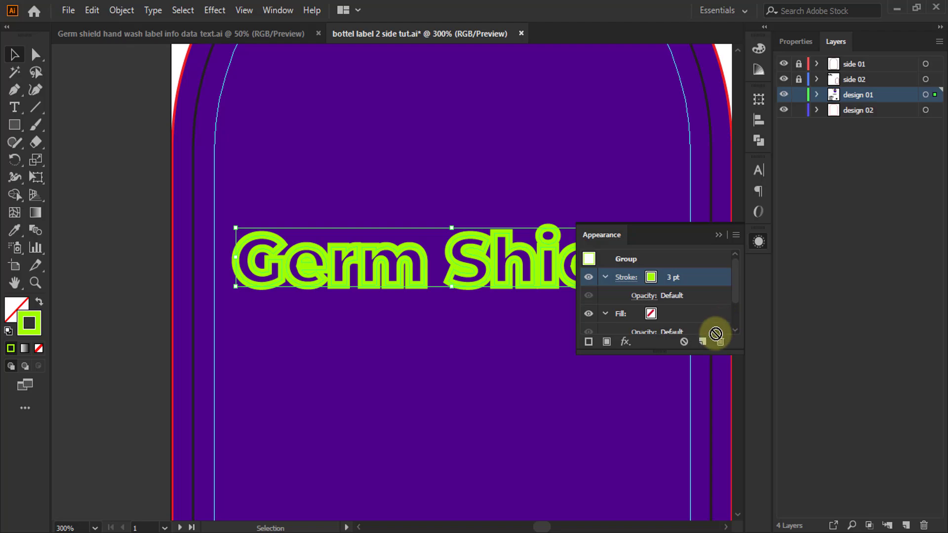
scroll(713, 326, "down", 2)
left_click_drag(707, 309, 706, 315)
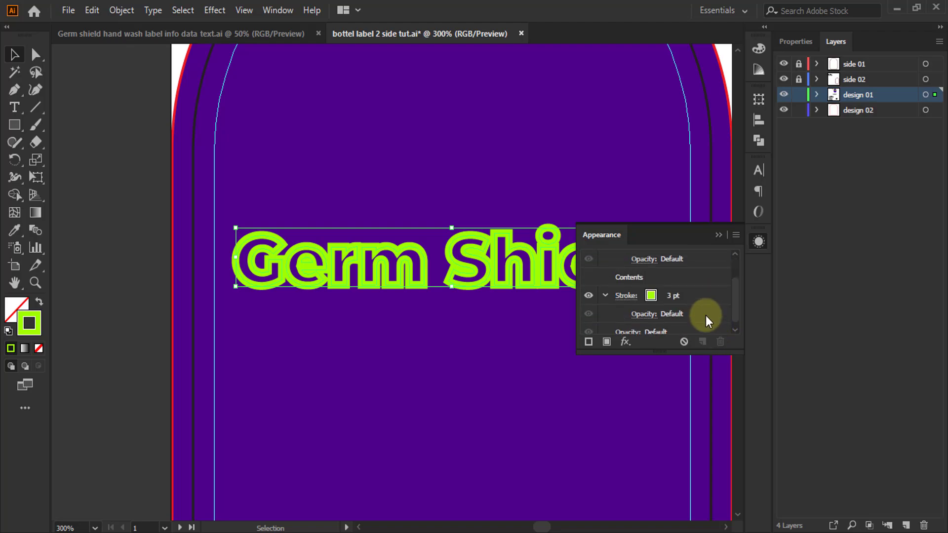
scroll(397, 267, "up", 2)
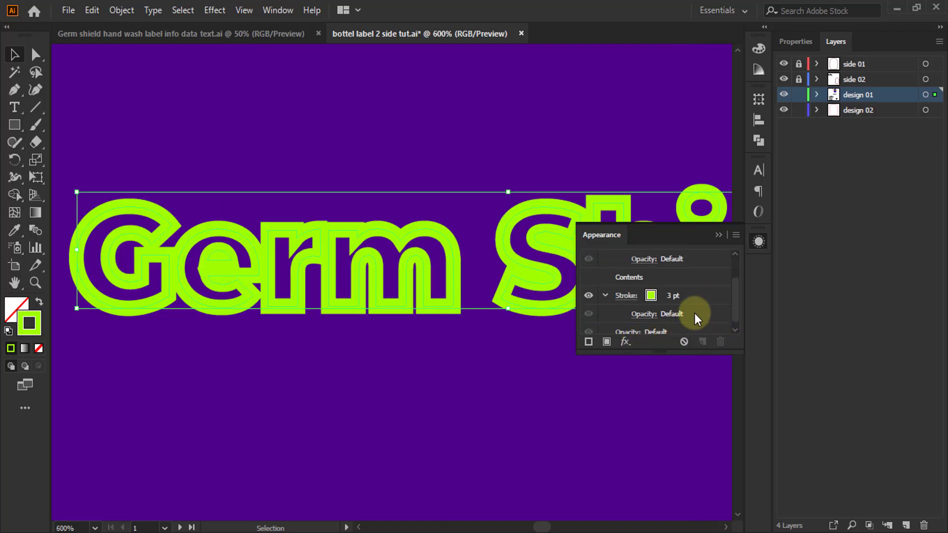
left_click(680, 295)
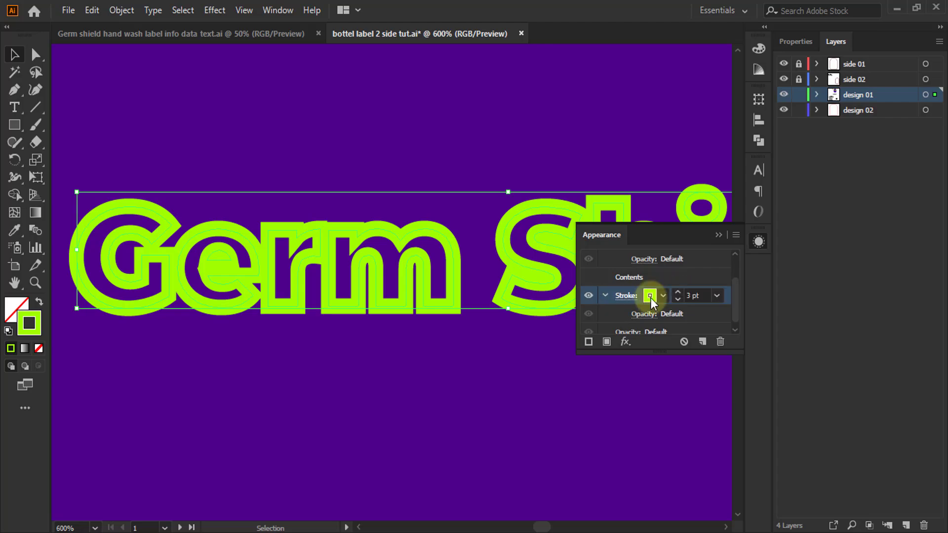
double_click(678, 300)
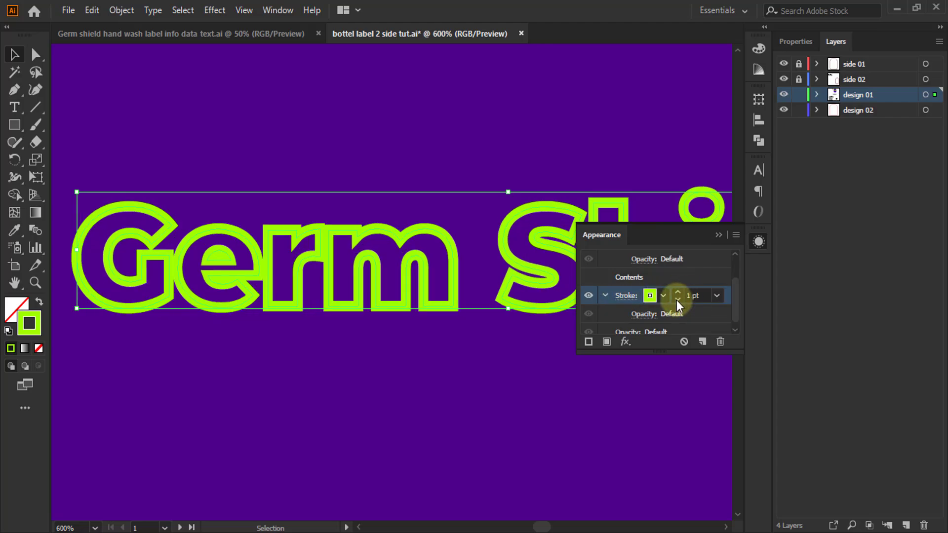
scroll(275, 306, "down", 3)
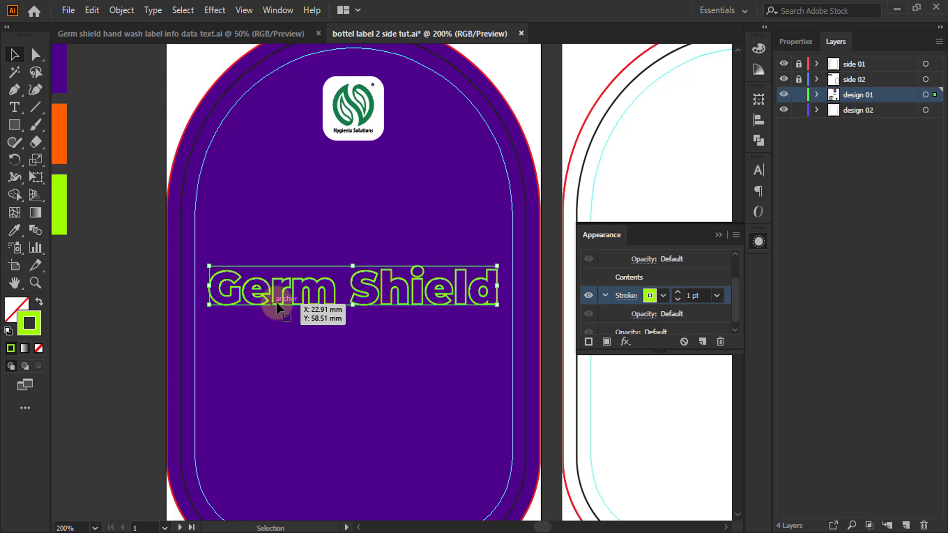
scroll(316, 276, "down", 1)
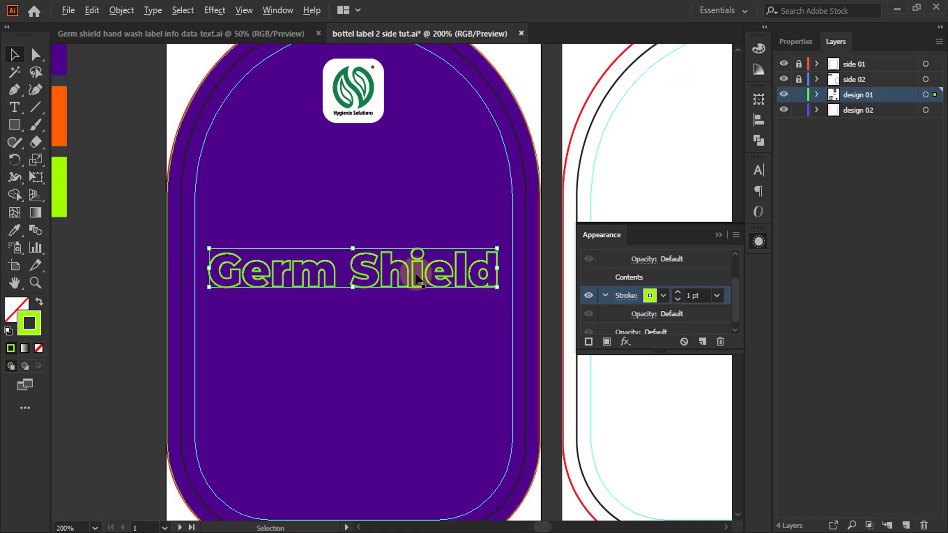
scroll(416, 277, "up", 3)
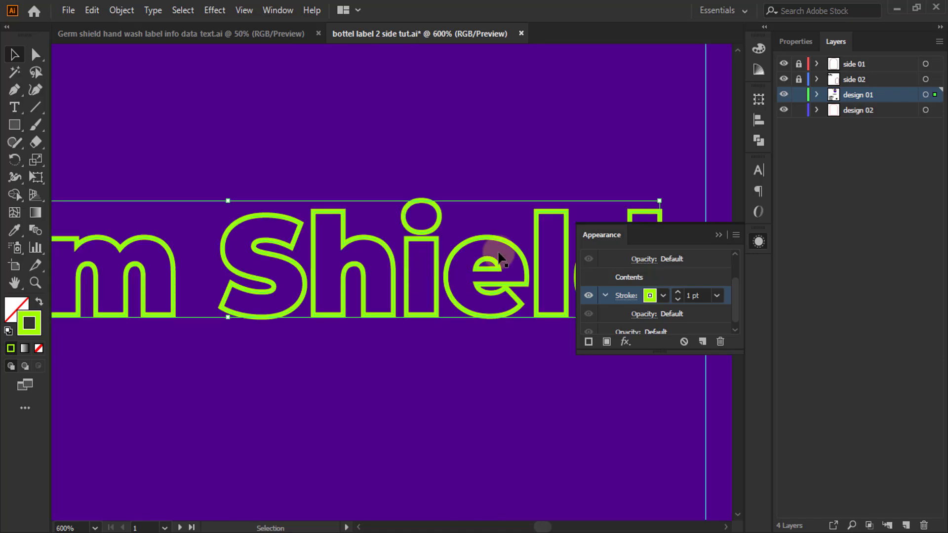
left_click(678, 293)
scroll(476, 298, "down", 2)
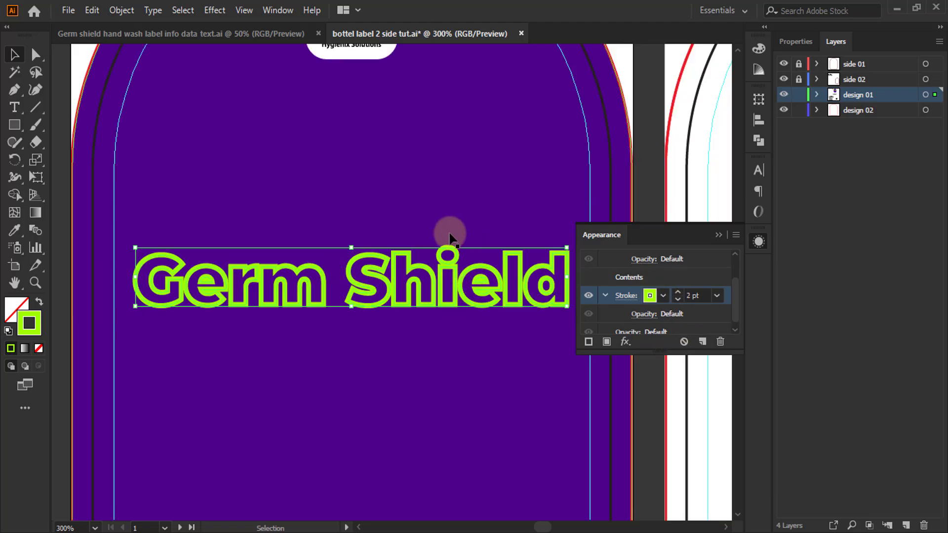
- Give the Germ Shield stroke round caps and round corner joins, and deselect the lettering
left_click(626, 297)
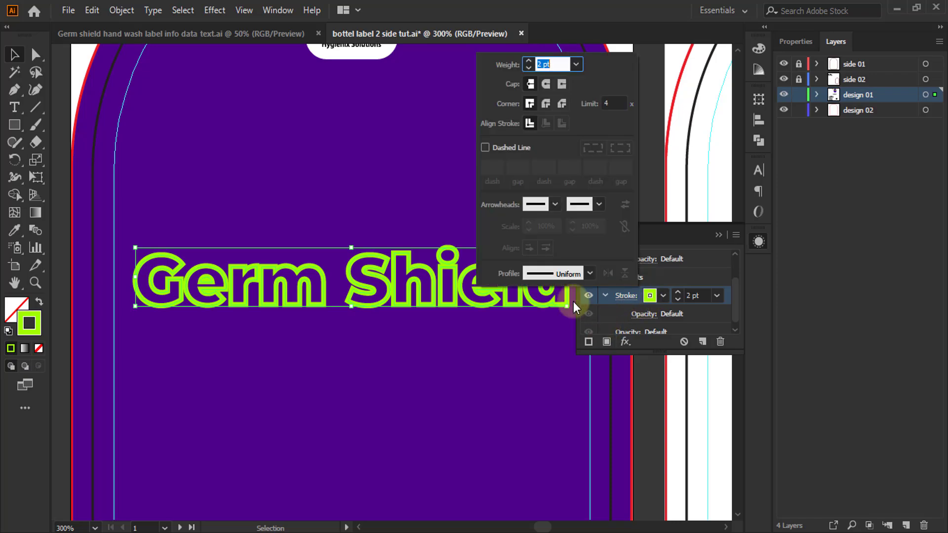
left_click(545, 103)
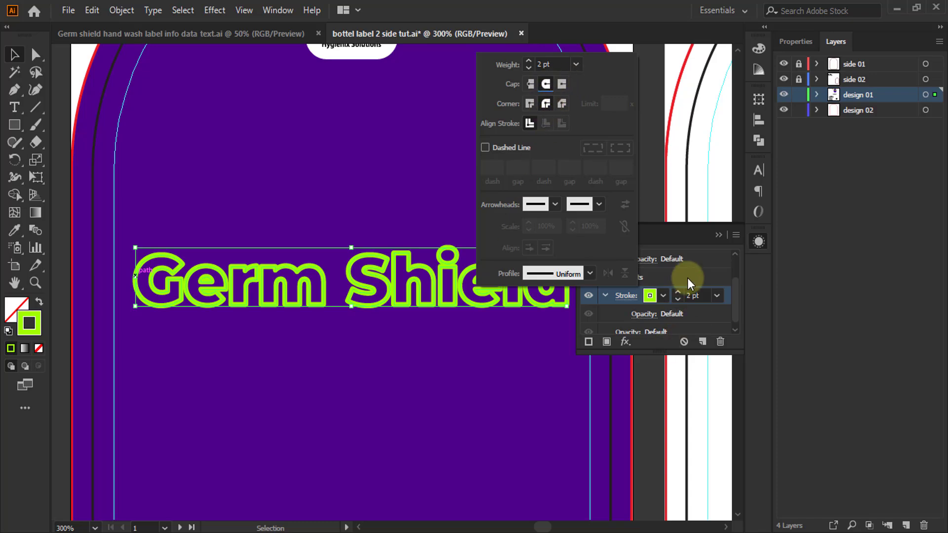
left_click(694, 231)
scroll(547, 253, "up", 3)
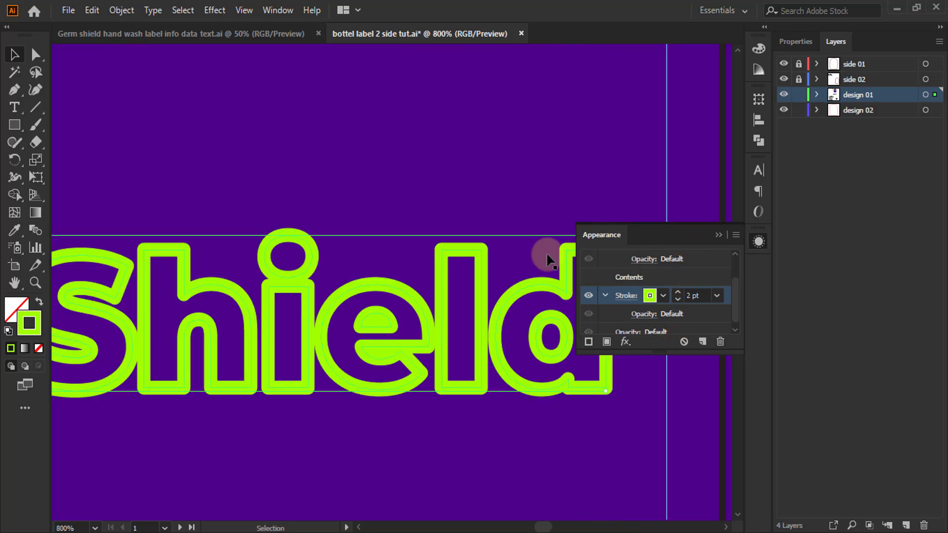
scroll(429, 286, "down", 2)
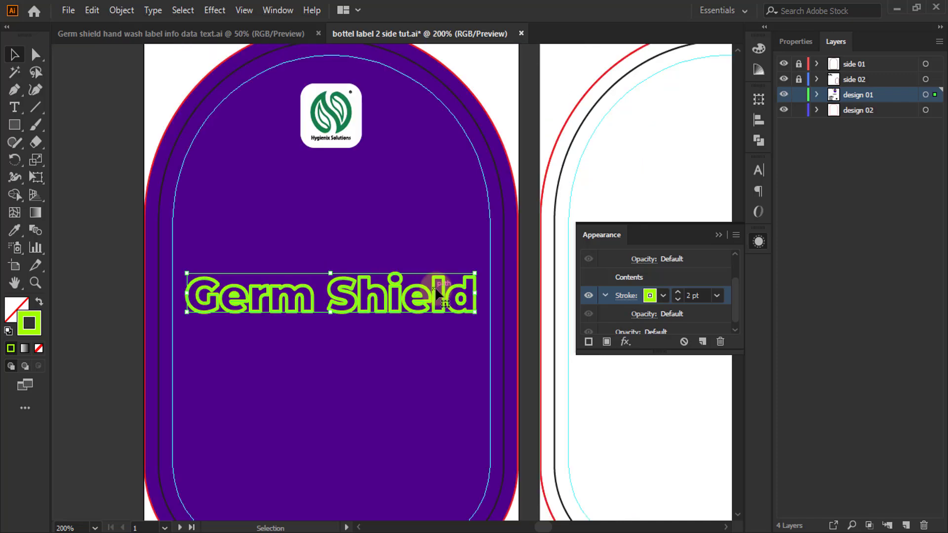
left_click(100, 259)
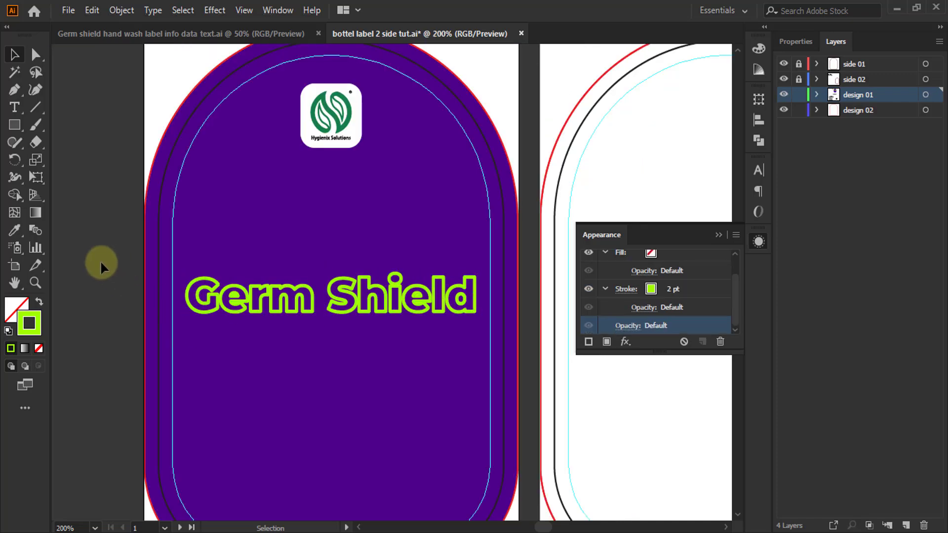
- Move the HAND WASH text from below the artboards onto the purple label, directly under Germ Shield
scroll(382, 343, "down", 3)
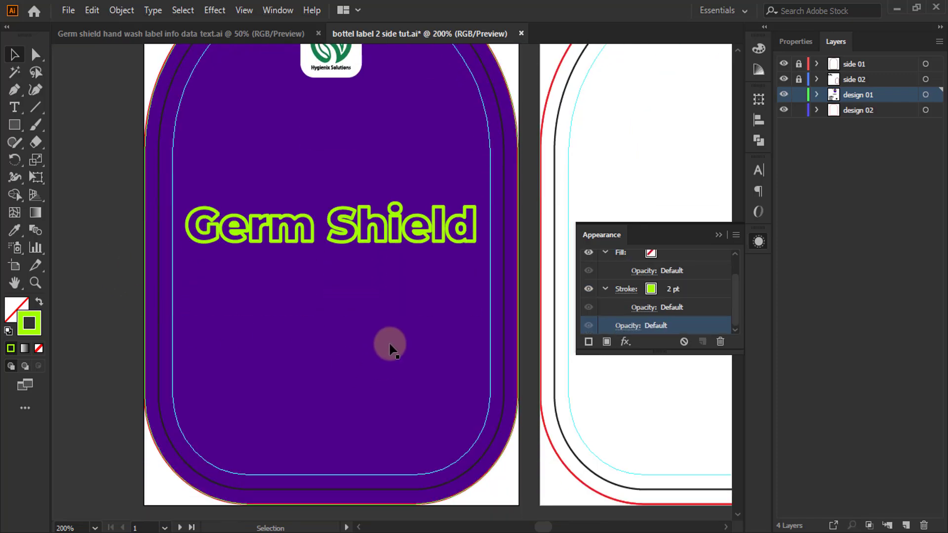
scroll(352, 388, "down", 2)
scroll(368, 289, "down", 3)
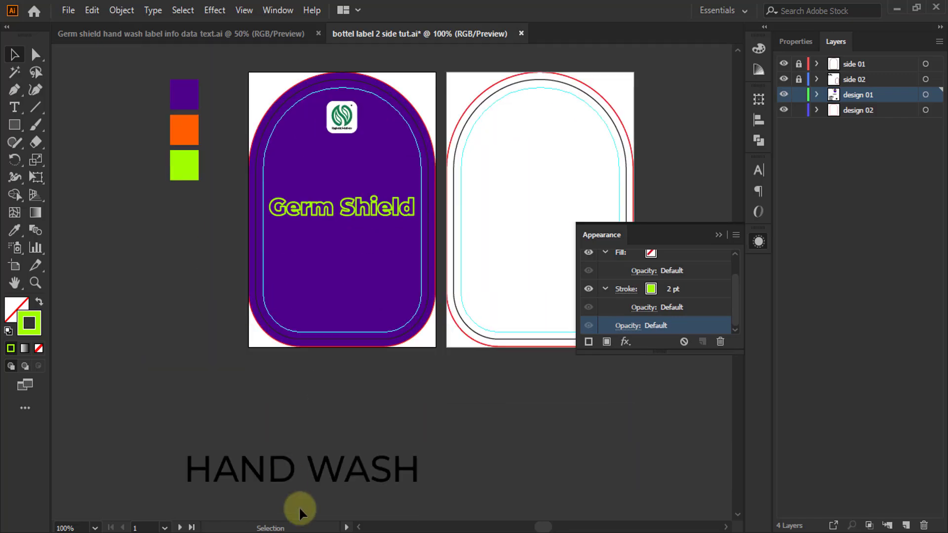
left_click_drag(331, 469, 348, 211)
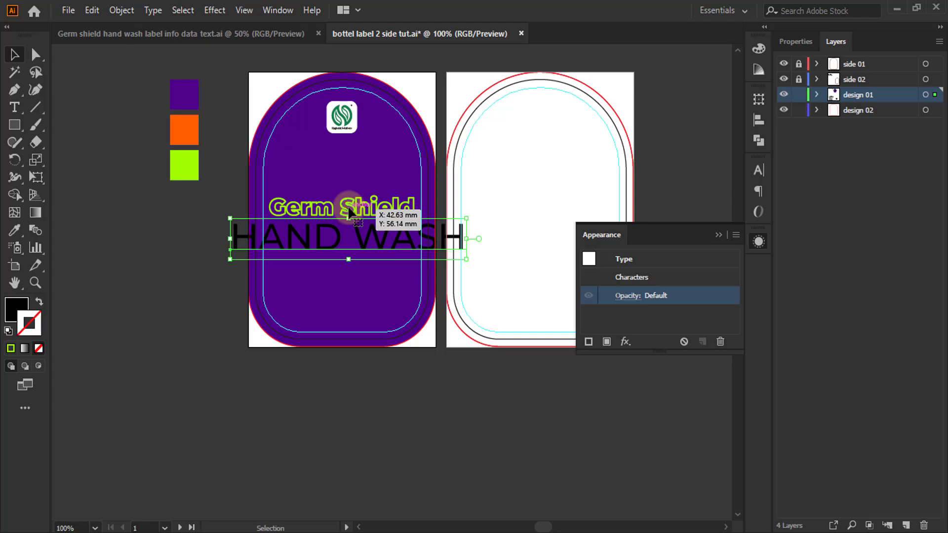
- Shrink the HAND WASH text proportionally to about half the width of the Germ Shield lettering, keeping it just beneath
scroll(451, 247, "up", 3)
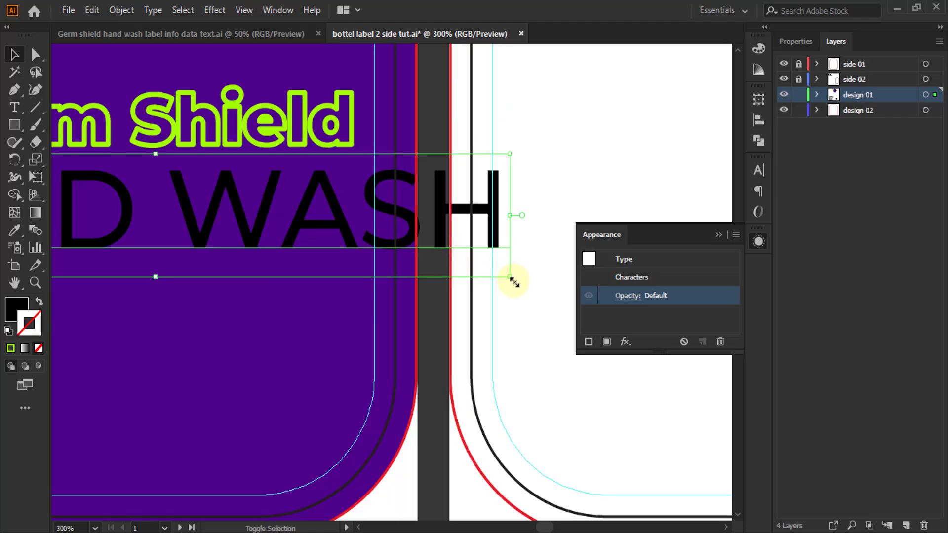
left_click_drag(514, 281, 183, 219)
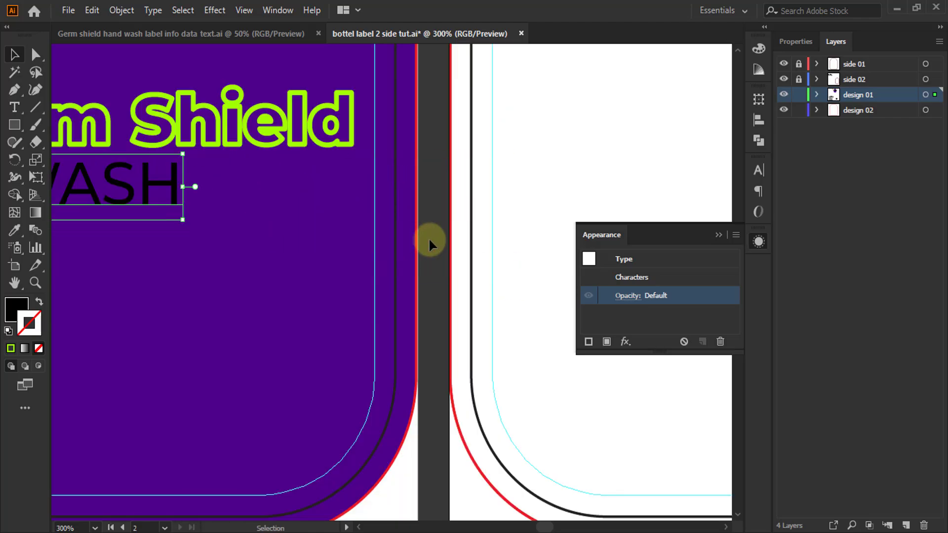
scroll(429, 238, "down", 3)
scroll(130, 195, "up", 3)
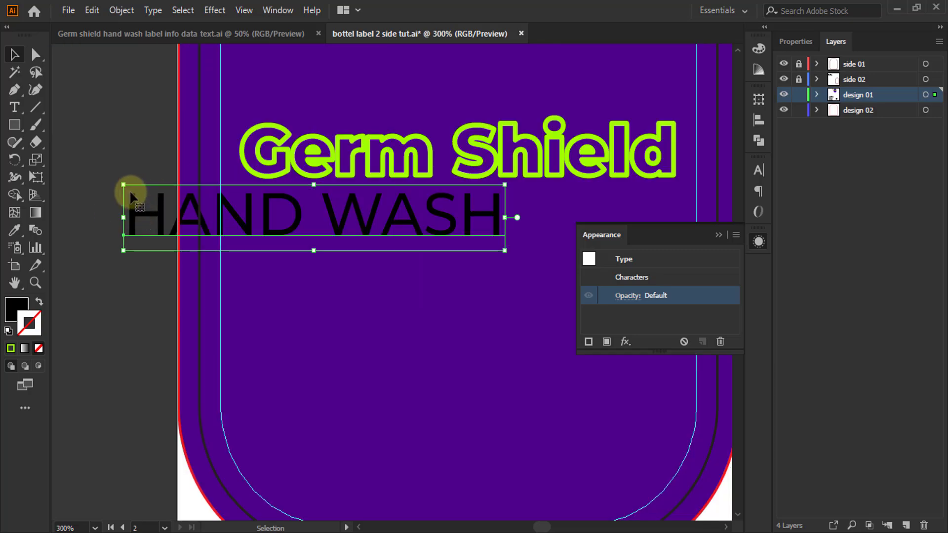
left_click_drag(123, 184, 170, 214)
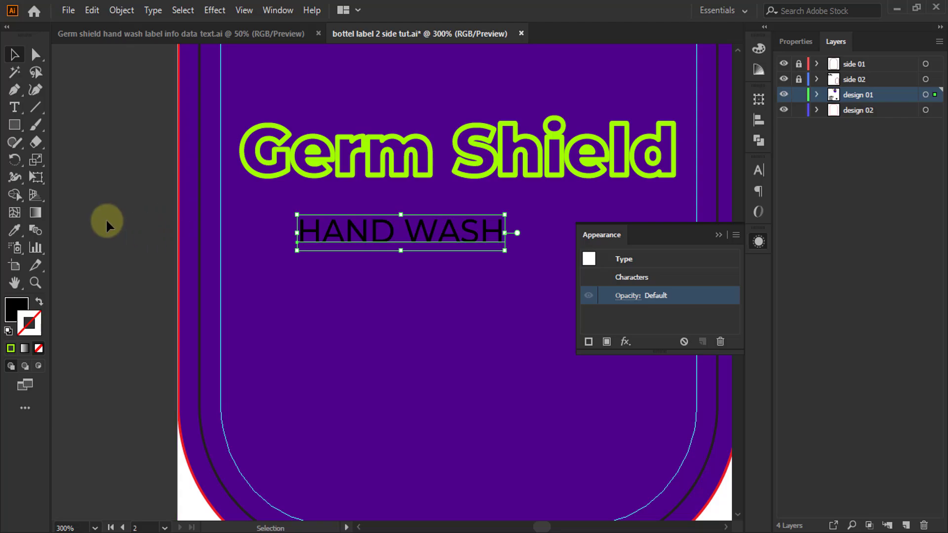
- Draw a black rectangle slightly larger than the HAND WASH text over it and round its corners fully into a pill
key("ctrl+shift+a")
left_click(15, 107)
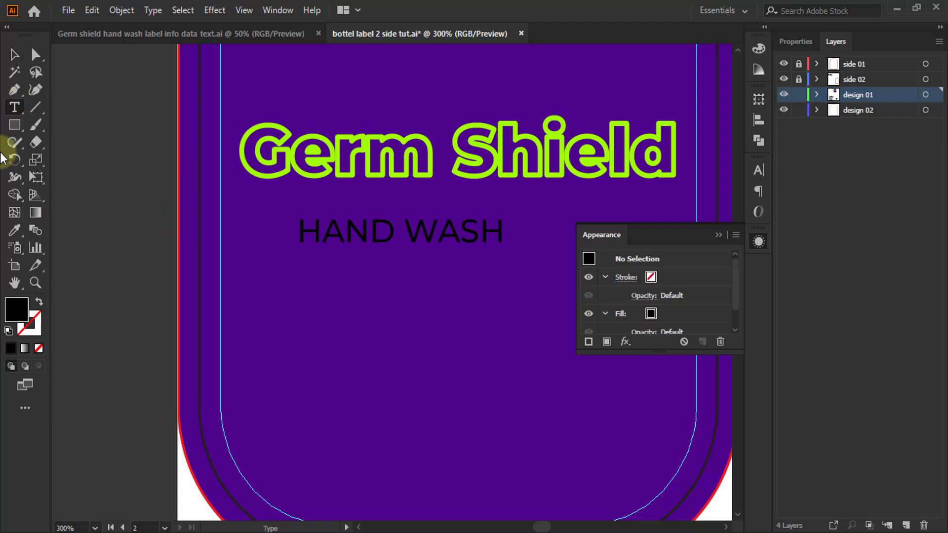
left_click(19, 125)
scroll(567, 228, "up", 1)
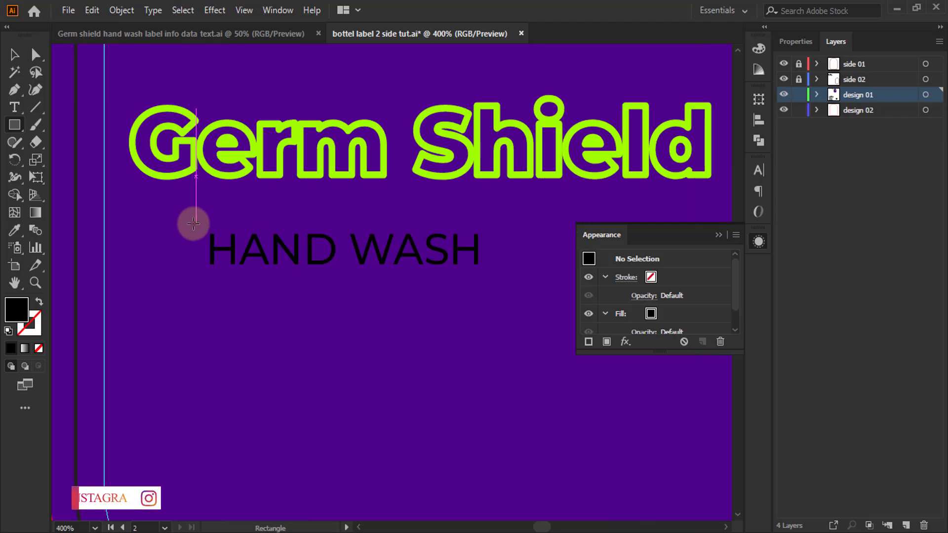
left_click_drag(192, 223, 504, 281)
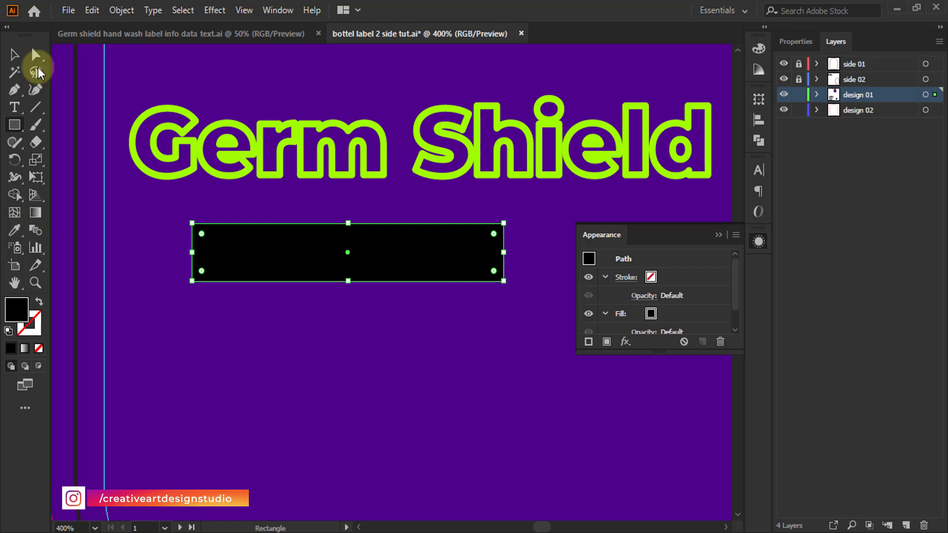
left_click(13, 55)
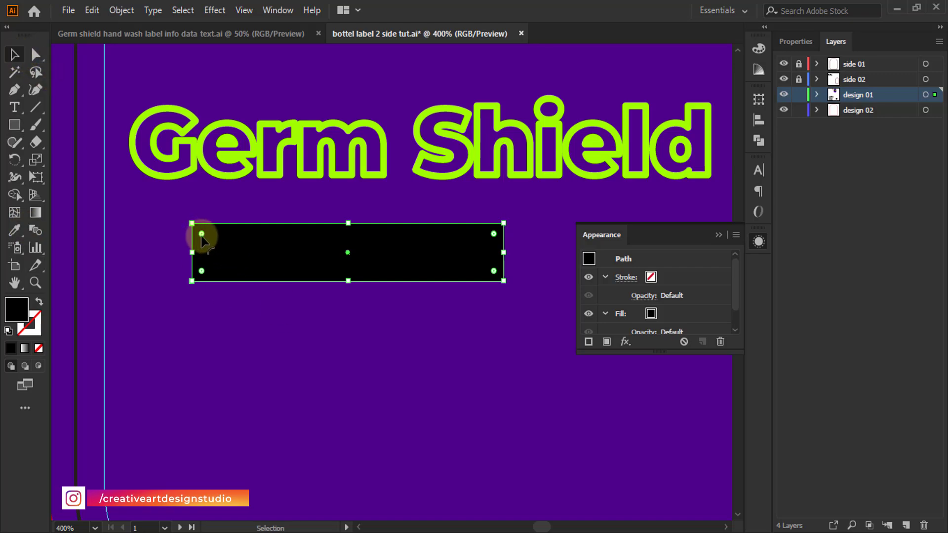
left_click_drag(202, 235, 424, 288)
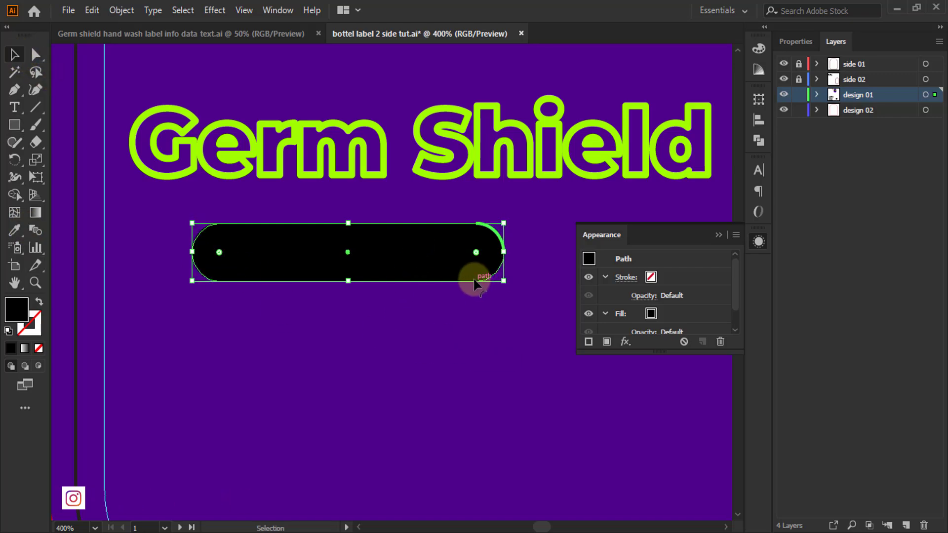
- Fill the black pill shape with the orange sampled from the palette swatch beside the label
key("ctrl+minus")
key("ctrl+minus")
left_click(14, 229)
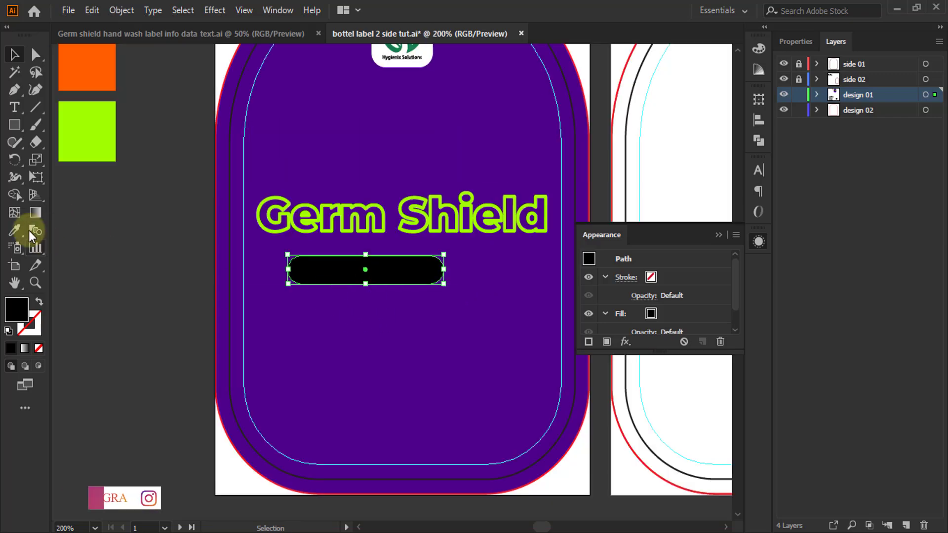
left_click(87, 60)
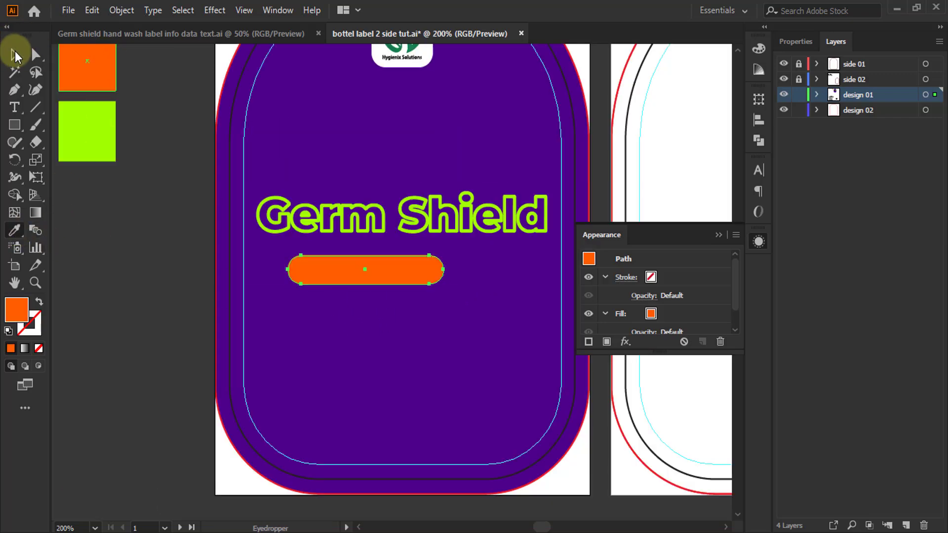
left_click(15, 55)
- Send the orange pill backward so that it sits behind the HAND WASH text but in front of the purple label
key("a")
left_click(451, 278)
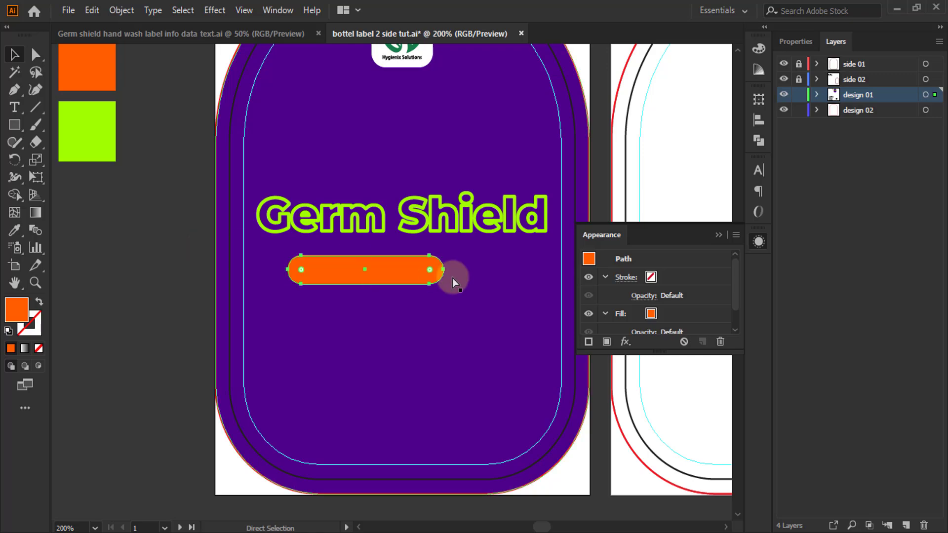
key("v")
type("HAND WASH")
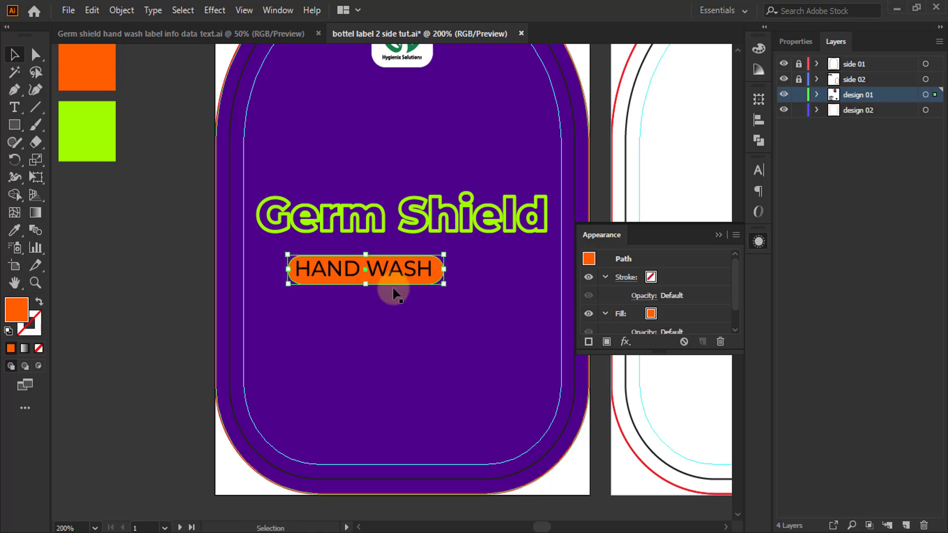
- Centre the HAND WASH text horizontally and vertically on the orange pill as key object, and deselect both
scroll(396, 284, "up", 2)
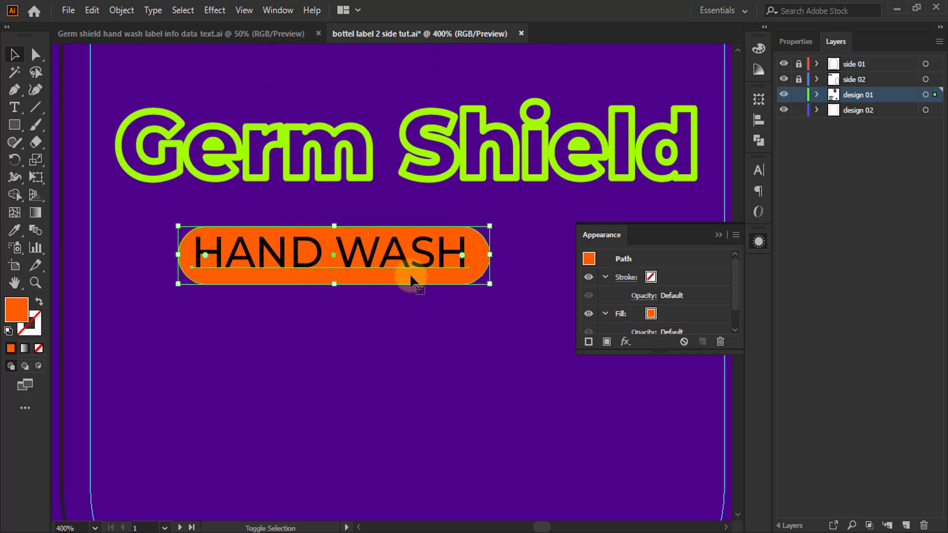
left_click(444, 277, "shift")
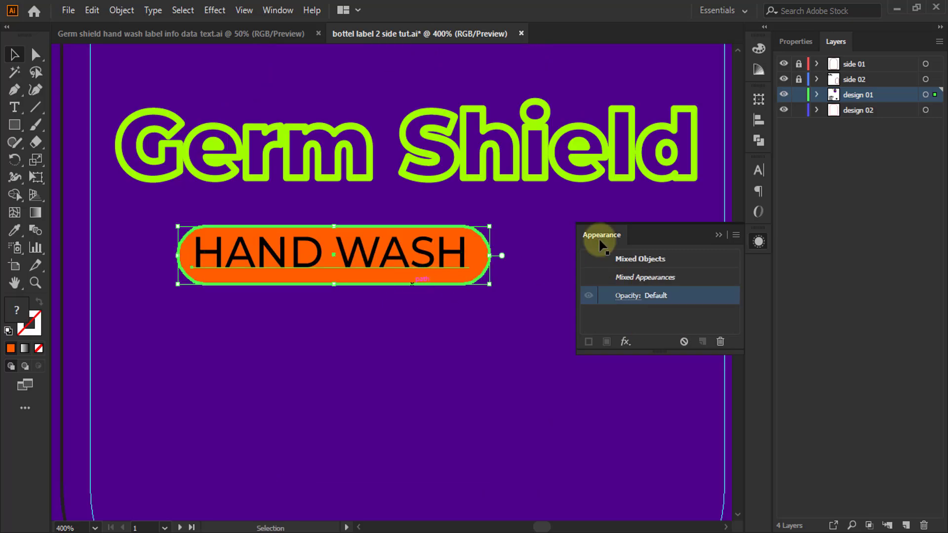
left_click(753, 123)
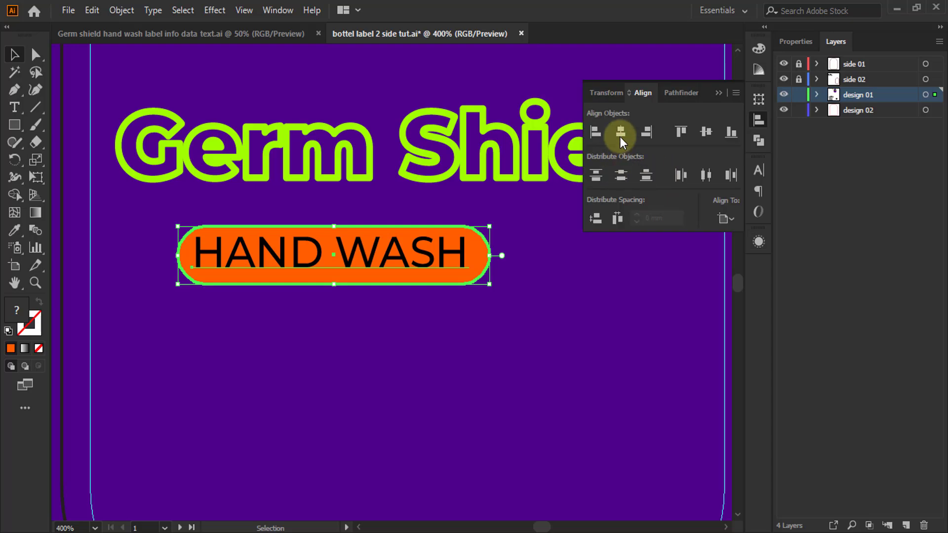
left_click(620, 132)
left_click(705, 132)
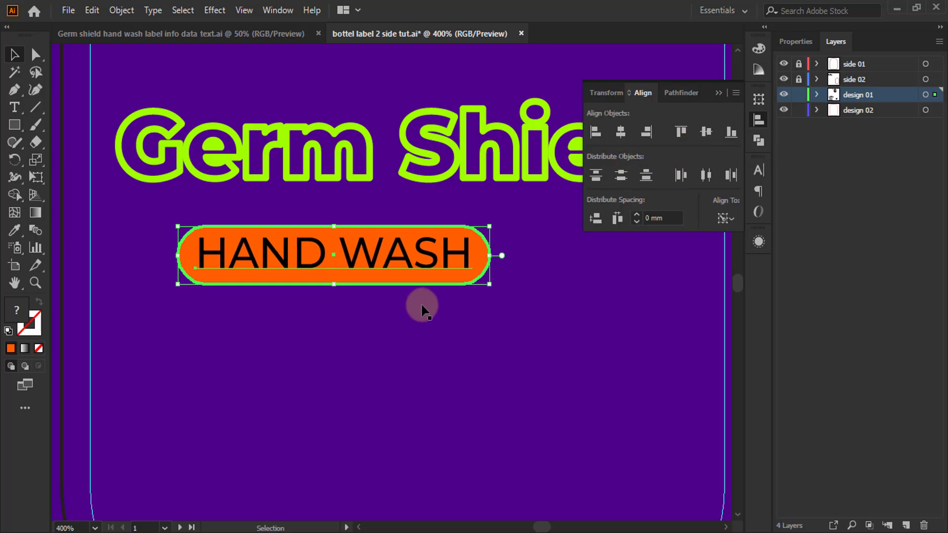
scroll(461, 299, "down", 2)
left_click(434, 298)
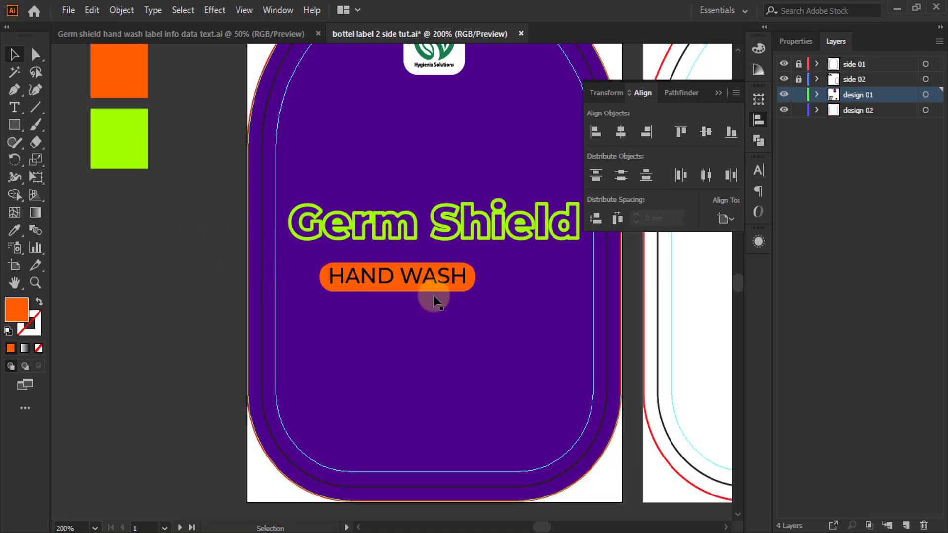
- Change the HAND WASH text fill to white
left_click(433, 286)
scroll(438, 288, "up", 2)
left_click(434, 284)
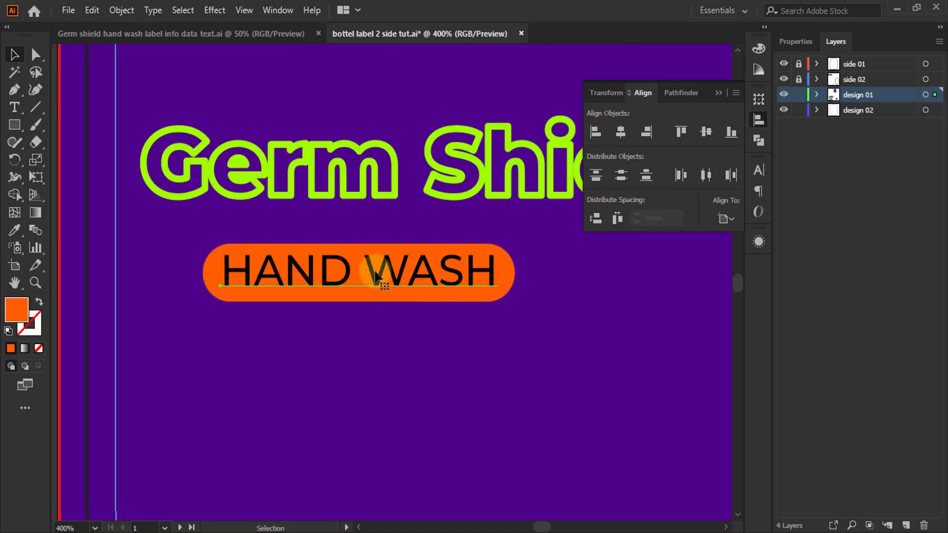
left_click(756, 49)
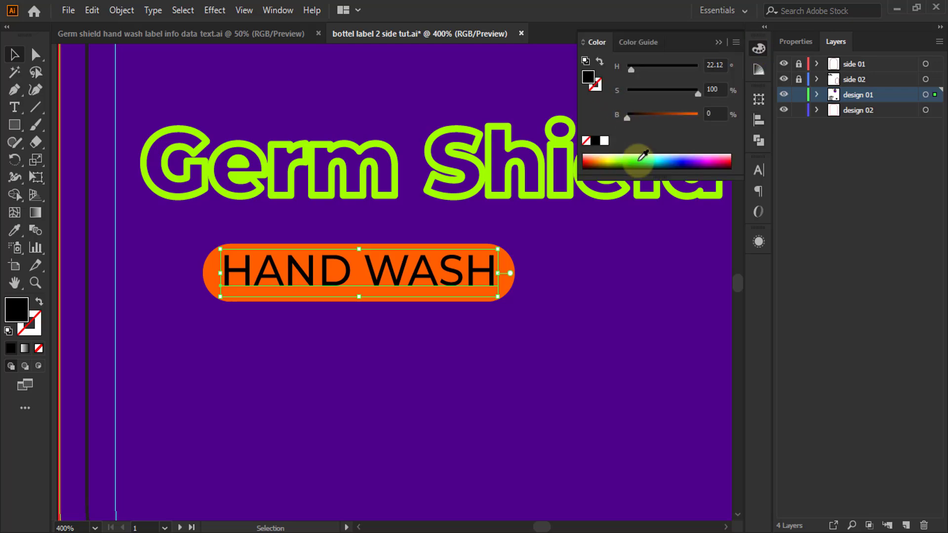
left_click(604, 141)
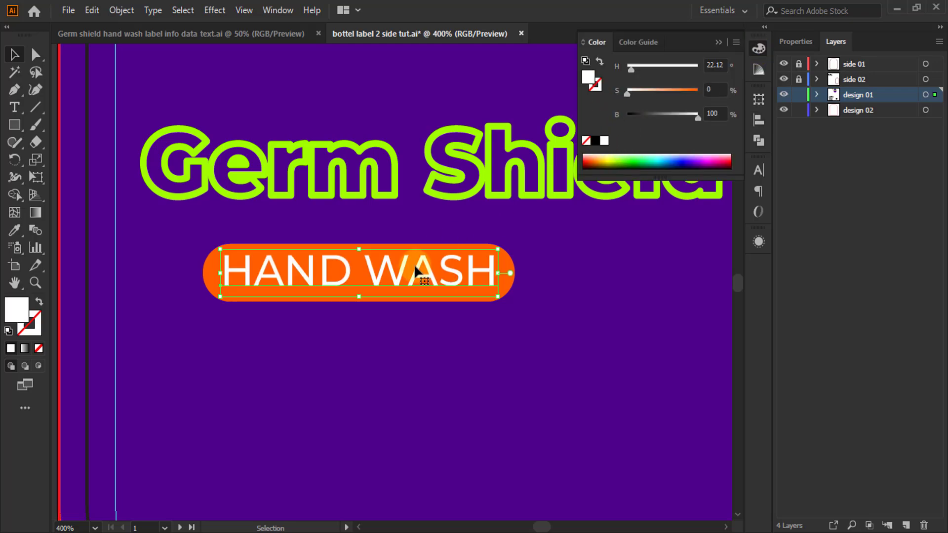
- Shrink the HAND WASH text slightly in proportion and centre it both ways in the orange pill again
scroll(473, 255, "up", 2)
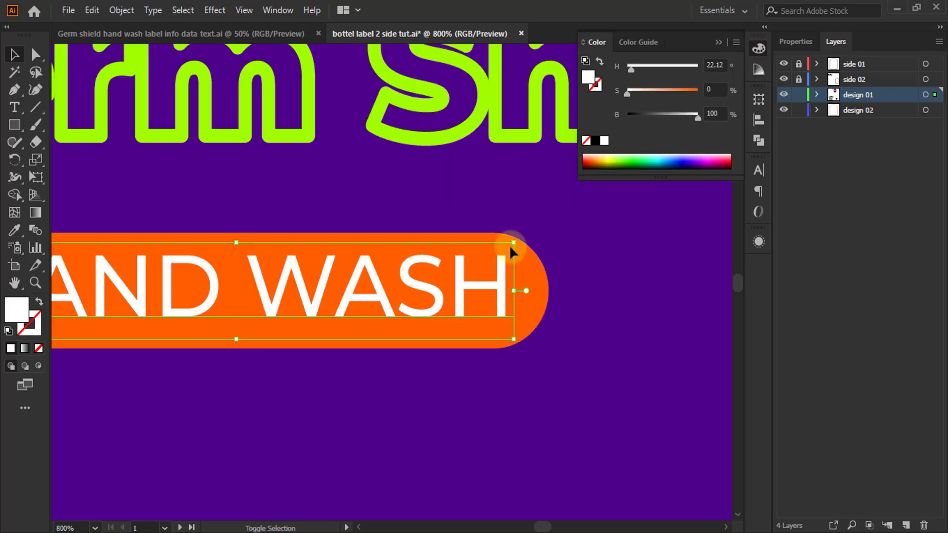
left_click_drag(511, 247, 502, 257)
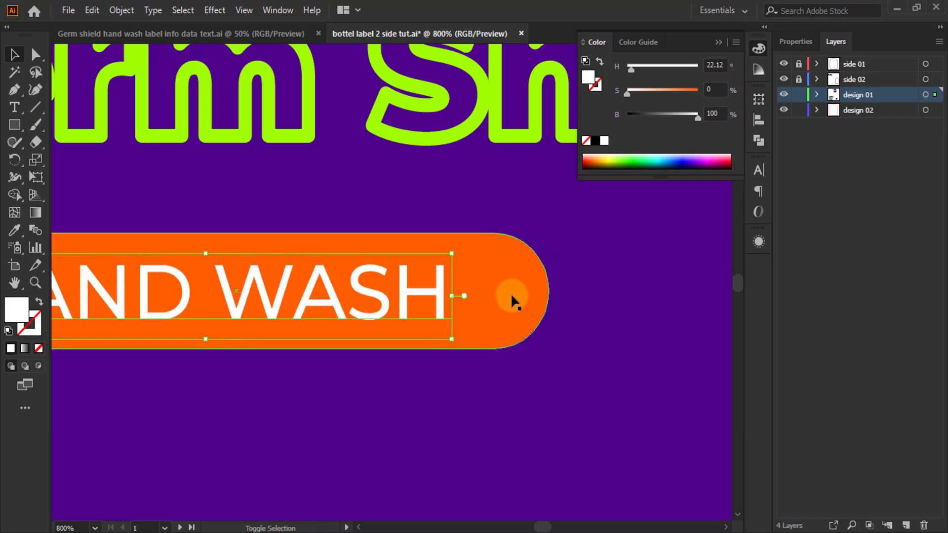
left_click(511, 293)
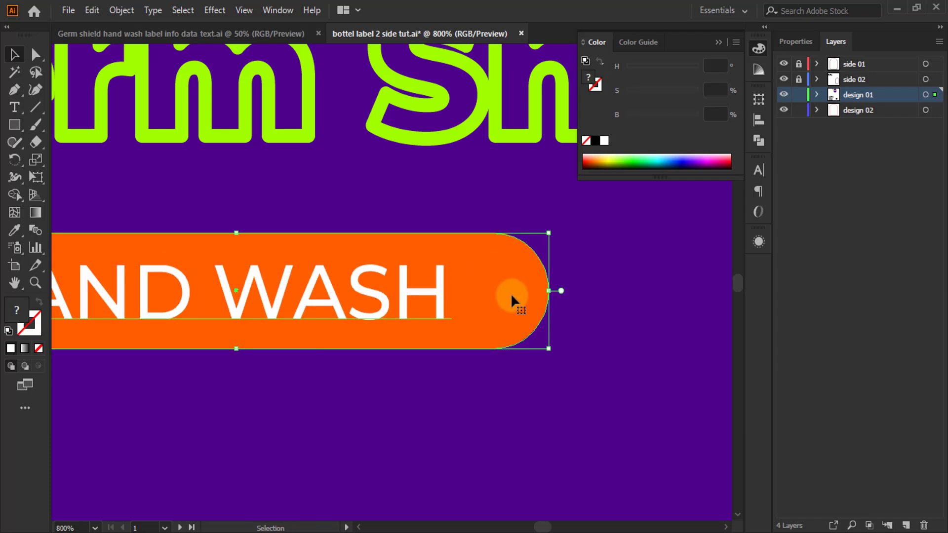
left_click(751, 126)
left_click(620, 132)
left_click(705, 132)
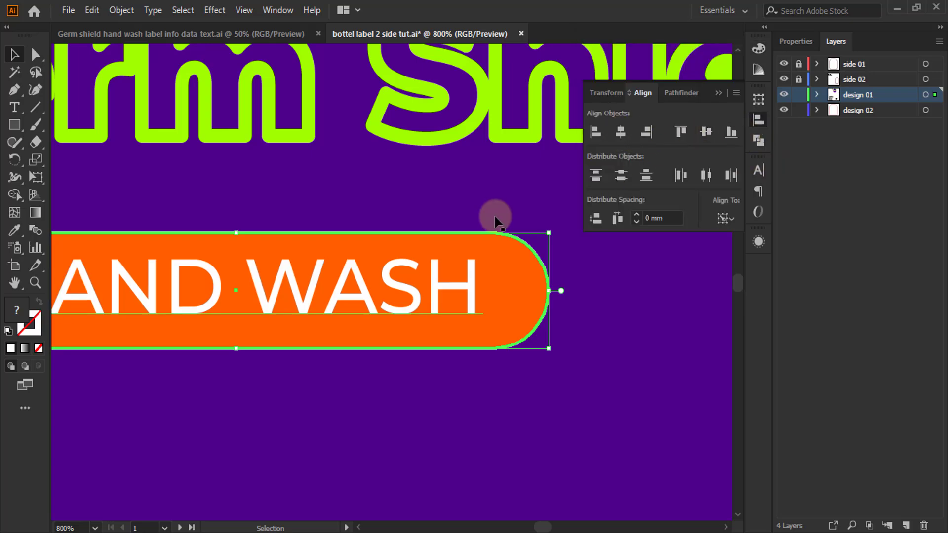
- Move the HAND WASH badge up close beneath Germ Shield, centre it horizontally with the lettering, and deselect
scroll(387, 232, "down", 3)
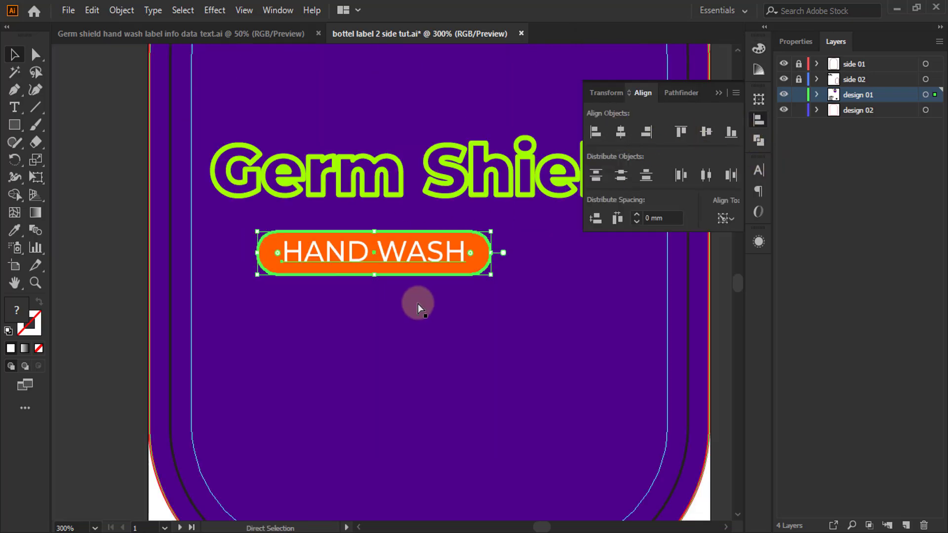
key("v")
left_click_drag(458, 256, 485, 238)
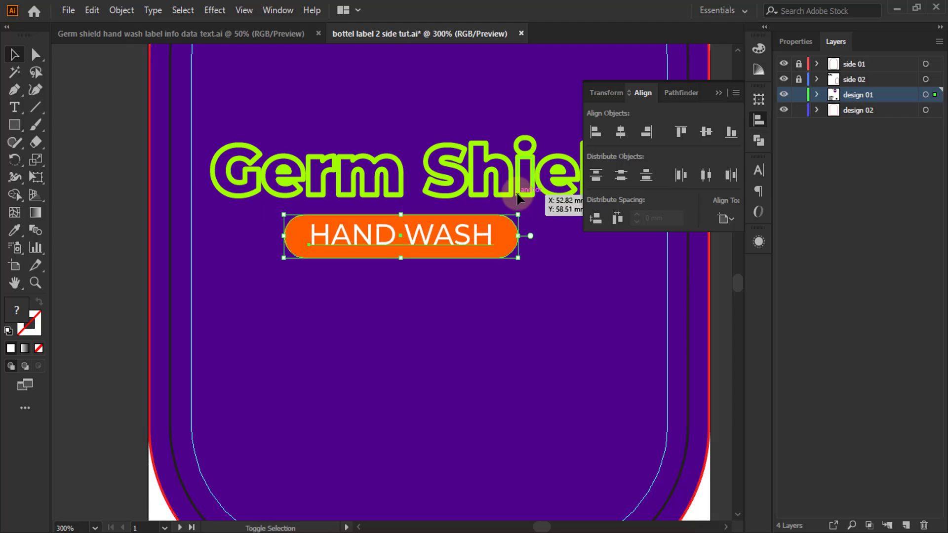
left_click(518, 197, "shift")
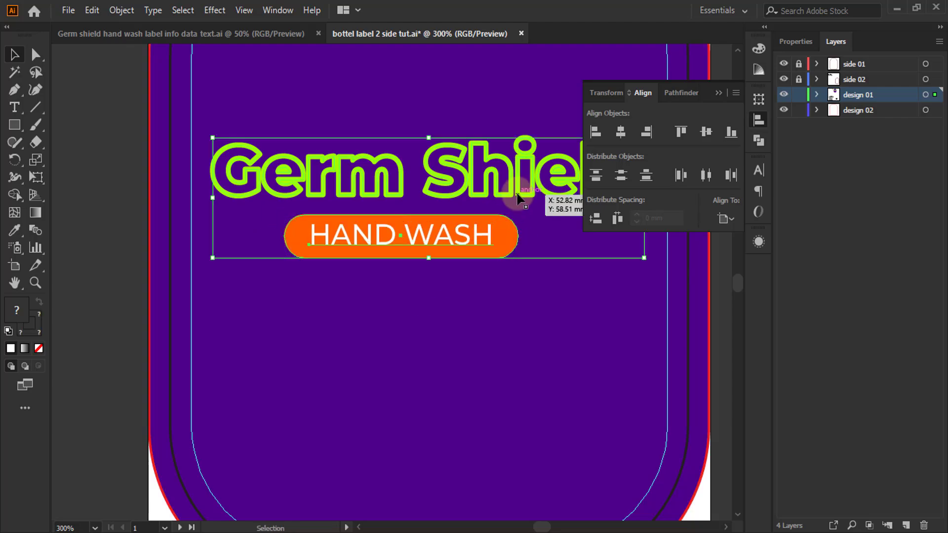
left_click(622, 131)
left_click(717, 95)
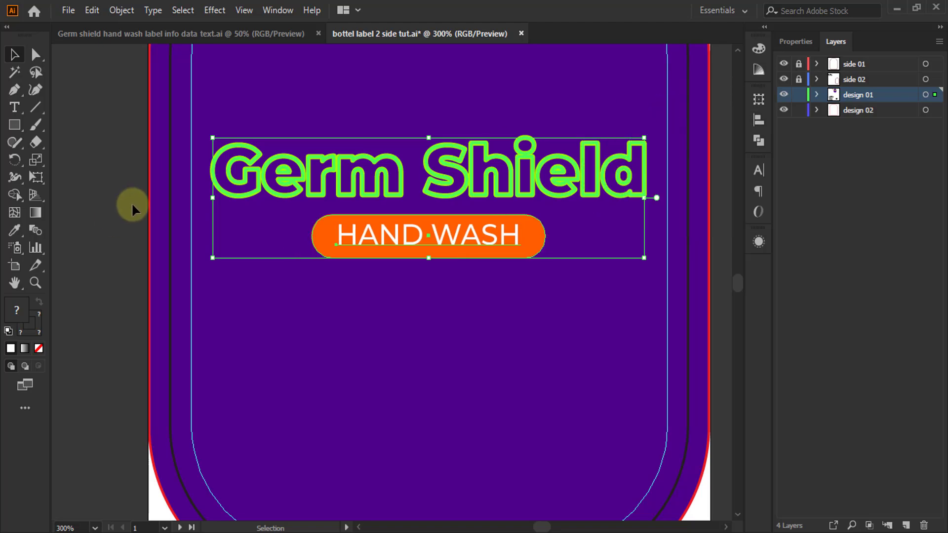
left_click(145, 256)
scroll(145, 256, "down", 2)
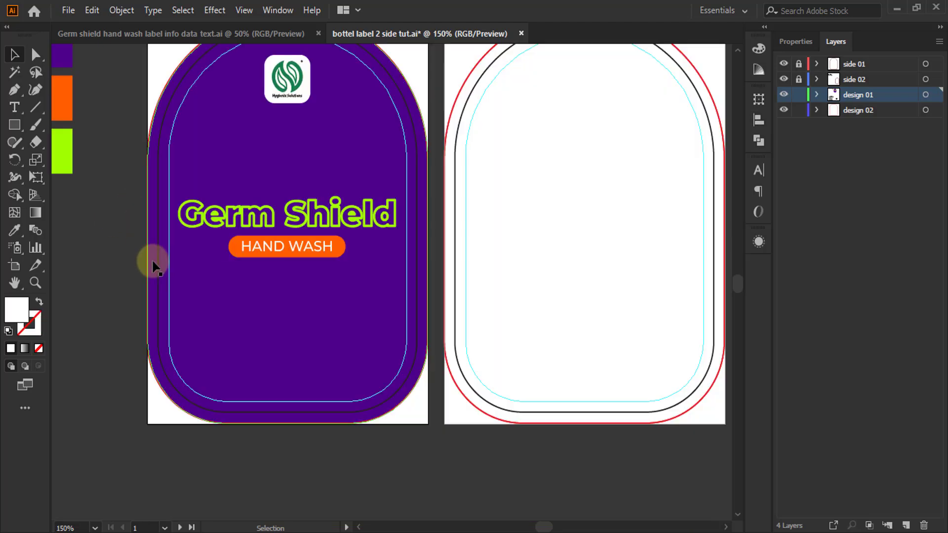
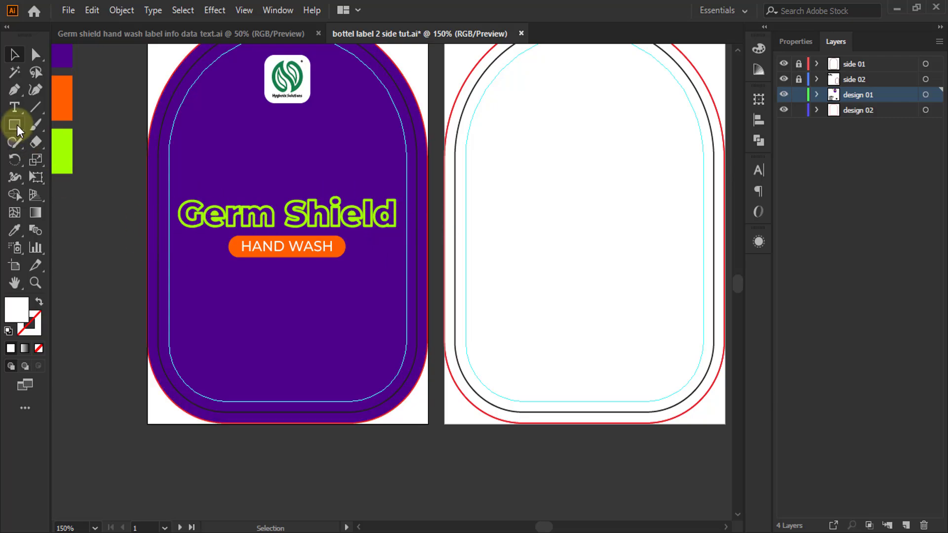
- Draw a white 18-point star on the empty canvas beside the purple label artboard
left_click_drag(17, 125, 18, 122)
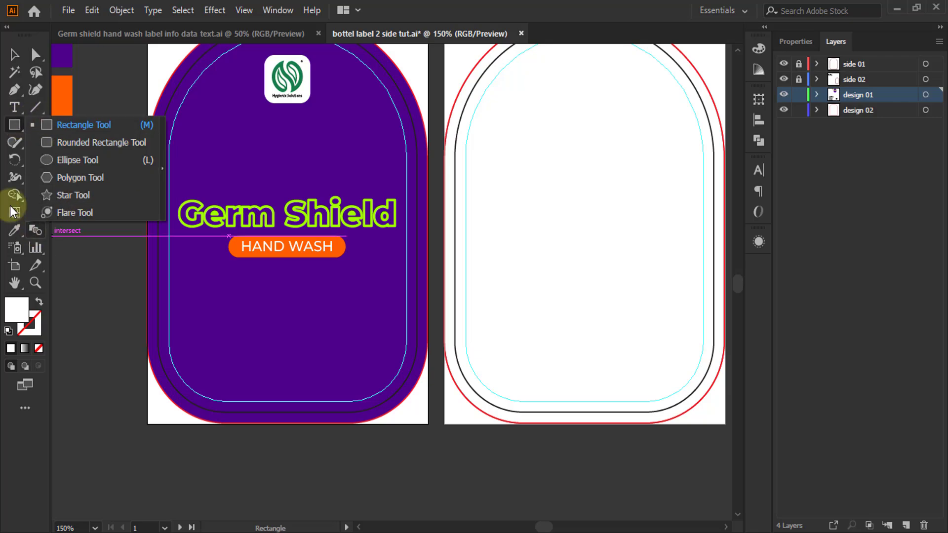
left_click(69, 195)
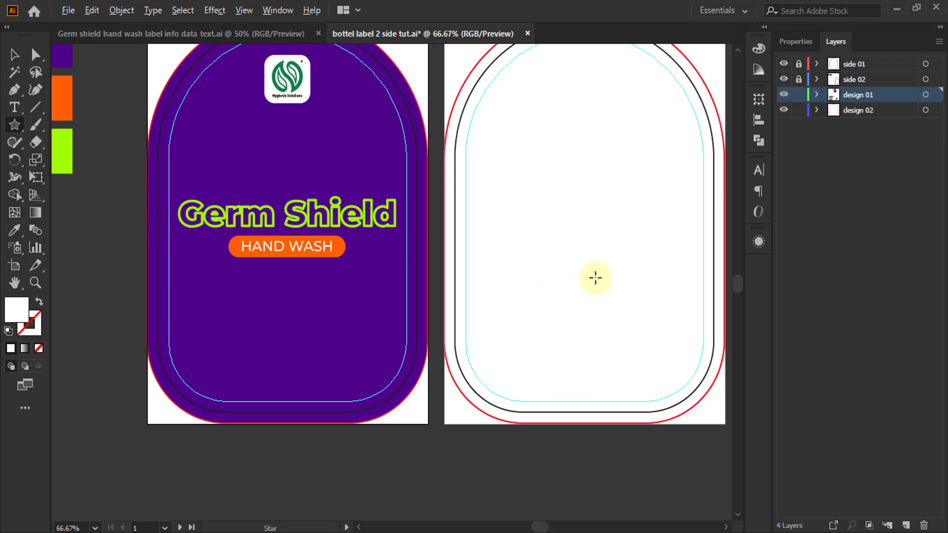
scroll(597, 277, "down", 2)
scroll(360, 258, "up", 2)
left_click_drag(192, 360, 247, 243)
key("Up")
key("Up")
key("Up")
key("Up")
key("Up")
key("Up")
key("Up")
key("Up")
key("Up")
key("Up")
key("Up")
key("Up")
key("Up")
scroll(453, 190, "down", 2)
scroll(331, 243, "up", 3)
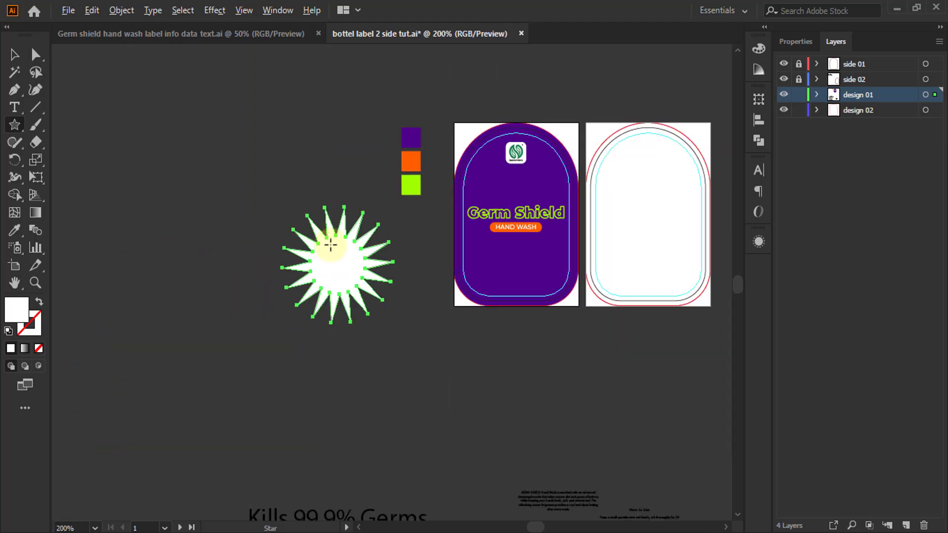
scroll(330, 244, "up", 3)
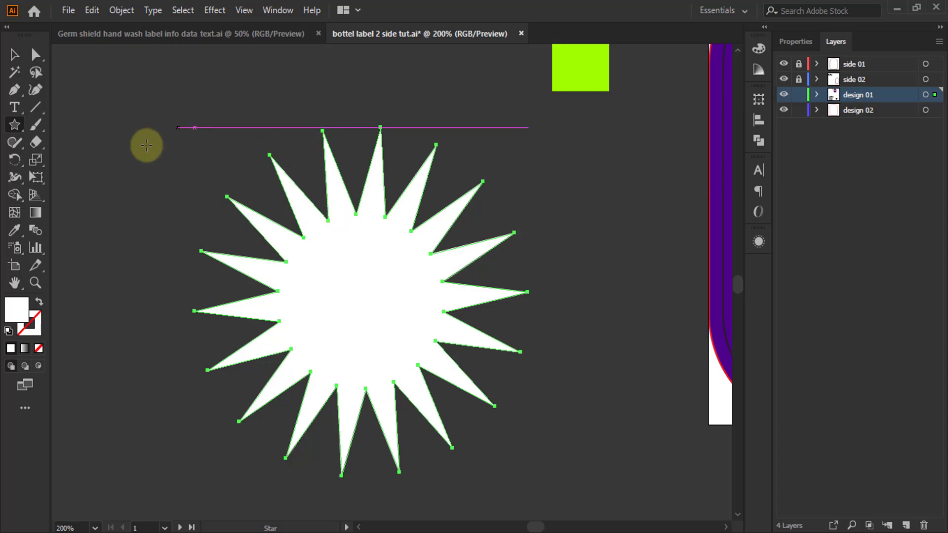
- Lasso only the star's inner anchor points and round those corners into wide scallops, keeping the outer tips sharp
left_click(39, 72)
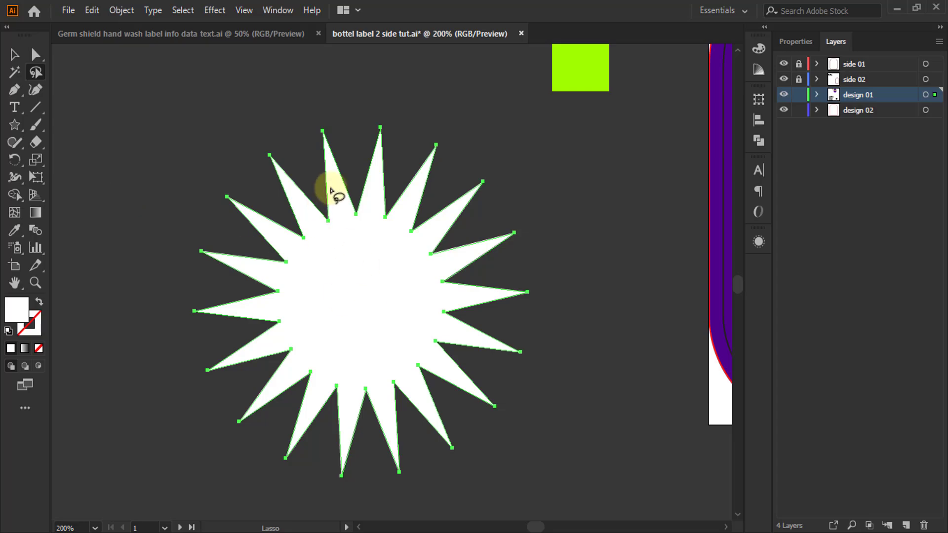
mouse_move(314, 192)
left_mouse_down()
mouse_move(250, 296)
mouse_move(253, 353)
mouse_move(272, 394)
mouse_move(307, 420)
mouse_move(376, 429)
mouse_move(436, 411)
mouse_move(468, 382)
mouse_move(480, 348)
mouse_move(484, 359)
mouse_move(485, 311)
mouse_move(470, 264)
mouse_move(442, 231)
mouse_move(394, 214)
mouse_move(359, 202)
mouse_move(313, 207)
left_mouse_up()
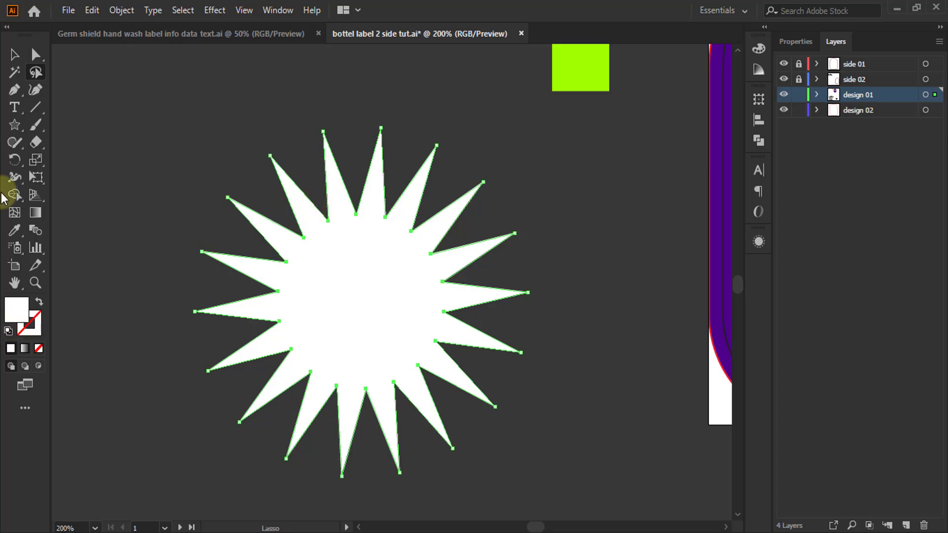
left_click(34, 56)
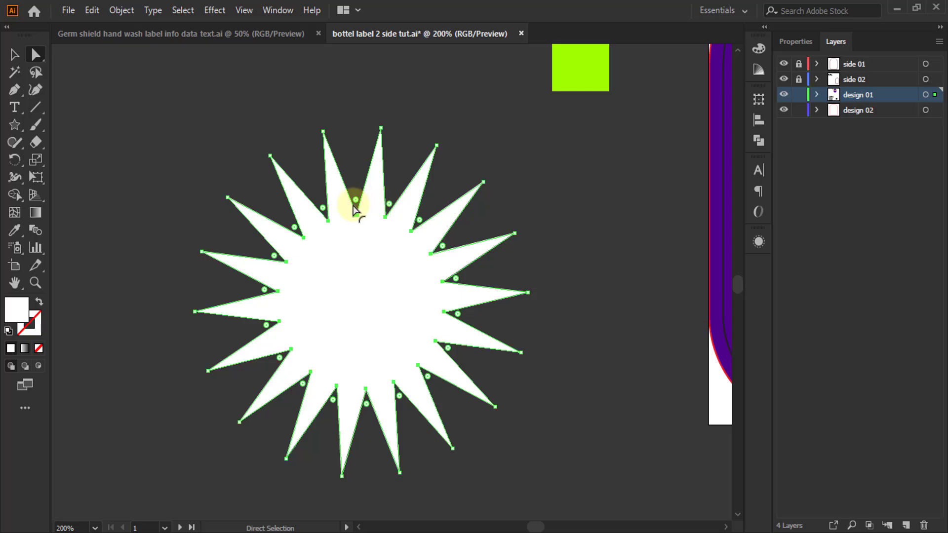
left_click_drag(355, 201, 356, 144)
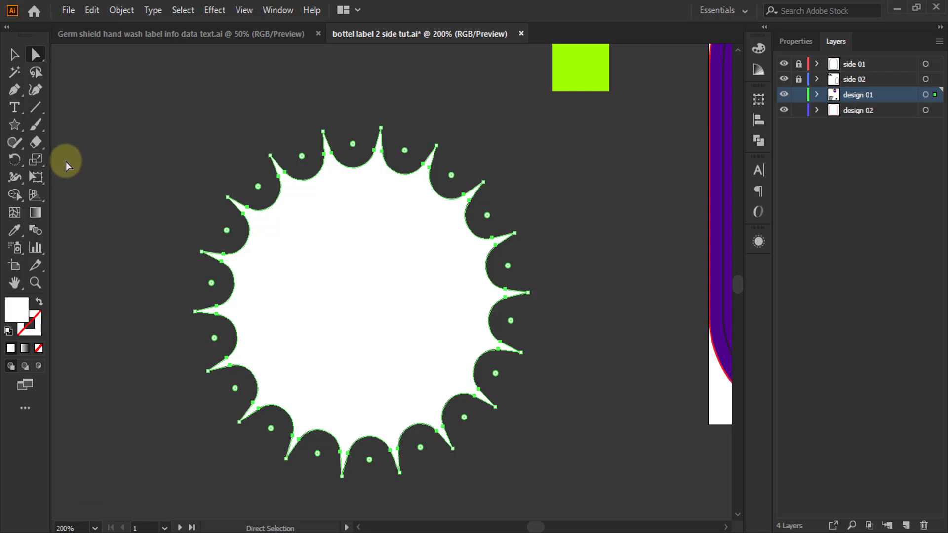
- Scale the scalloped starburst down proportionally to about a third of its size and reset its tilted bounding box
left_click(14, 54)
scroll(170, 205, "down", 2)
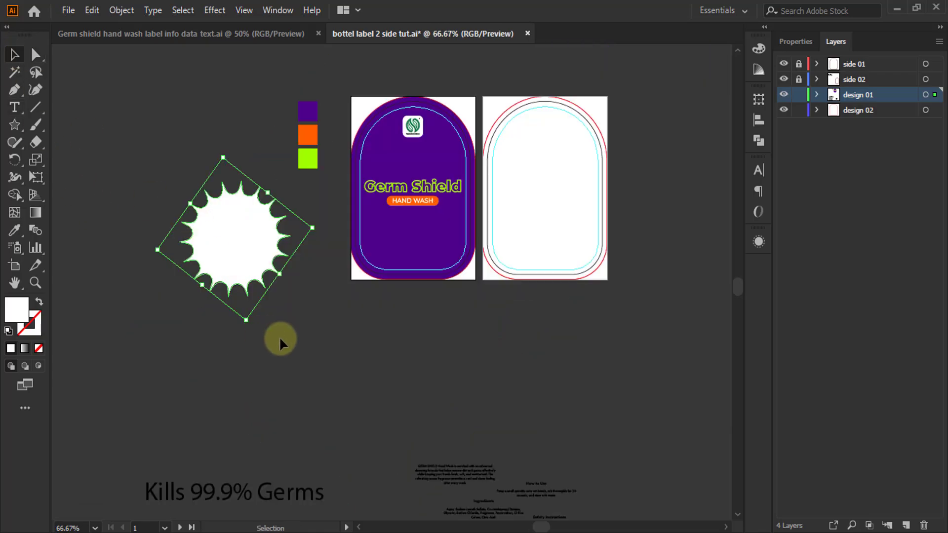
left_click_drag(247, 321, 259, 210)
scroll(271, 212, "up", 3)
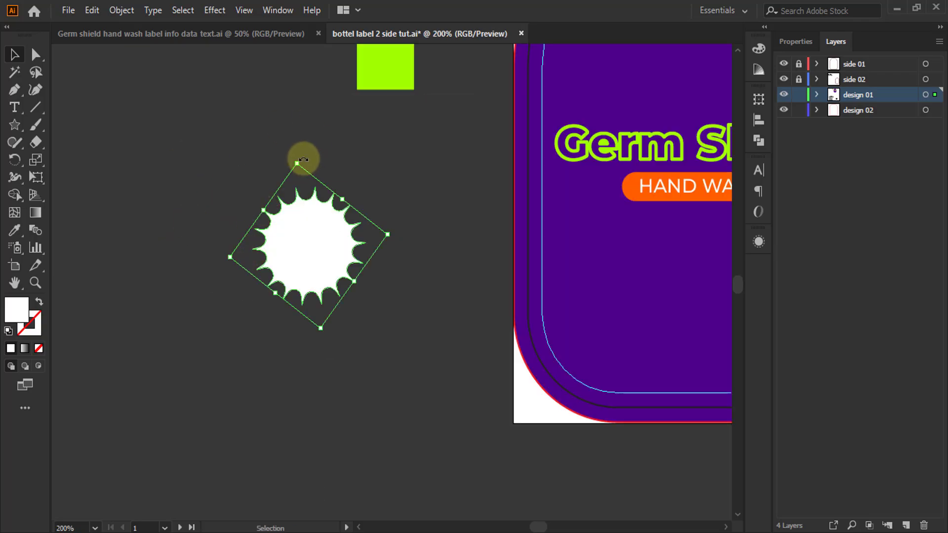
right_click(320, 410)
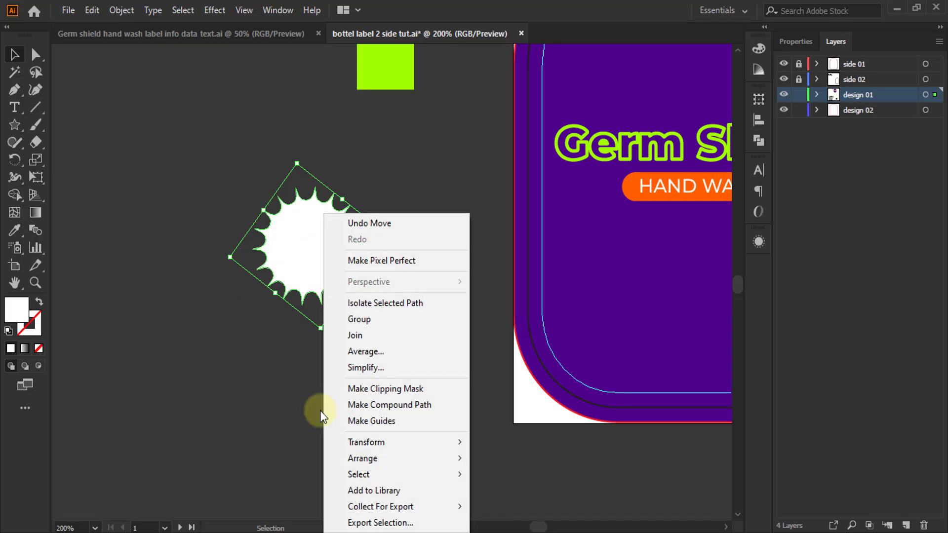
mouse_move(400, 441)
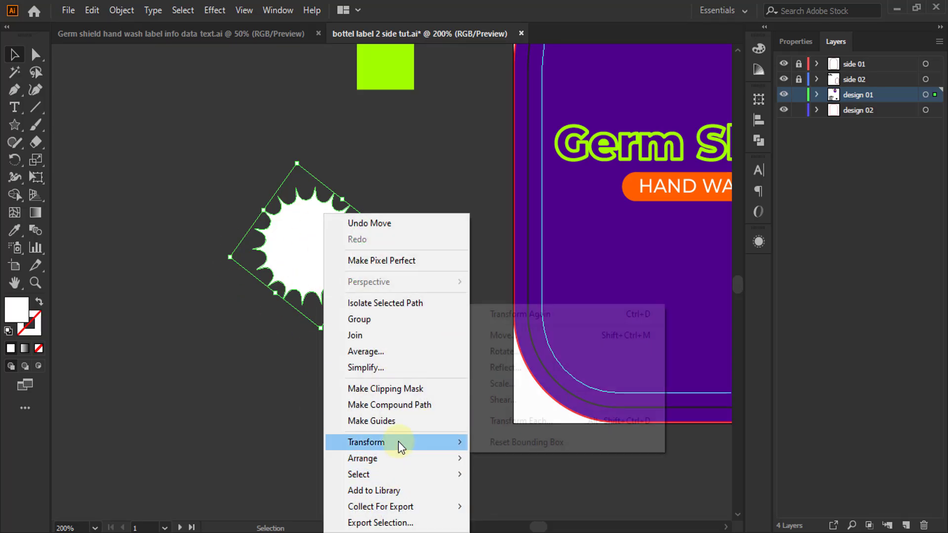
left_click(533, 442)
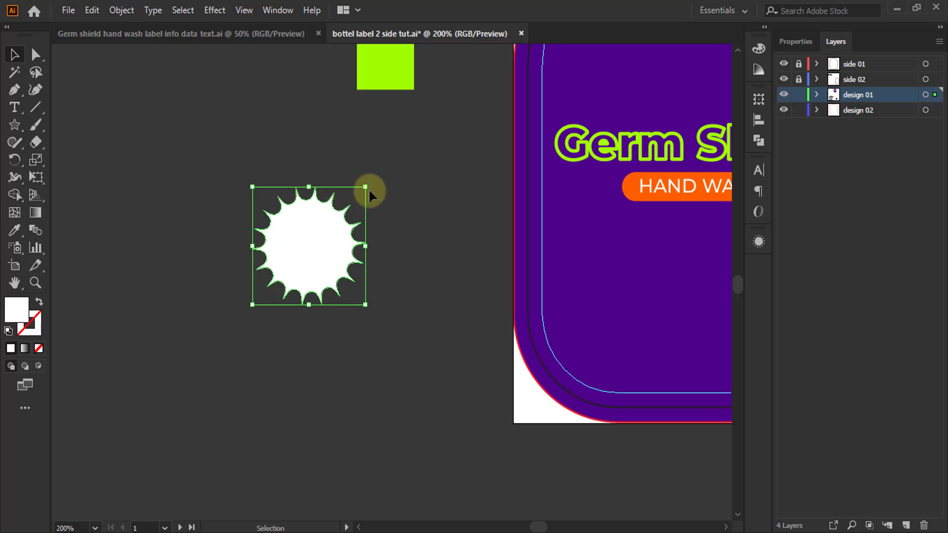
- Move the starburst up towards the label, fill it with the lime green sampled from the green swatch, and deselect it
left_click_drag(335, 244, 415, 200)
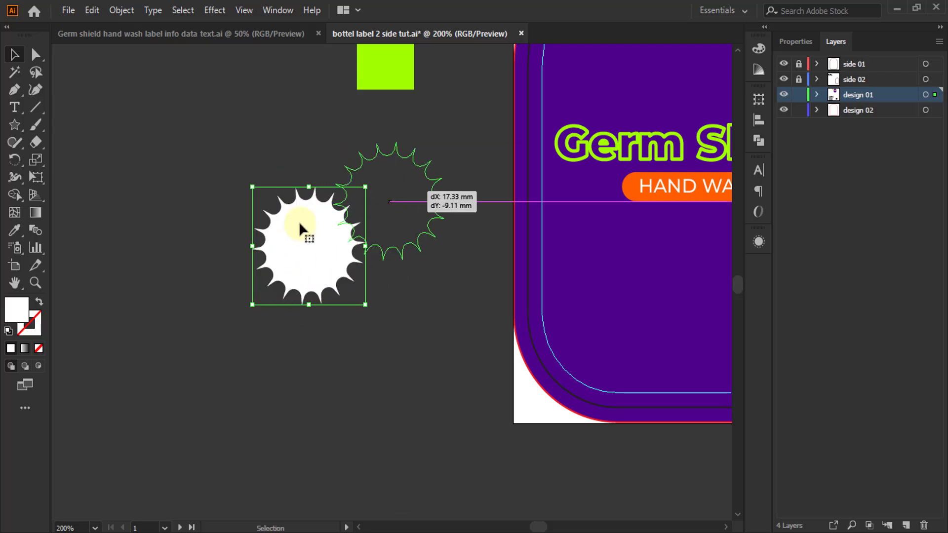
left_click(15, 230)
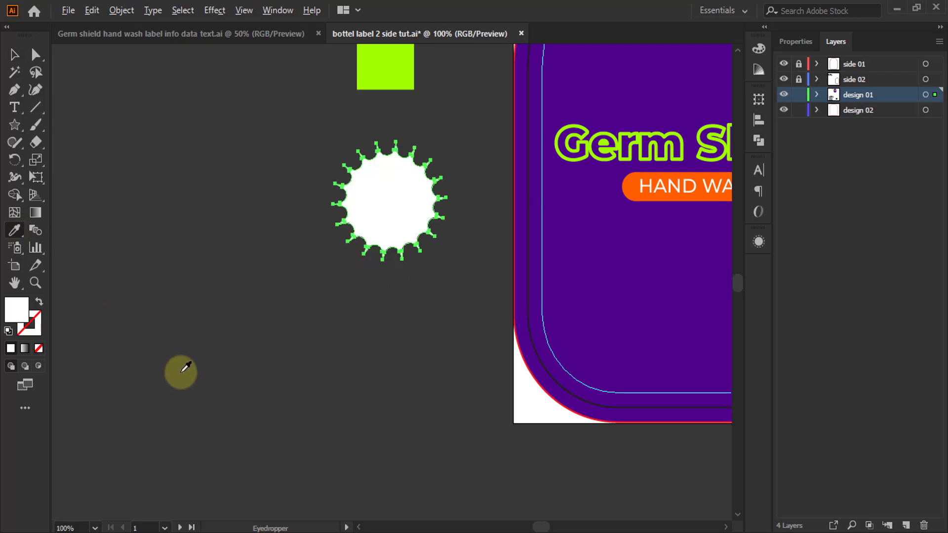
key("ctrl+minus")
left_click(279, 269)
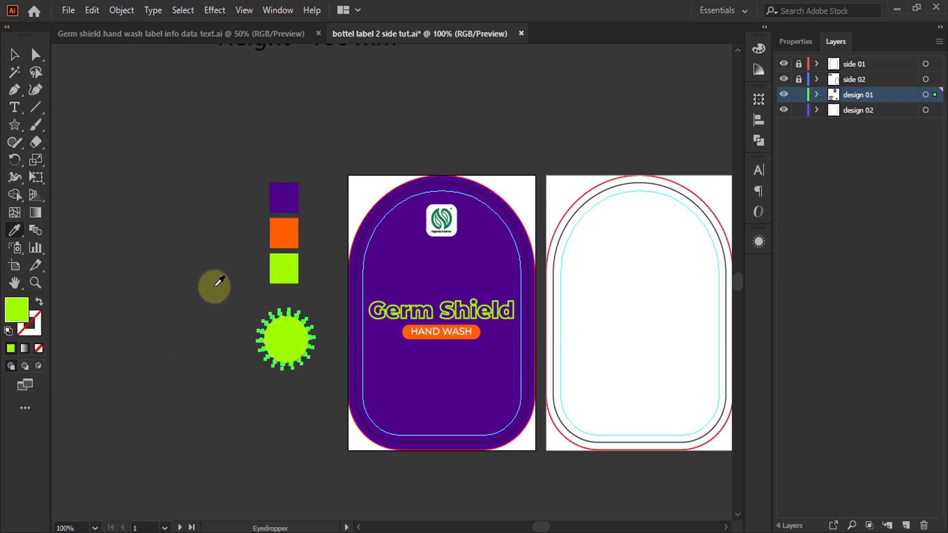
left_click(14, 54)
left_click(127, 327)
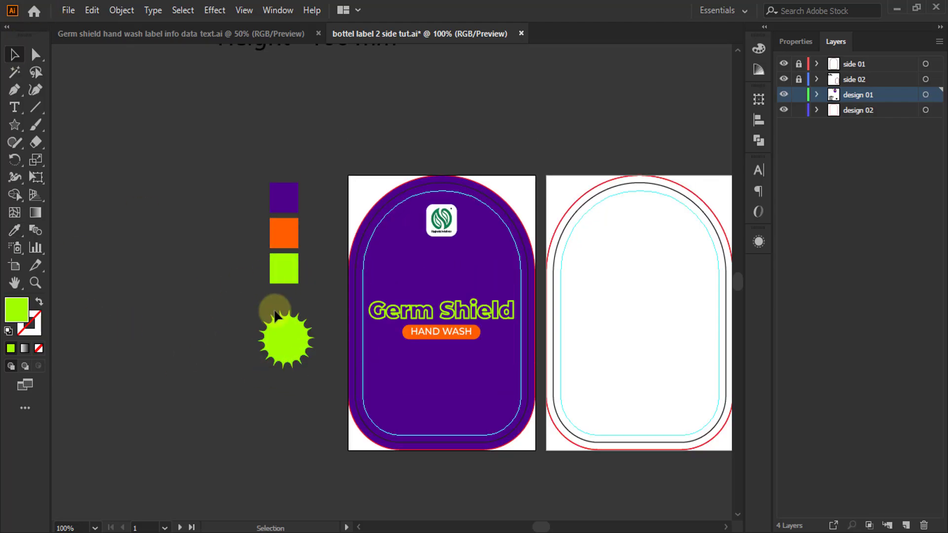
- Draw a large upright green triangle, about 62 × 54 mm, with the Star tool on the empty canvas below the starburst
scroll(345, 237, "down", 5)
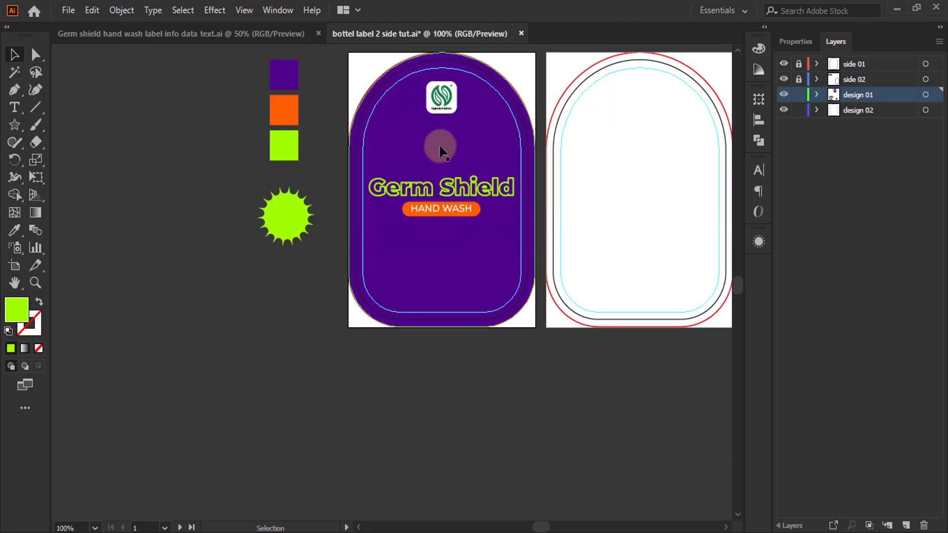
scroll(490, 160, "up", 3)
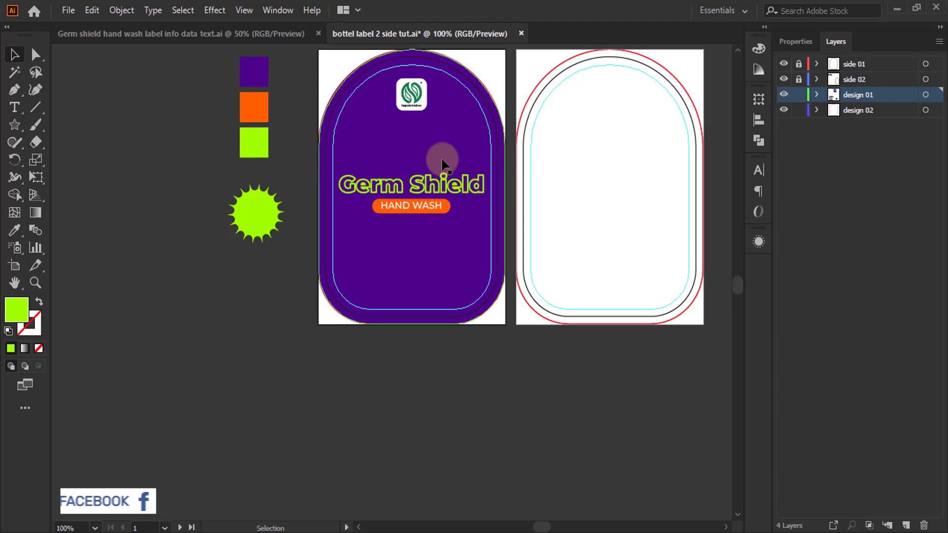
scroll(423, 153, "down", 3)
left_click(14, 125)
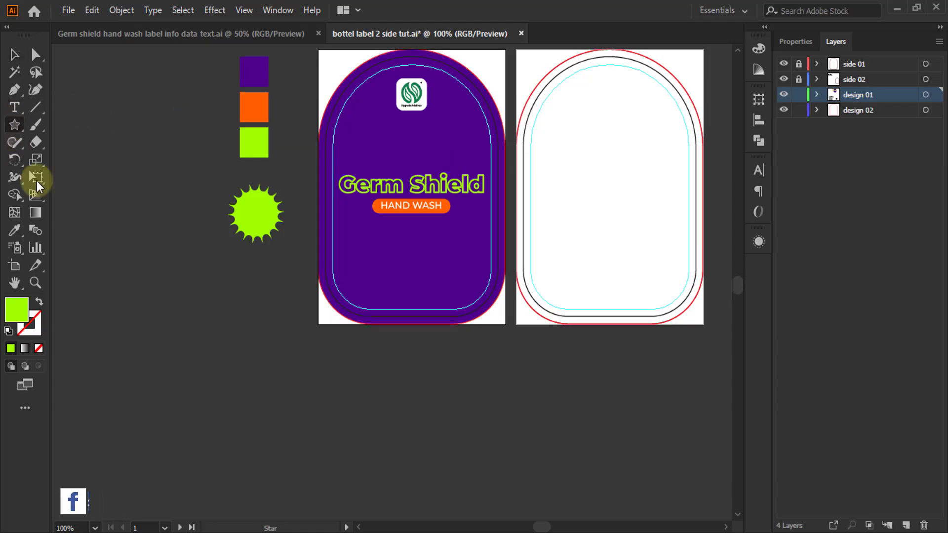
left_click_drag(247, 422, 261, 336)
key("Down")
key("Down")
key("Down")
key("Down")
key("Down")
key("Down")
key("Down")
key("Down")
key("Down")
key("Down")
key("Down")
key("Down")
key("Down")
key("Down")
key("Down")
left_click(13, 54)
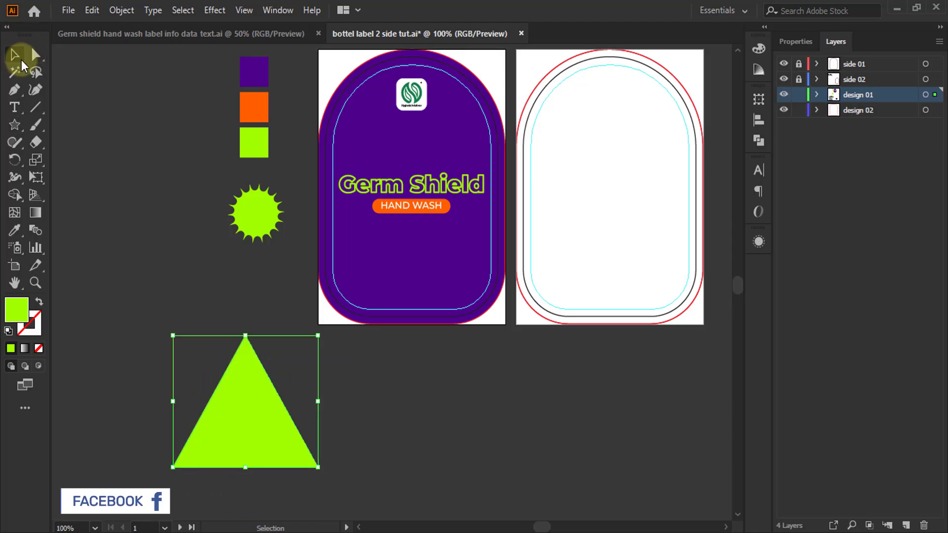
- Flip the triangle vertically so it points down and shift it about 8 mm right and 18 mm down
left_click(807, 42)
left_click(904, 149)
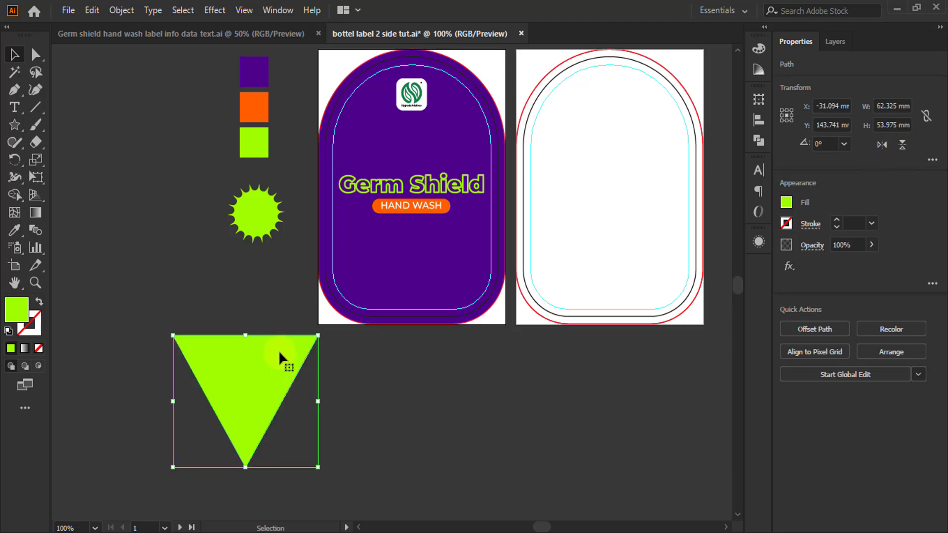
scroll(283, 327, "down", 2)
left_click_drag(250, 336, 268, 379)
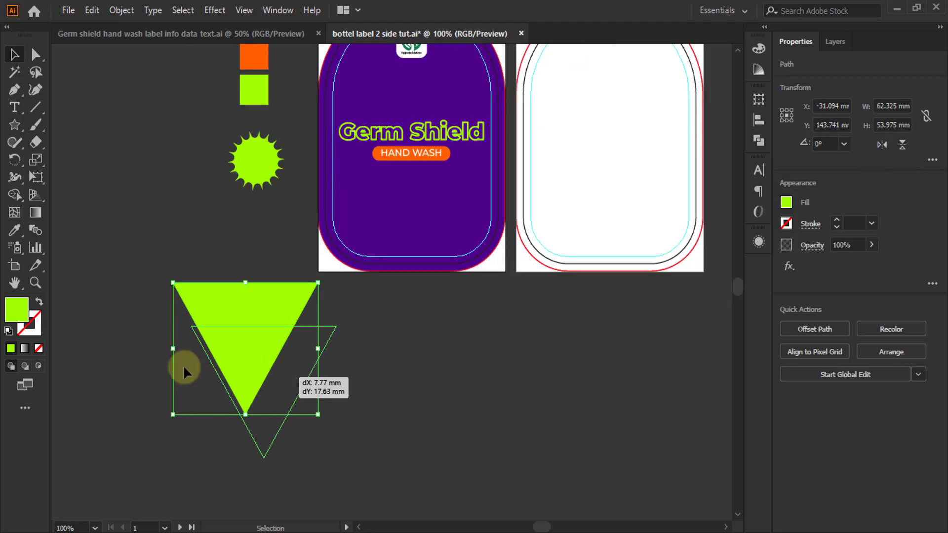
- Delete the extra anchor points at the middle of the triangle's three sides, leaving only its corner points
left_click(11, 90)
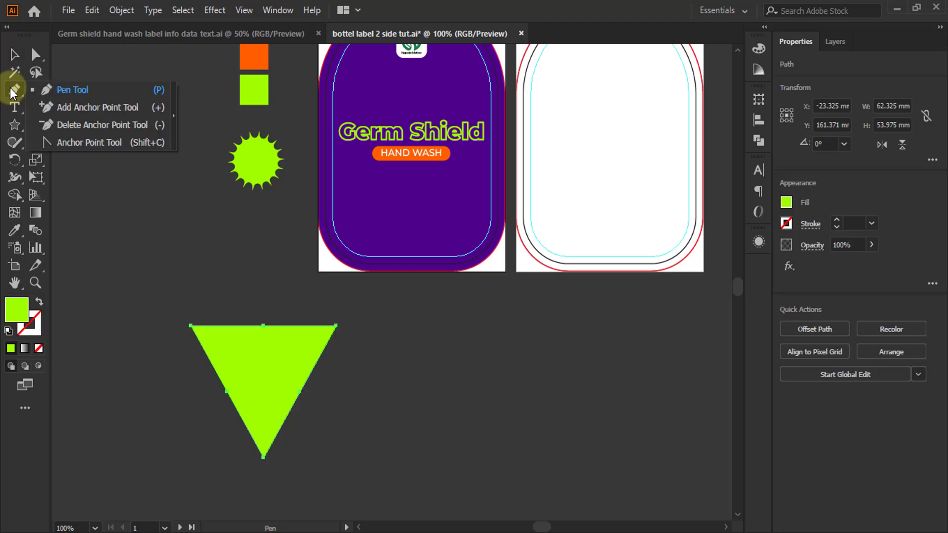
left_click(67, 126)
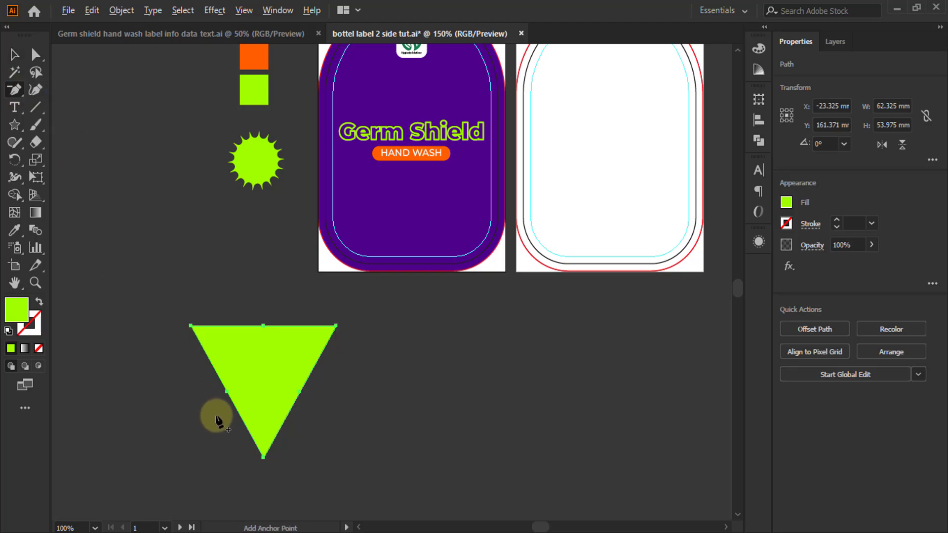
scroll(212, 416, "up", 3)
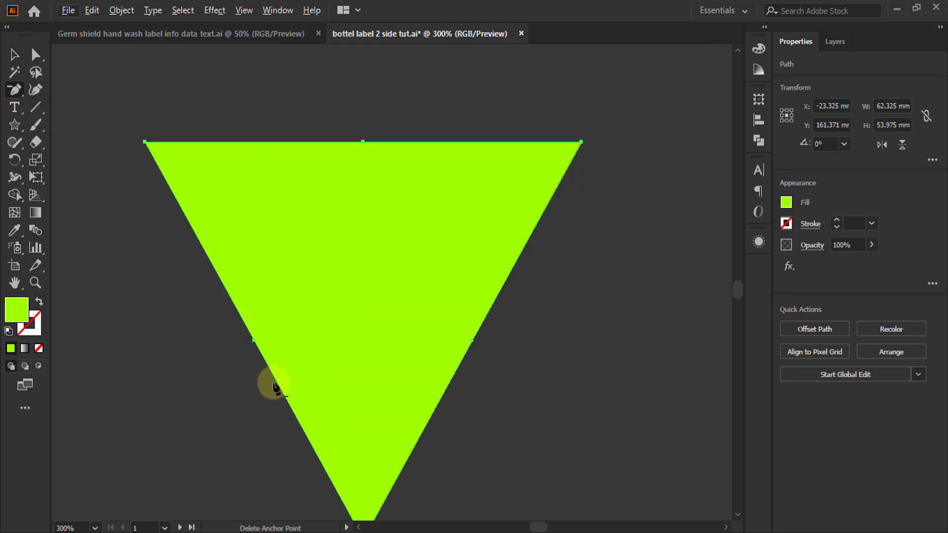
left_click(252, 340)
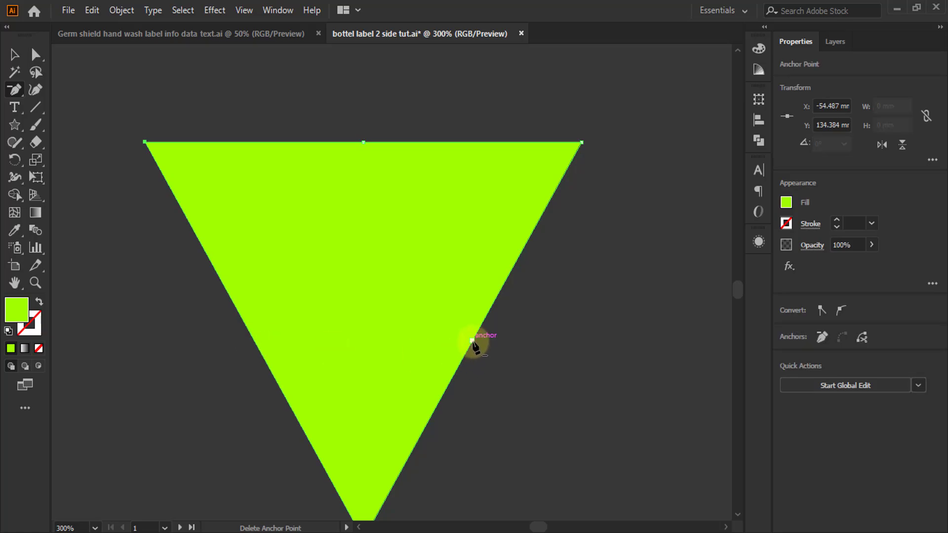
left_click(472, 341)
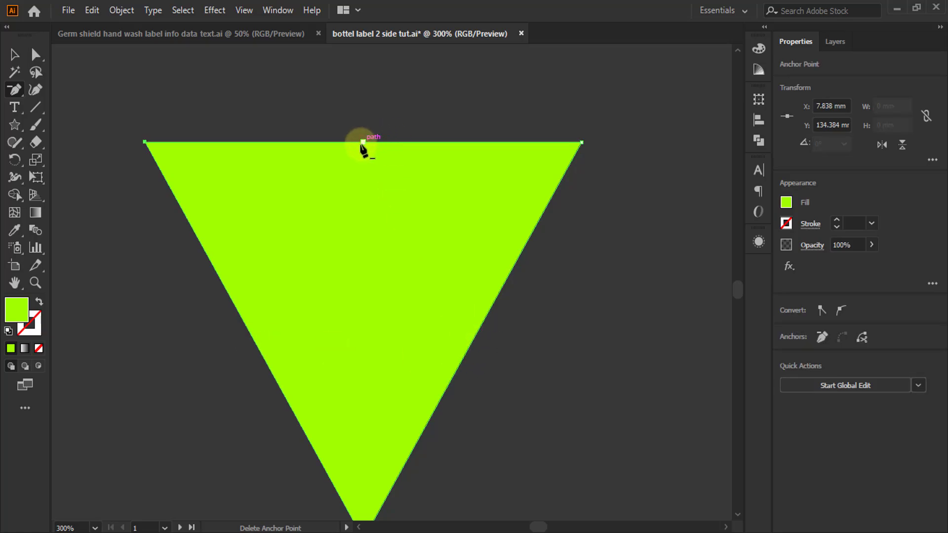
left_click(362, 143)
scroll(440, 270, "down", 2)
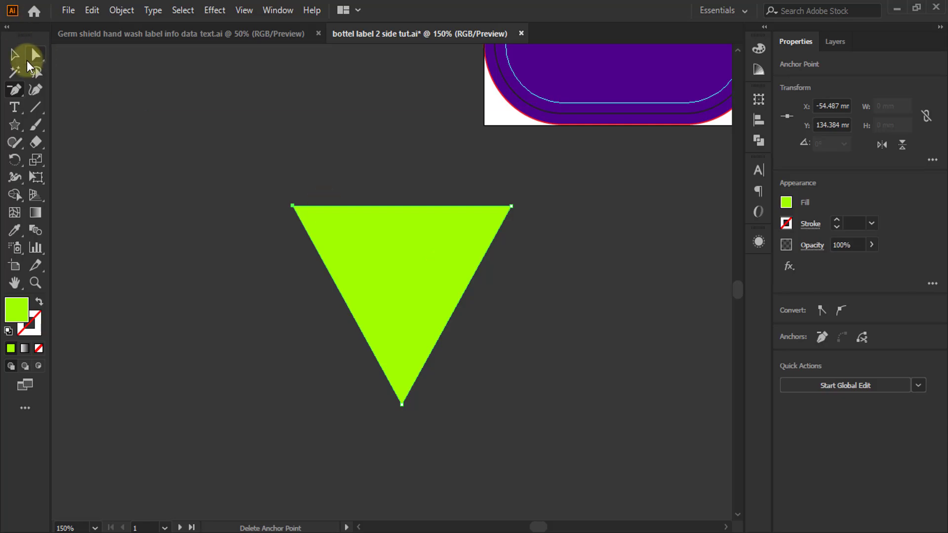
- Bend the triangle's right side into an S-curve that bulges outward near the upper corner and inward near the bottom tip
left_click(22, 92)
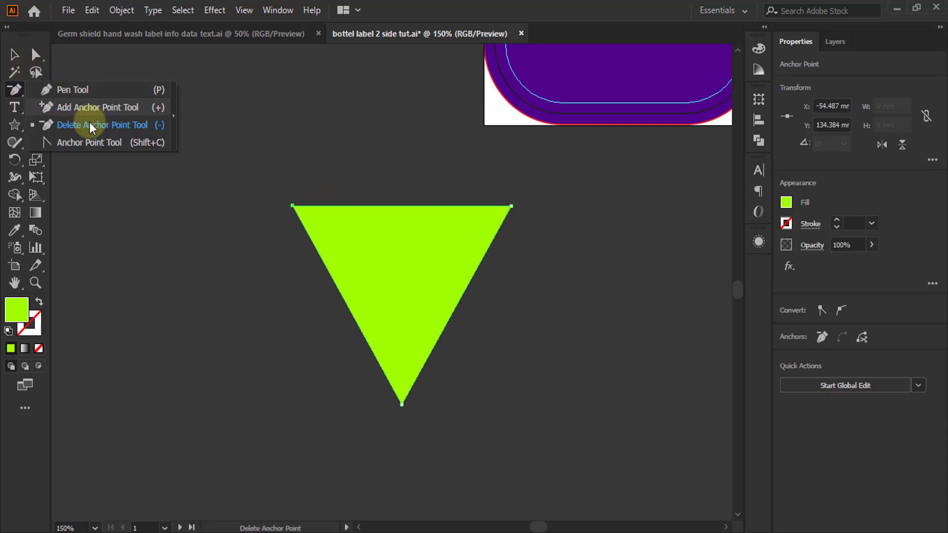
left_click(68, 144)
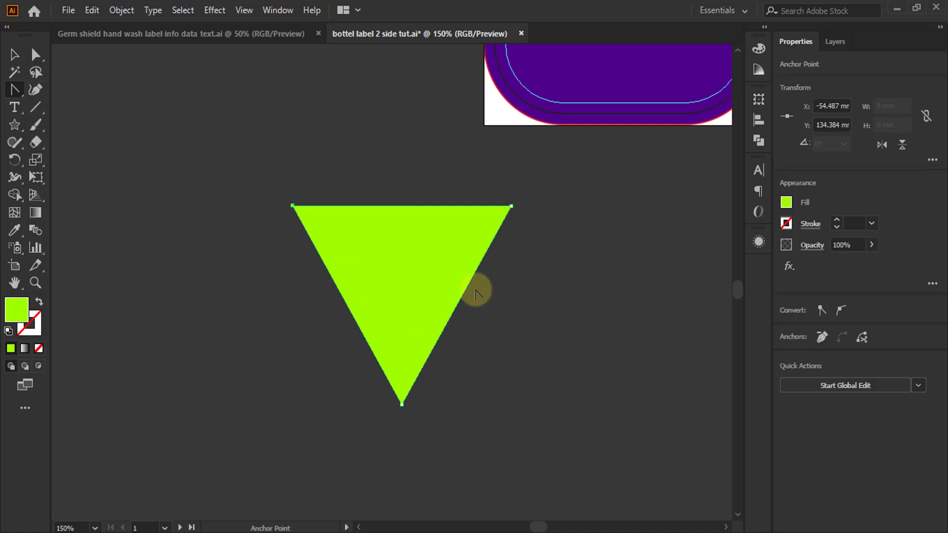
left_click_drag(470, 285, 478, 290)
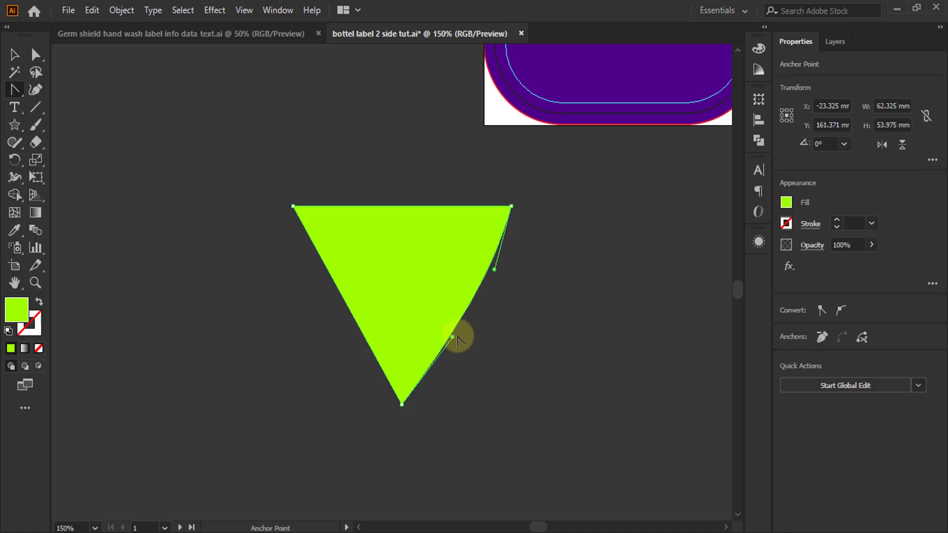
left_click_drag(451, 337, 445, 322)
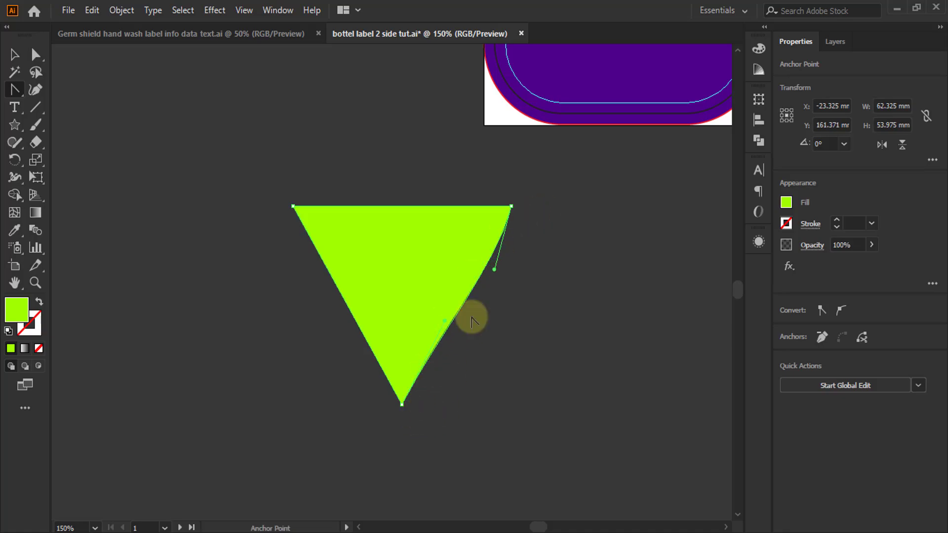
left_click_drag(497, 276, 504, 289)
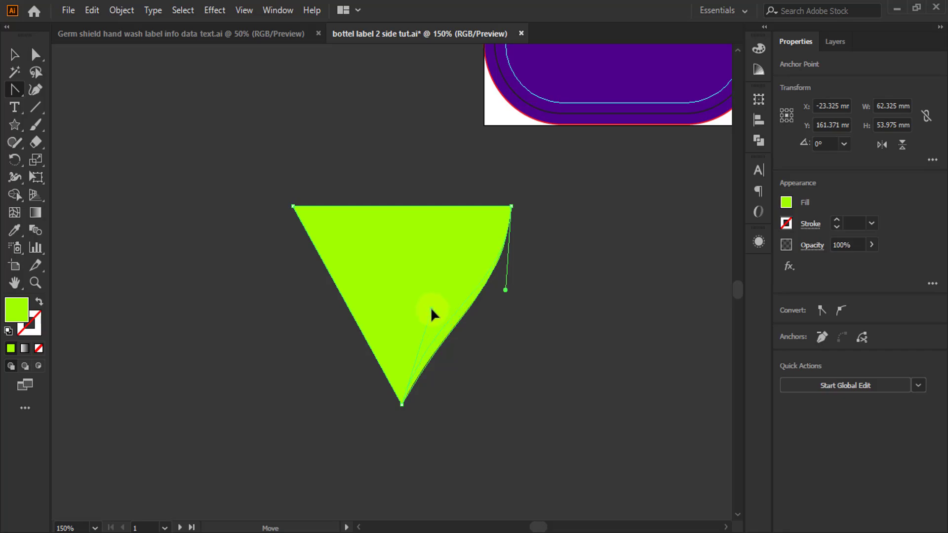
left_click_drag(430, 307, 430, 307)
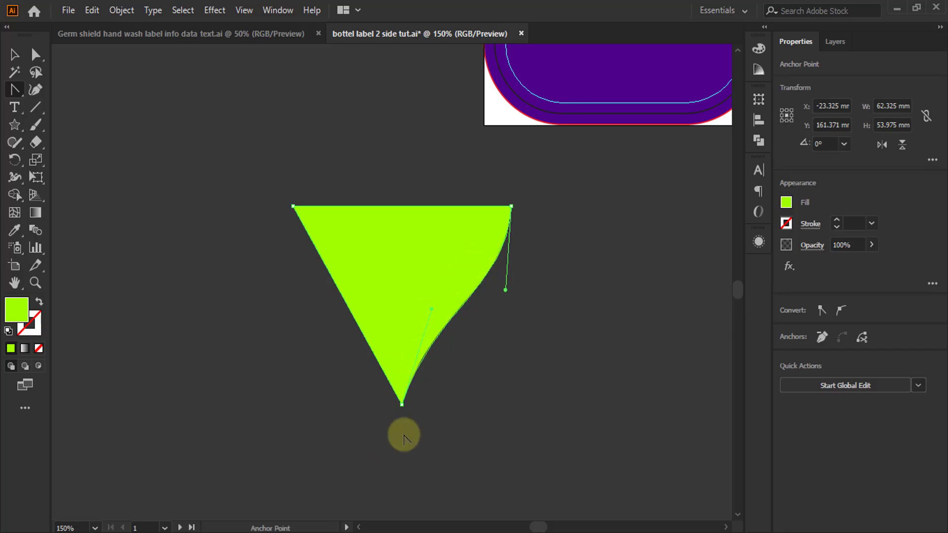
key("v")
- Curve the triangle's top edge upward towards its right corner, bringing the shape to about 57 mm high
key("ctrl+=")
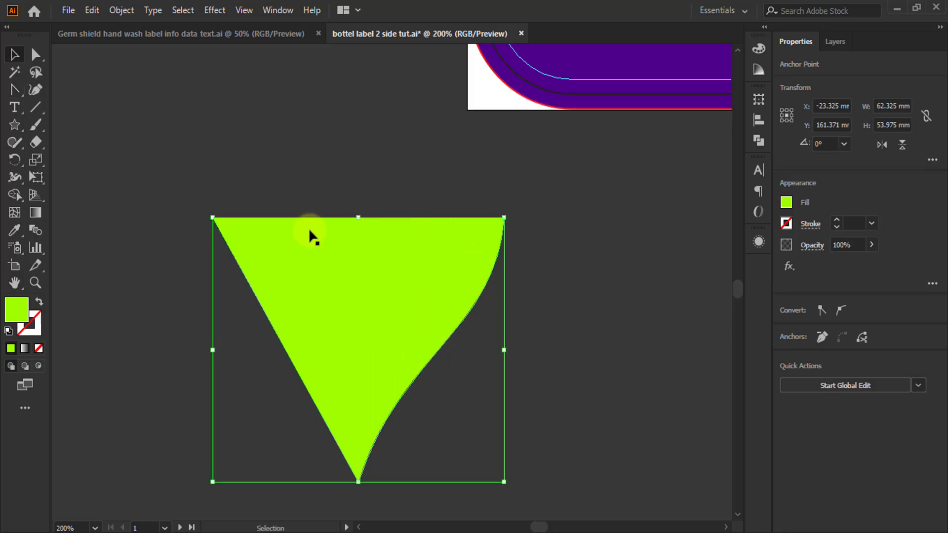
left_click(15, 87)
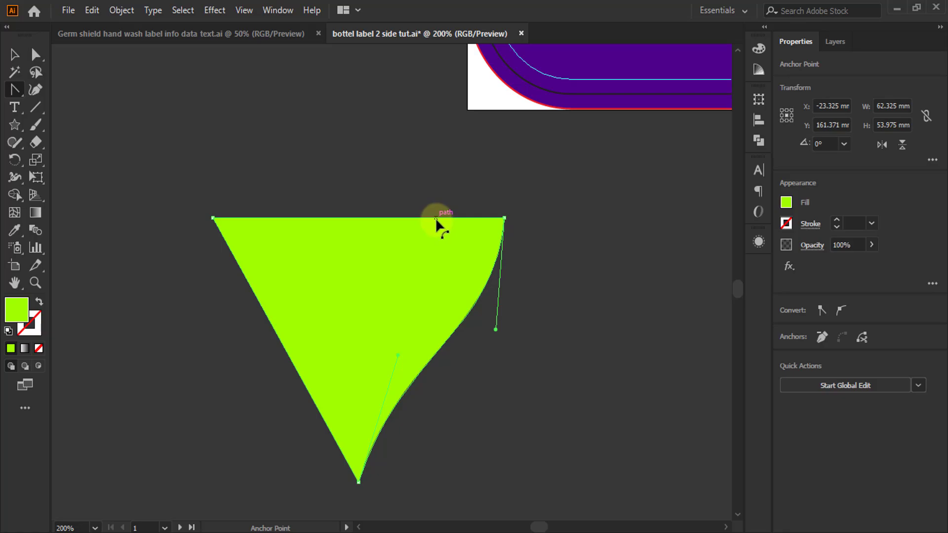
left_click_drag(435, 218, 437, 210)
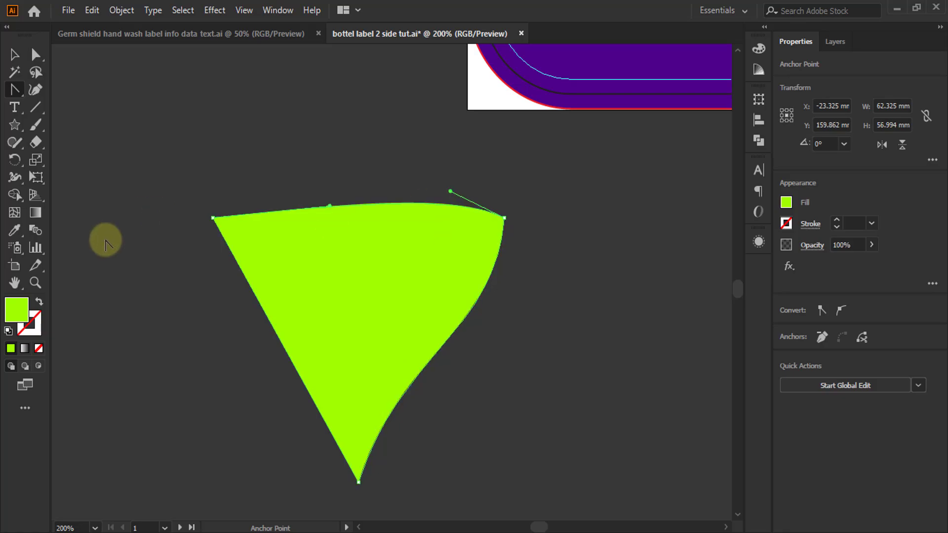
left_click(314, 280)
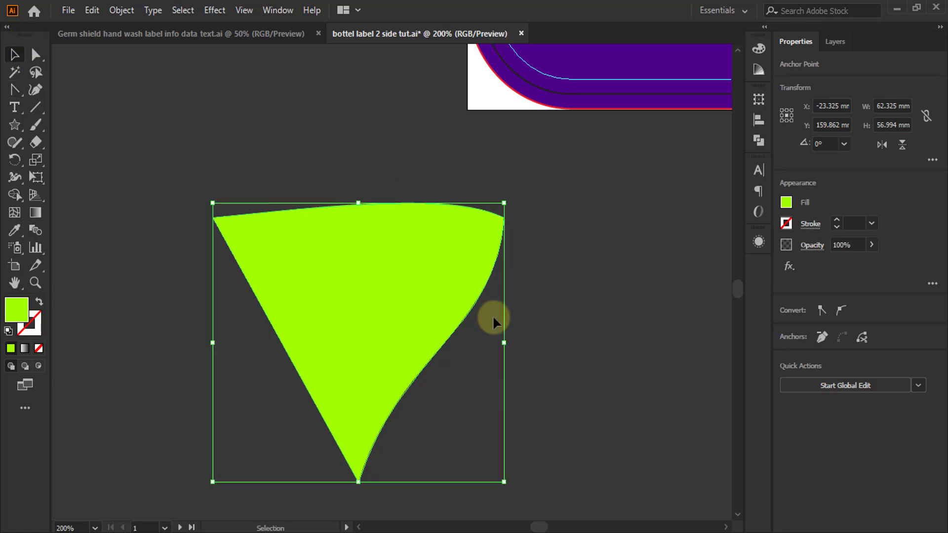
- Draw a rectangle about 54 × 84 mm over the shape's left half, ending at the bottom tip, and swap its fill and stroke
key("alt")
scroll(247, 197, "down", 2)
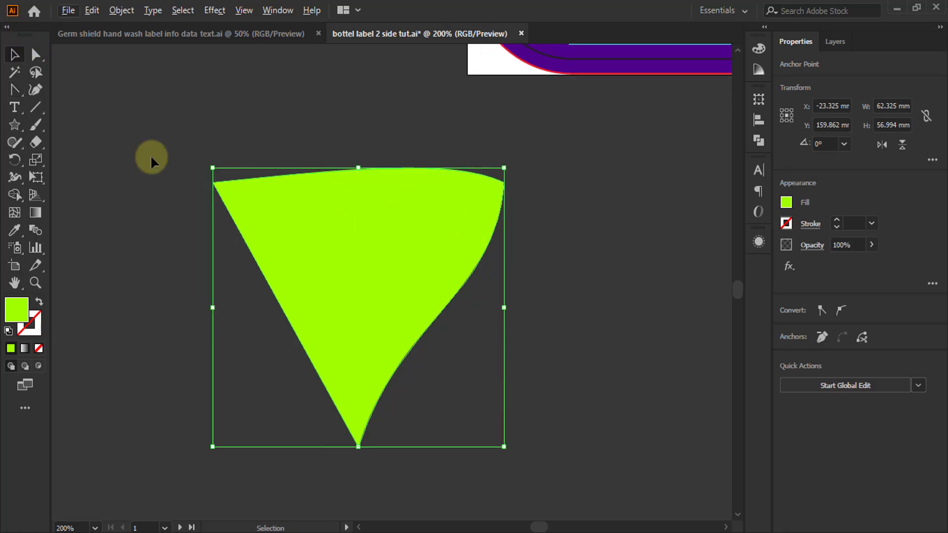
left_click(13, 89)
left_click_drag(16, 122, 43, 114)
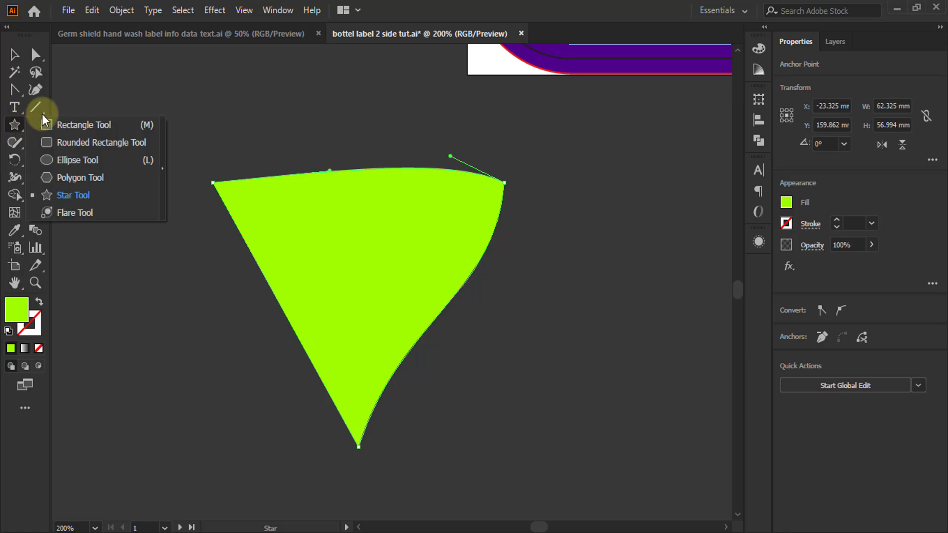
left_click(57, 127)
left_click_drag(108, 88, 359, 500)
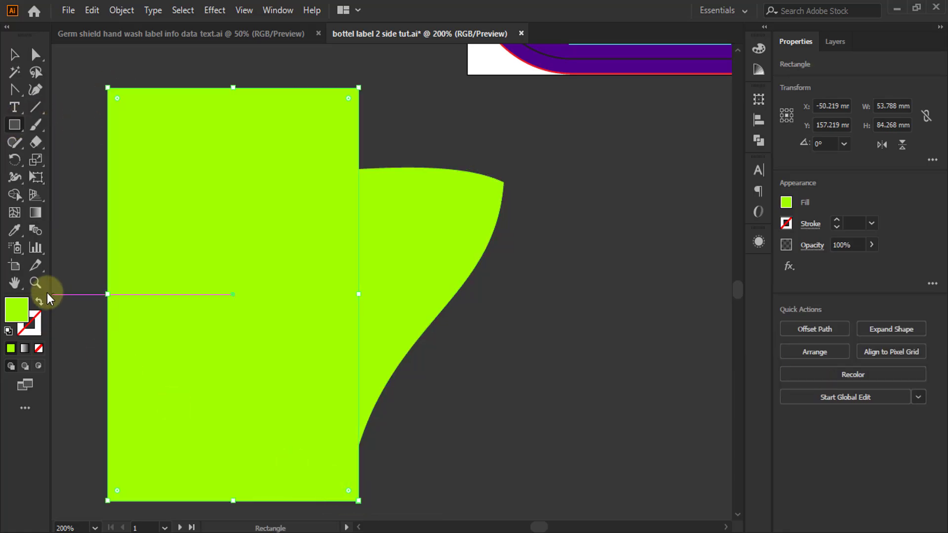
left_click(38, 305)
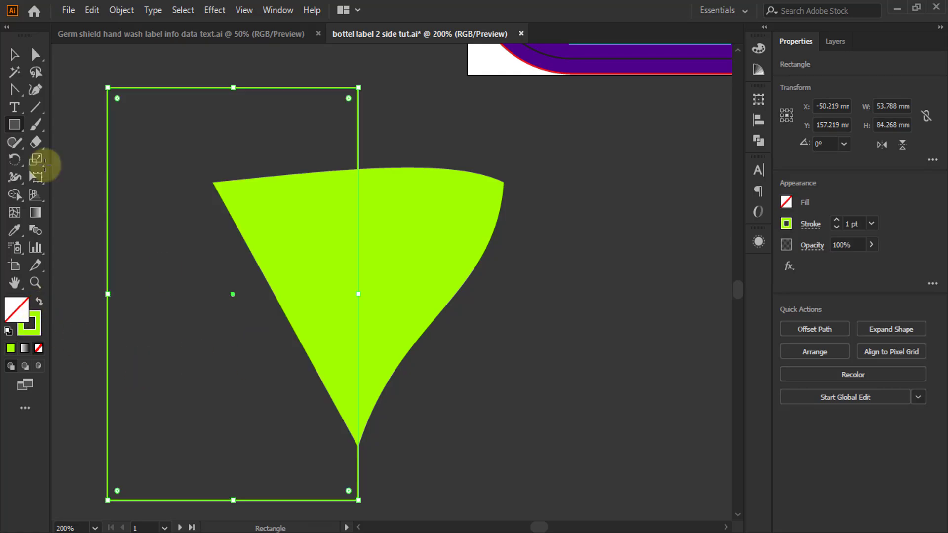
- Subtract the rectangle from the green shape to keep only its curved right half, and deselect it
left_click(15, 56)
left_click(487, 296, "shift")
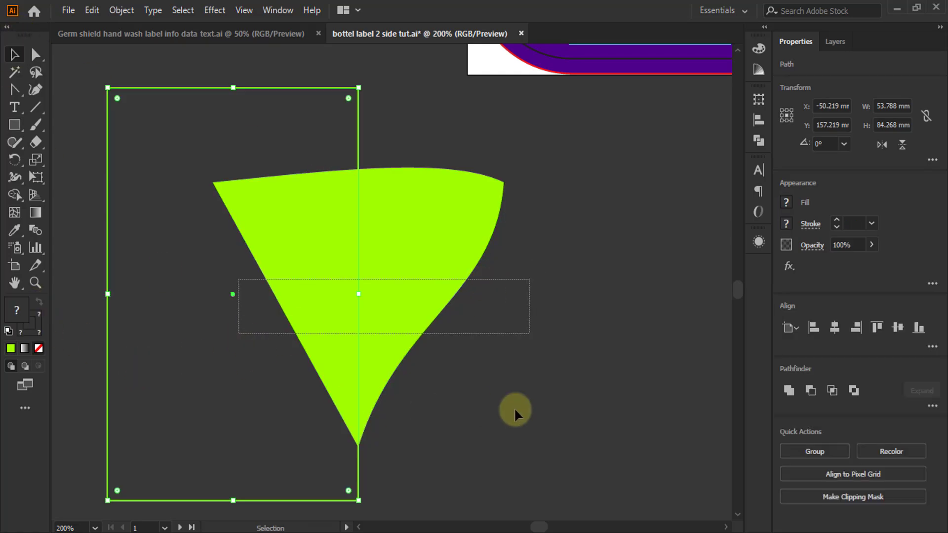
left_click(810, 389)
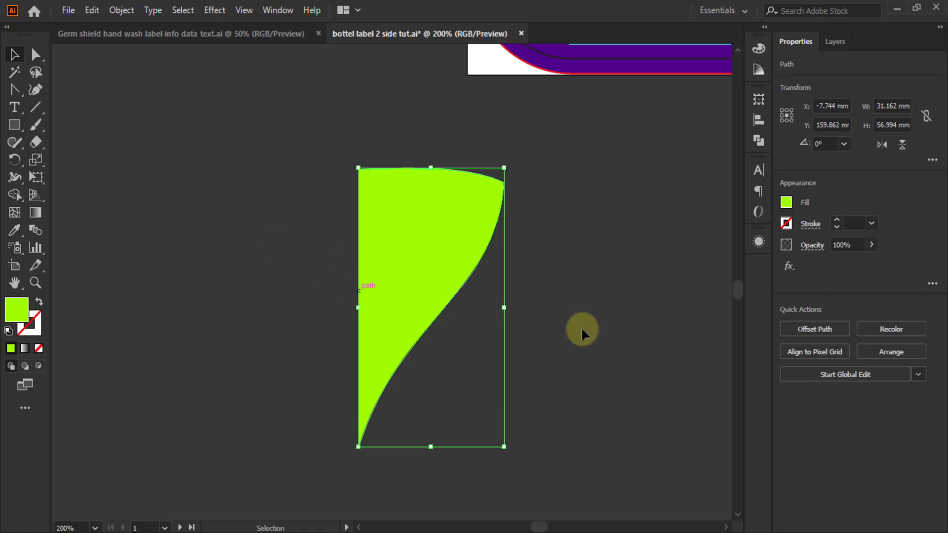
key("ctrl+shift+a")
key("ctrl+minus")
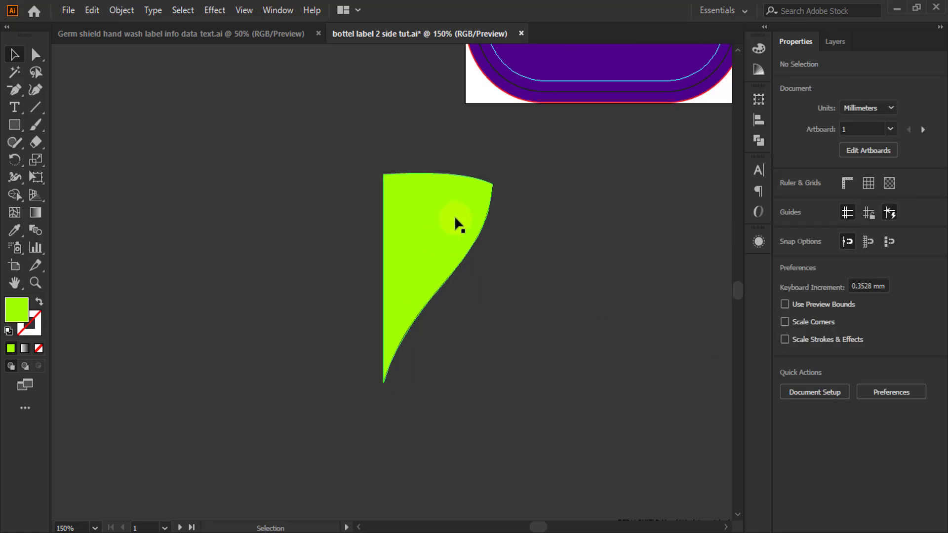
- Move the half-shield shape about 12 mm left and 9 mm down on the canvas
left_click_drag(455, 215, 440, 272)
scroll(348, 415, "up", 3)
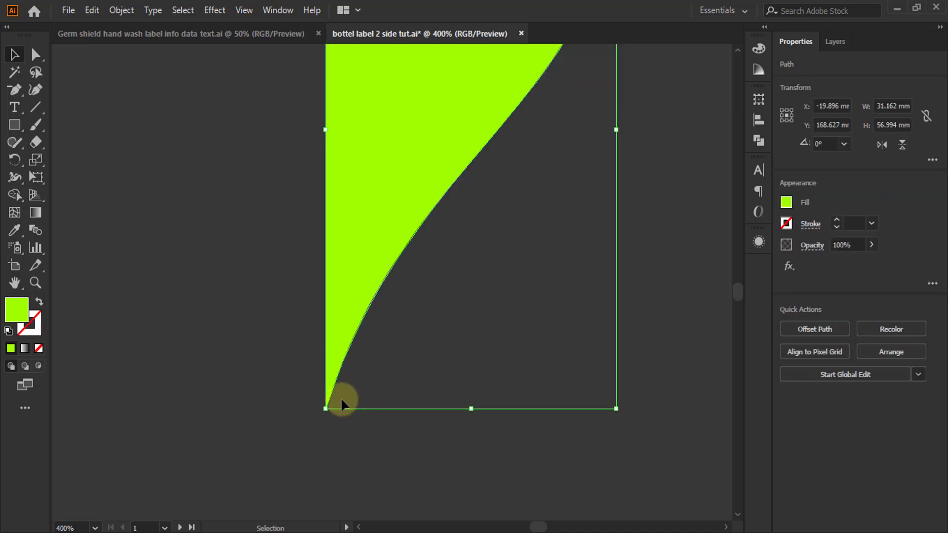
scroll(331, 412, "up", 2)
scroll(381, 406, "down", 2)
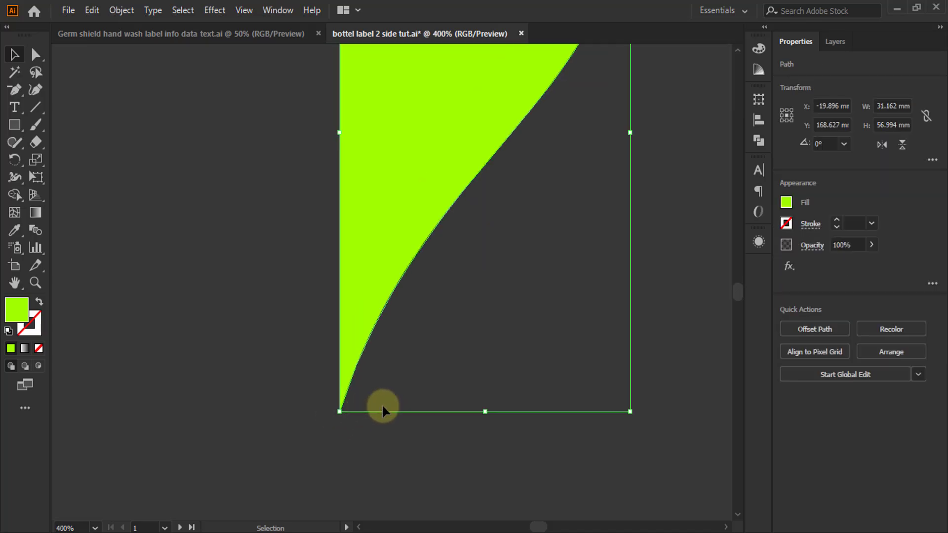
- Mirror a copy of the half-shield horizontally, butt it against the original's straight edge, and unite both halves into one shape
scroll(434, 243, "down", 2)
left_click_drag(434, 243, 246, 206)
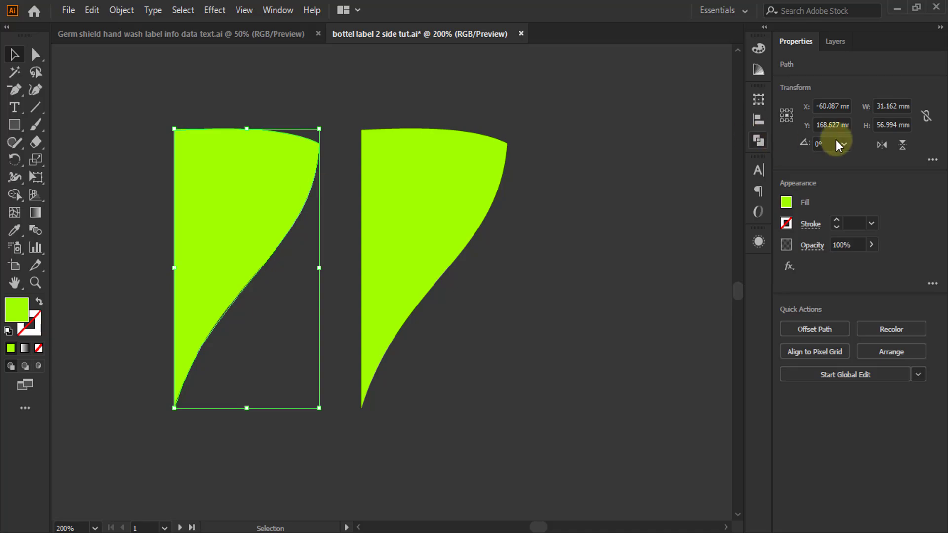
left_click(878, 147)
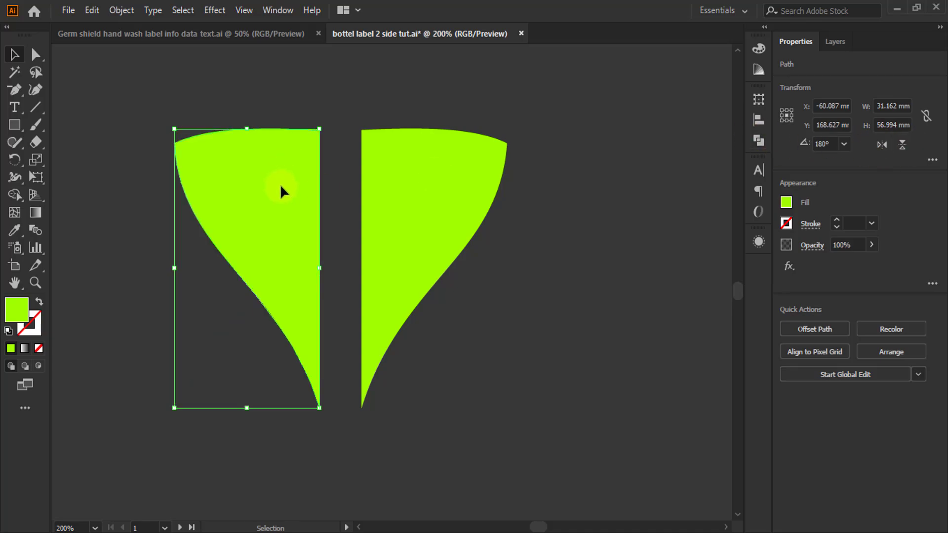
left_click(327, 186)
left_click_drag(302, 187, 359, 311)
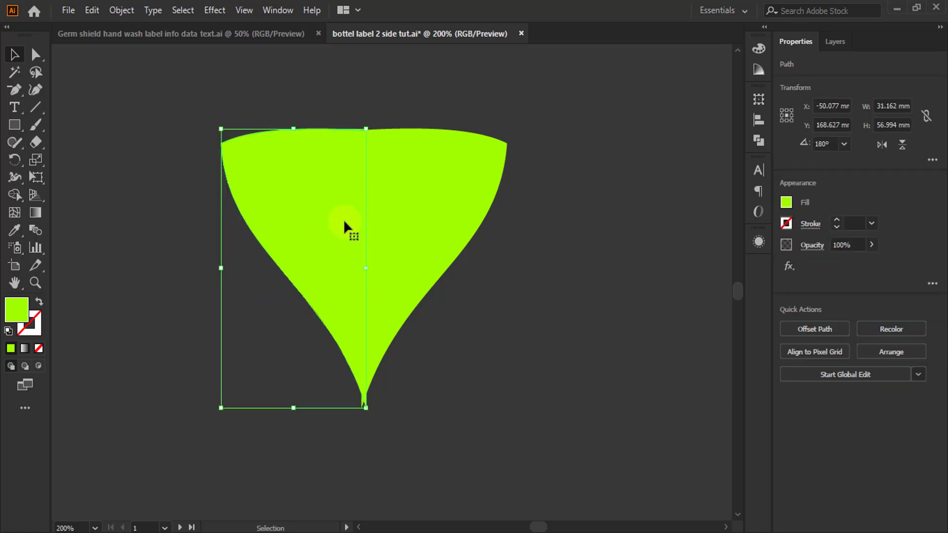
left_click_drag(307, 124, 444, 267)
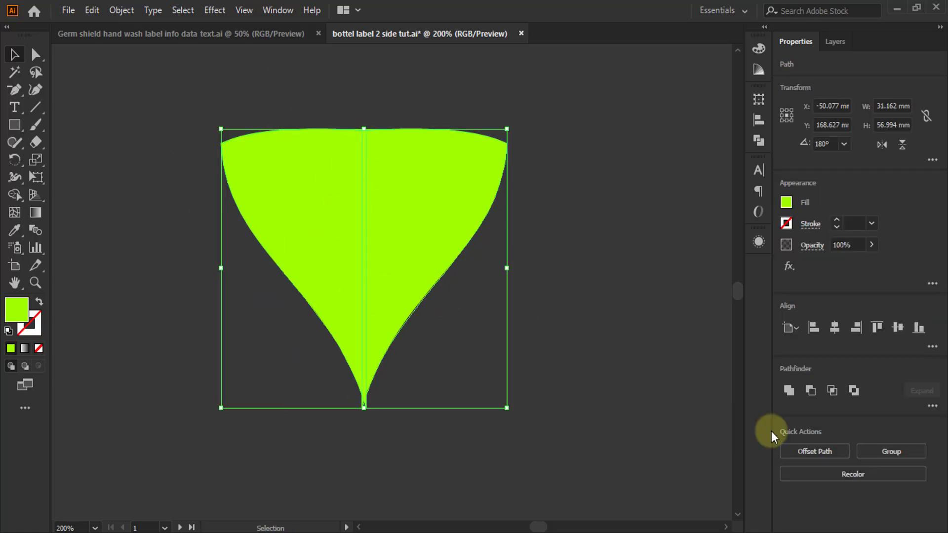
left_click(787, 391)
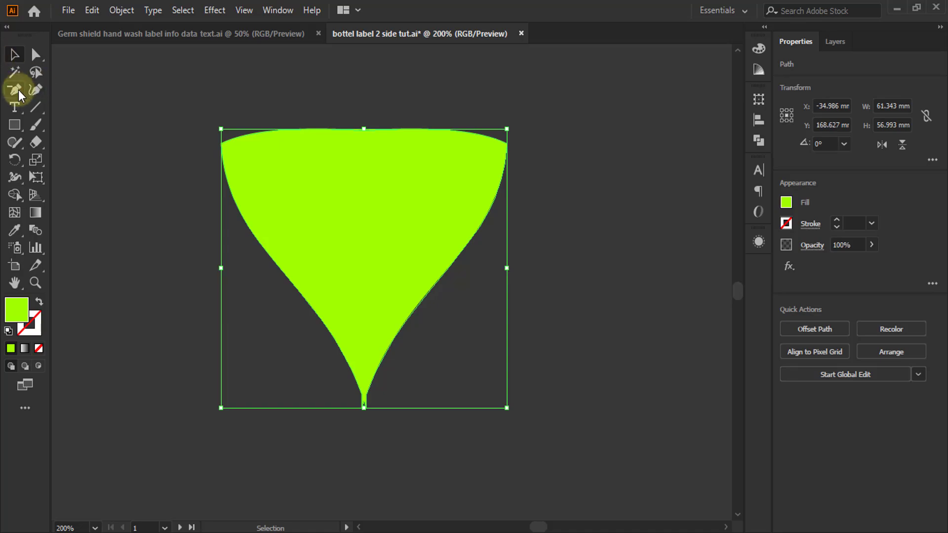
- Delete the four anchor points around the notched stem at the shield's bottom so it ends in a single tip
left_click_drag(19, 90, 59, 126)
scroll(366, 409, "up", 7)
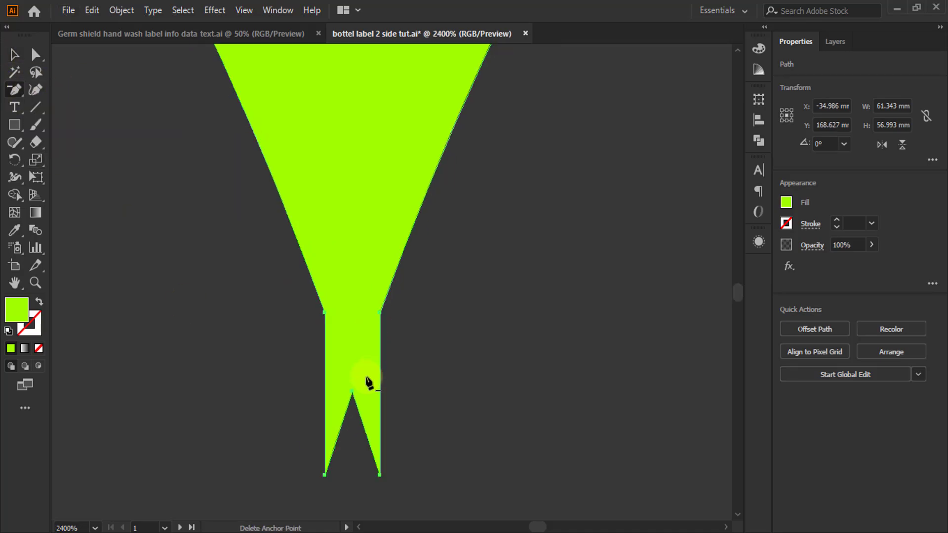
scroll(381, 335, "down", 1)
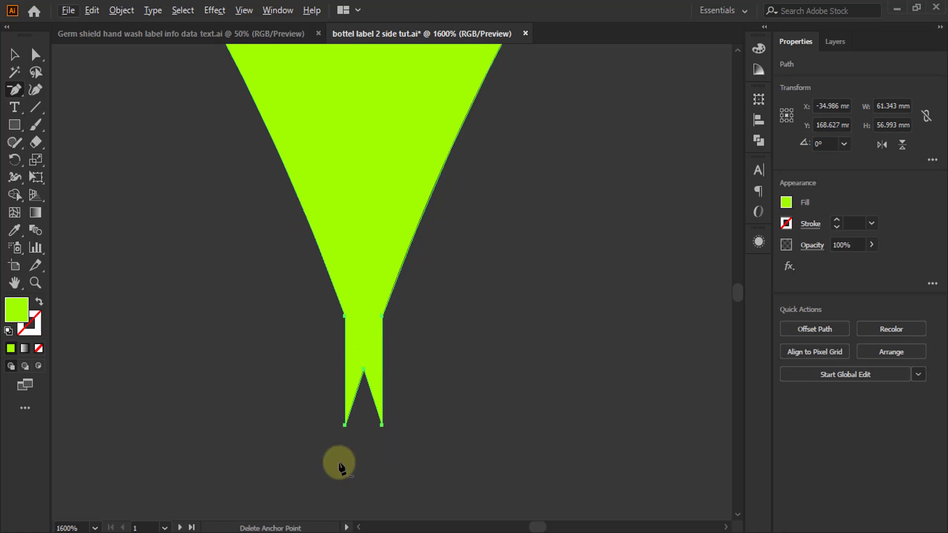
left_click(344, 425)
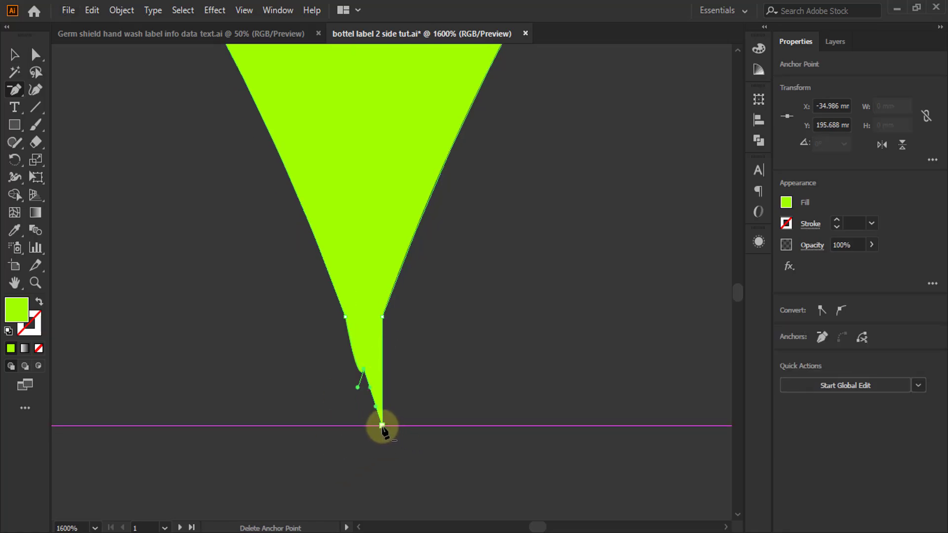
left_click(382, 425)
left_click(382, 317)
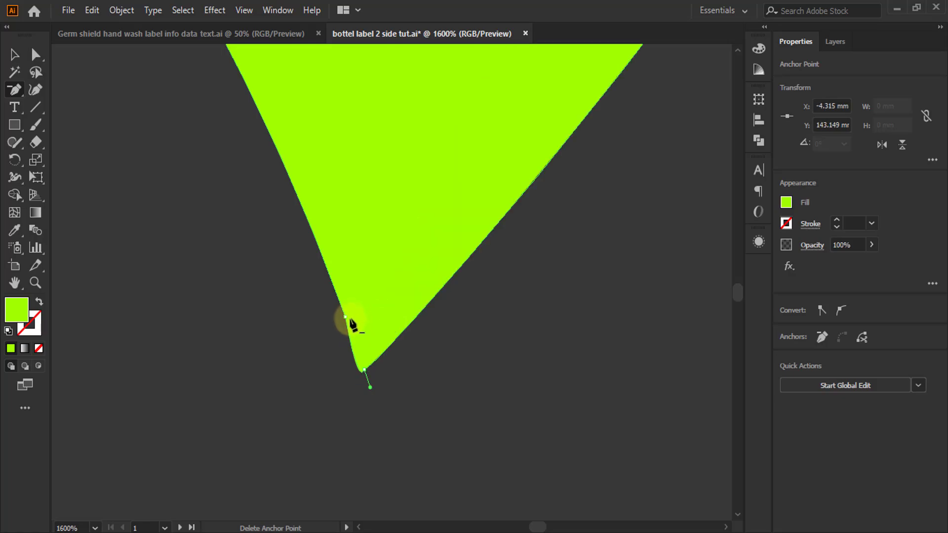
left_click(344, 320)
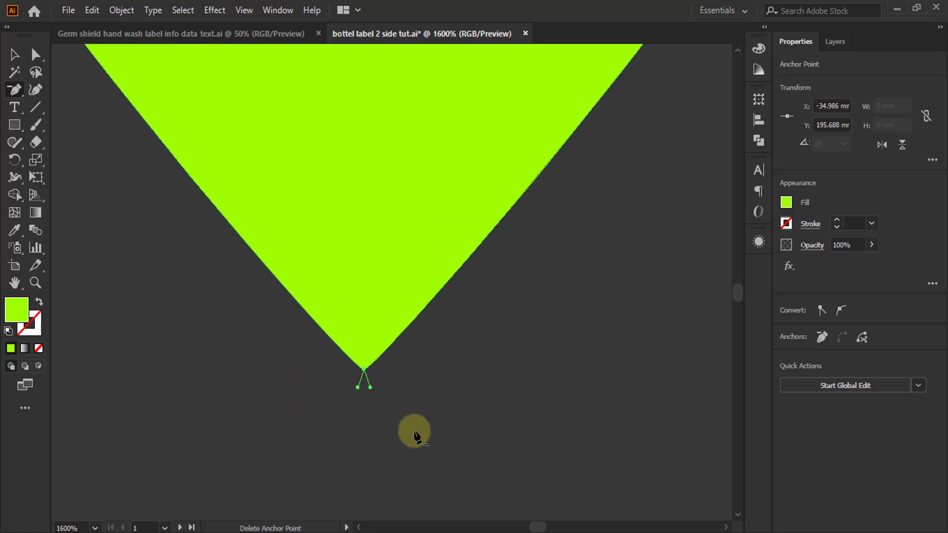
scroll(409, 432, "down", 5)
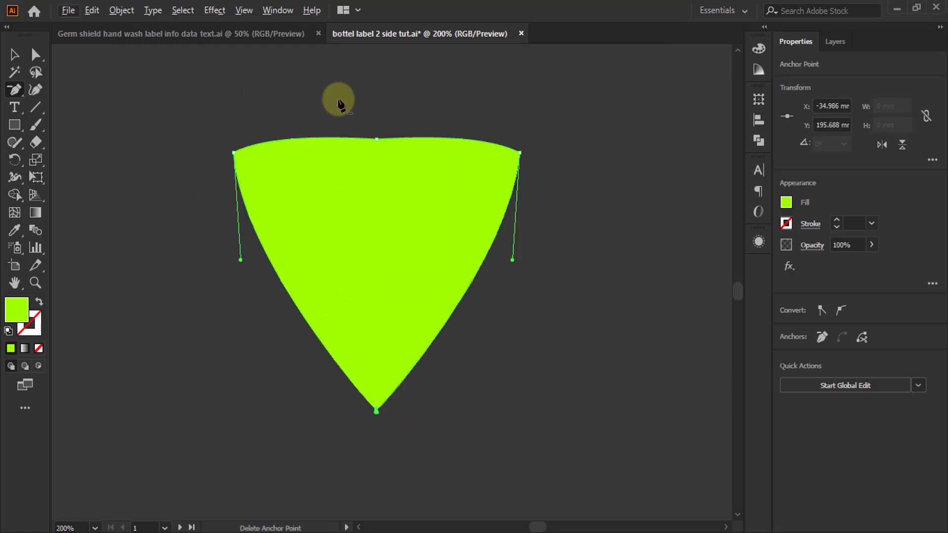
- Round the shield's two upper corners to a radius of 5.63 mm
left_click(36, 54)
left_click_drag(201, 95, 245, 176)
left_click(512, 169)
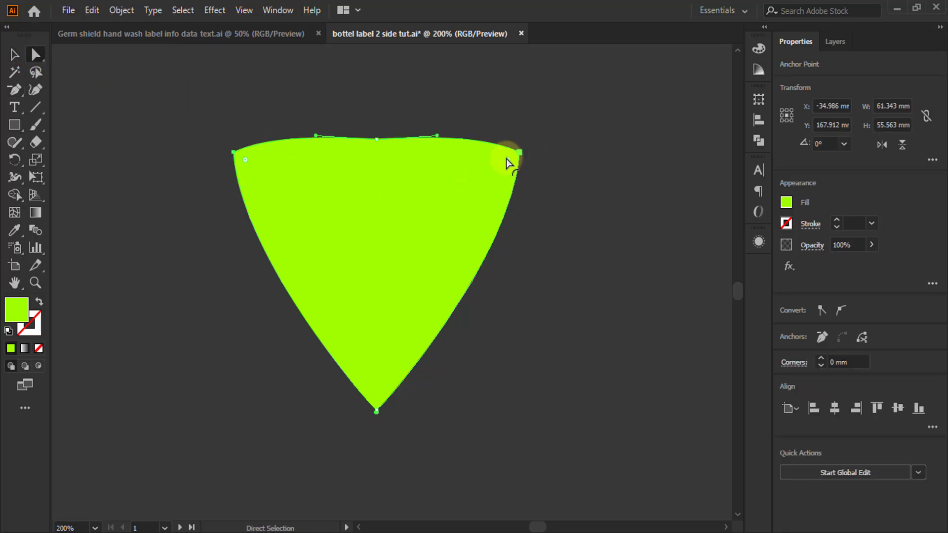
left_click_drag(504, 159, 499, 182)
scroll(271, 239, "down", 3)
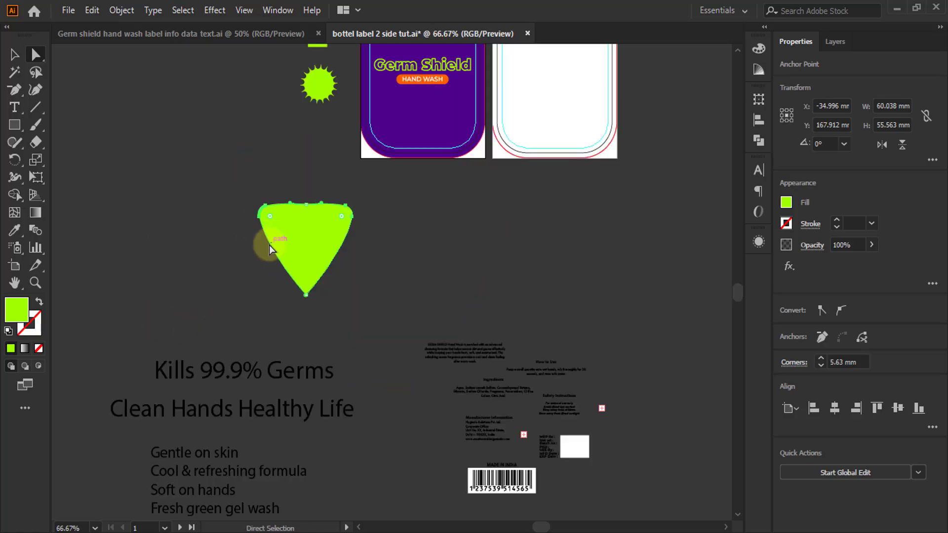
scroll(287, 238, "up", 2)
- Swap the shield's fill and stroke to make it a green outline, and move it over the purple label's Germ Shield lettering
left_click(13, 55)
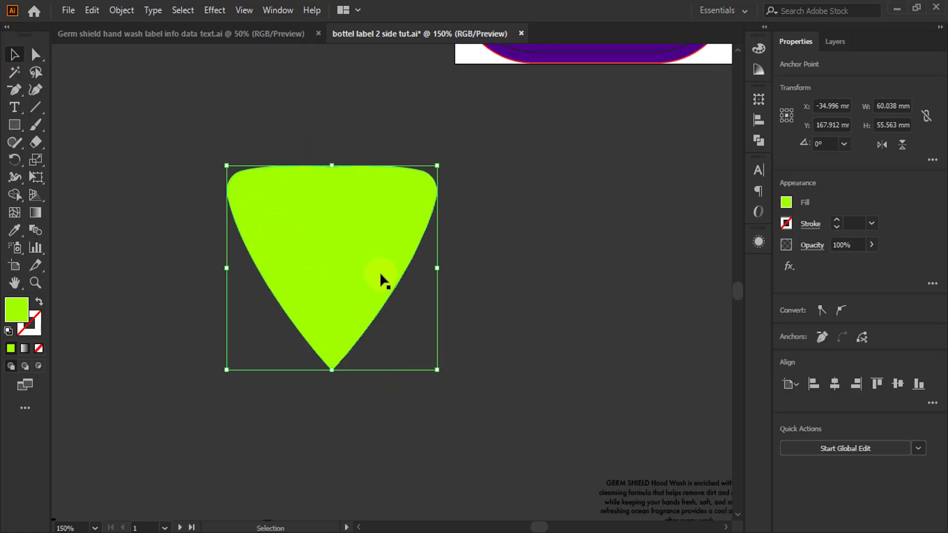
scroll(380, 271, "down", 2)
scroll(368, 334, "up", 2)
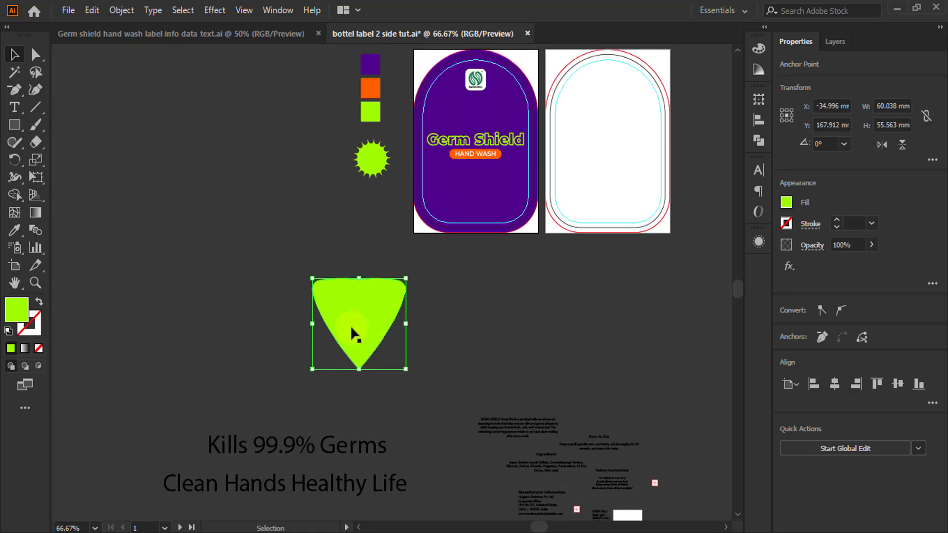
key("shift+x")
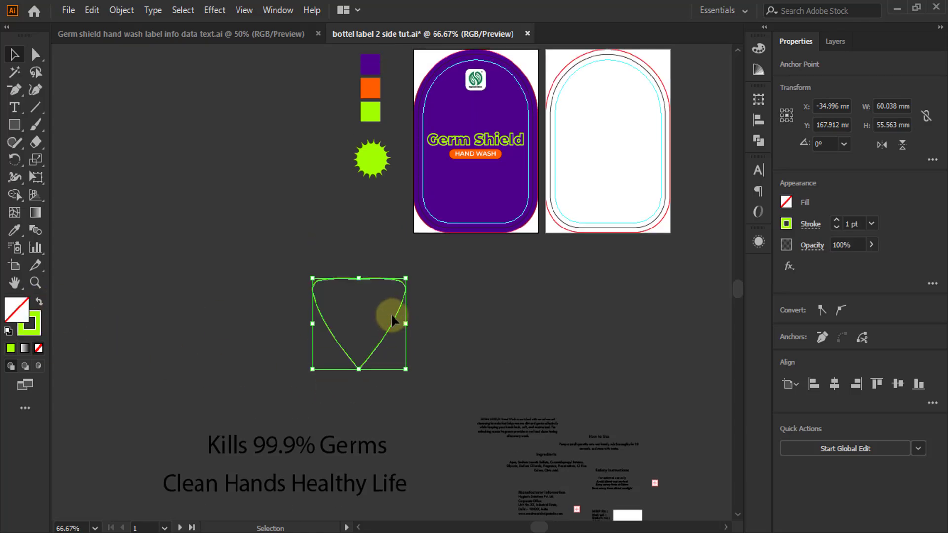
left_click_drag(390, 335, 506, 152)
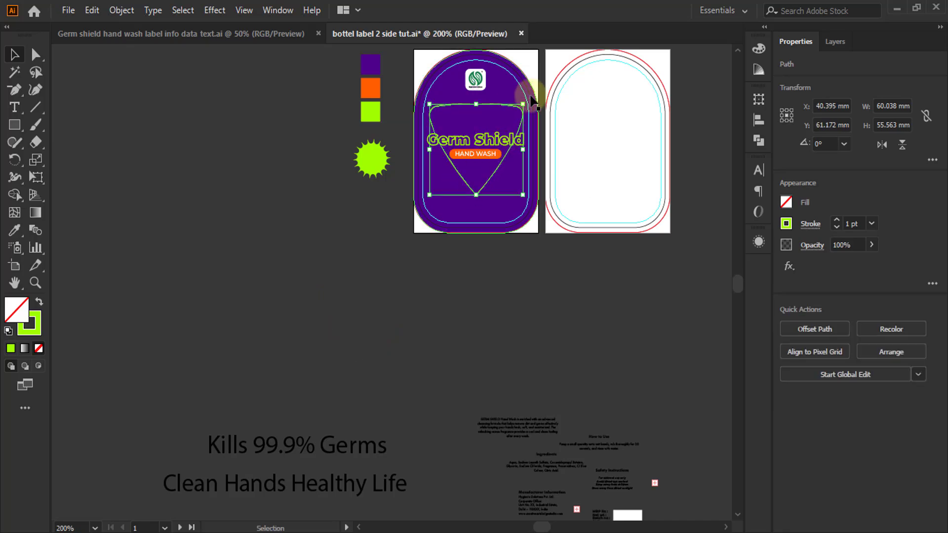
- Set the shield outline's stroke weight to 4 pt
key("ctrl+equal")
key("ctrl+equal")
key("ctrl+equal")
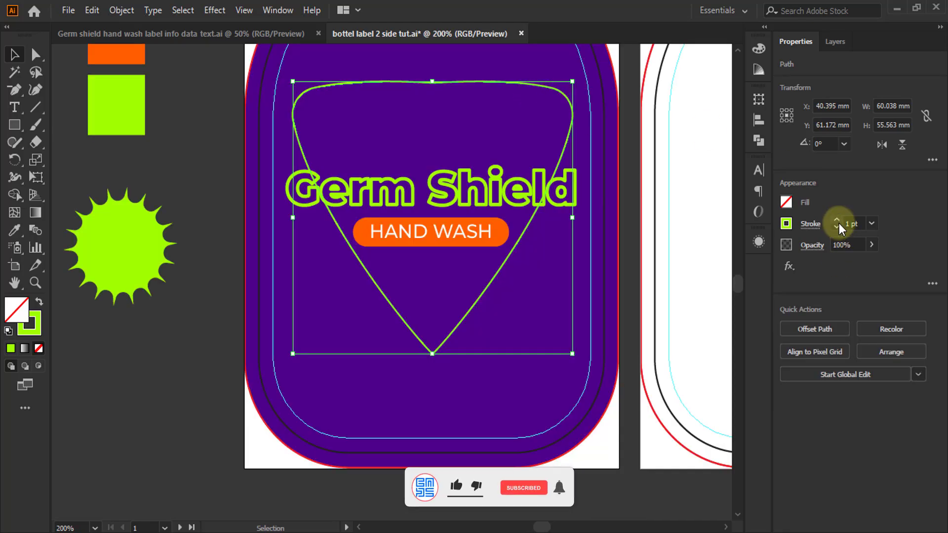
left_click(836, 219)
left_click(836, 219)
left_click(837, 220)
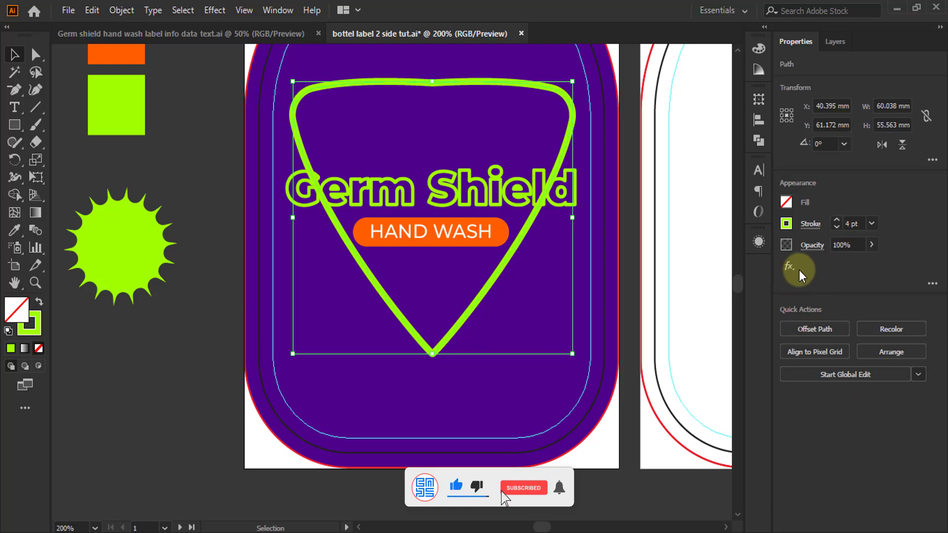
- Apply the lens-shaped width profile, tapered at both ends, to the shield outline's stroke and deselect it
left_click(810, 224)
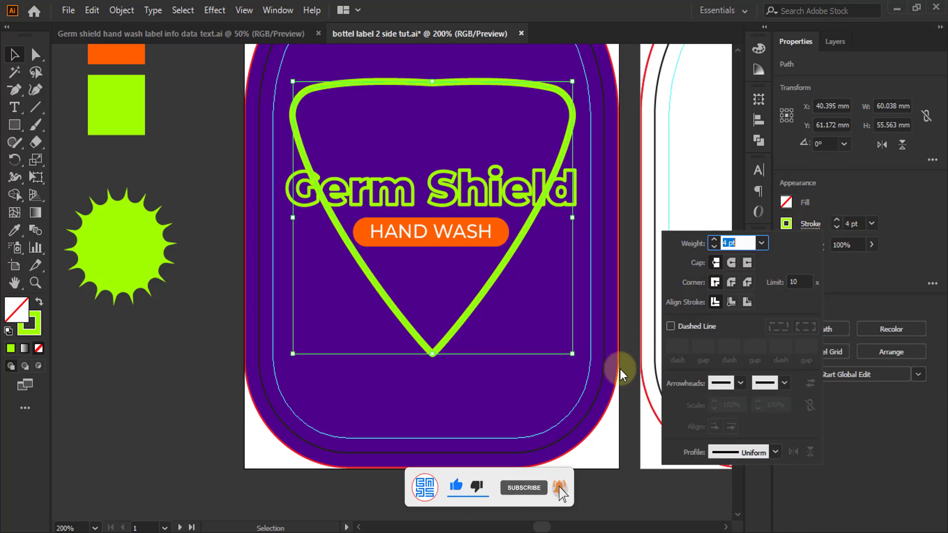
left_click(775, 451)
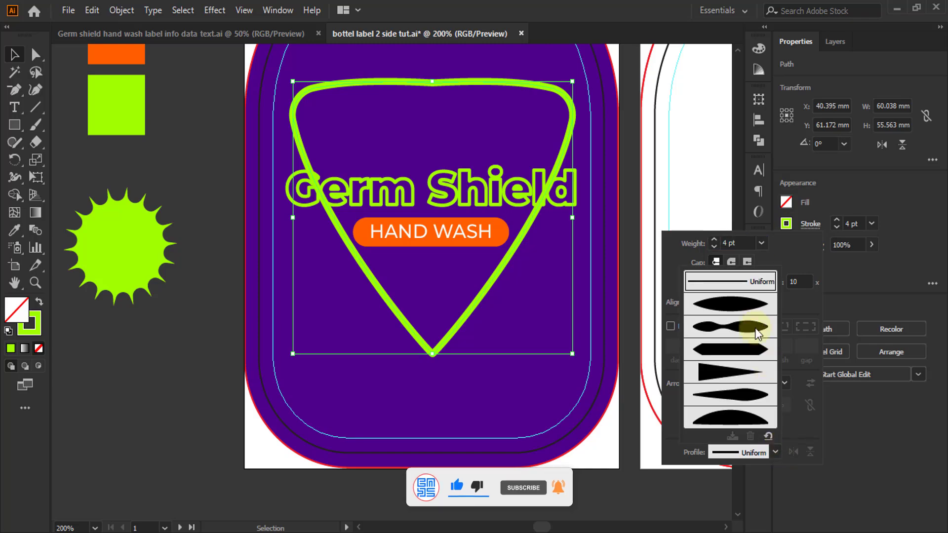
left_click(754, 309)
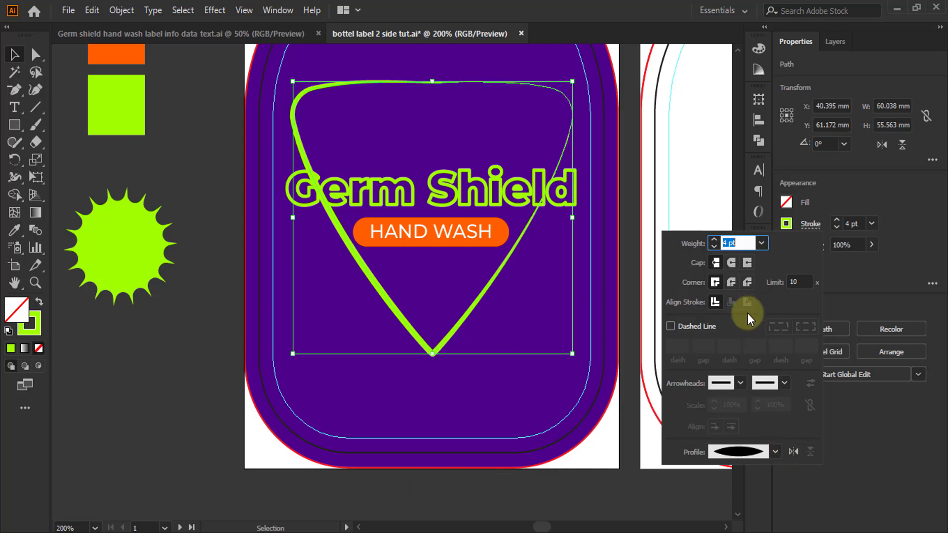
left_click(567, 199)
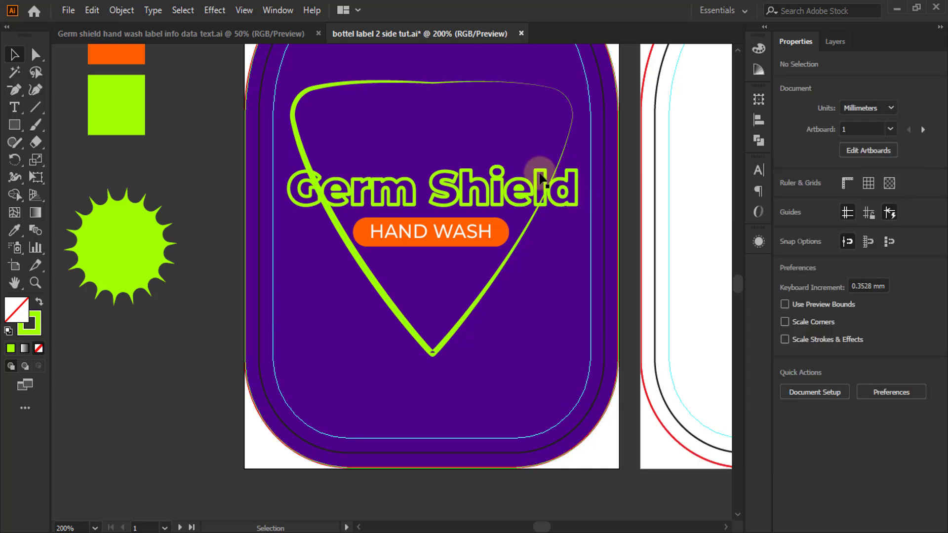
- Draw a rectangle about 86 × 12 mm around the Germ Shield lettering, spanning the label's full width with the lettering's green 2 pt stroke
left_click(285, 167)
left_click(15, 125)
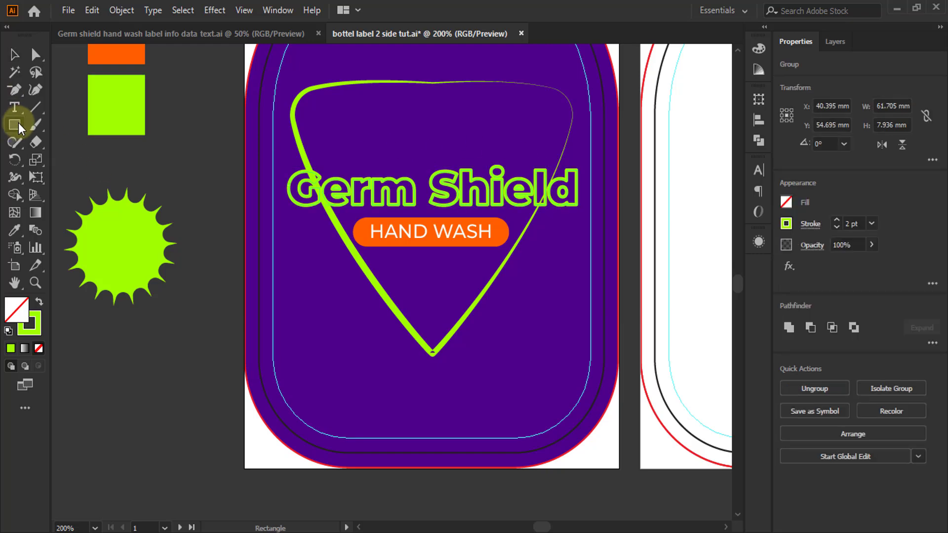
left_click_drag(245, 161, 634, 218)
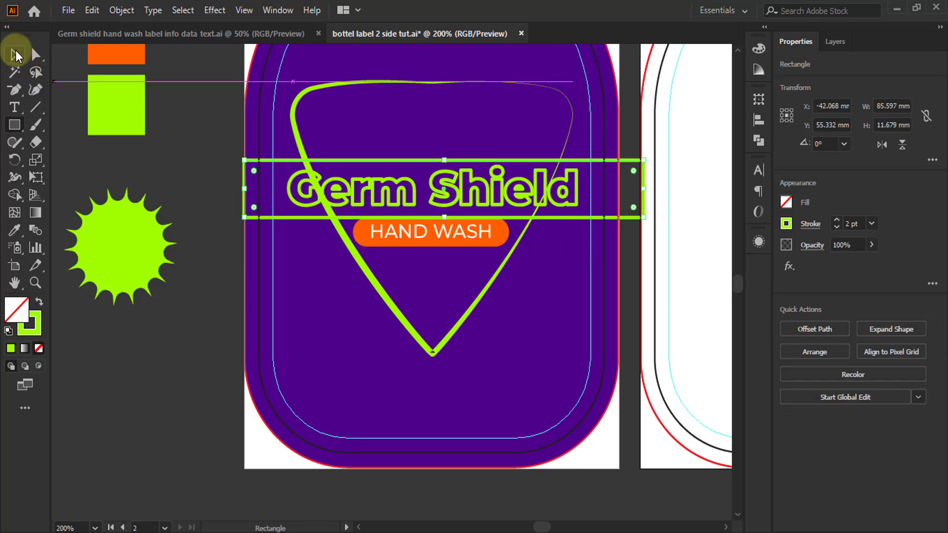
left_click(14, 54)
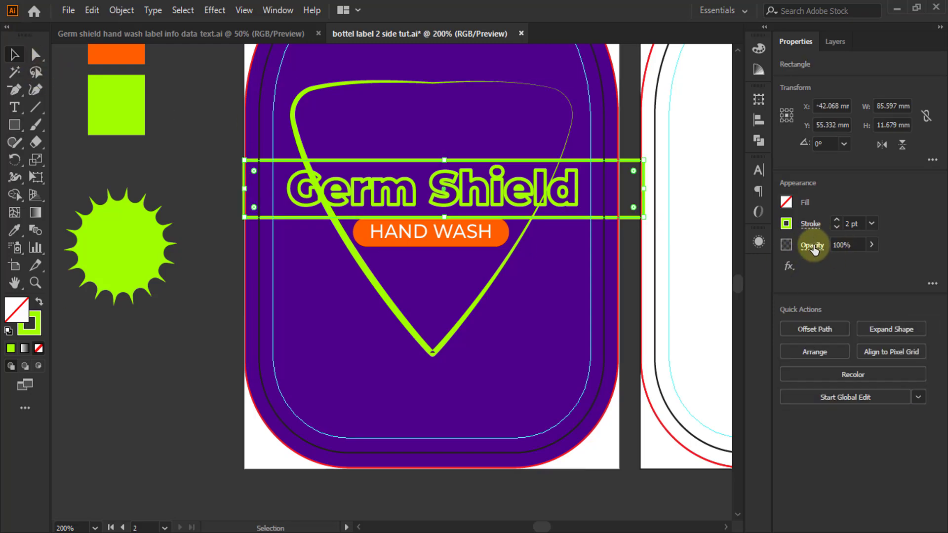
left_click(812, 245)
left_click(810, 221)
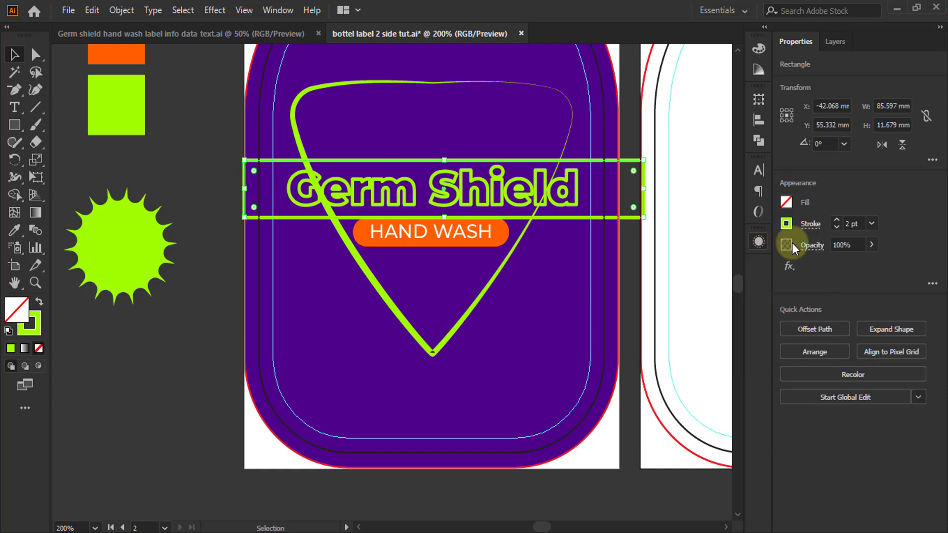
left_click(817, 225)
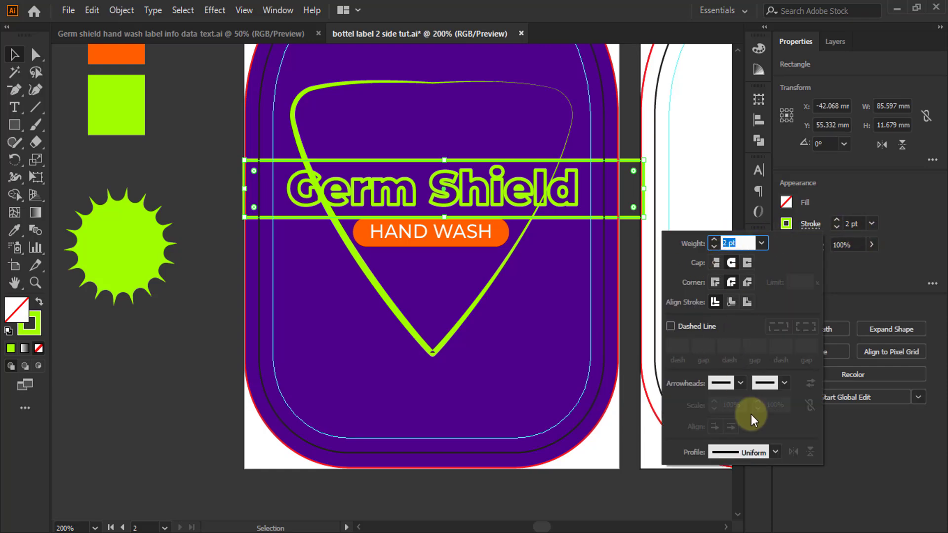
left_click(776, 452)
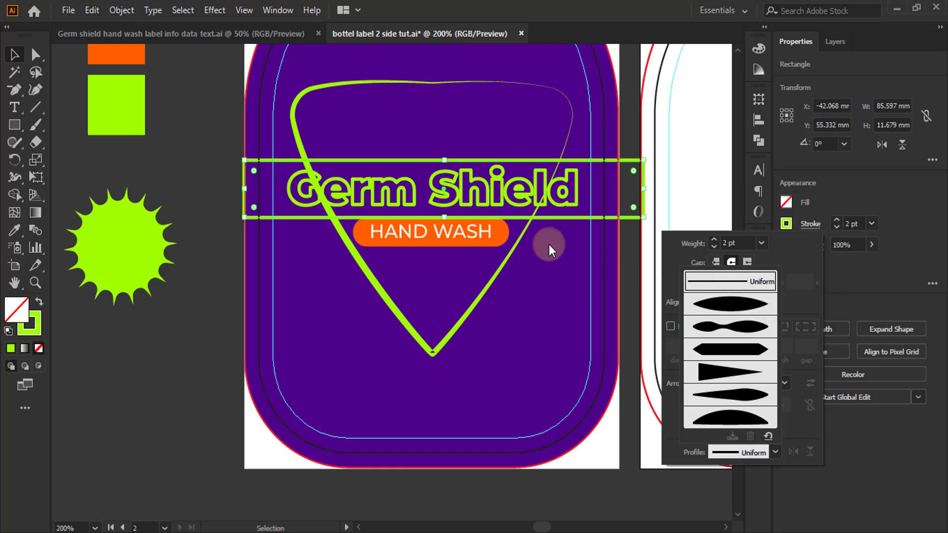
key("Escape")
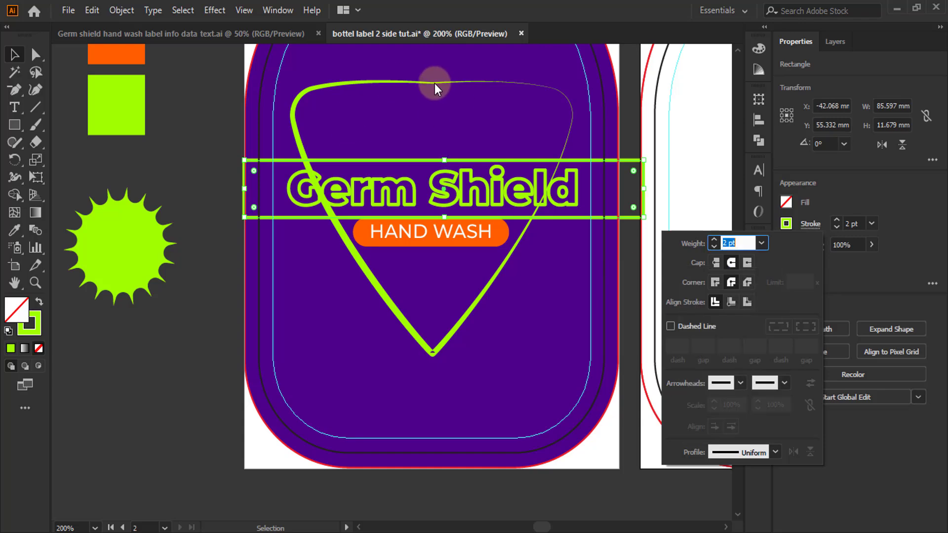
left_click(434, 84)
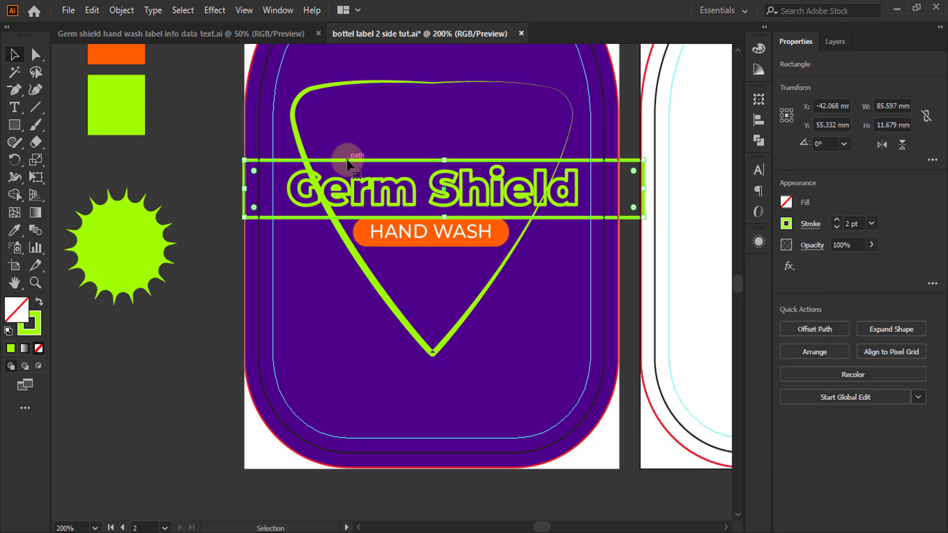
- Centre the rectangle horizontally on the shield outline, then deselect everything
left_click(334, 88, "shift")
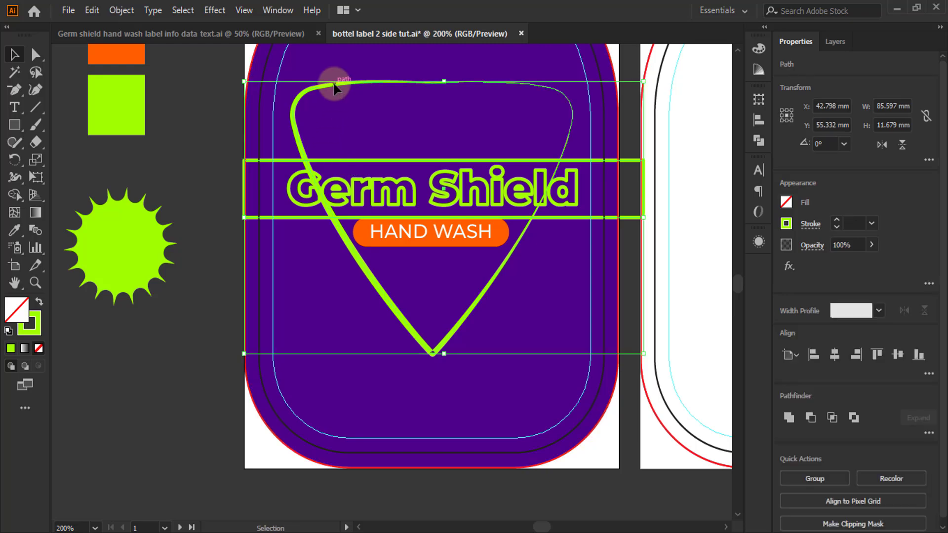
left_click(834, 355)
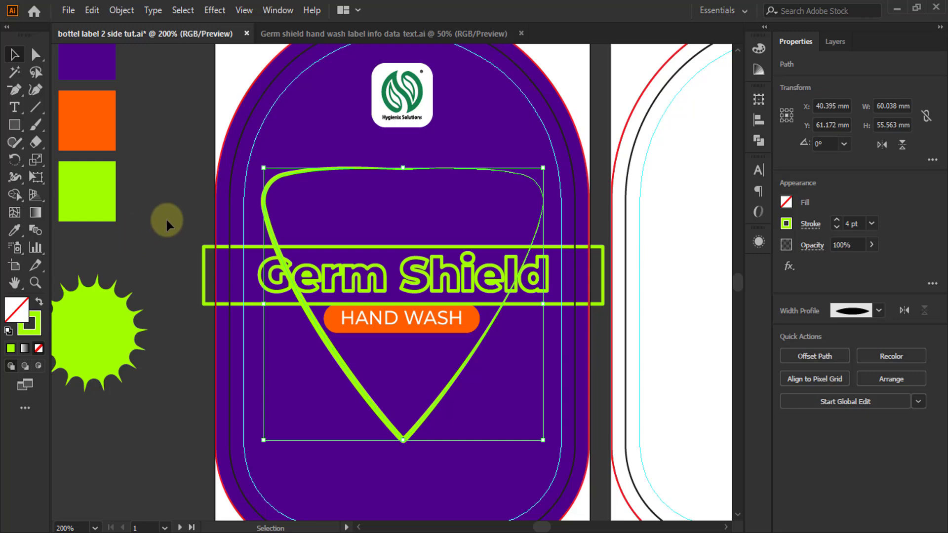
left_click(153, 203)
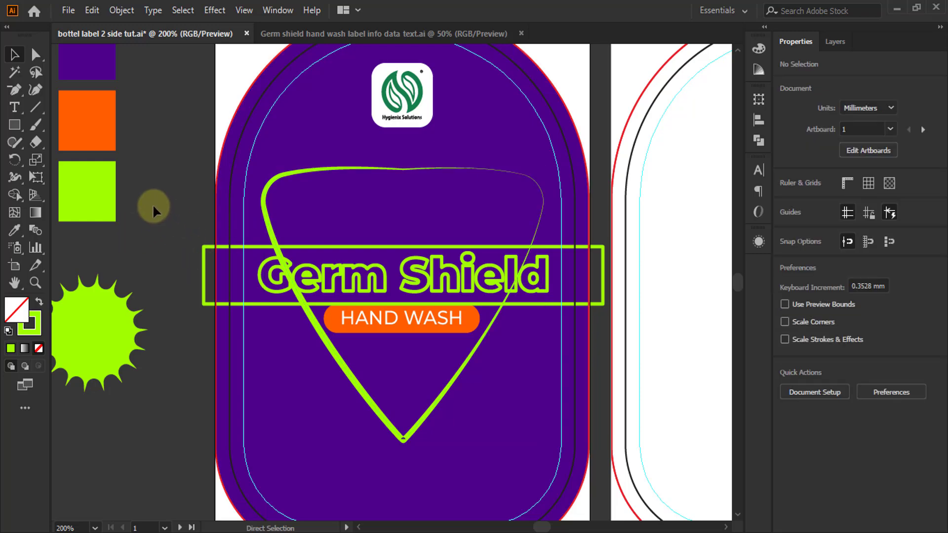
- Show the rulers and place a horizontal guide along the rectangle's top edge
key("ctrl+r")
left_click_drag(284, 44, 290, 247)
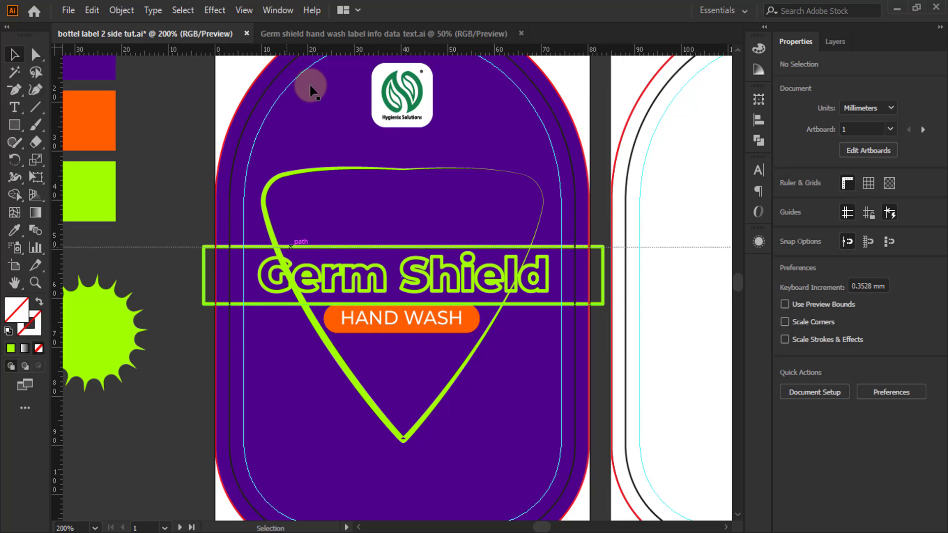
- Place a horizontal guide along the bottom edge of the rectangle around the Germ Shield lettering, and delete the rectangle
left_click_drag(310, 49, 292, 304)
left_click_drag(206, 269, 185, 377)
key("Delete")
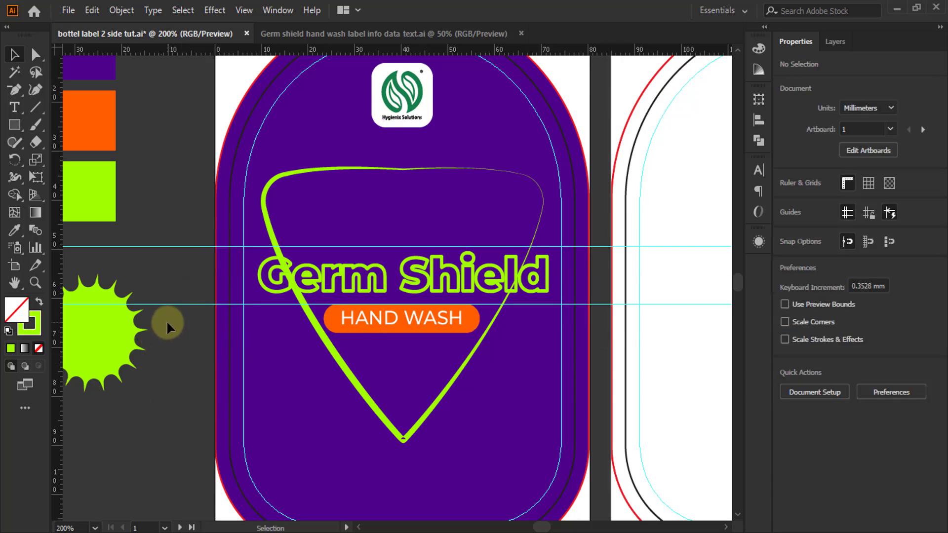
- Cut the shield outline's left side with the Scissors tool where it meets the upper horizontal guide
left_click(387, 178)
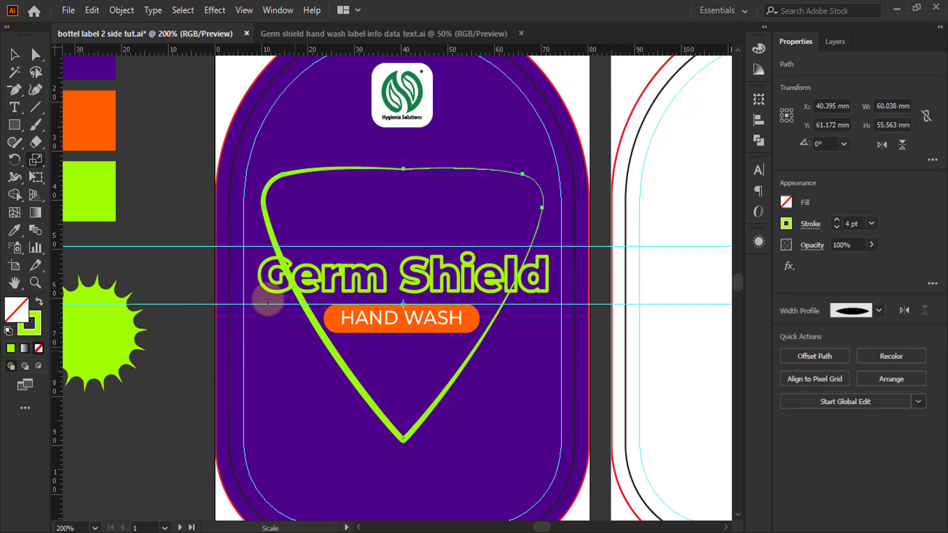
left_click(36, 144)
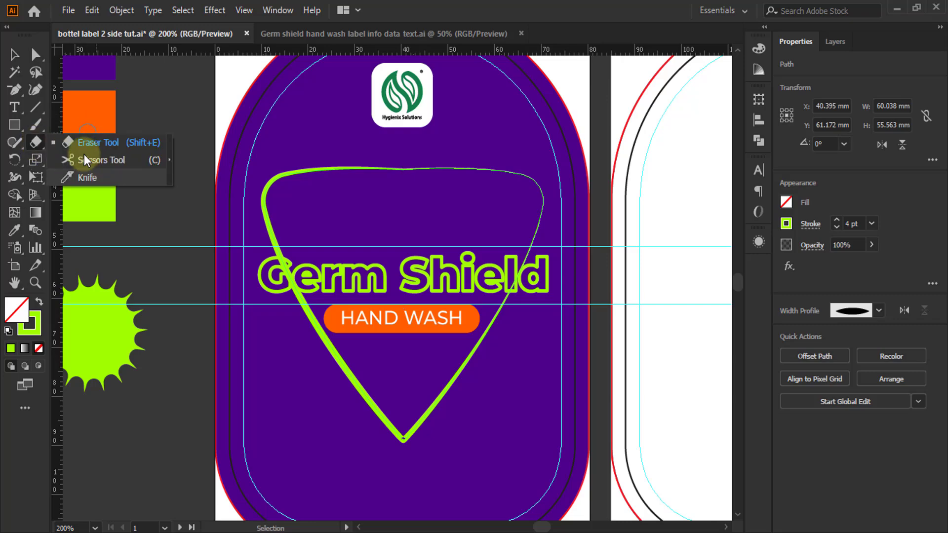
key("c")
scroll(281, 222, "up", 5)
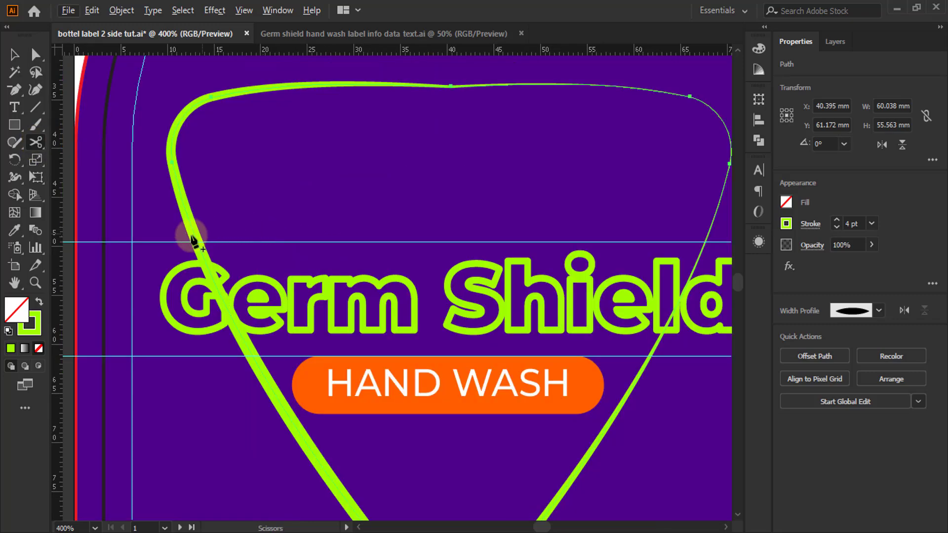
scroll(186, 239, "up", 3)
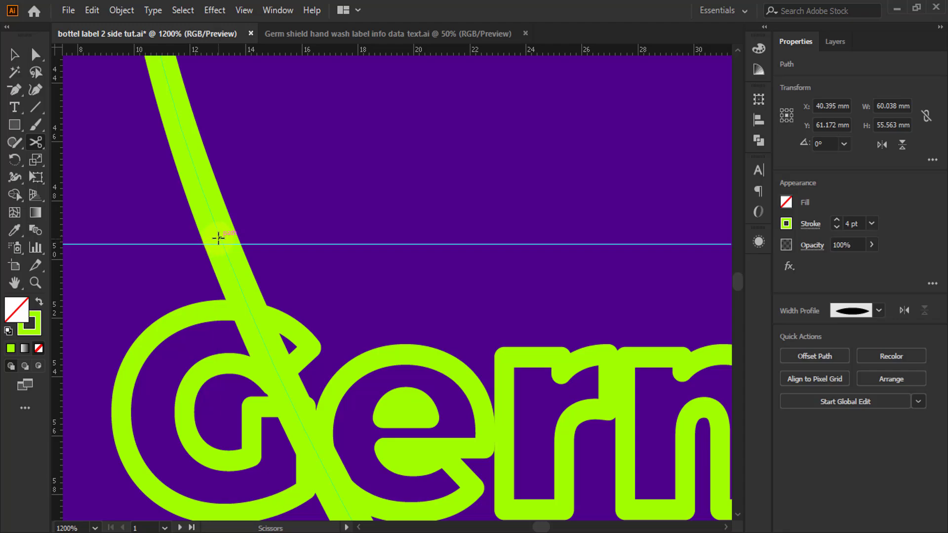
left_click(219, 237)
scroll(277, 210, "down", 2)
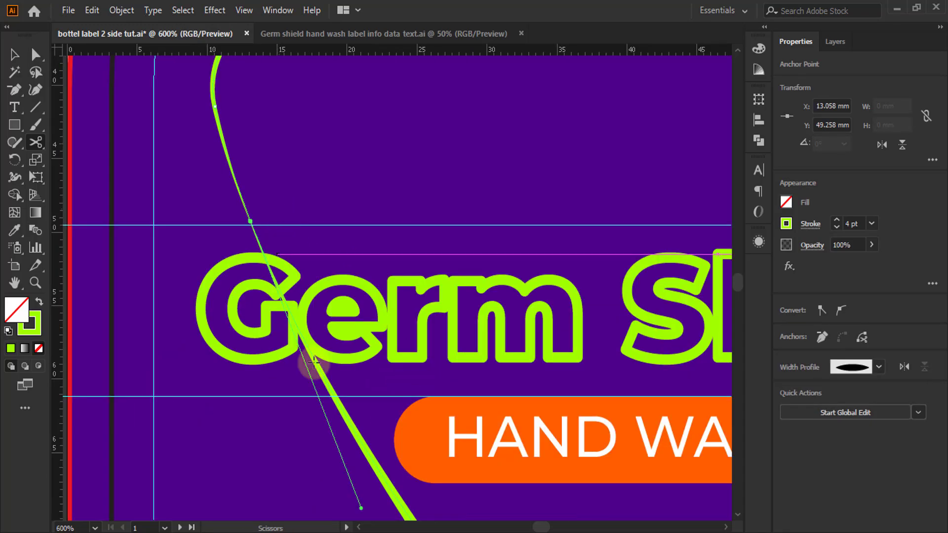
scroll(339, 402, "up", 4)
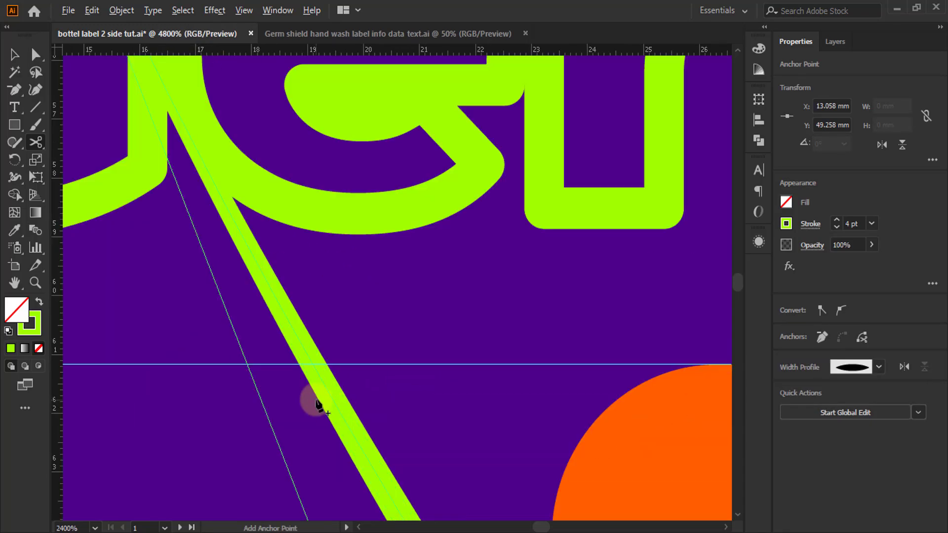
- Cut the shield outline's left side at the lower guide and delete the segment running behind the Germ Shield title
scroll(314, 395, "up", 3)
left_click(333, 323)
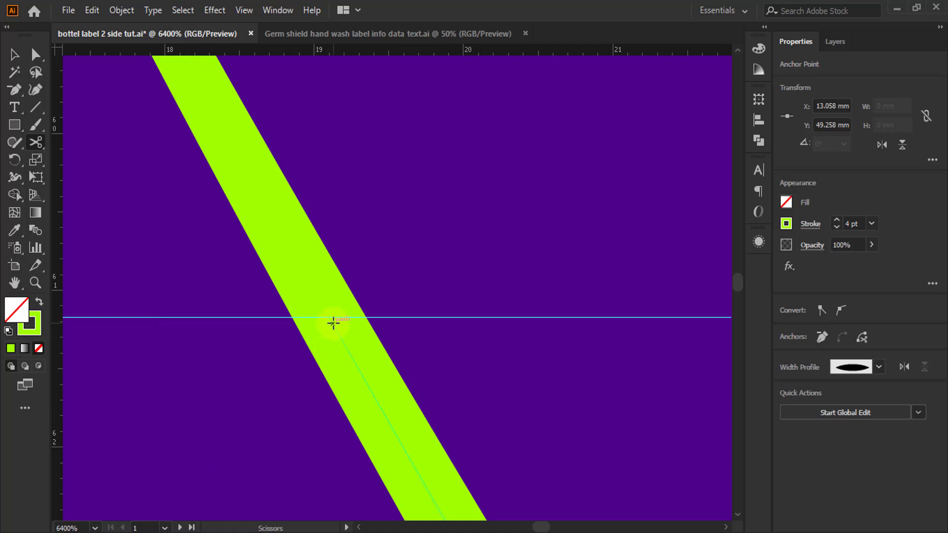
scroll(117, 345, "down", 4)
scroll(152, 352, "down", 2)
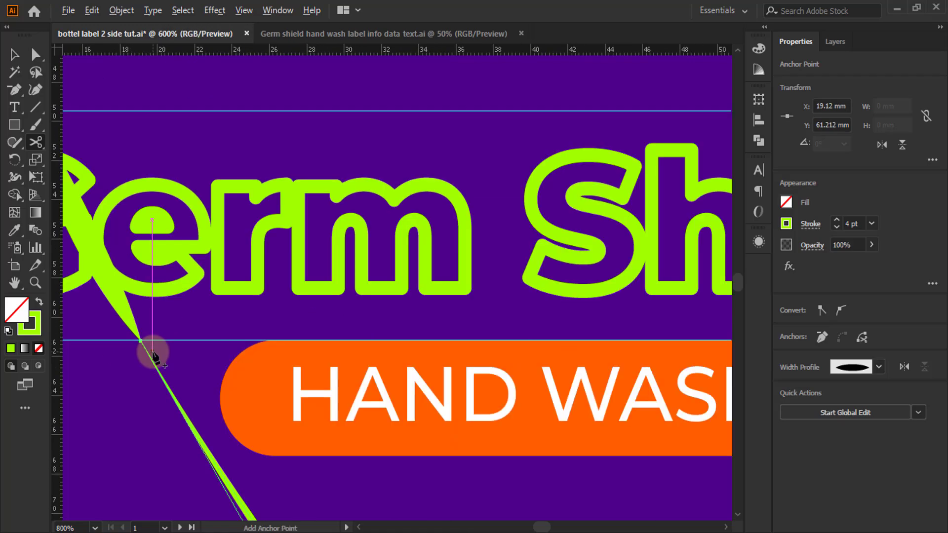
left_click_drag(123, 304, 250, 229)
key("Delete")
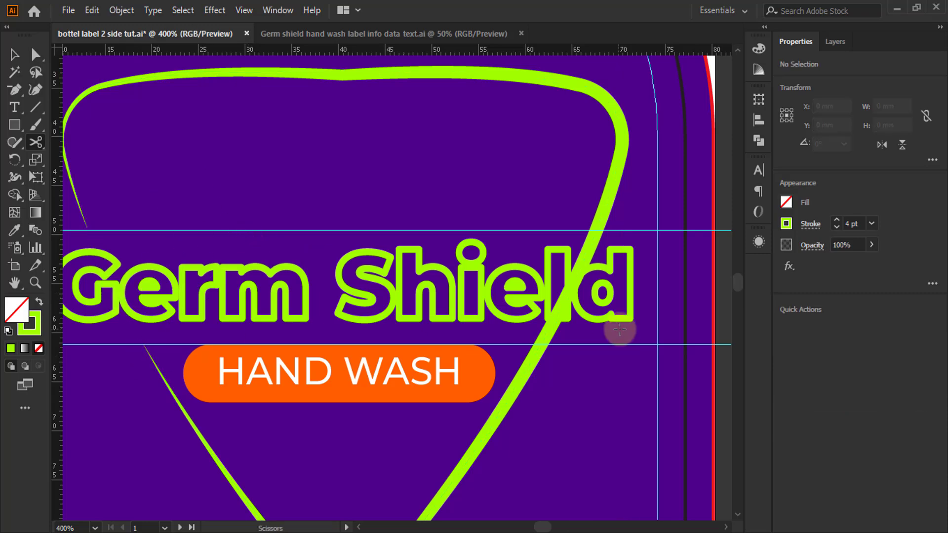
- Cut the shield outline's right side with the Scissors tool at the upper guide above the title
scroll(604, 226, "up", 3)
scroll(602, 214, "up", 2)
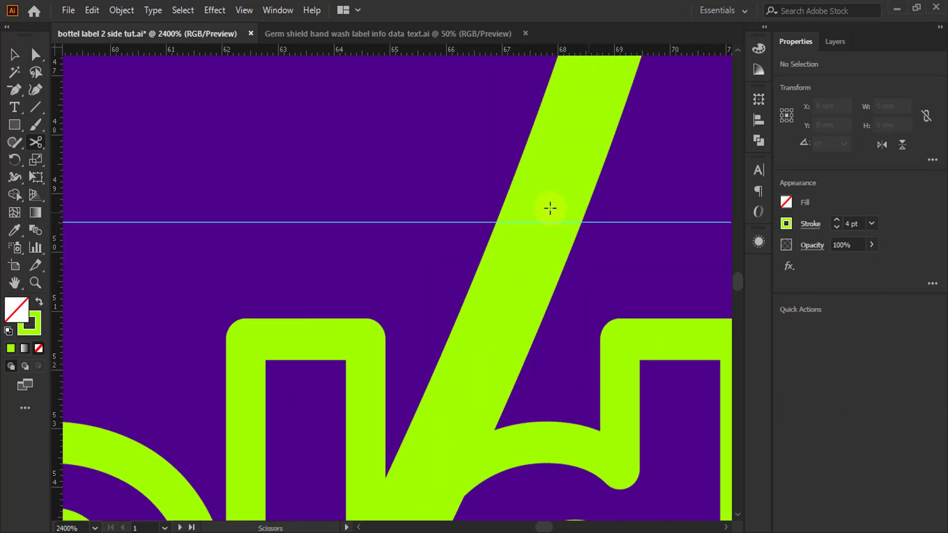
left_click(543, 212)
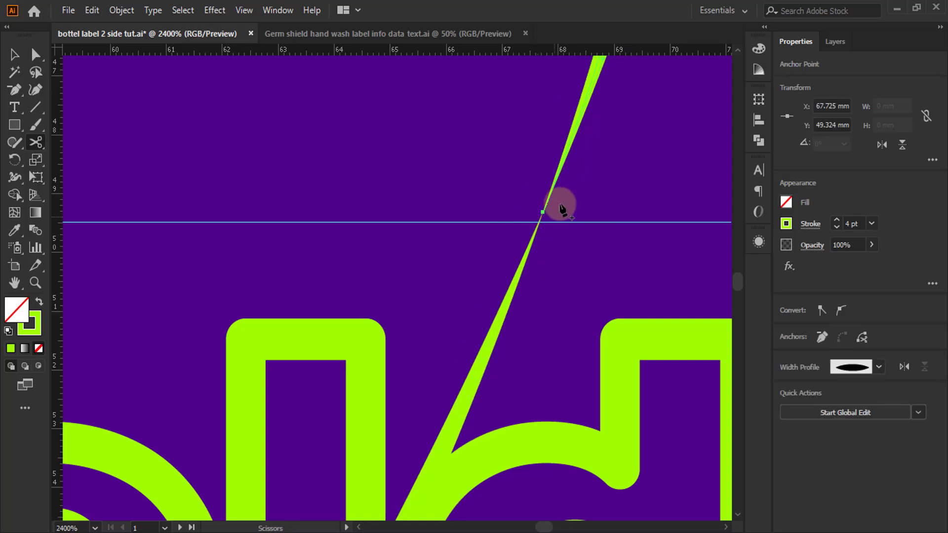
- Cut the shield outline's right side at the lower guide and delete the segment crossing the title
scroll(560, 201, "down", 4)
scroll(520, 307, "up", 3)
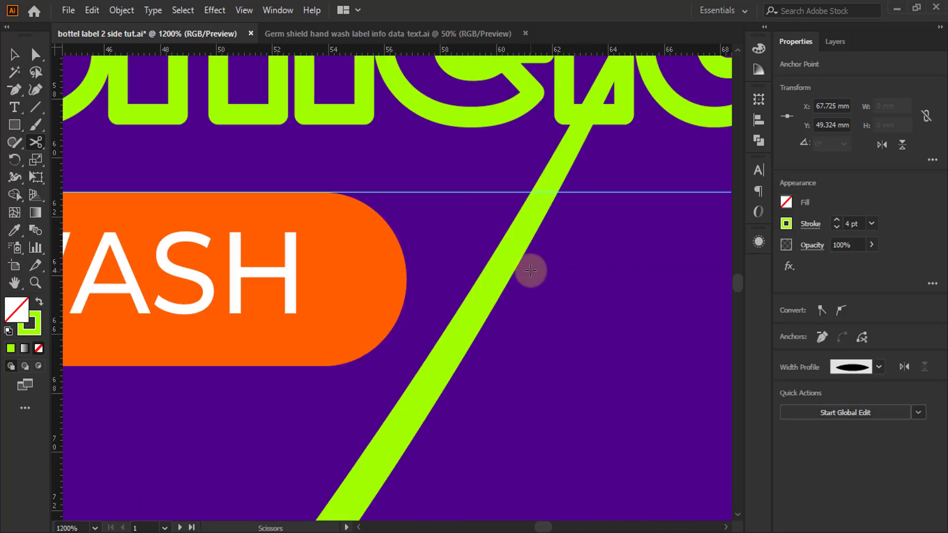
scroll(553, 201, "up", 2)
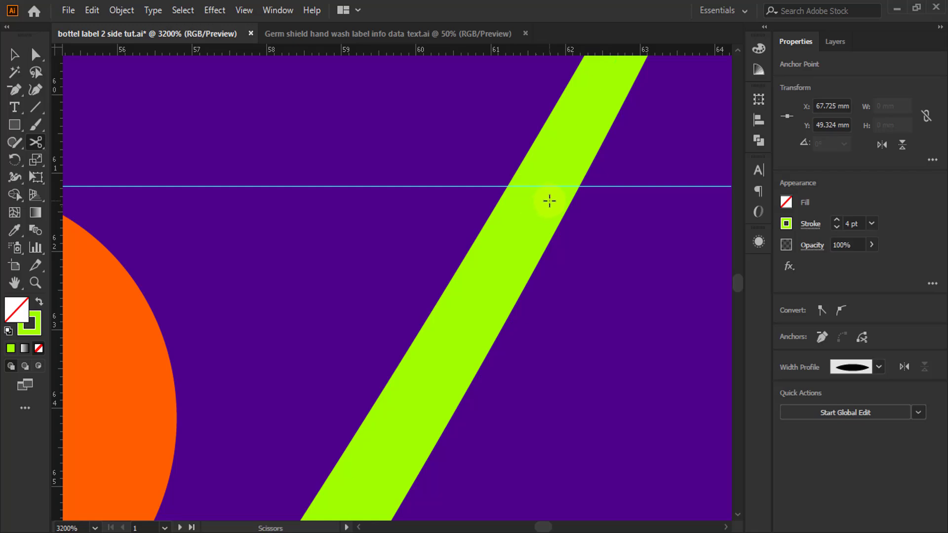
left_click(544, 194)
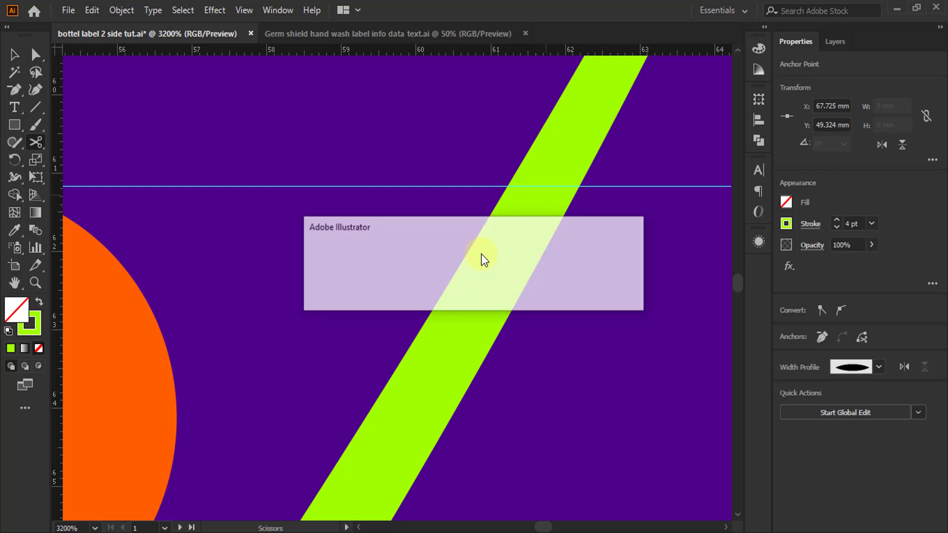
left_click(602, 296)
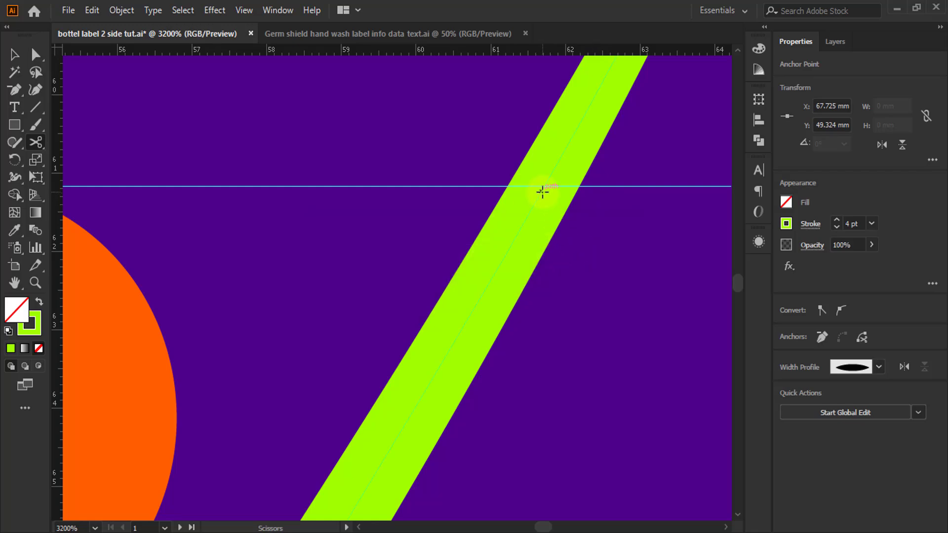
left_click(537, 193)
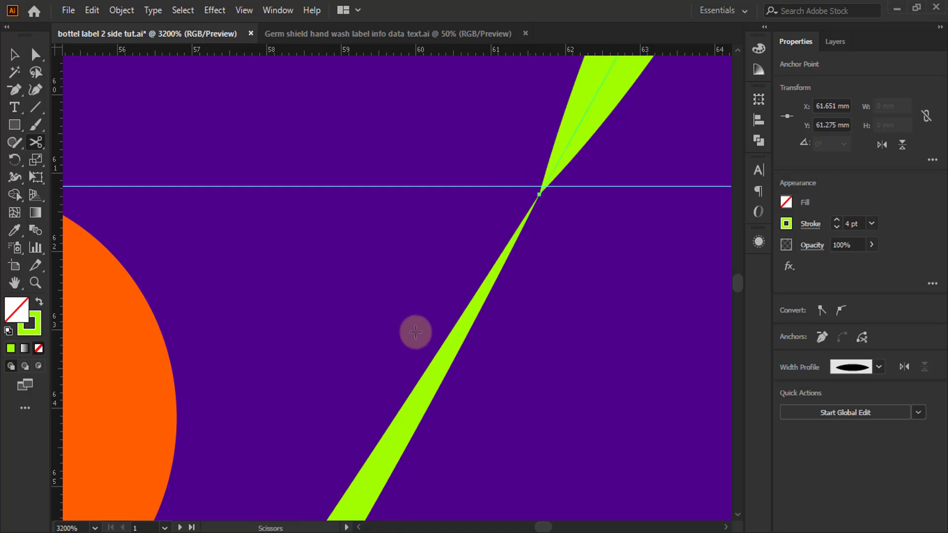
scroll(423, 319, "down", 5)
left_click_drag(491, 217, 272, 202)
key("Delete")
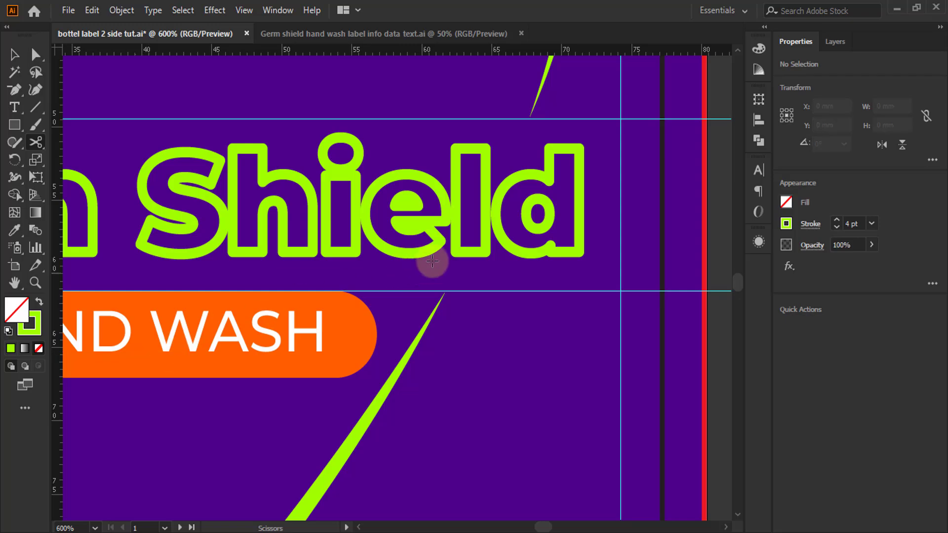
- Give the shield's upper and lower paths the orange swatch colour as their stroke, with no fill
scroll(471, 256, "down", 4)
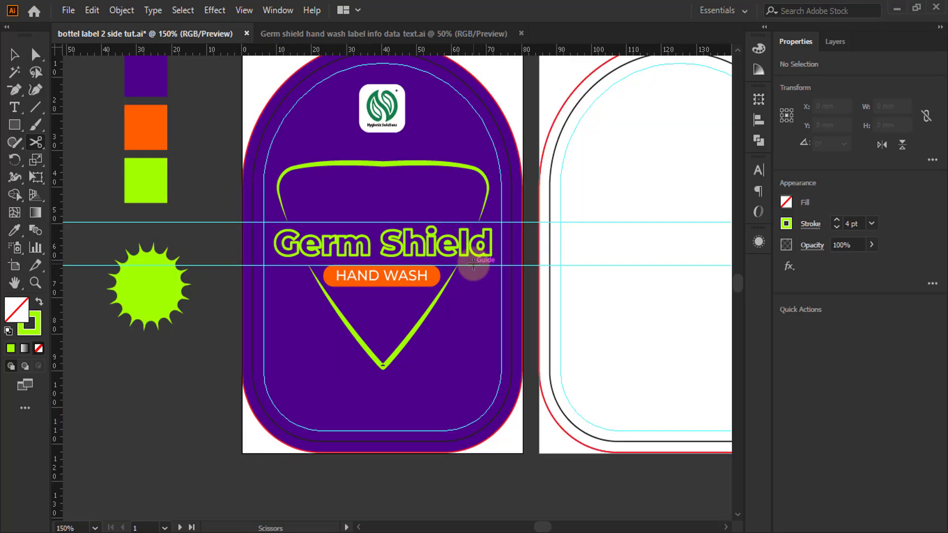
left_click(14, 55)
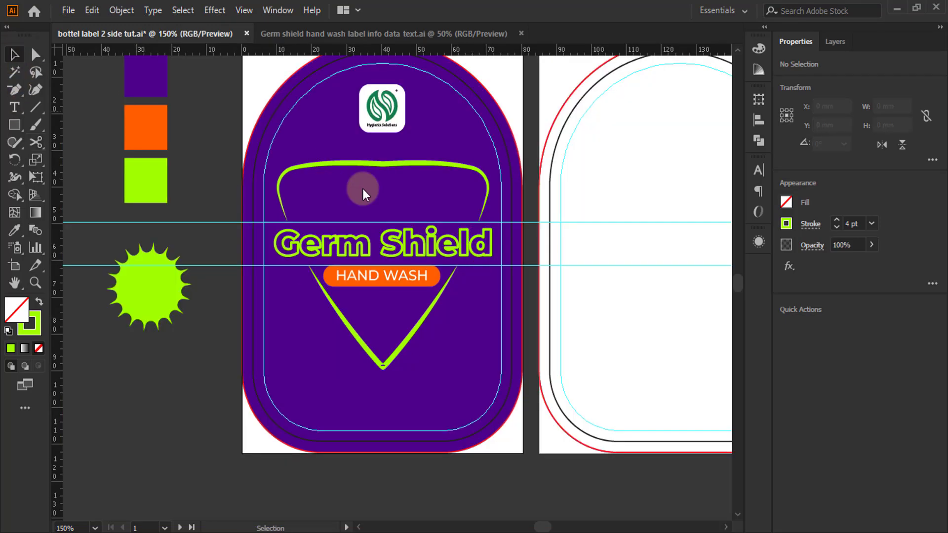
left_click(415, 179)
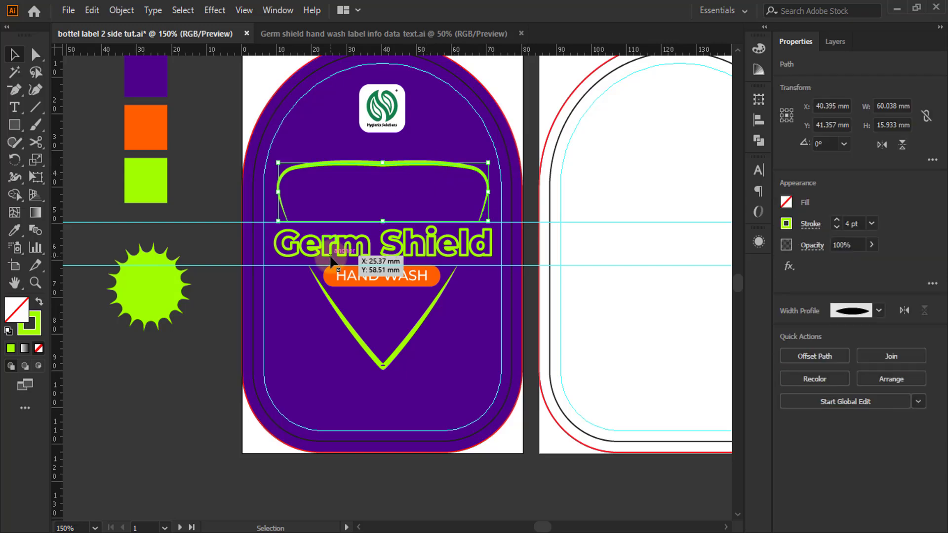
left_click(414, 328, "shift")
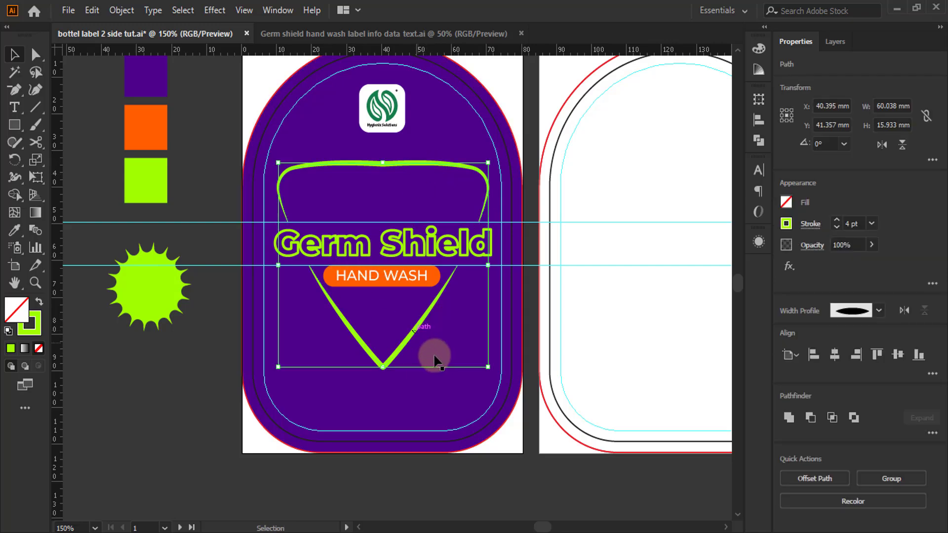
scroll(446, 361, "down", 2)
left_click(14, 229)
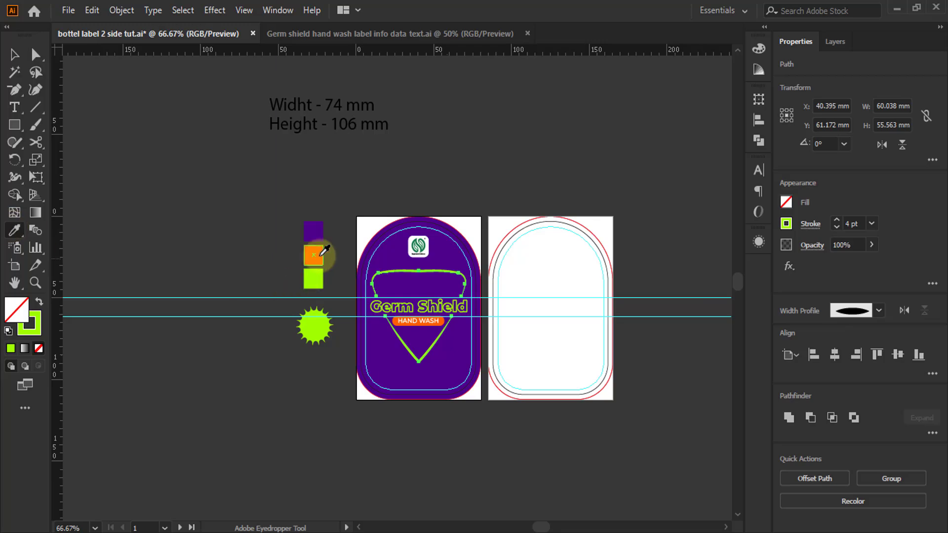
left_click(313, 255)
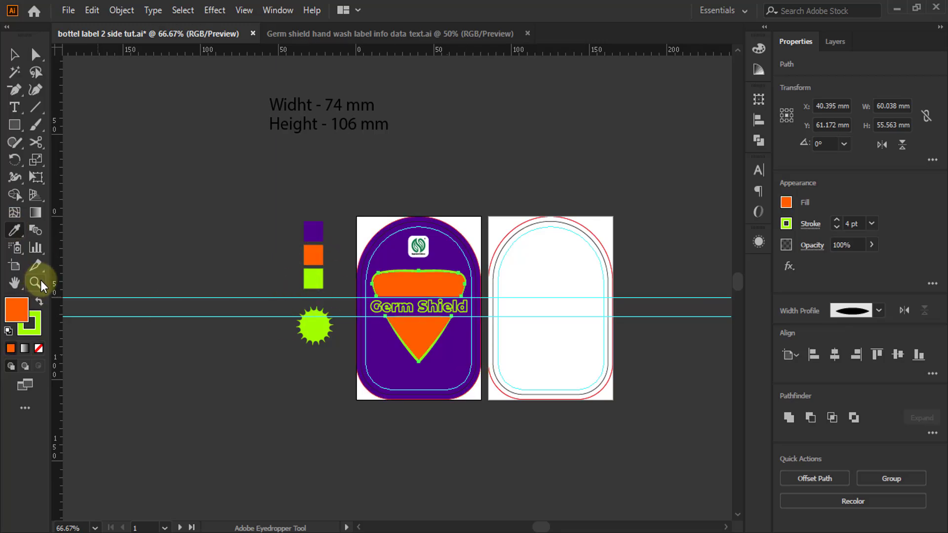
left_click(38, 302)
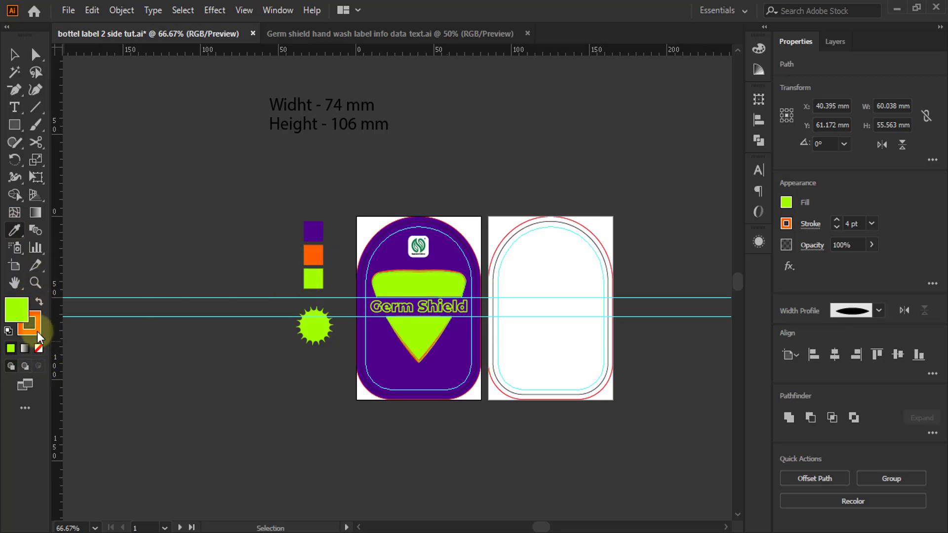
left_click(38, 348)
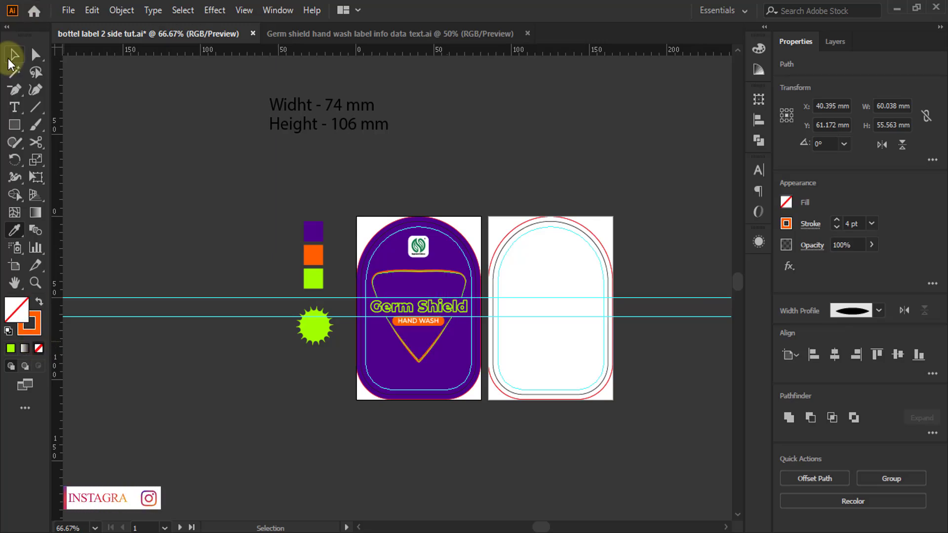
left_click(15, 54)
- Set the stroke weight of both shield paths to 6 pt
scroll(464, 314, "up", 3)
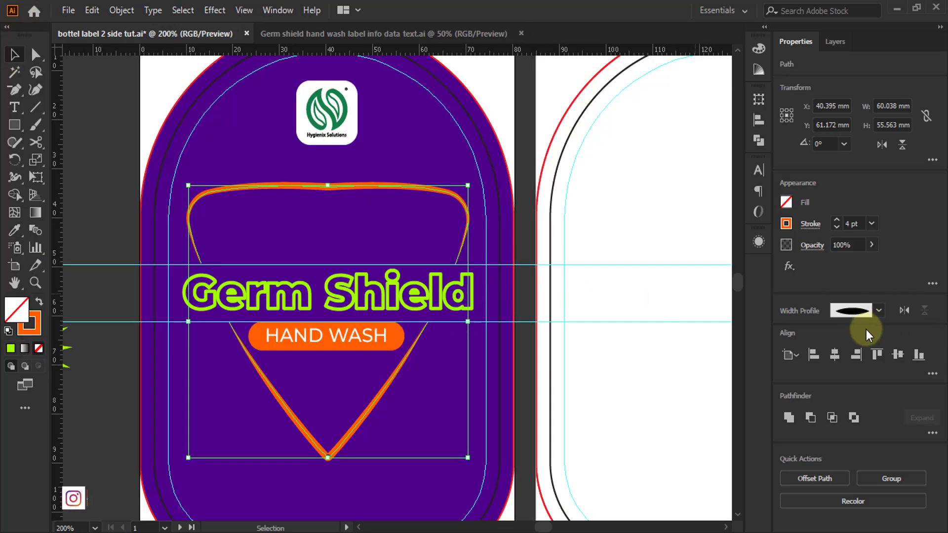
left_click(835, 220)
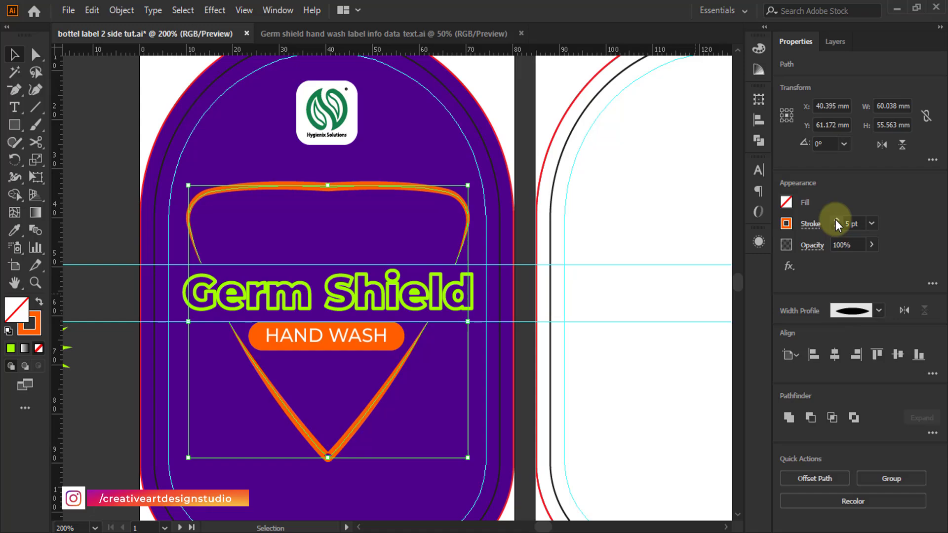
left_click(835, 220)
- Move the green starburst onto the shield's top edge below the logo and bring it to the front
scroll(592, 232, "down", 1)
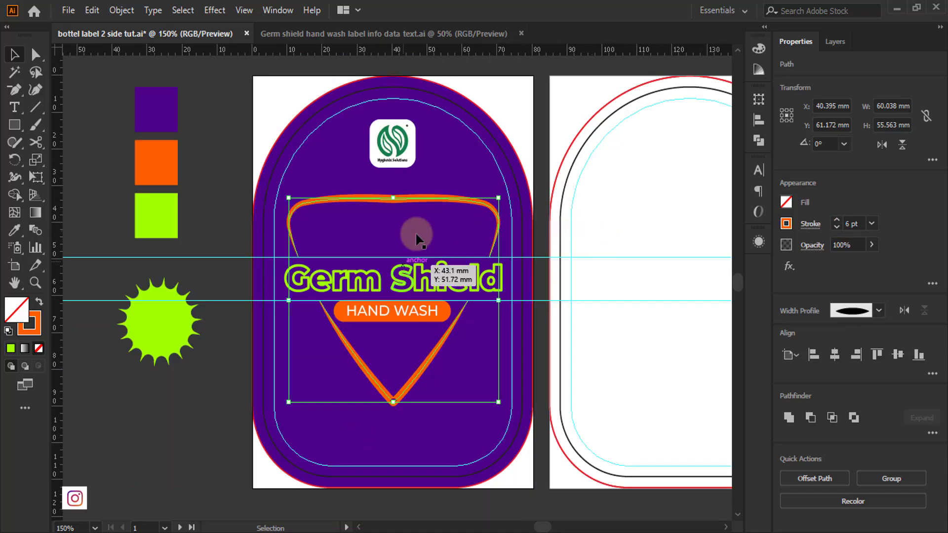
scroll(419, 232, "down", 1)
left_click_drag(250, 304, 415, 207)
scroll(403, 197, "up", 2)
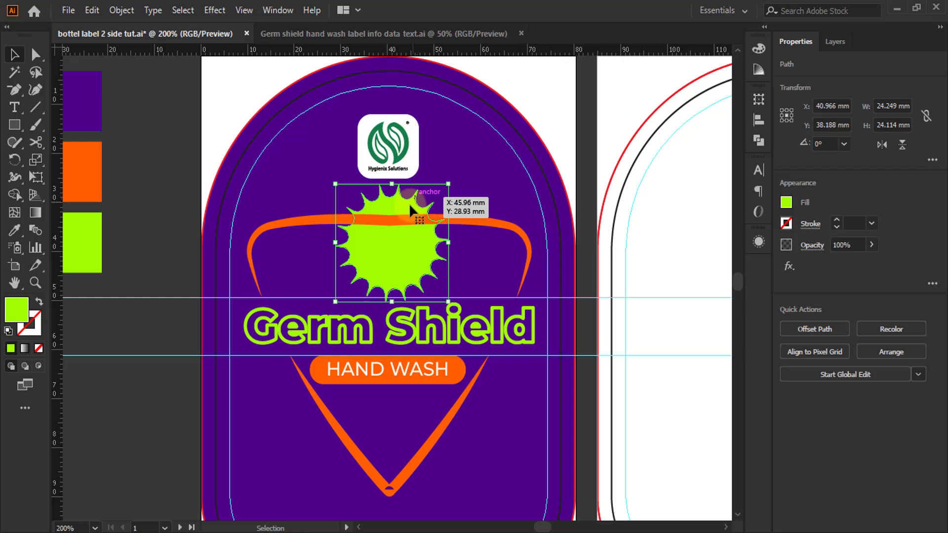
right_click(402, 249)
mouse_move(507, 460)
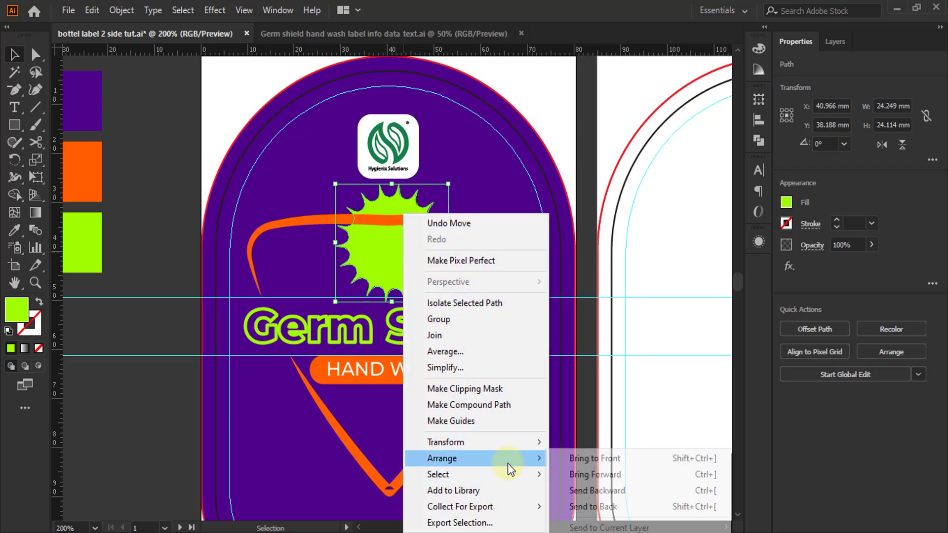
left_click(605, 460)
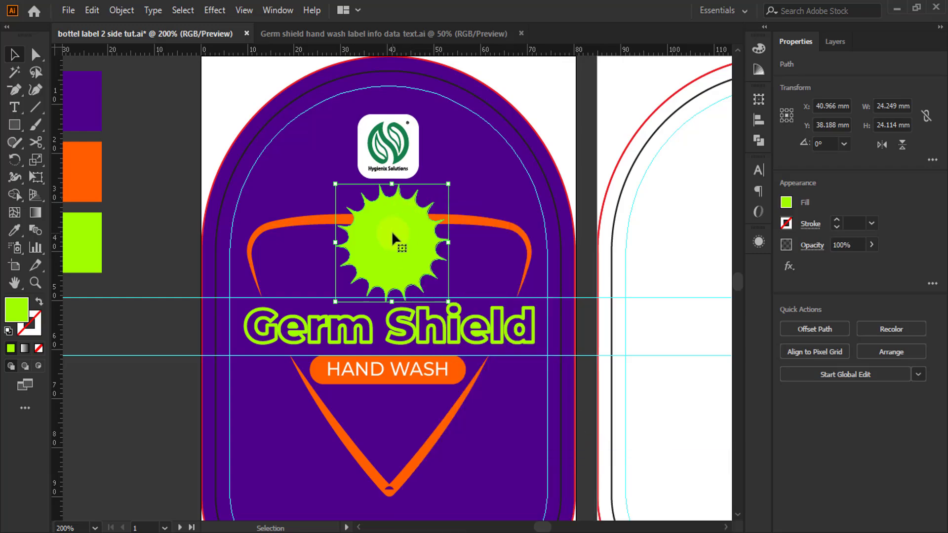
- Scale the starburst down to about 18.7 mm wide and centre it horizontally with the upper shield path
left_click_drag(447, 301, 423, 274)
left_click(502, 224, "shift")
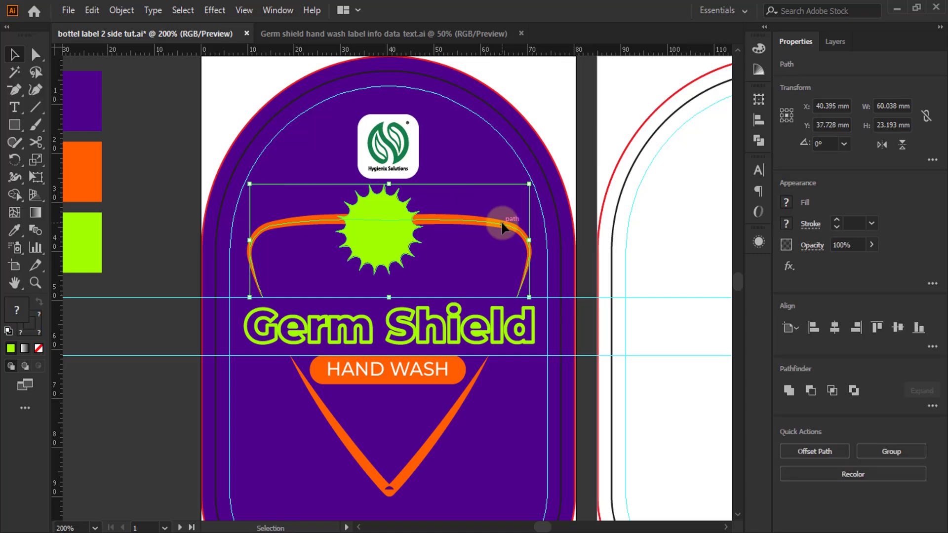
left_click(833, 328)
scroll(493, 227, "down", 2)
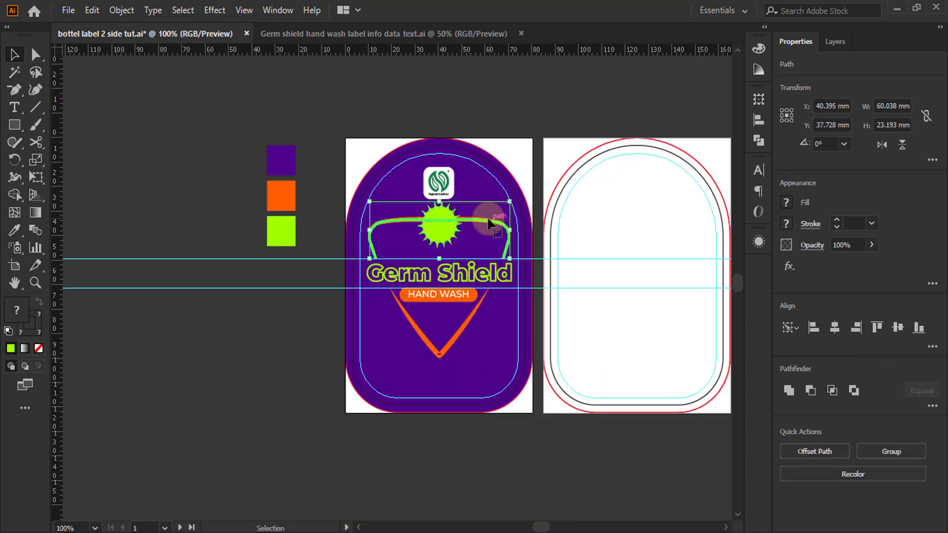
left_click(209, 302)
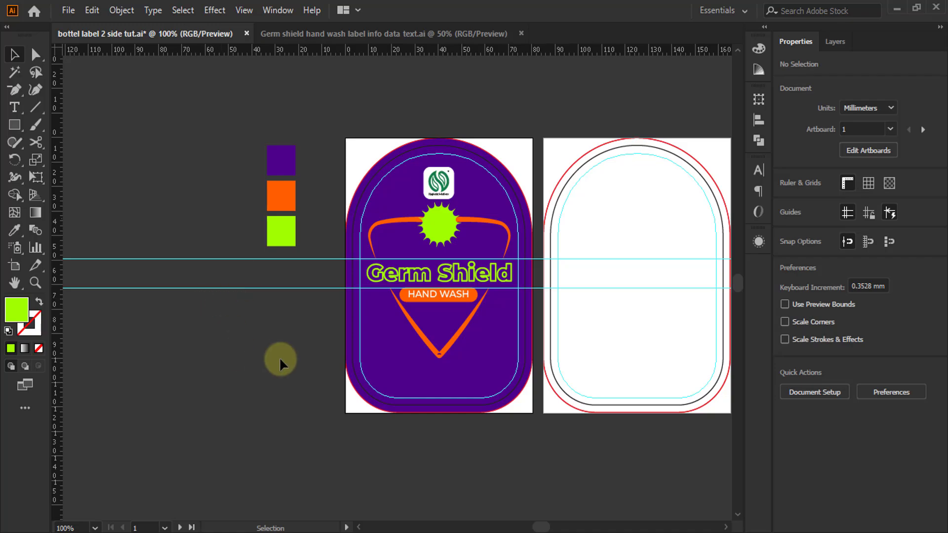
- Move the "Kills 99.9% Germs" text from the copy below the artboards up to the front label
scroll(459, 242, "down", 2)
scroll(395, 257, "down", 3)
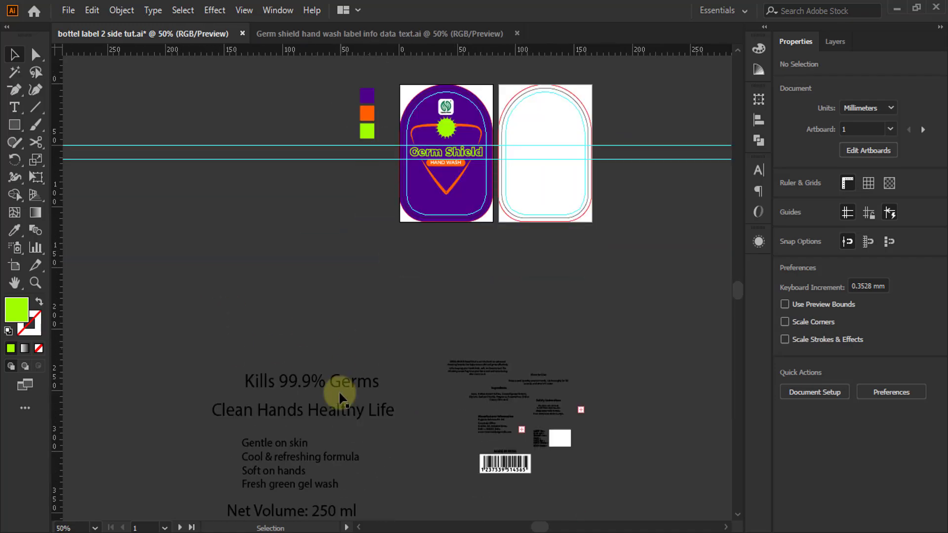
left_click_drag(340, 390, 445, 129)
scroll(446, 136, "up", 2)
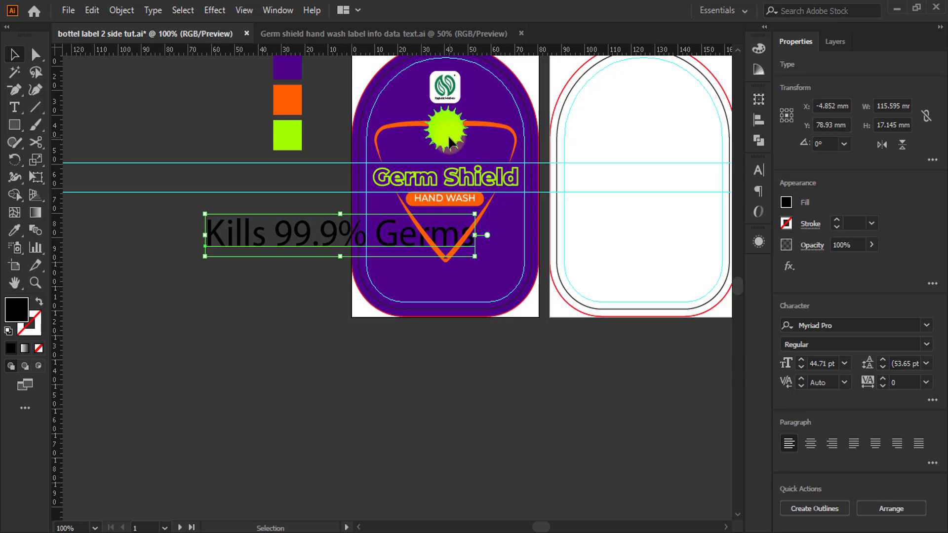
- Place a copy of the starburst beside the label, then move the original below the label's left side and enlarge it to about 60 mm wide
left_click_drag(449, 141, 151, 283)
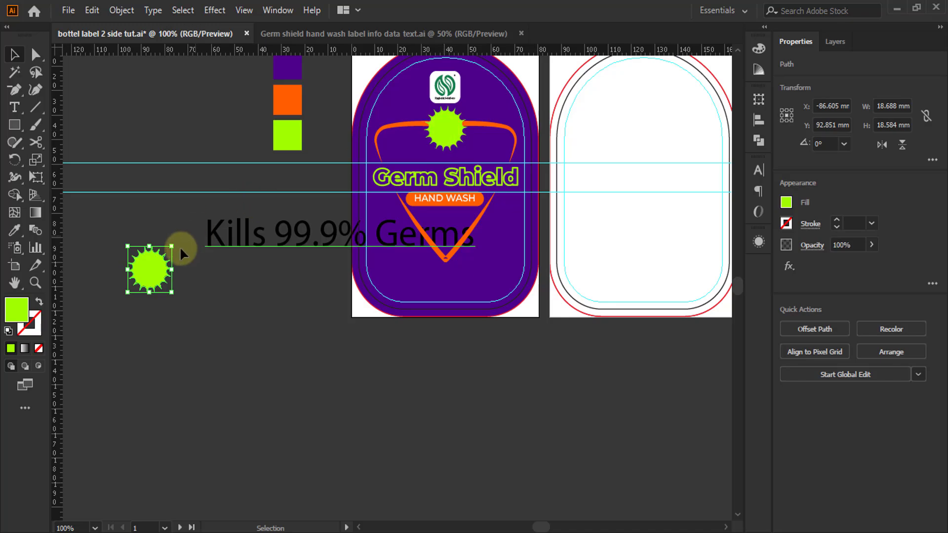
left_click_drag(449, 124, 339, 473)
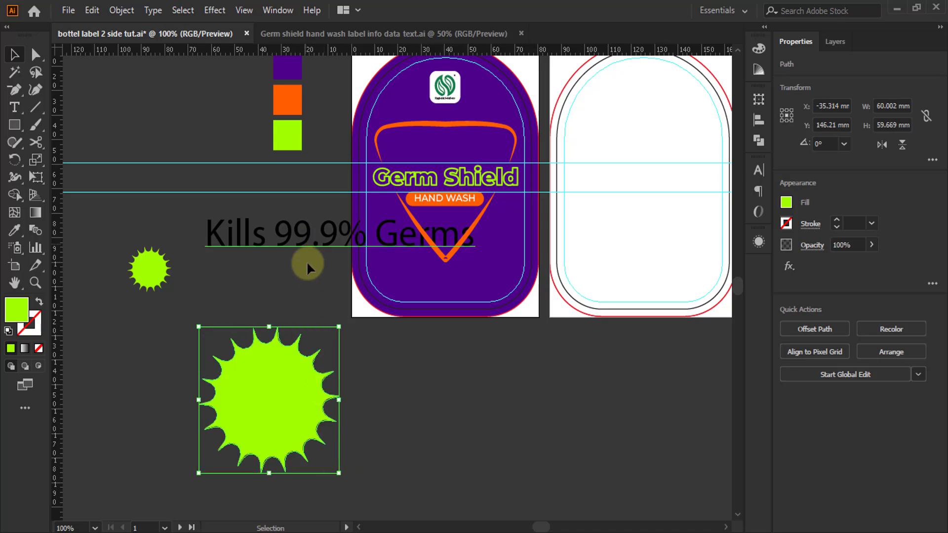
- Scale the "Kills 99.9% Germs" text down to about 18.45 pt and place it beside the large starburst, below the label
left_click_drag(306, 266, 254, 399)
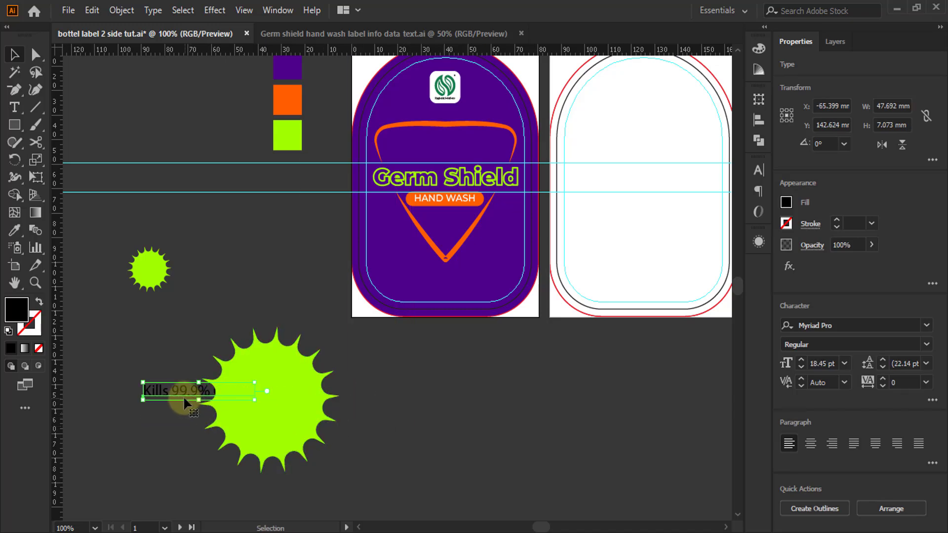
left_click_drag(179, 390, 467, 419)
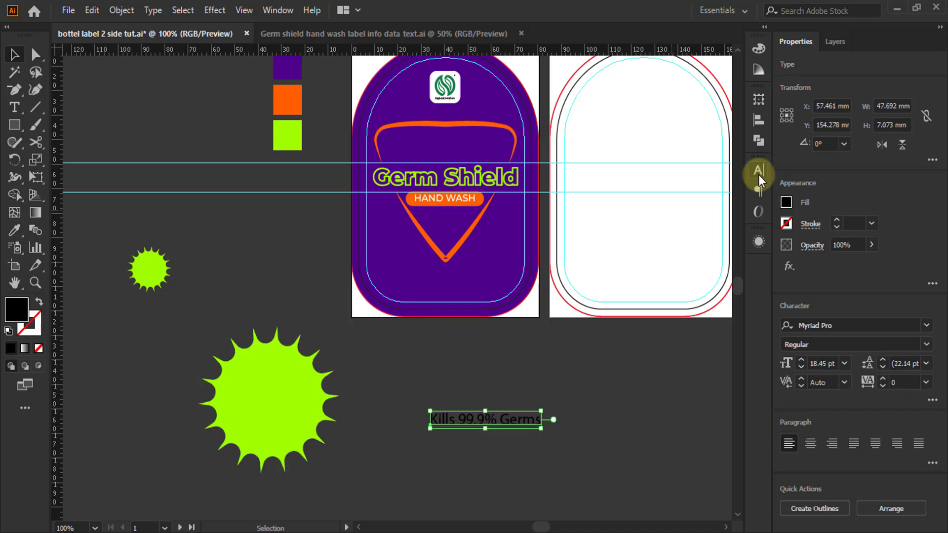
- Set the "Kills 99.9% Germs" text in Montserrat Bold, all caps, with a white fill
left_click(758, 172)
left_click(685, 185)
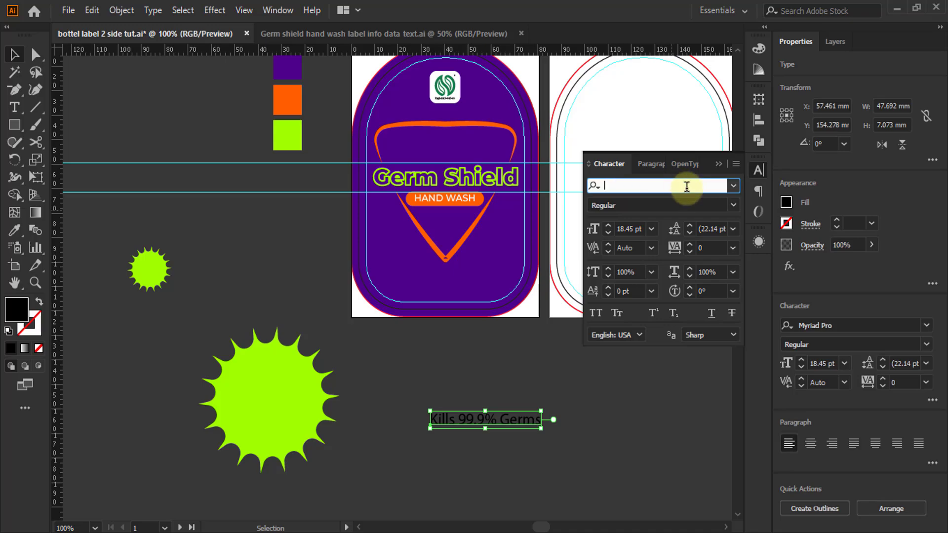
type("mon")
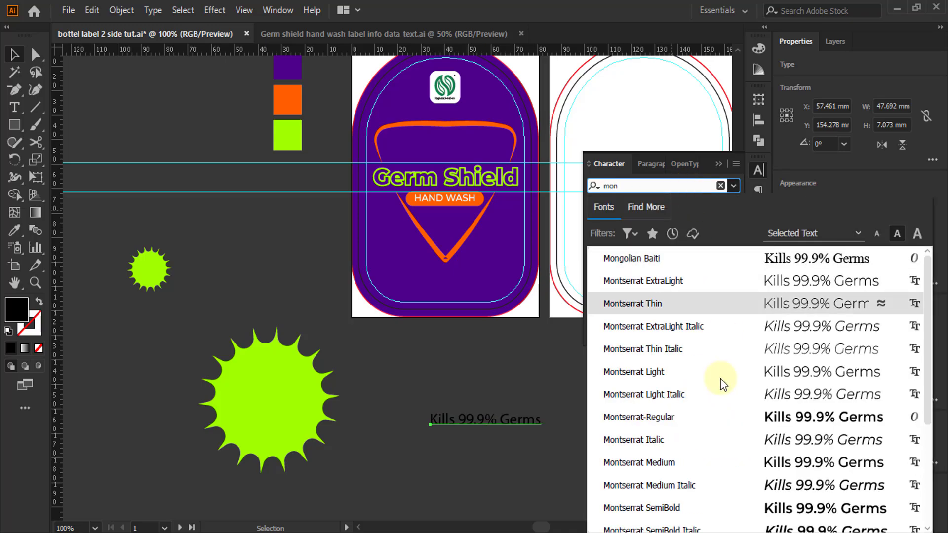
scroll(679, 487, "down", 2)
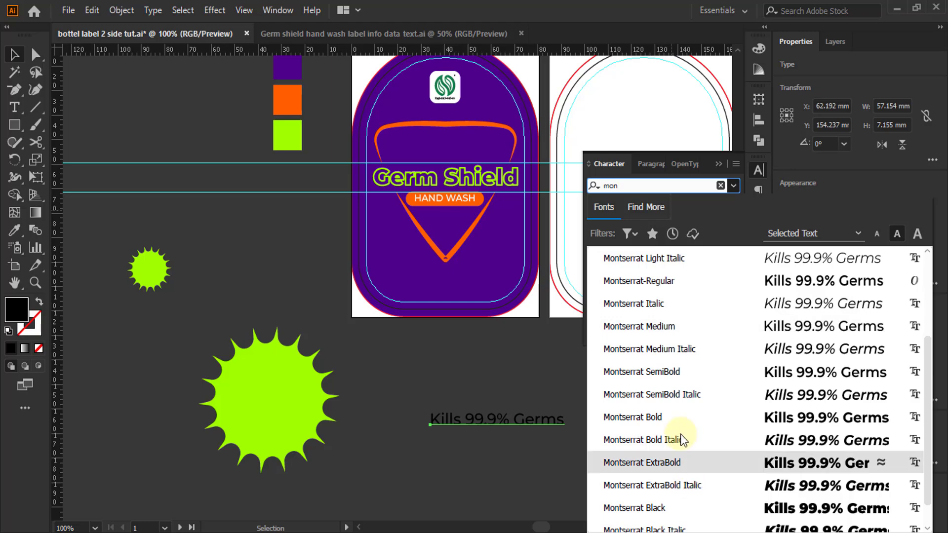
left_click(677, 416)
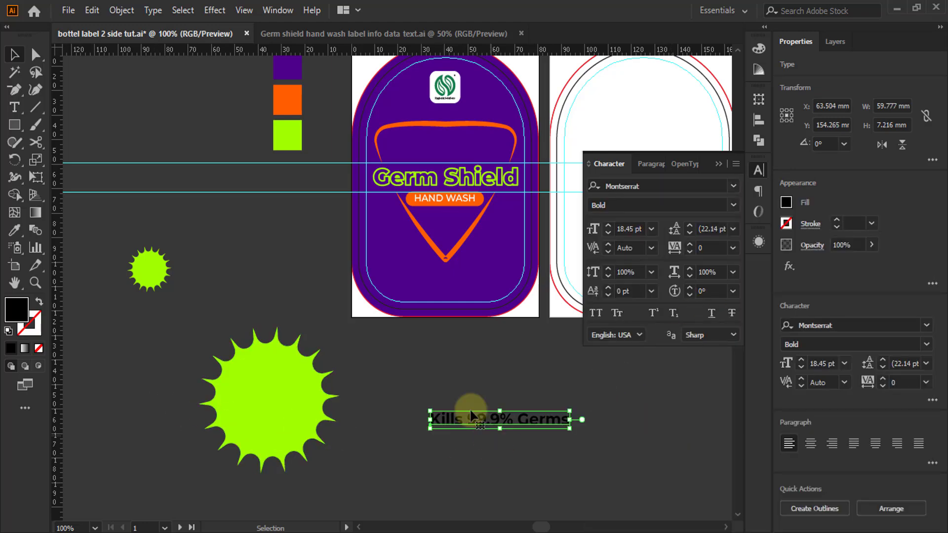
left_click(599, 313)
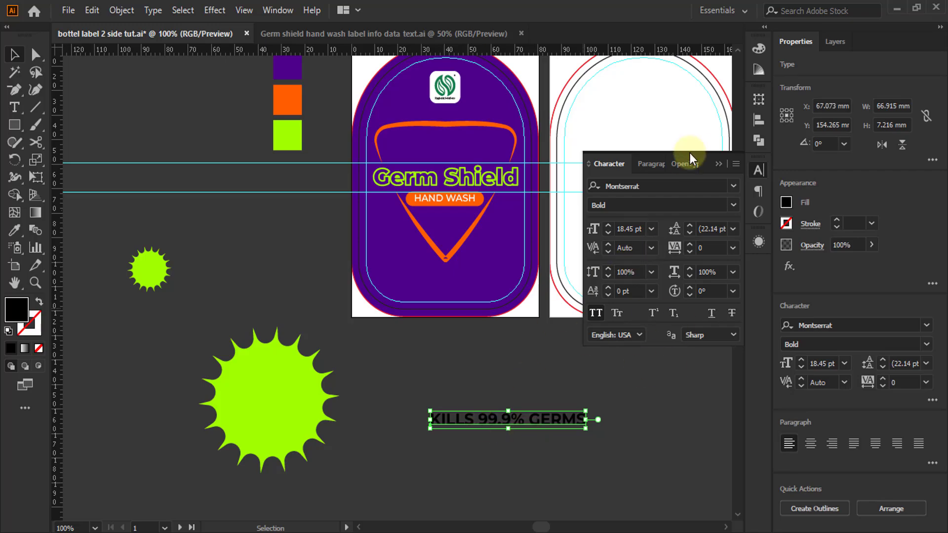
left_click(759, 48)
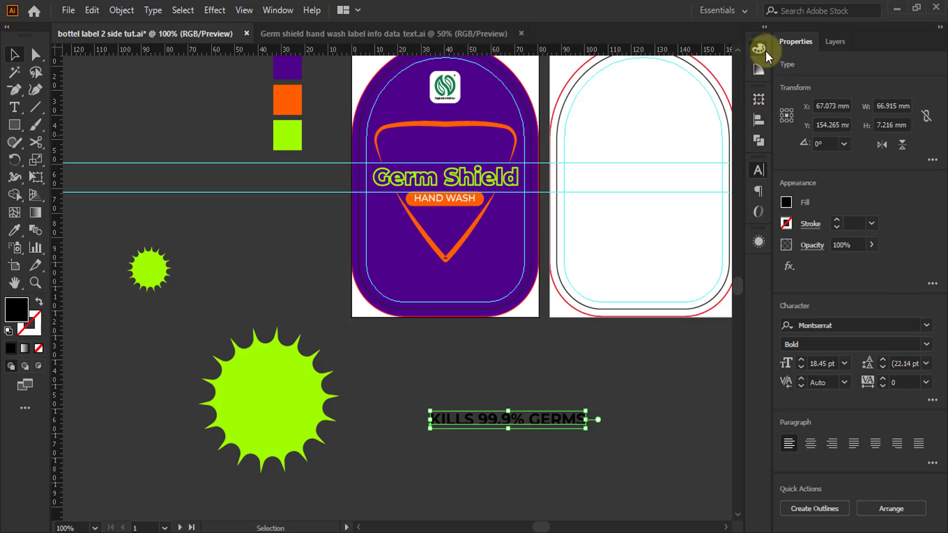
left_click(604, 142)
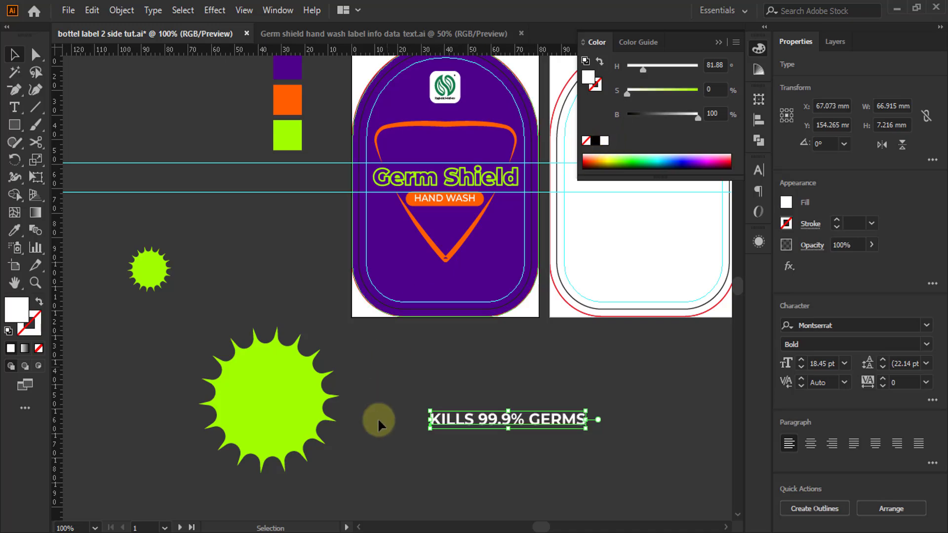
- Cut a centred horizontal band about 9.9 mm high out of the large starburst, using a rectangle about 72 mm wide
left_click(17, 128)
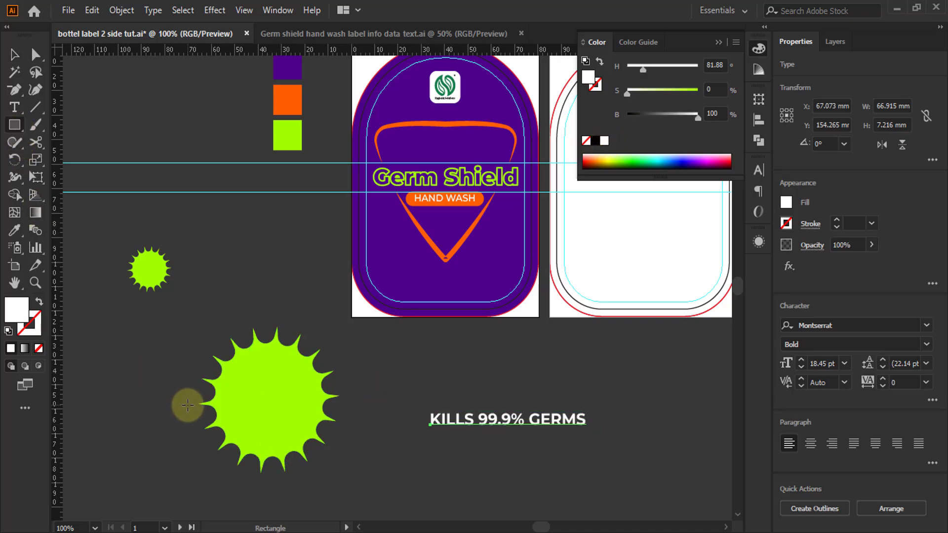
left_click_drag(177, 394, 345, 418)
left_click(10, 52)
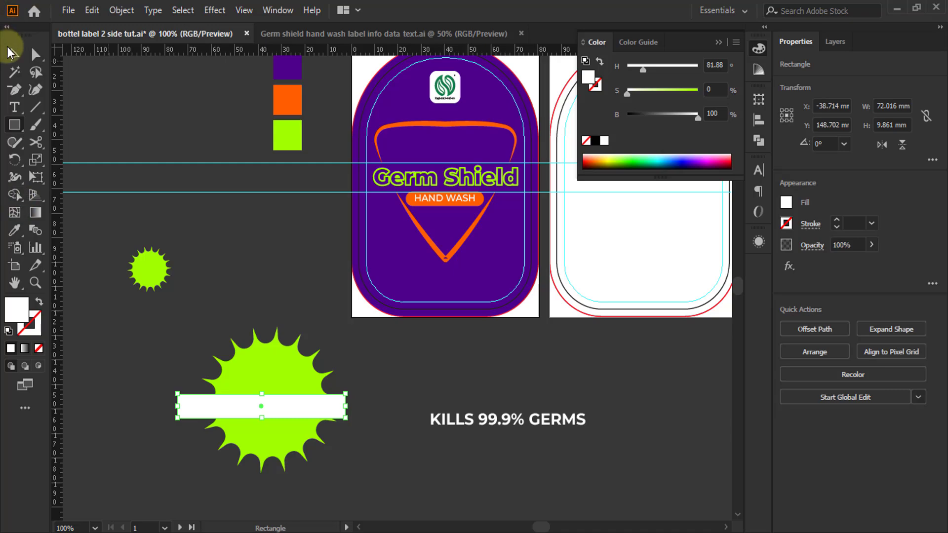
left_click_drag(159, 334, 335, 454)
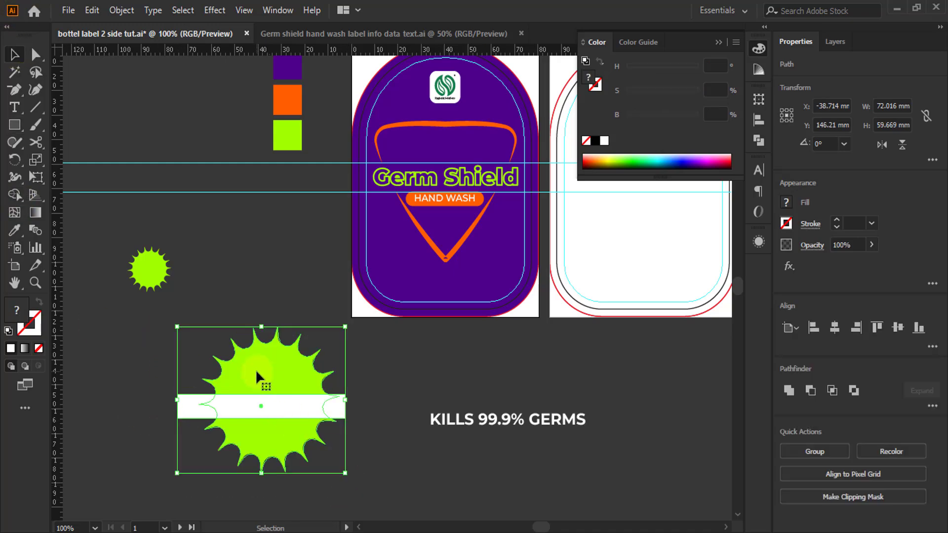
left_click(834, 327)
left_click(897, 327)
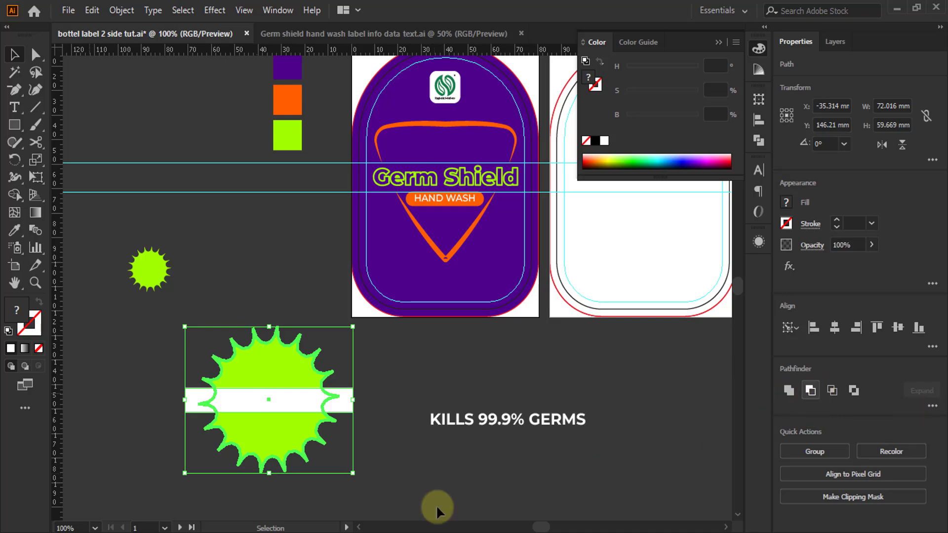
left_click(556, 436)
- Fit the "KILLS 99.9% GERMS" text into the starburst's gap at about 15.76 pt and centre it horizontally with the starburst
left_click_drag(535, 421, 312, 406)
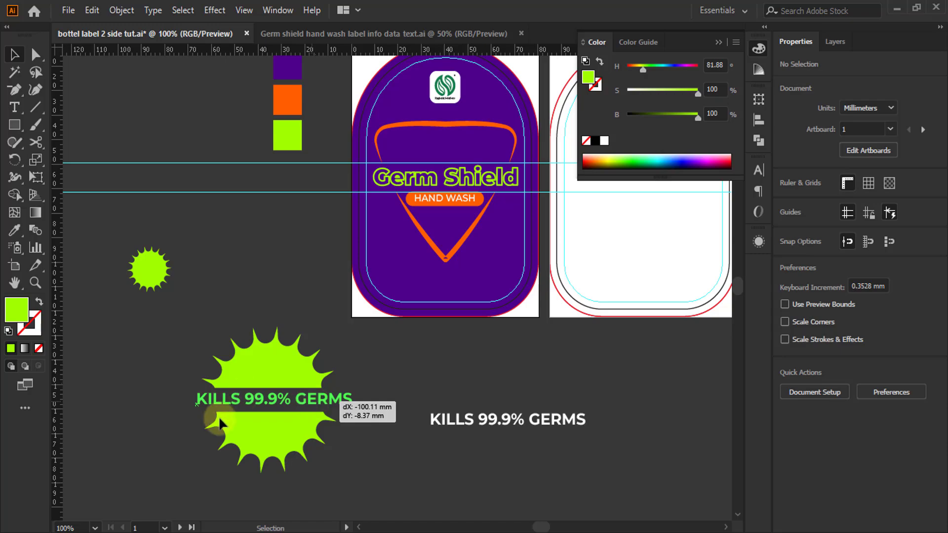
left_click_drag(214, 428, 215, 429)
scroll(214, 428, "up", 2)
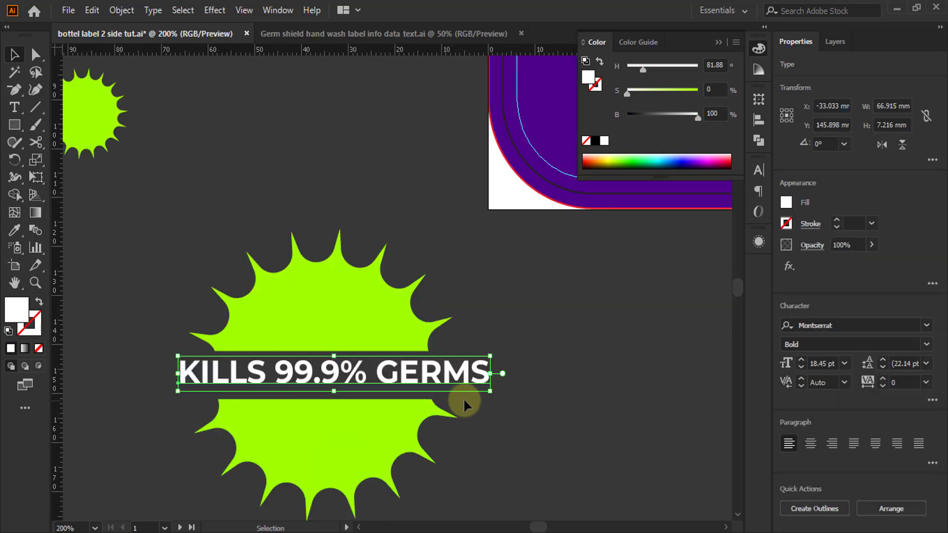
scroll(466, 396, "up", 3)
left_click_drag(538, 375, 482, 359)
scroll(490, 268, "down", 2)
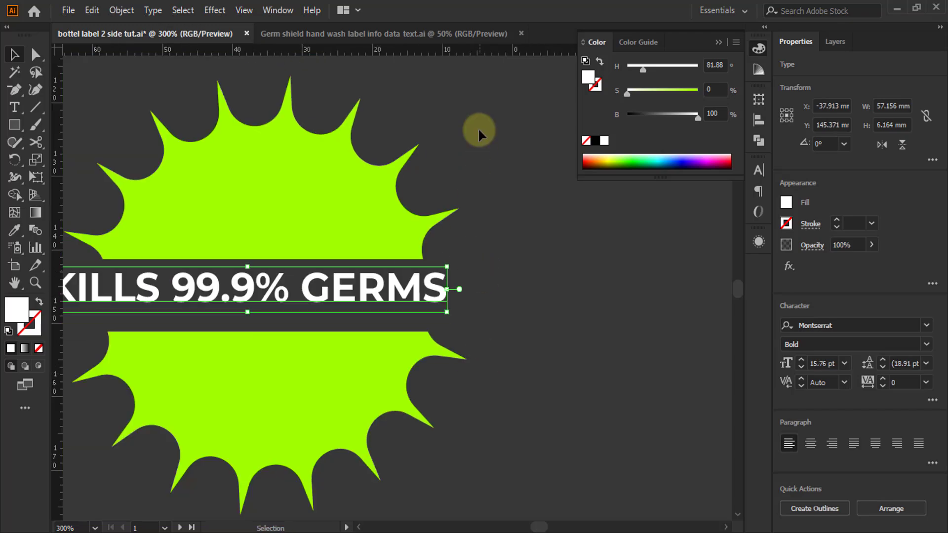
left_click_drag(480, 130, 201, 389)
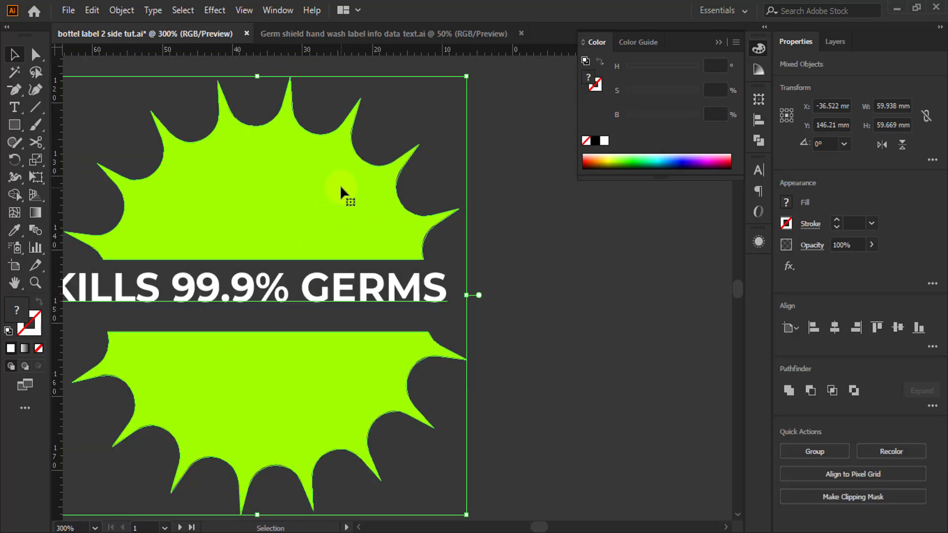
left_click(834, 327)
- Place the badge on the front label below the logo, scaled to about 19.3 mm wide, and group its parts
scroll(217, 385, "down", 6)
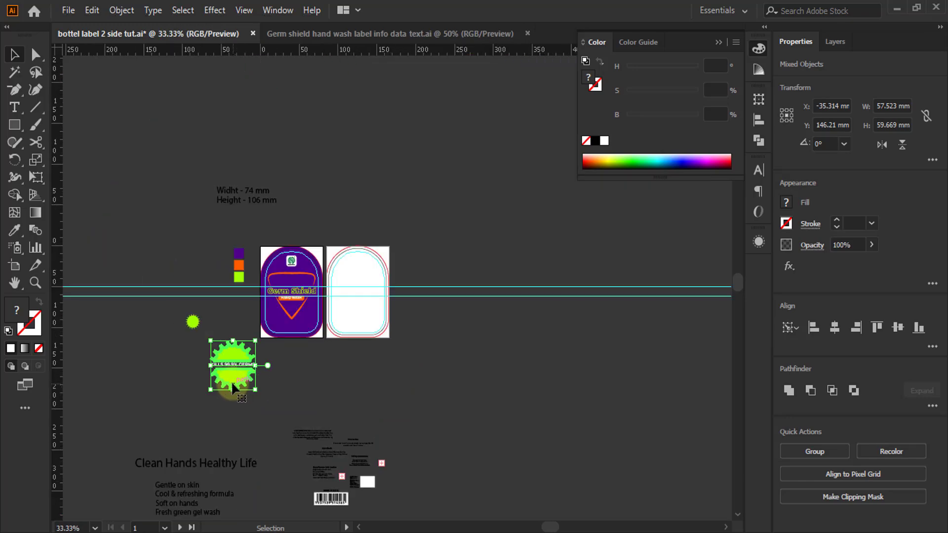
left_click_drag(247, 386, 308, 371)
scroll(273, 244, "up", 3)
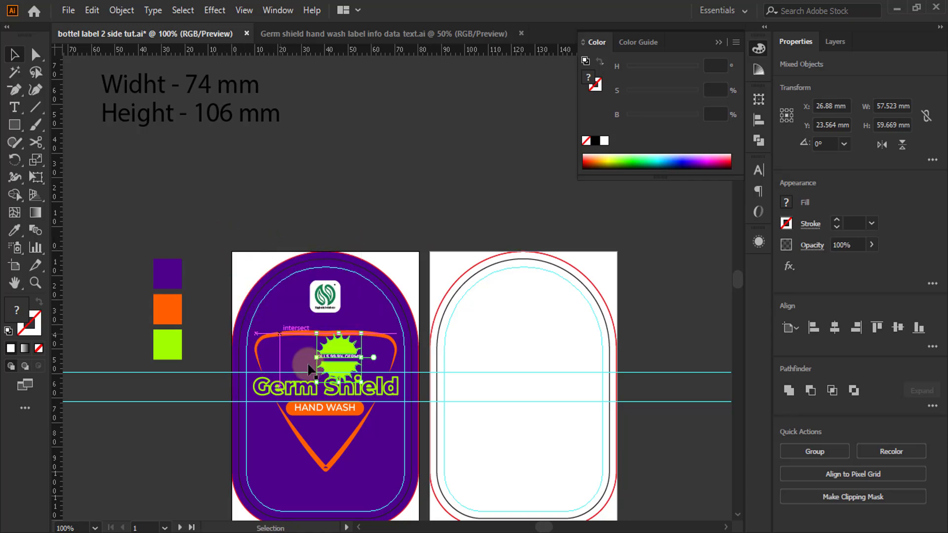
scroll(308, 370, "up", 3)
left_click_drag(363, 386, 315, 355)
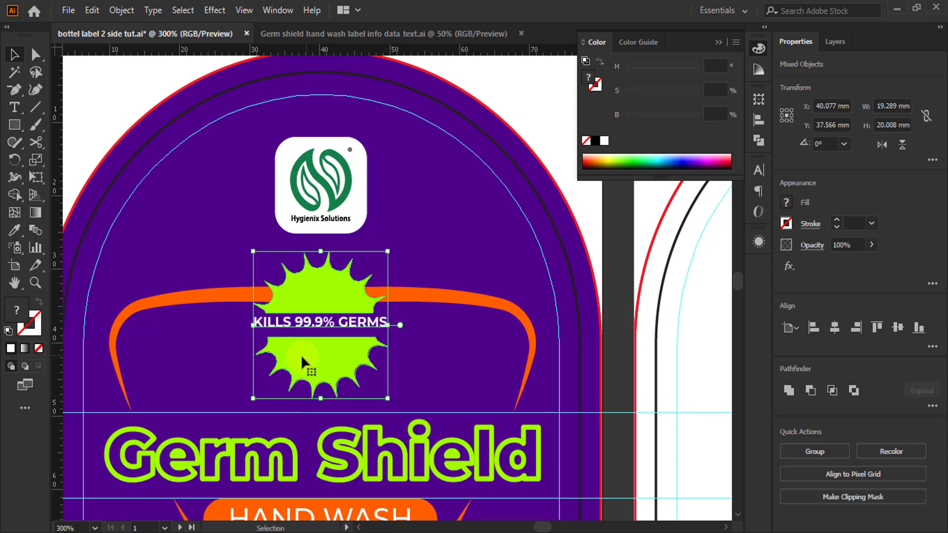
scroll(481, 247, "down", 3)
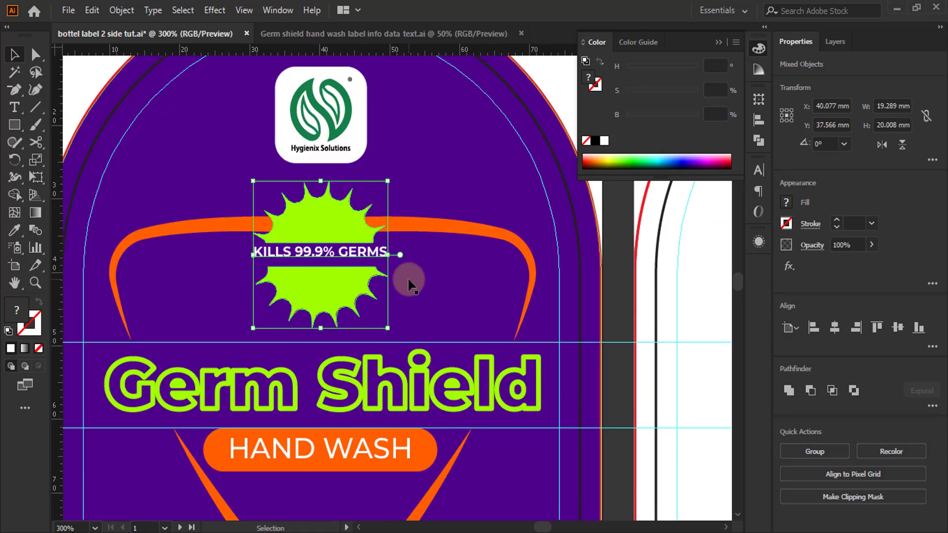
key("ctrl+g")
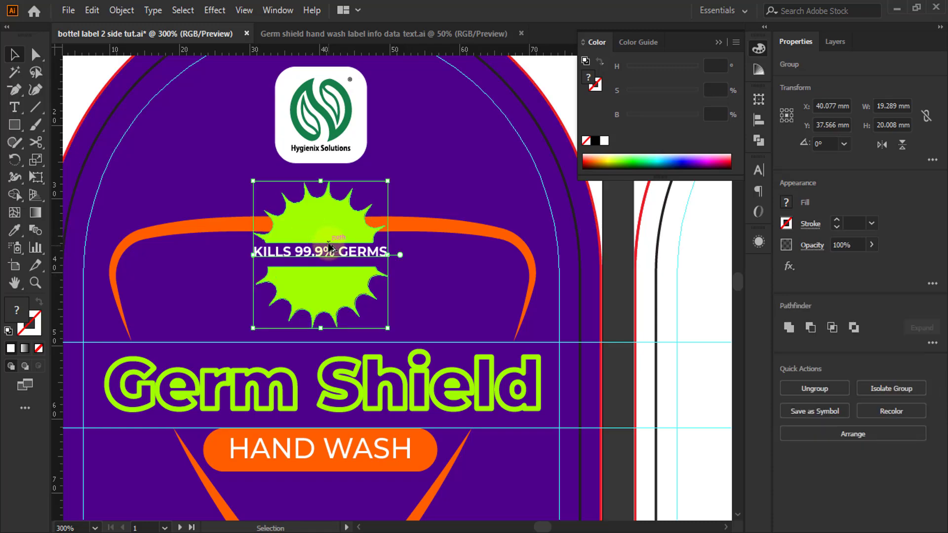
- Nudge the "KILLS 99.9% GERMS" text down one increment inside the badge group to sit mid-gap
key("ctrl+plus")
key("ctrl+plus")
key("ctrl+plus")
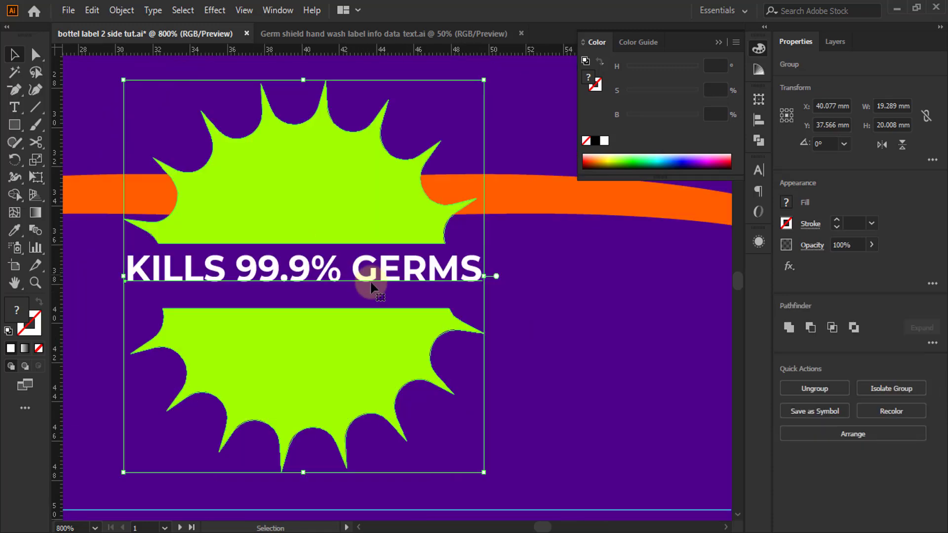
double_click(360, 334)
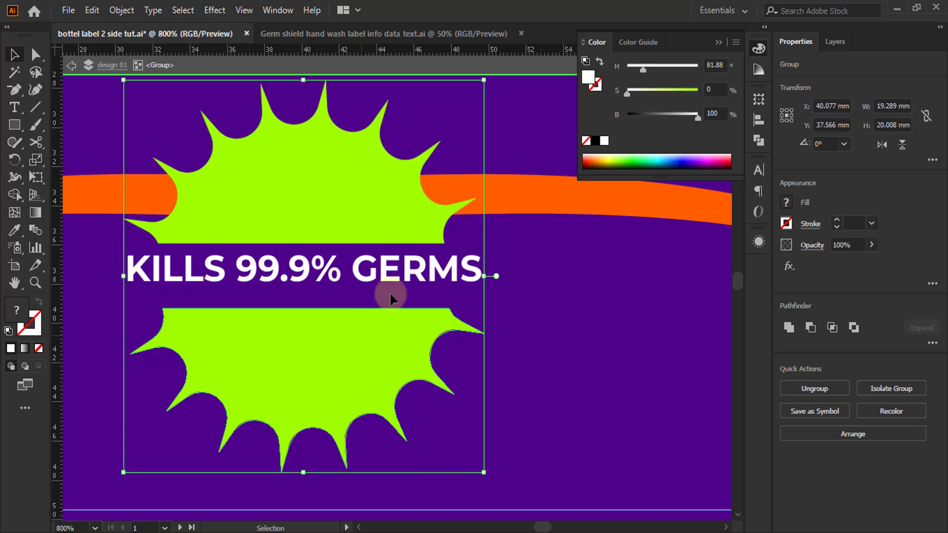
left_click(371, 282)
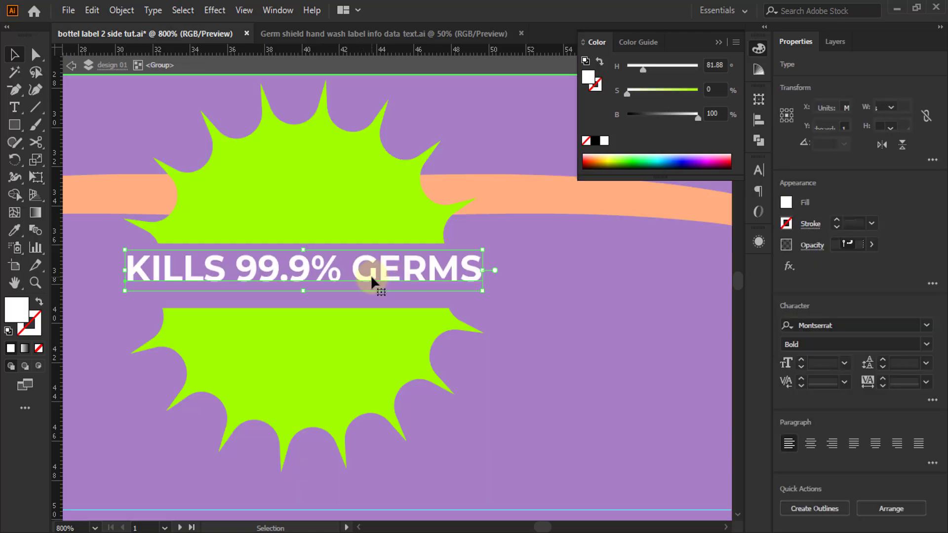
key("Down")
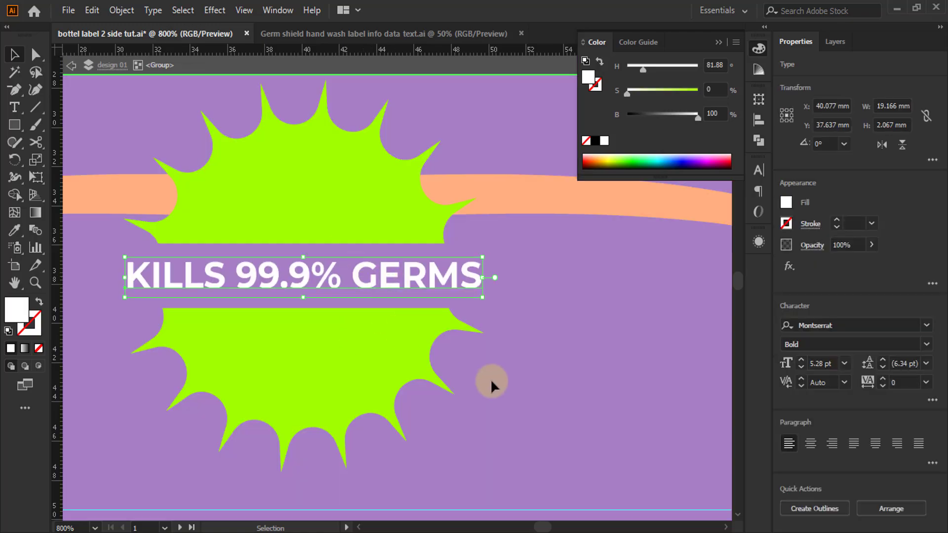
key("Escape")
key("ctrl+minus")
key("ctrl+minus")
key("ctrl+minus")
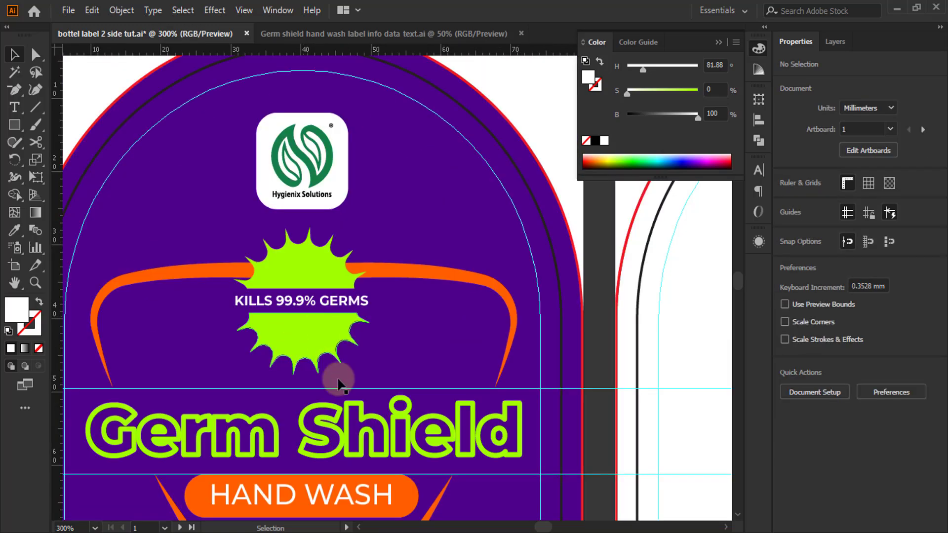
- Centre the badge group horizontally with the orange upper shield path
left_click(242, 345)
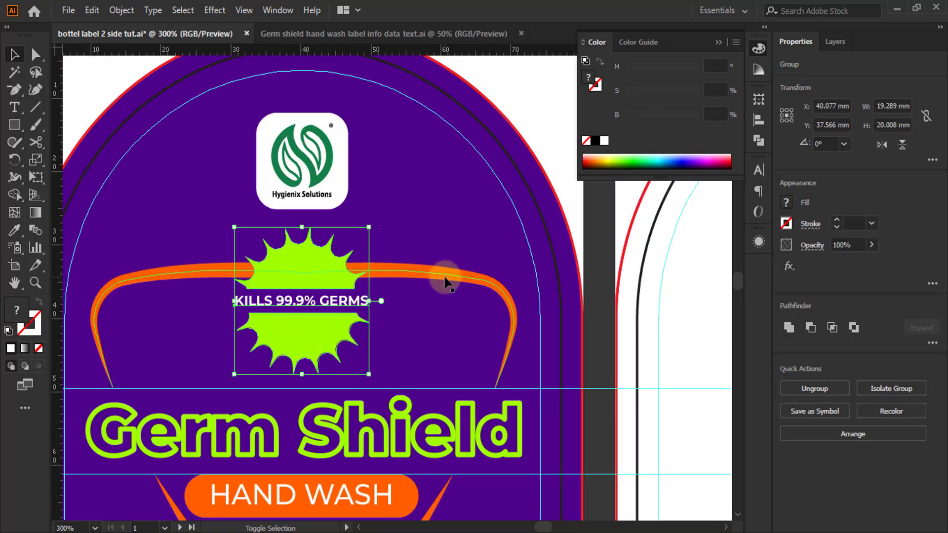
left_click(439, 270, "shift")
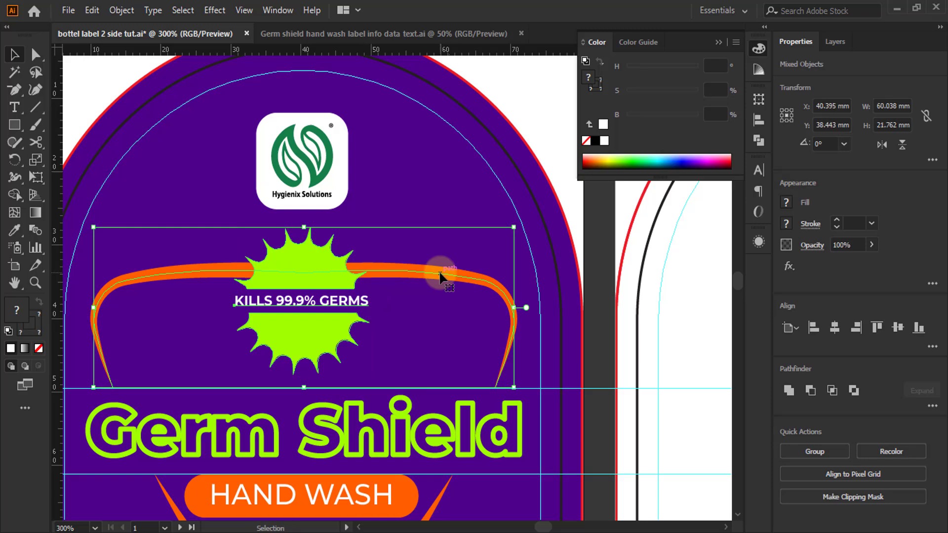
left_click(834, 327)
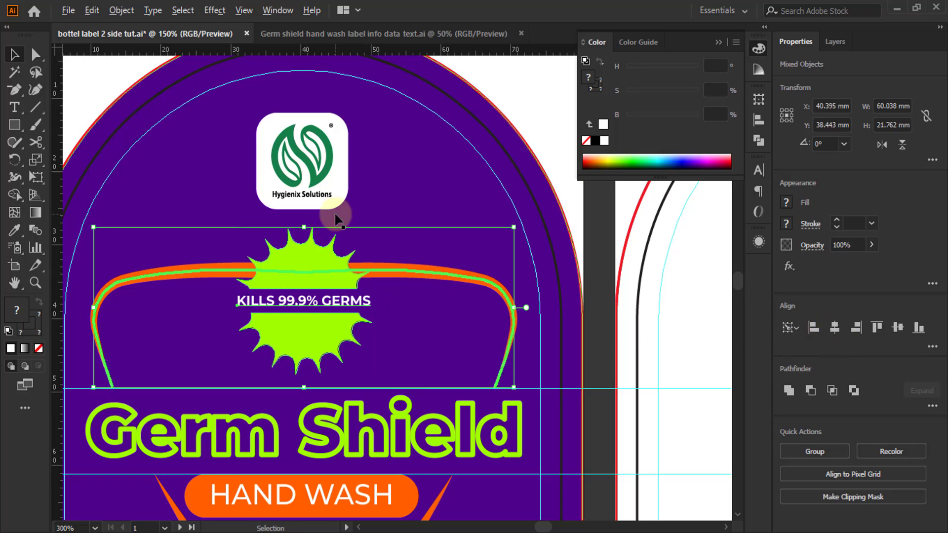
key("ctrl+minus")
key("ctrl+minus")
left_click(134, 419)
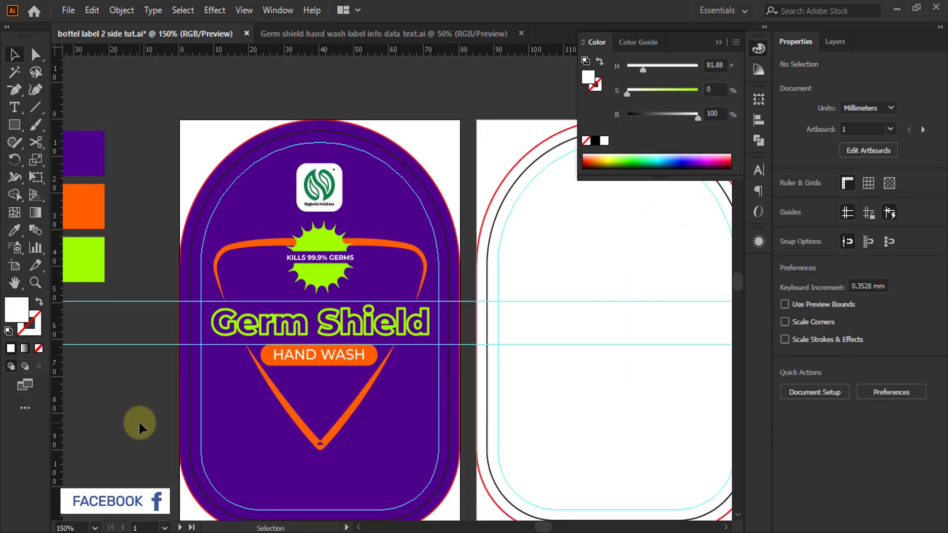
- Move the "Clean Hands Healthy Life" text from the copy below the artboards up to just beneath the front label
scroll(416, 286, "down", 3)
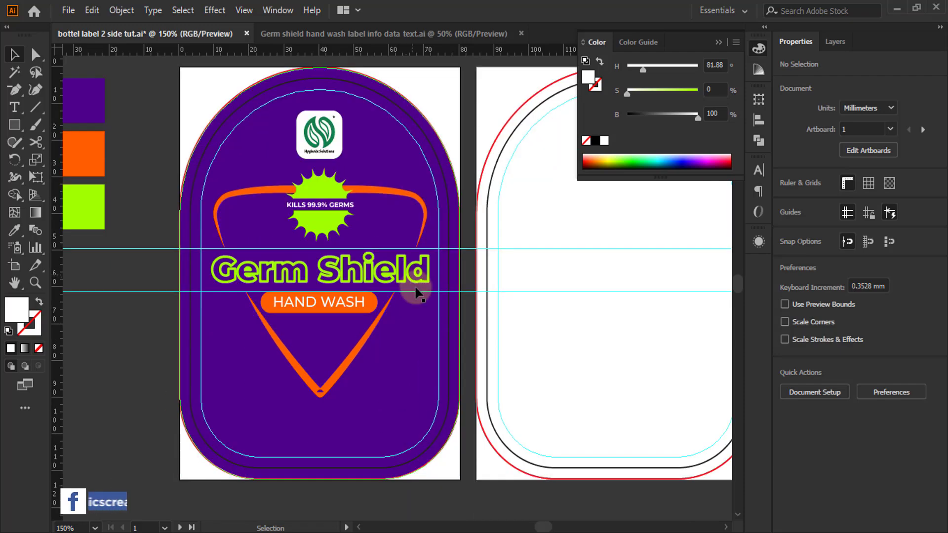
key("ctrl+minus")
key("ctrl+minus")
left_click(269, 368)
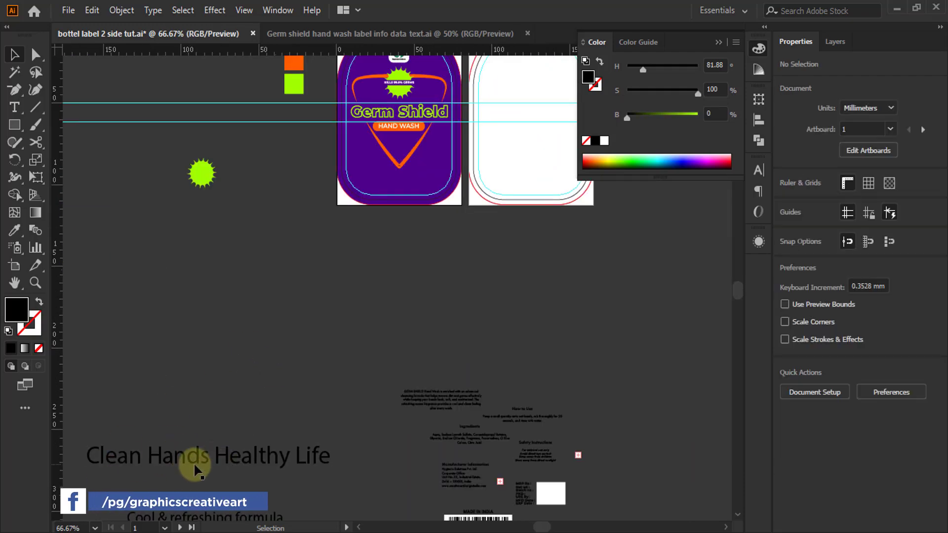
mouse_move(194, 466)
left_mouse_down()
mouse_move(317, 284)
mouse_move(261, 266)
mouse_move(276, 254)
left_mouse_up()
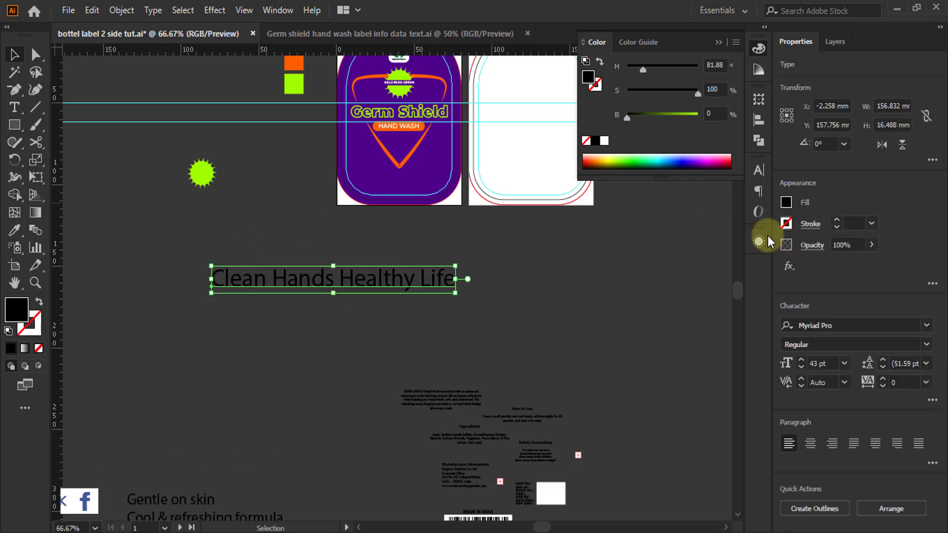
left_click(758, 171)
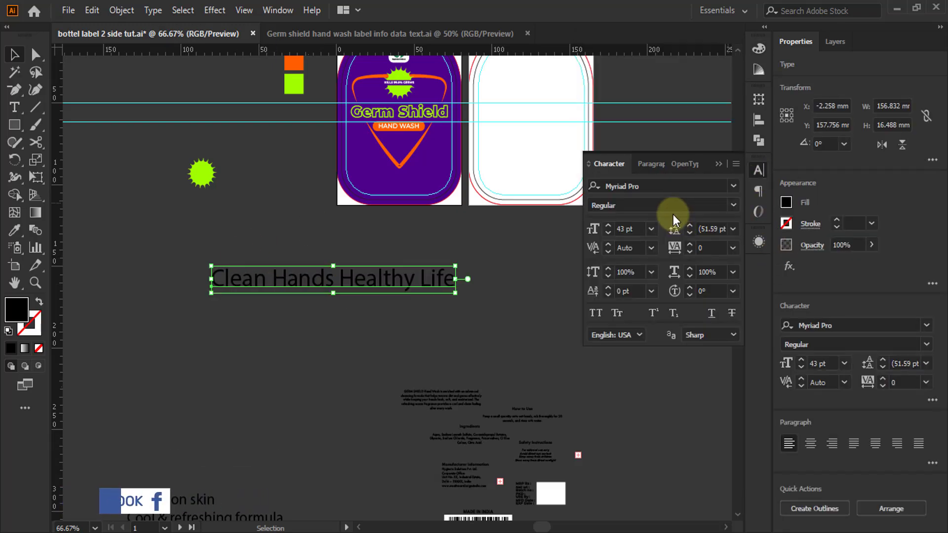
left_click(666, 185)
type("mo")
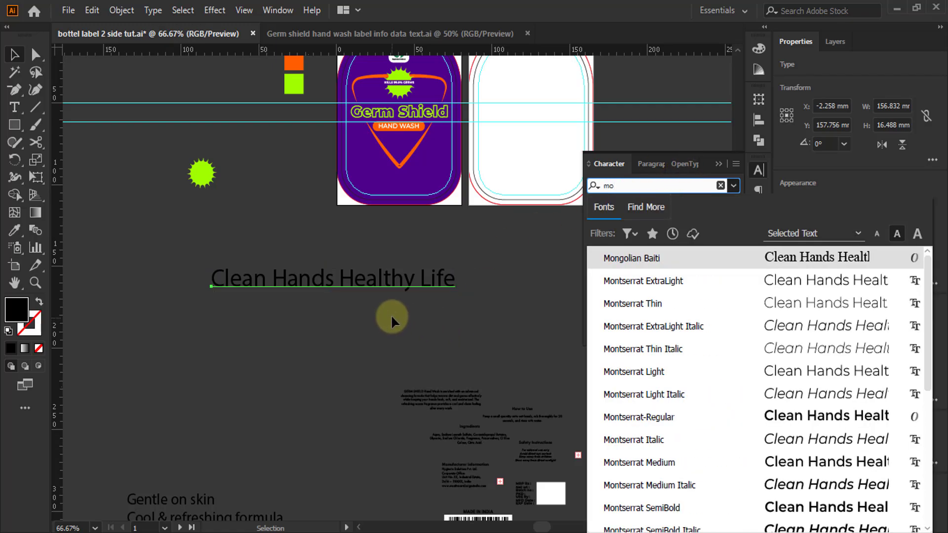
key("Escape")
left_click(415, 253)
scroll(416, 252, "down", 2)
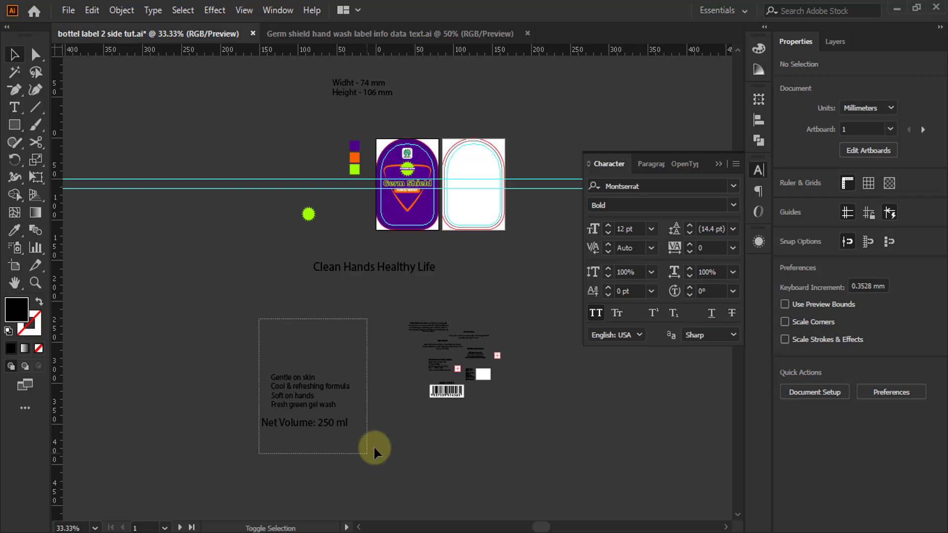
- Set the tagline, the four highlight lines and the net volume text to Montserrat Bold
left_click(374, 450)
left_click(389, 274)
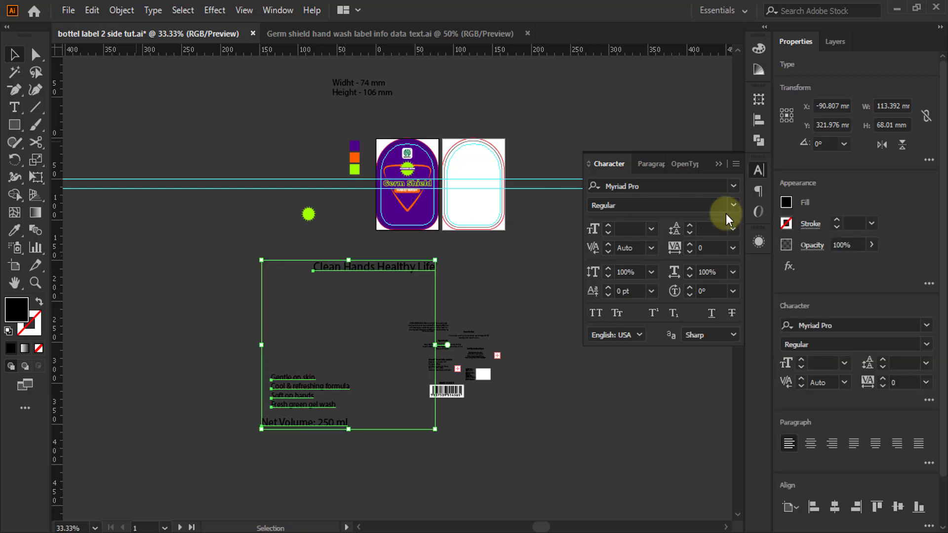
left_click(691, 181)
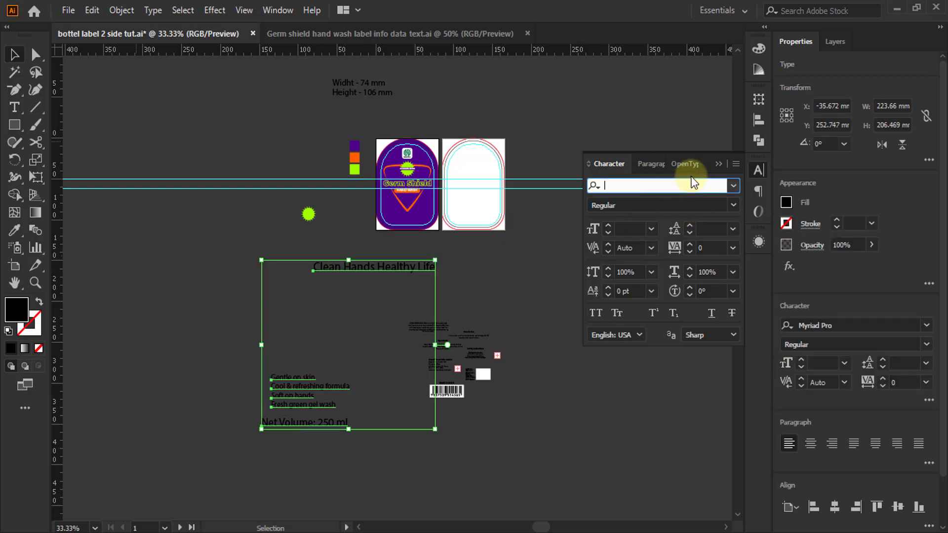
type("mon")
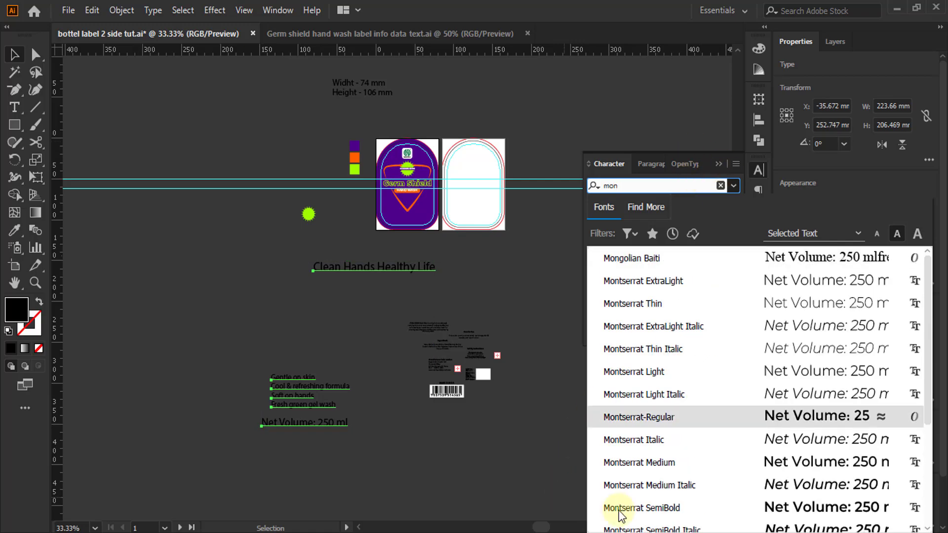
scroll(641, 474, "down", 3)
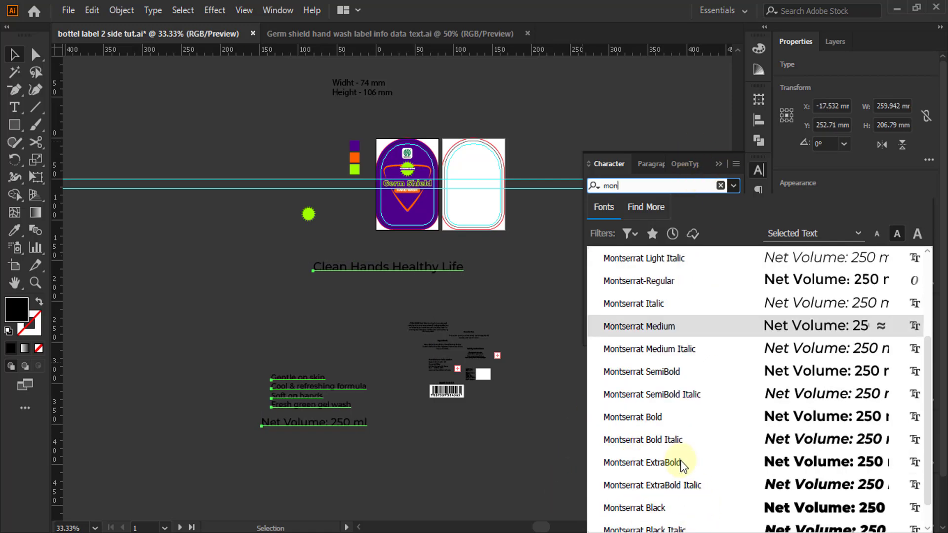
left_click(674, 417)
- Scale the "Clean Hands Healthy Life" tagline to about 50.1 mm wide and place it on the front label just below the shield's tip
scroll(413, 247, "up", 3)
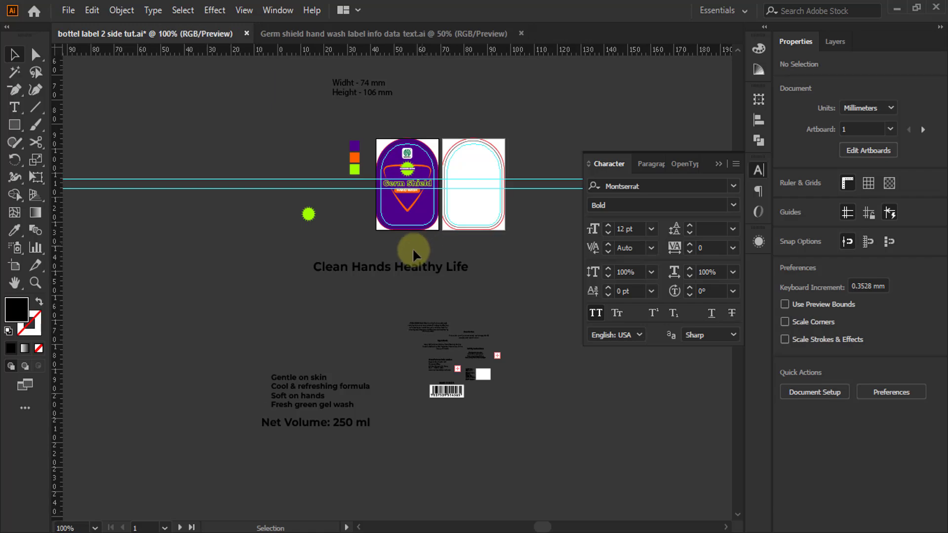
scroll(252, 328, "down", 2)
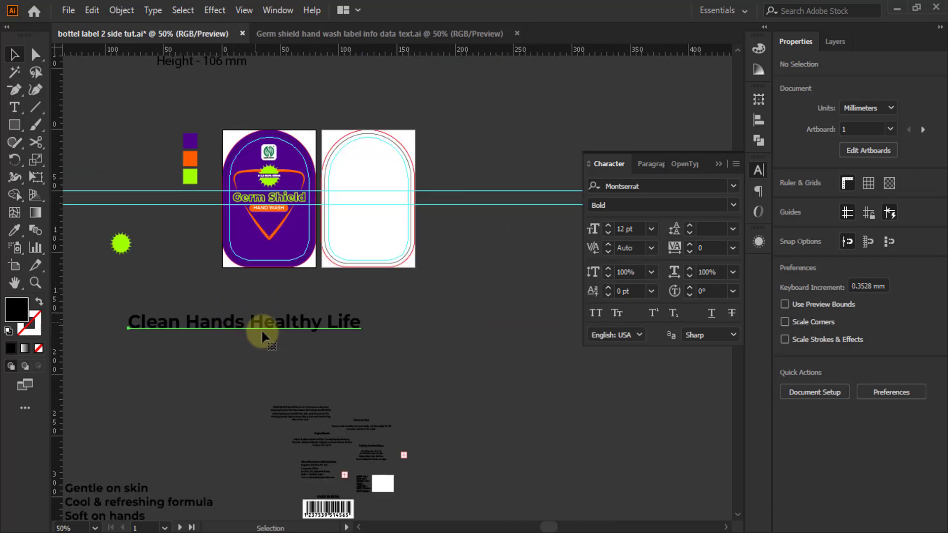
left_click(263, 330)
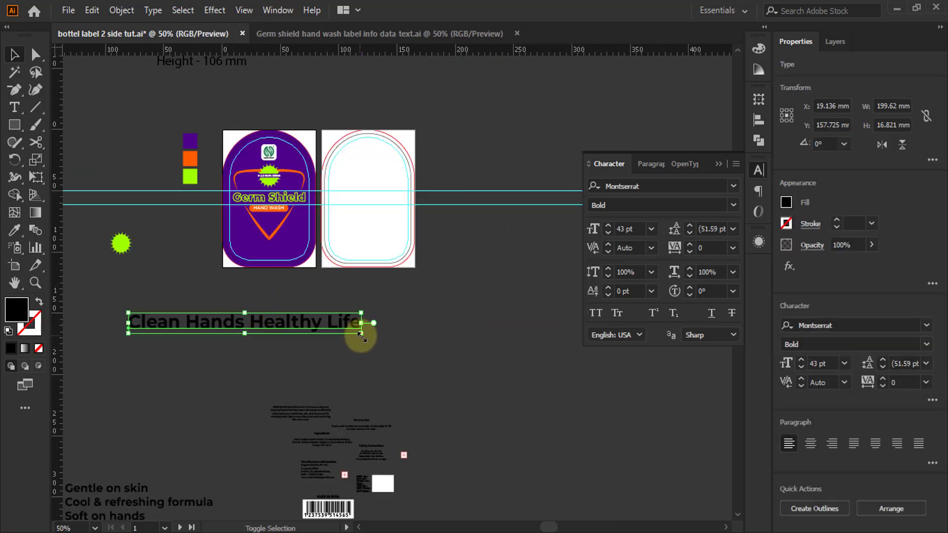
mouse_move(360, 336)
left_mouse_down()
mouse_move(307, 318)
mouse_move(186, 317)
left_mouse_up()
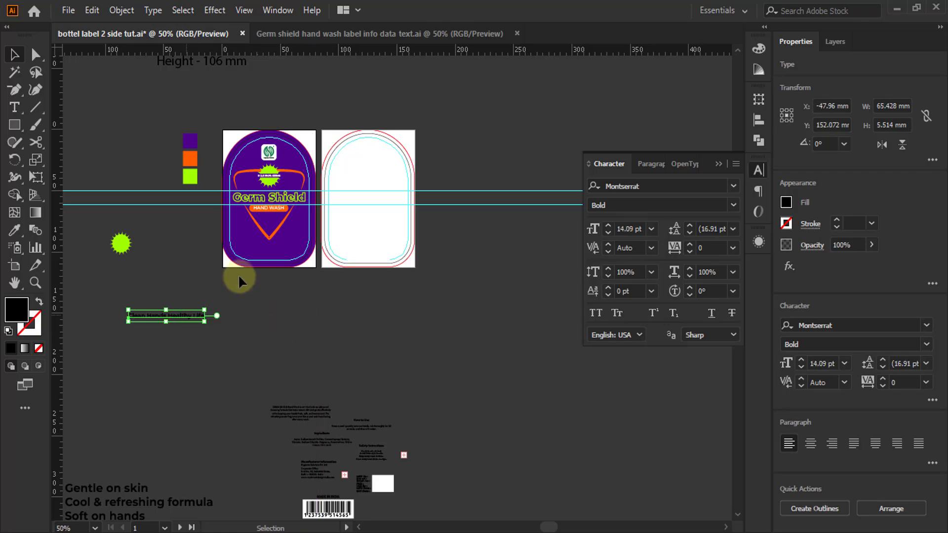
mouse_move(238, 277)
left_mouse_down()
mouse_move(289, 228)
mouse_move(285, 238)
left_mouse_up()
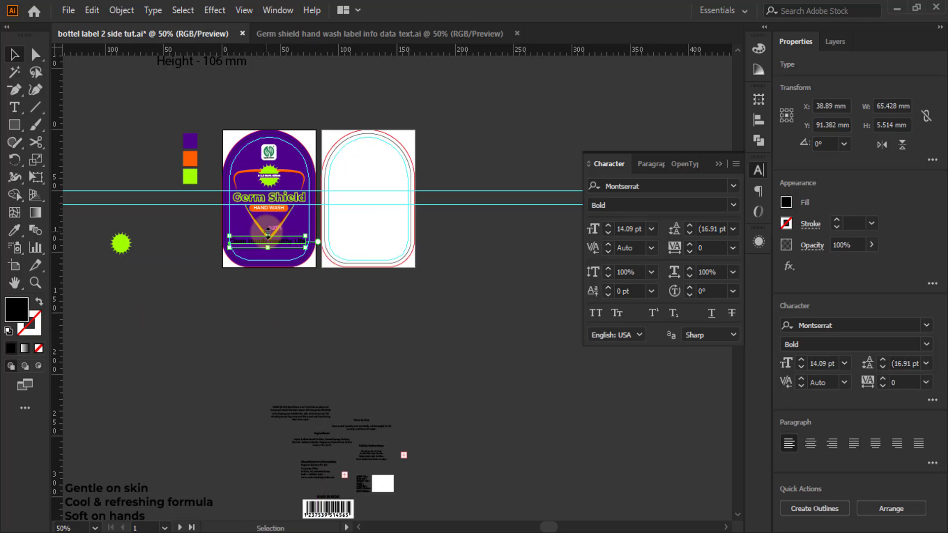
scroll(268, 232, "up", 3)
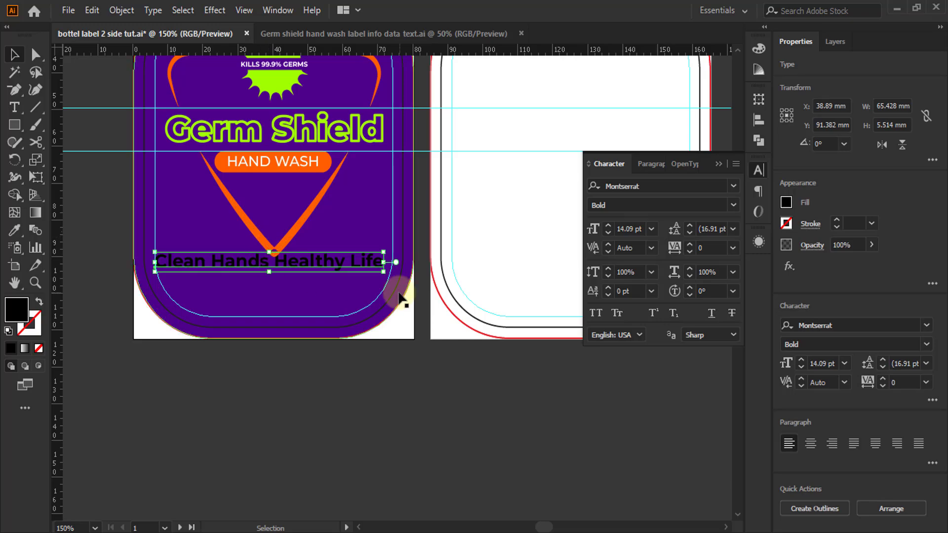
left_click_drag(384, 270, 346, 268)
scroll(218, 218, "up", 2)
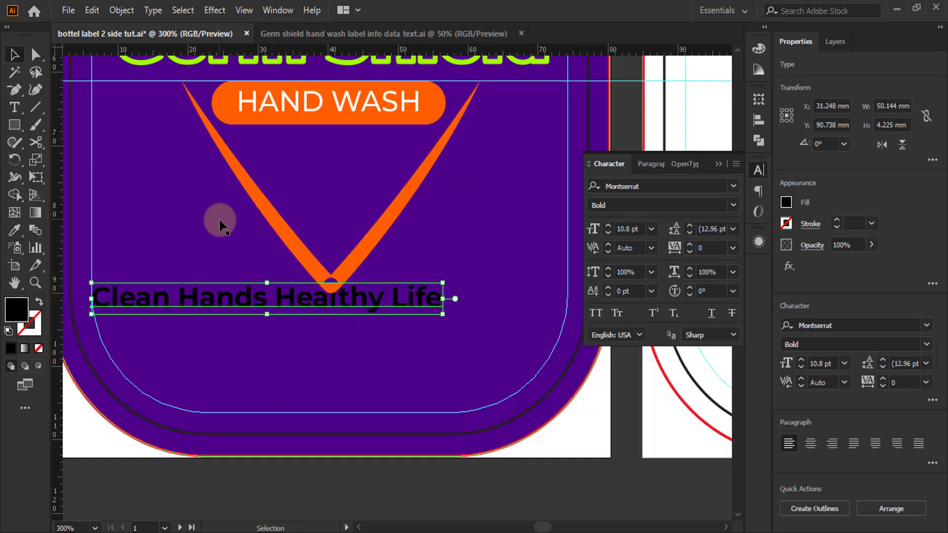
left_click_drag(283, 295, 360, 318)
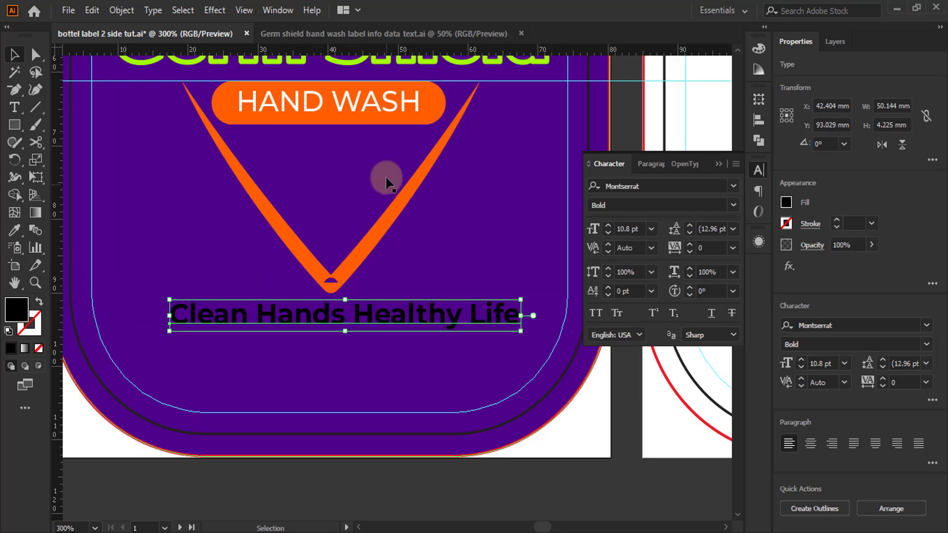
- Centre the tagline horizontally with the "HAND WASH" text and its orange pill
left_click(389, 105, "shift")
left_click(389, 103)
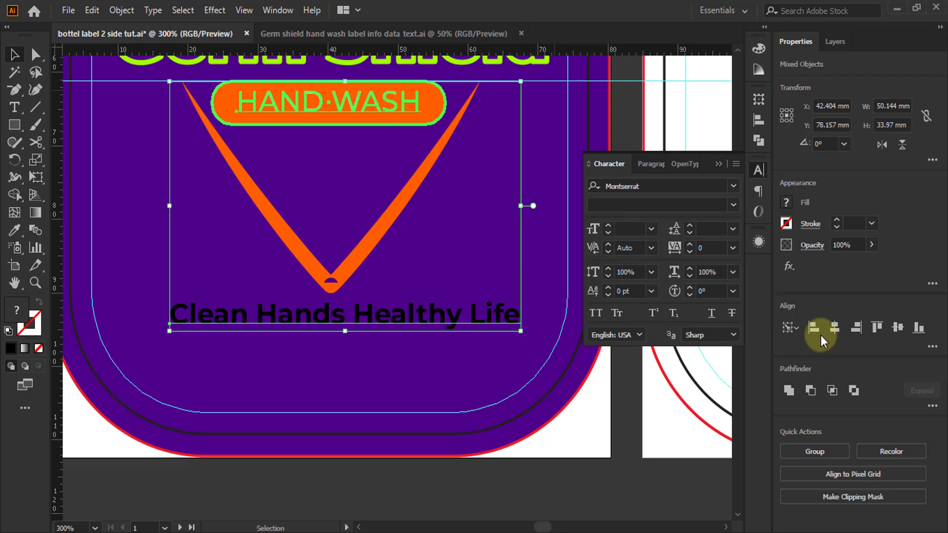
left_click(834, 327)
key("ctrl+minus")
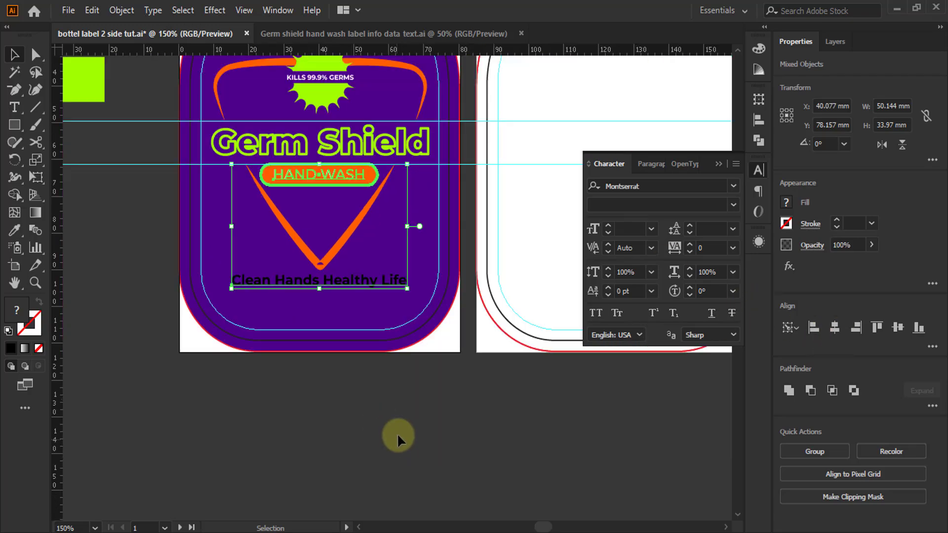
left_click(393, 310)
- Recolour the "Clean Hands Healthy Life" tagline with the green of the sample swatch
left_click(376, 282)
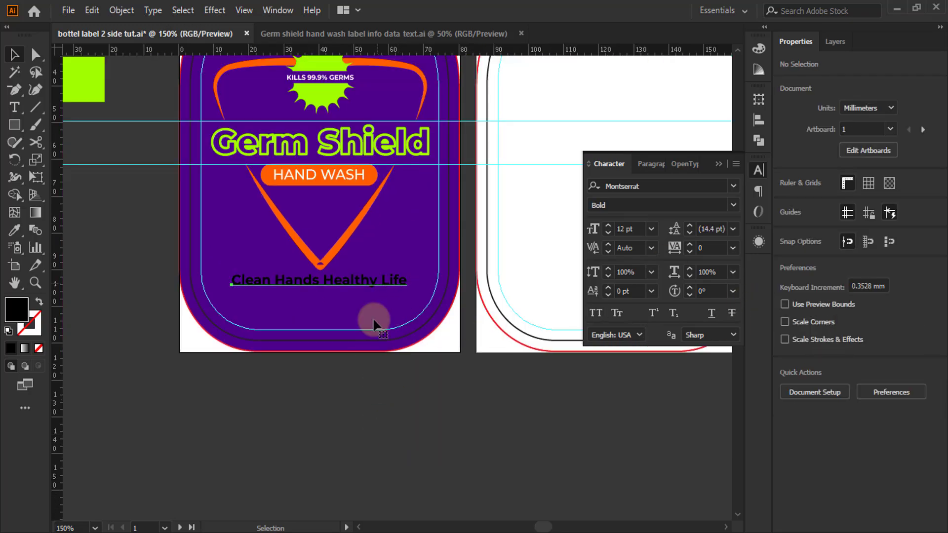
key("ctrl+minus")
key("ctrl+minus")
left_click(15, 229)
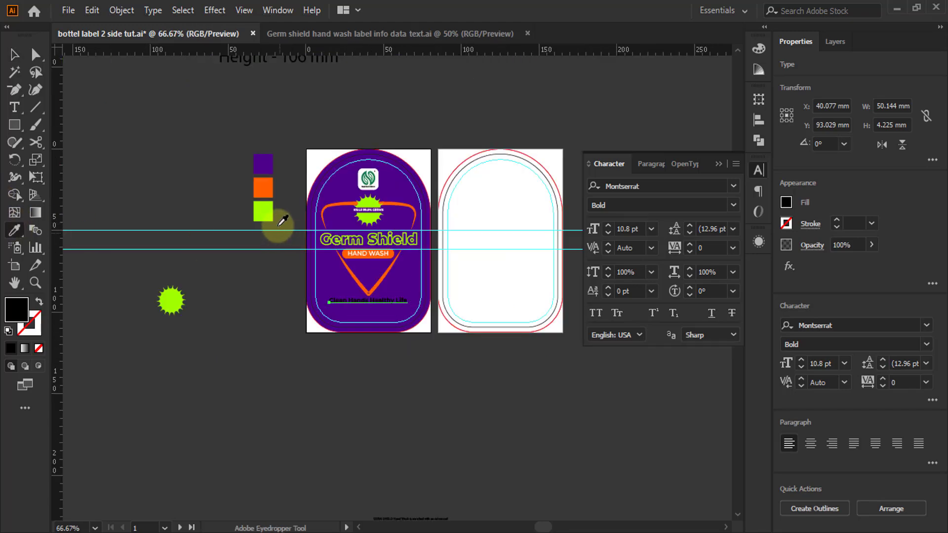
left_click(272, 218)
left_click(13, 53)
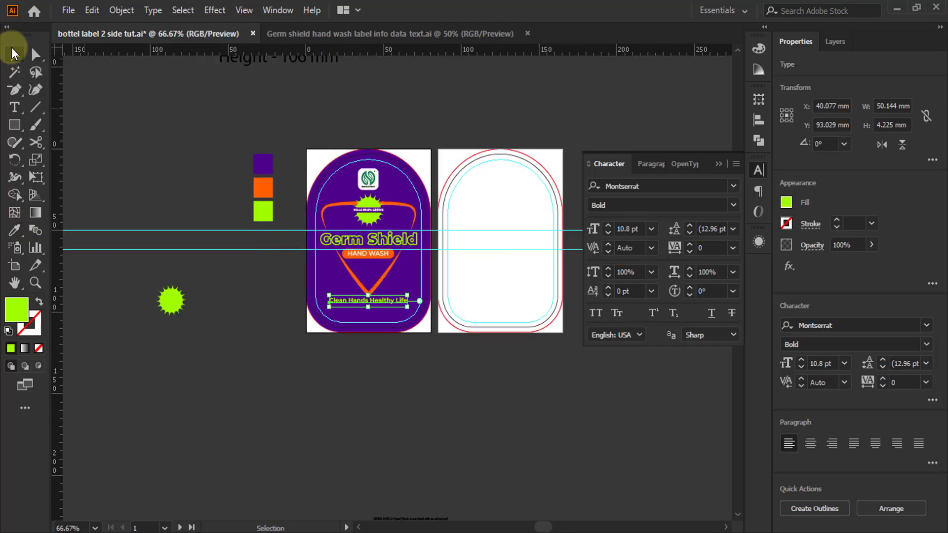
left_click(287, 258)
- Switch to the label info text in Notepad and check its Highlight section against the four highlight lines
scroll(289, 206, "down", 5)
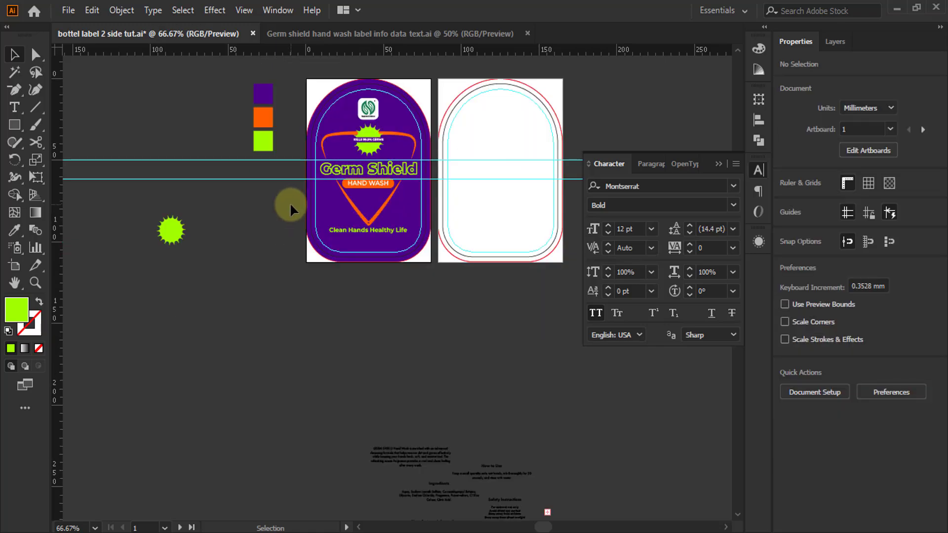
scroll(290, 202, "down", 1)
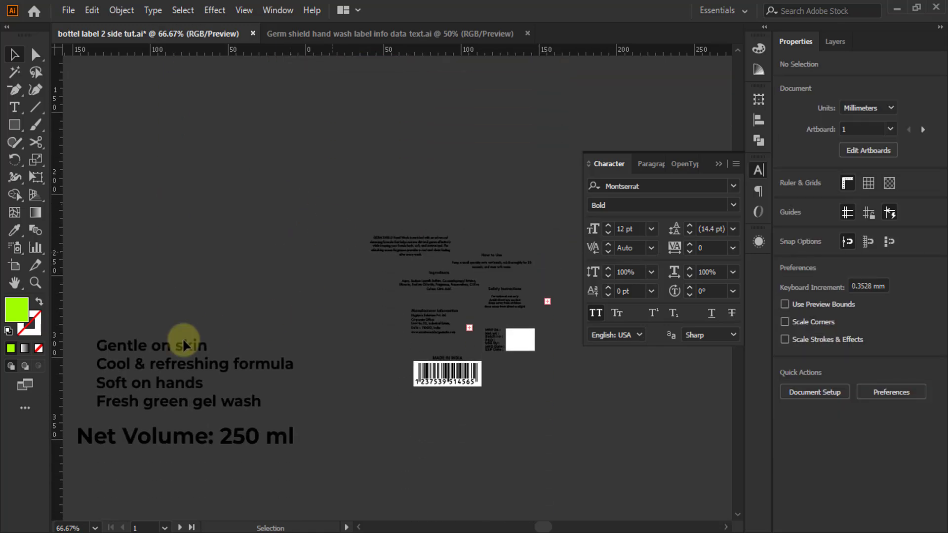
left_click(202, 400)
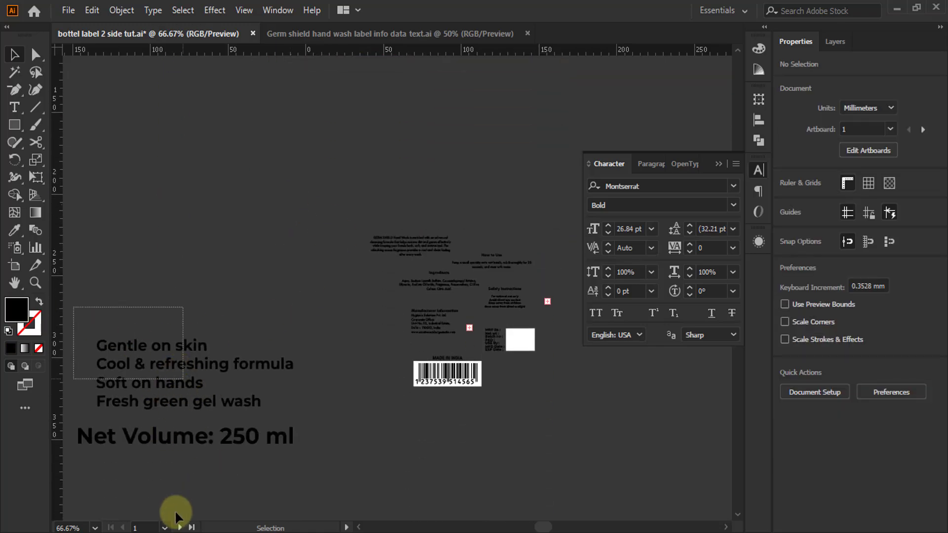
key("alt+Tab")
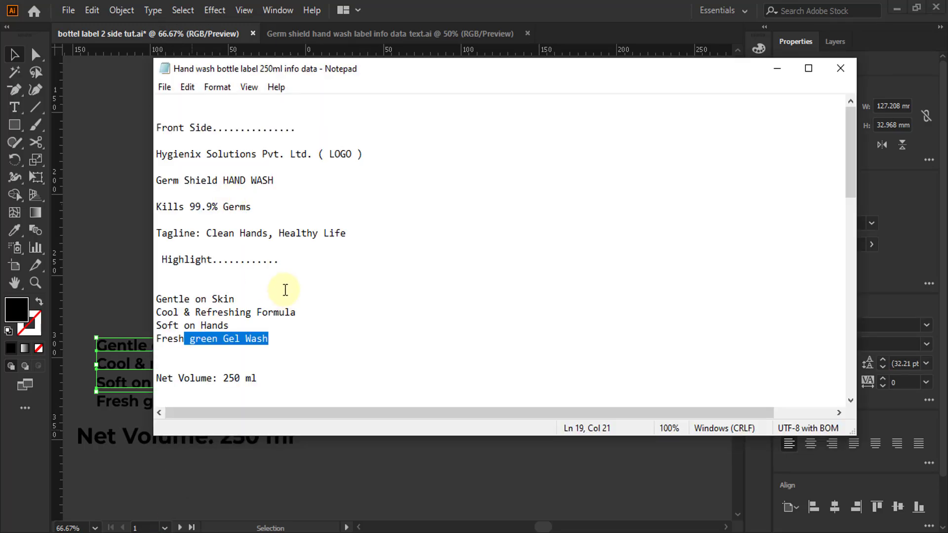
left_click_drag(160, 260, 226, 265)
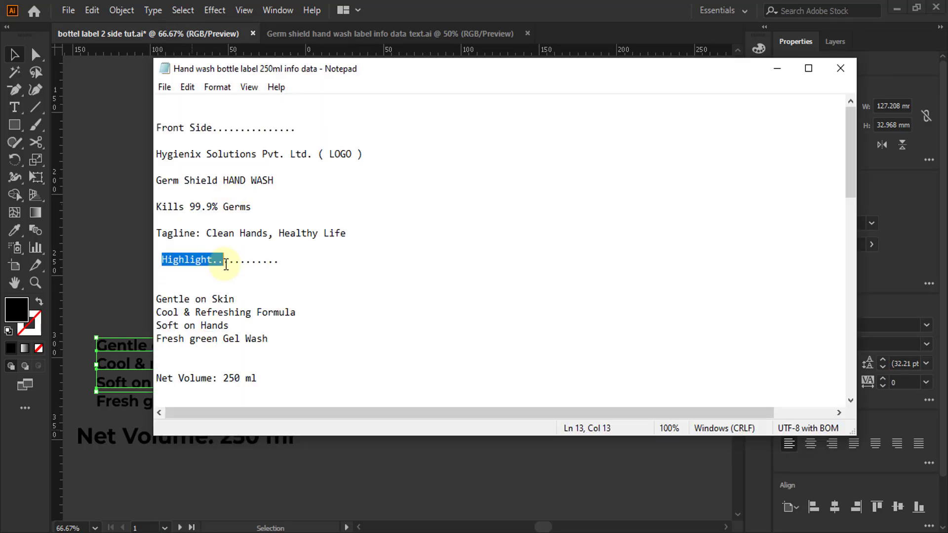
left_click(776, 68)
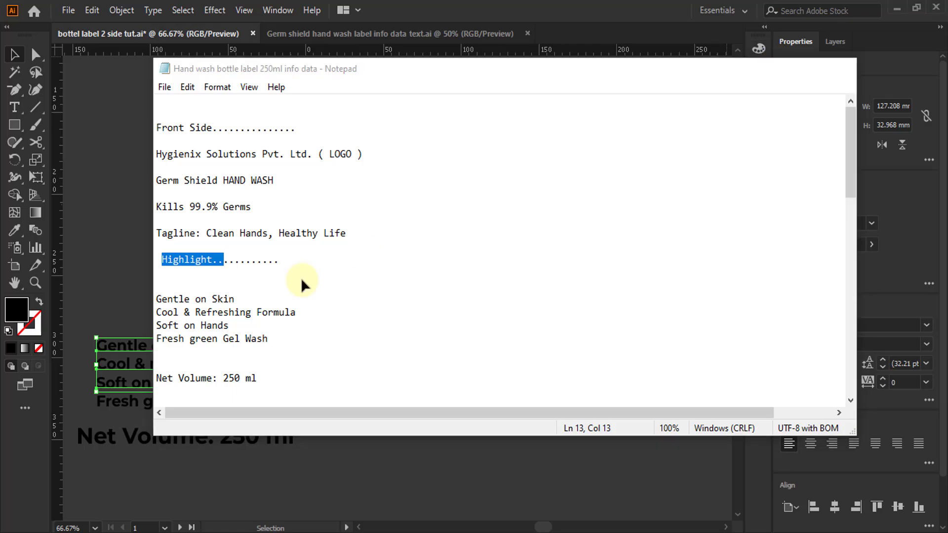
- Move the four highlight lines, from "Gentle on skin" to "Fresh green gel wash", up to just beneath the front label
left_click_drag(109, 308, 169, 387)
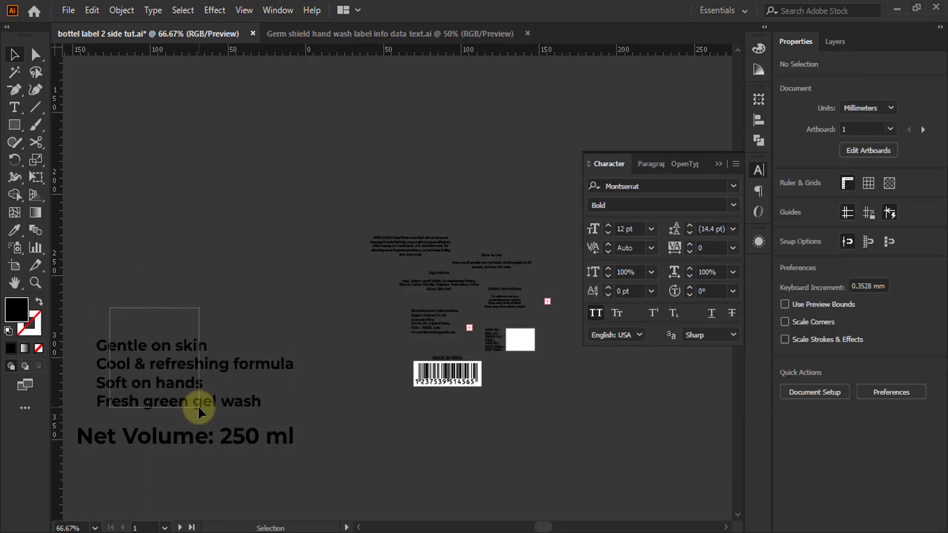
left_click_drag(221, 404, 355, 238)
key("ctrl+minus")
key("ctrl+minus")
key("ctrl+minus")
key("ctrl+plus")
key("ctrl+plus")
key("ctrl+plus")
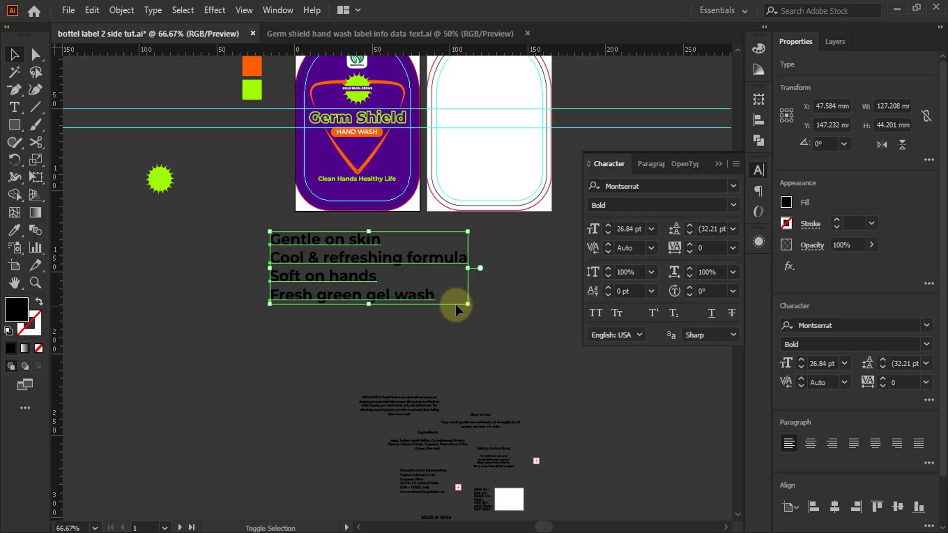
- Scale the four highlight lines down proportionally to about 34.9 mm wide
left_click_drag(468, 303, 324, 217)
key("ctrl+plus")
key("ctrl+plus")
key("ctrl+plus")
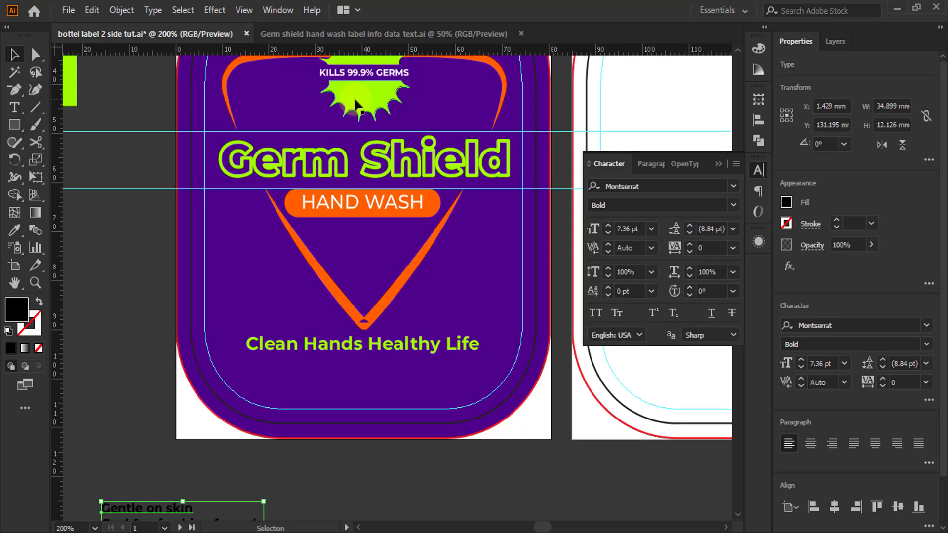
key("ctrl+minus")
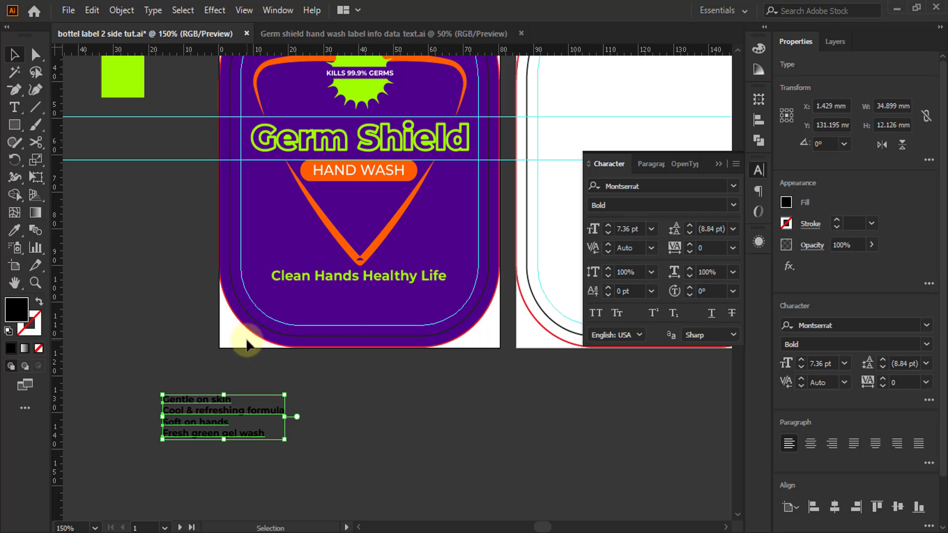
left_click(141, 459)
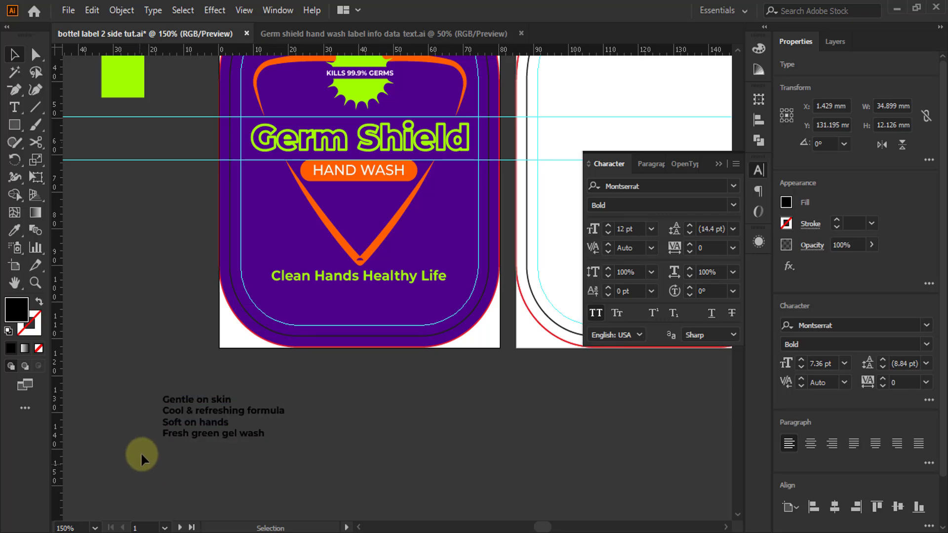
- Recolour the four highlight lines with the orange of the sample swatch
scroll(132, 437, "up", 3)
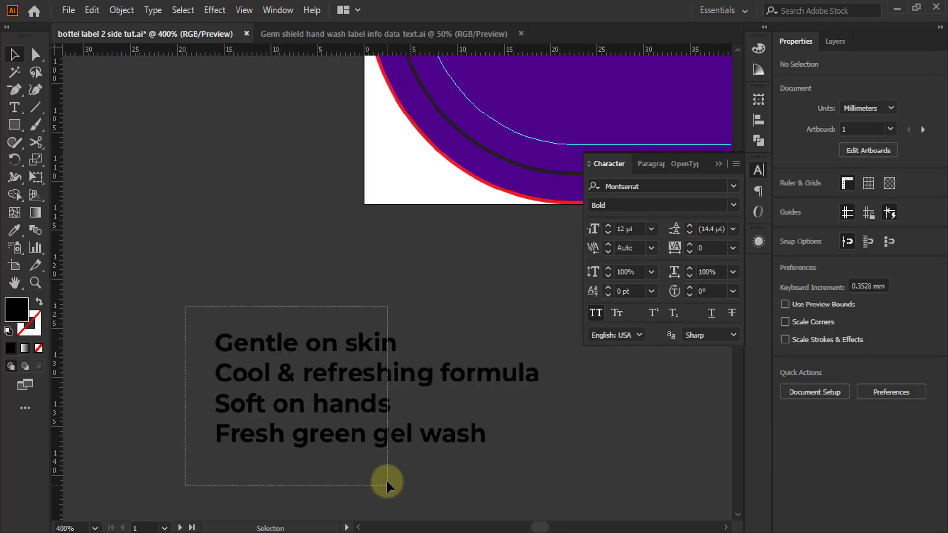
left_click_drag(387, 481, 386, 482)
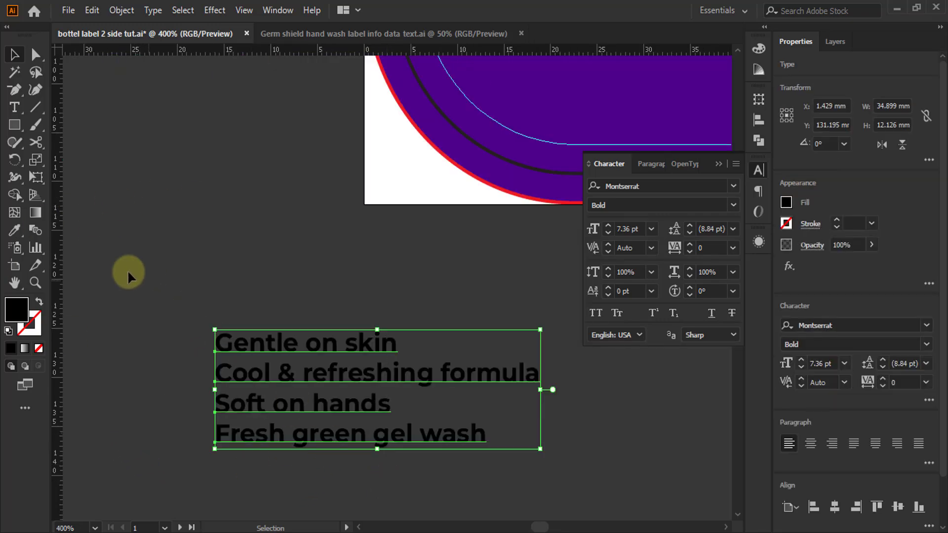
left_click(14, 230)
scroll(394, 438, "down", 2, "alt")
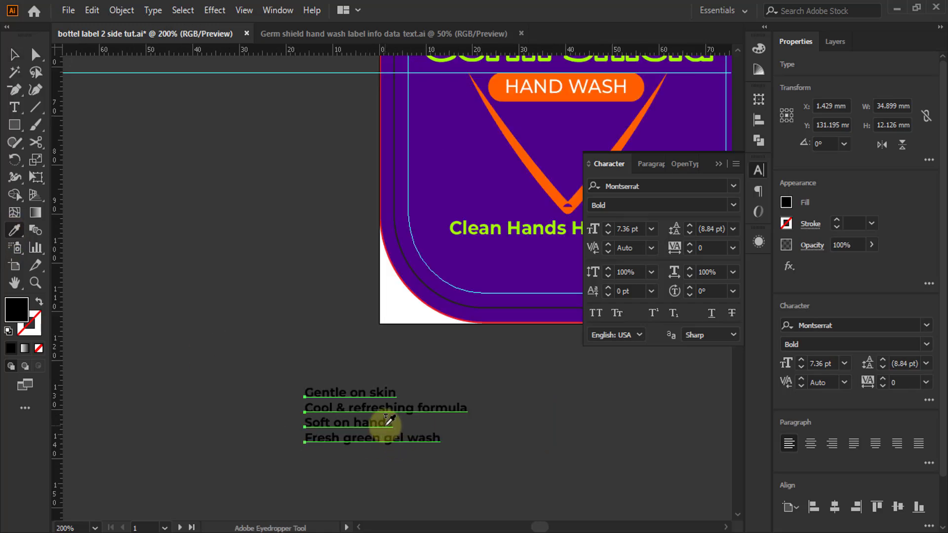
scroll(383, 424, "down", 2, "alt")
left_click(318, 154)
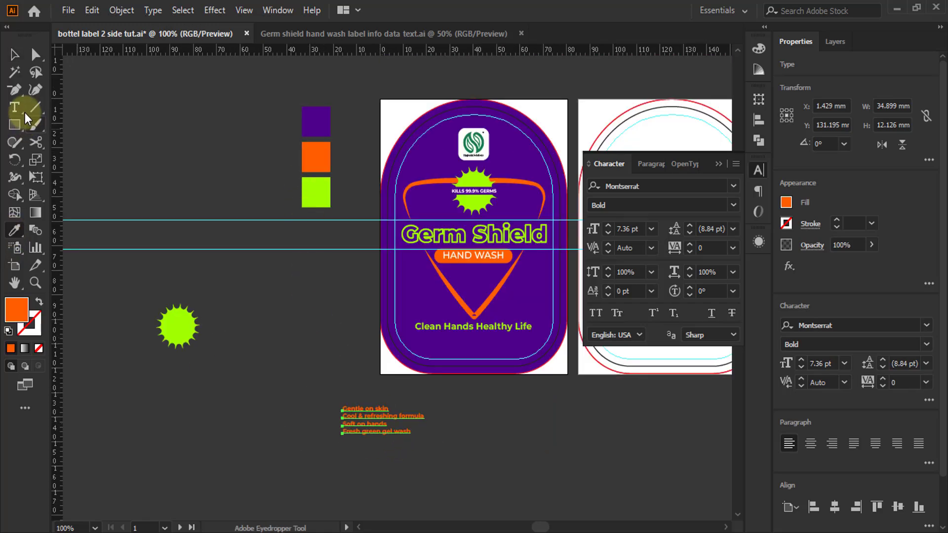
left_click(14, 54)
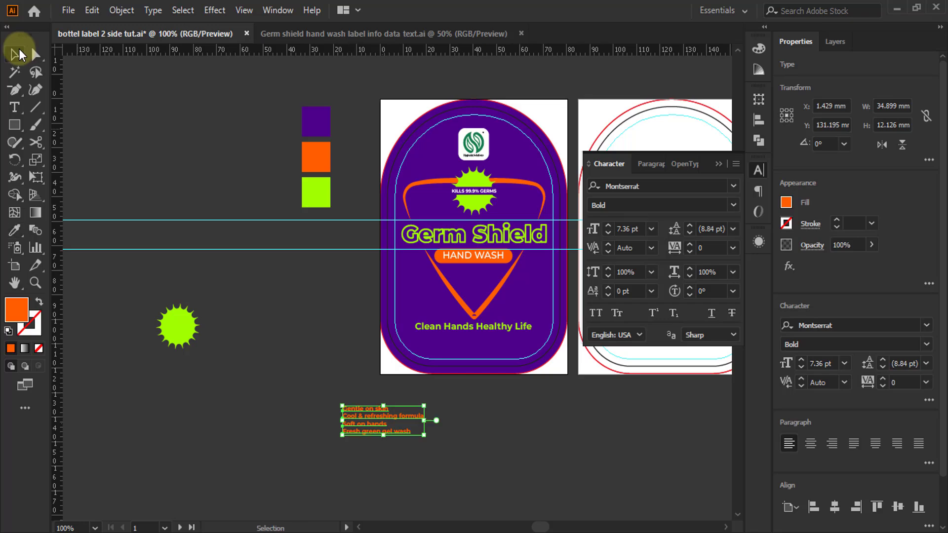
left_click(275, 441)
- Move the spare green starburst beside the first highlight line and scale it down to about 2.4 mm wide
scroll(275, 440, "up", 2, "alt")
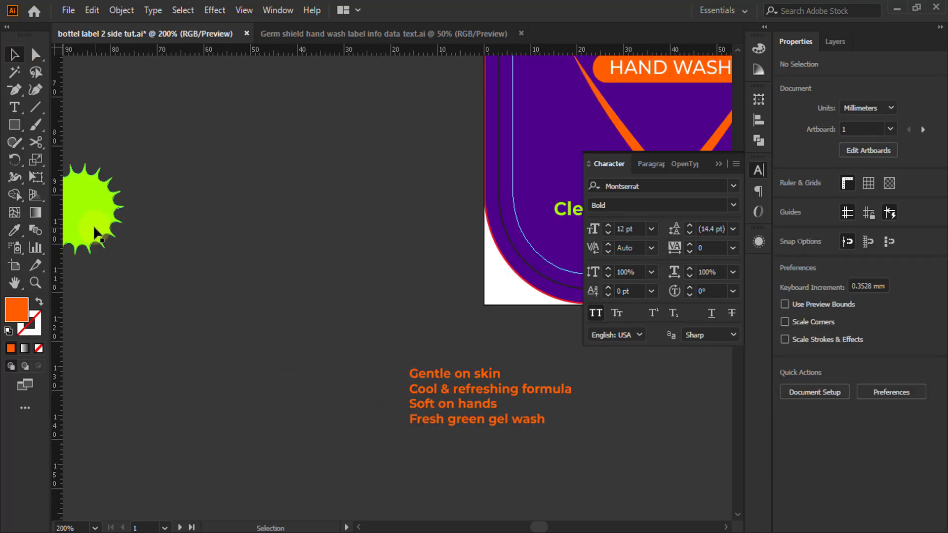
left_click_drag(106, 250, 331, 387)
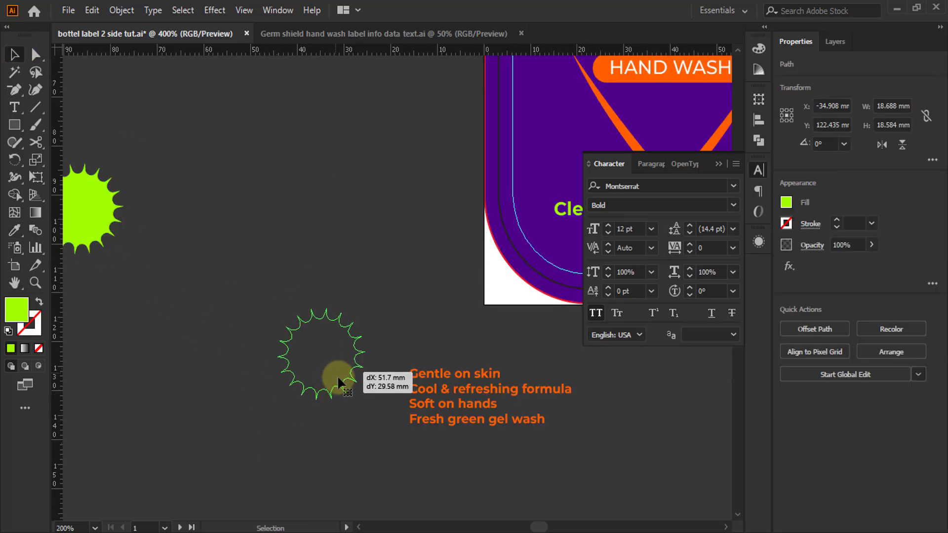
scroll(330, 389, "up", 2, "alt")
left_click_drag(400, 227, 452, 365)
left_click(271, 411)
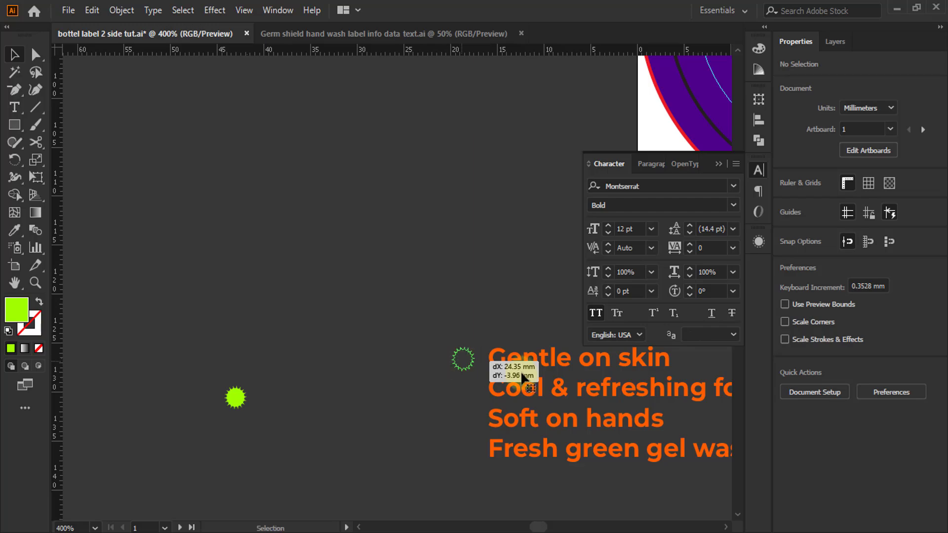
left_click_drag(520, 371, 518, 372)
- Align the small starburst vertically centred with the "Gentle on skin" line
scroll(513, 369, "up", 4, "alt")
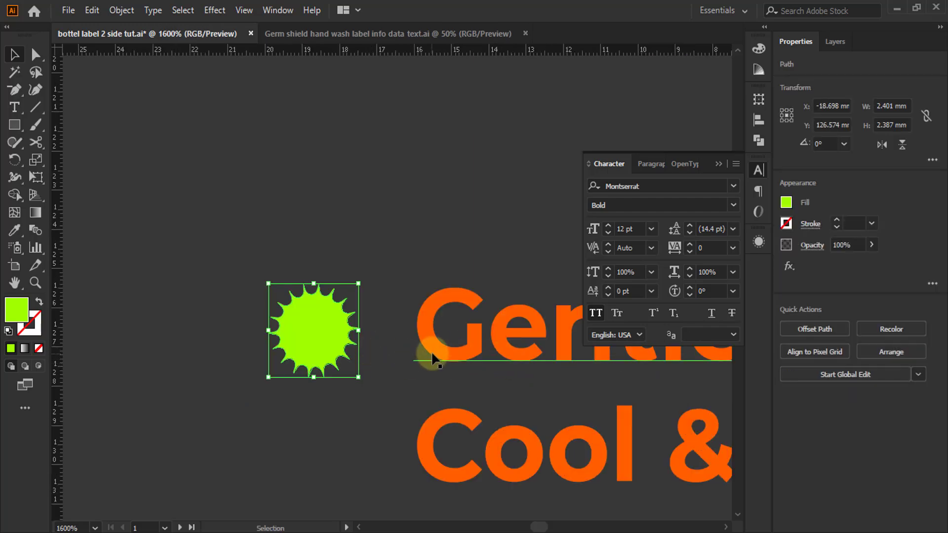
left_click(439, 340, "shift")
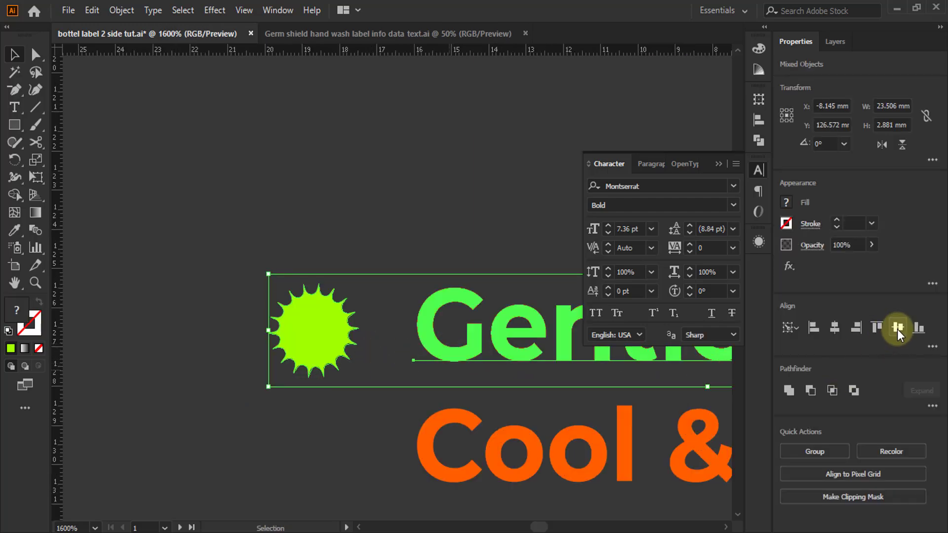
scroll(302, 150, "down", 3, "alt")
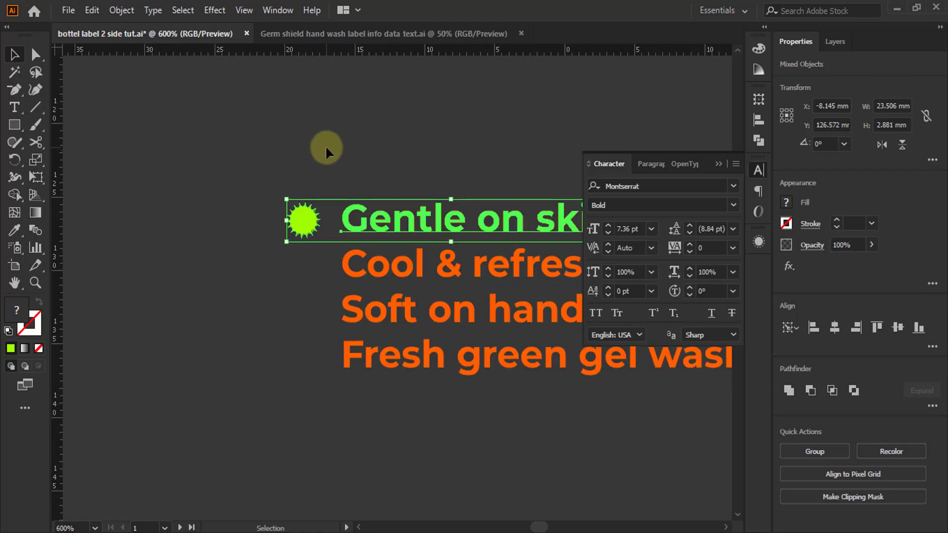
- Duplicate the starburst bullet downward at equal spacing for the other three highlight lines
key("ctrl+shift+a")
left_click_drag(306, 237, 313, 270)
left_click_drag(330, 378, 332, 376)
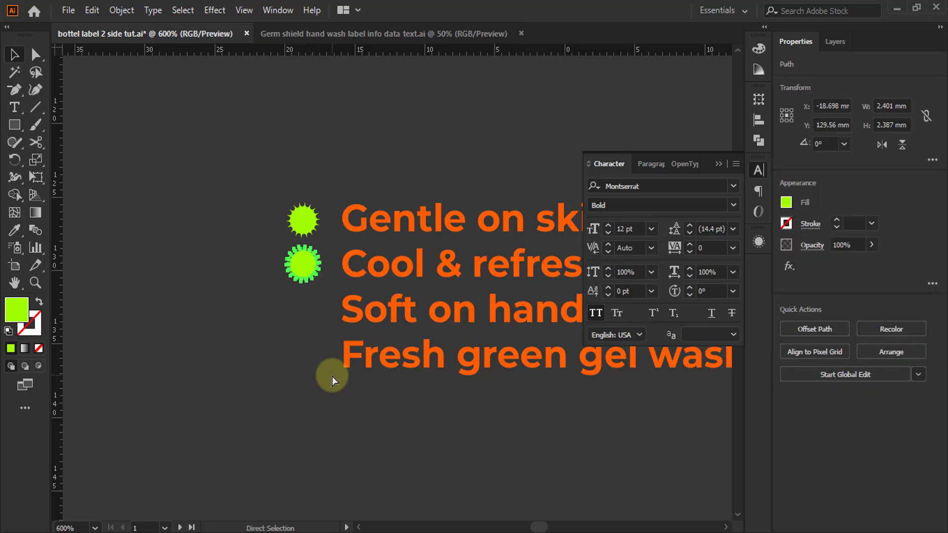
key("ctrl+d")
key("ctrl+d")
left_click(306, 296)
- Align each of the three new starburst bullets vertically centred with its own highlight line
left_click_drag(252, 250, 396, 270)
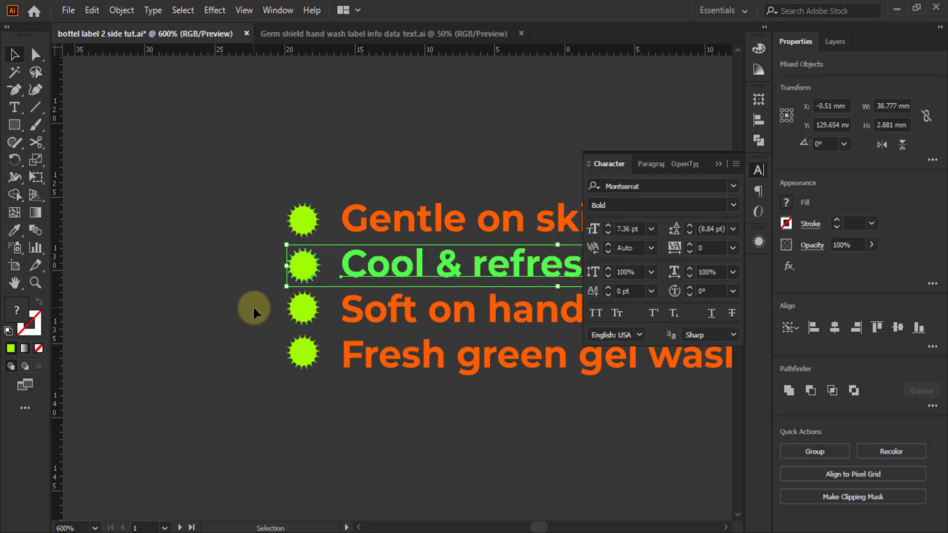
left_click_drag(436, 318, 476, 316)
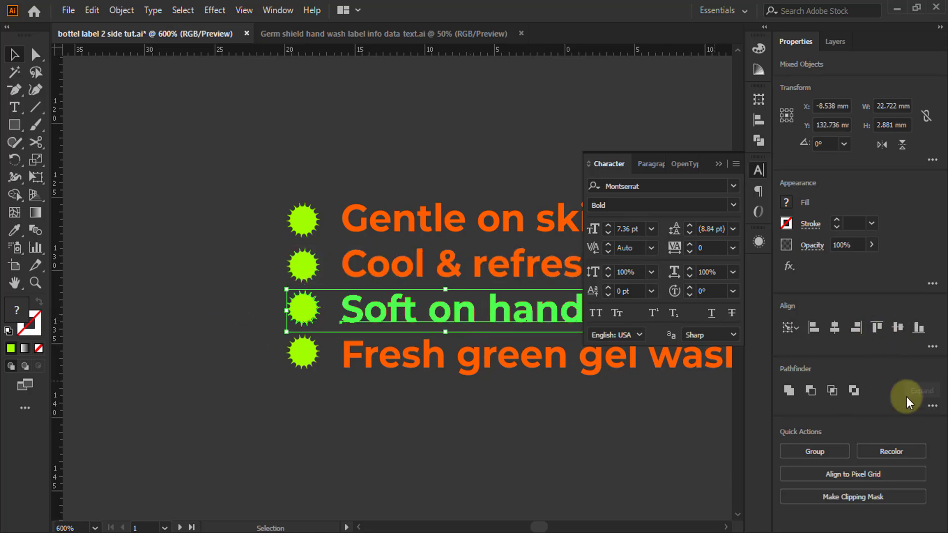
left_click_drag(285, 349, 470, 402)
key("ctrl+z")
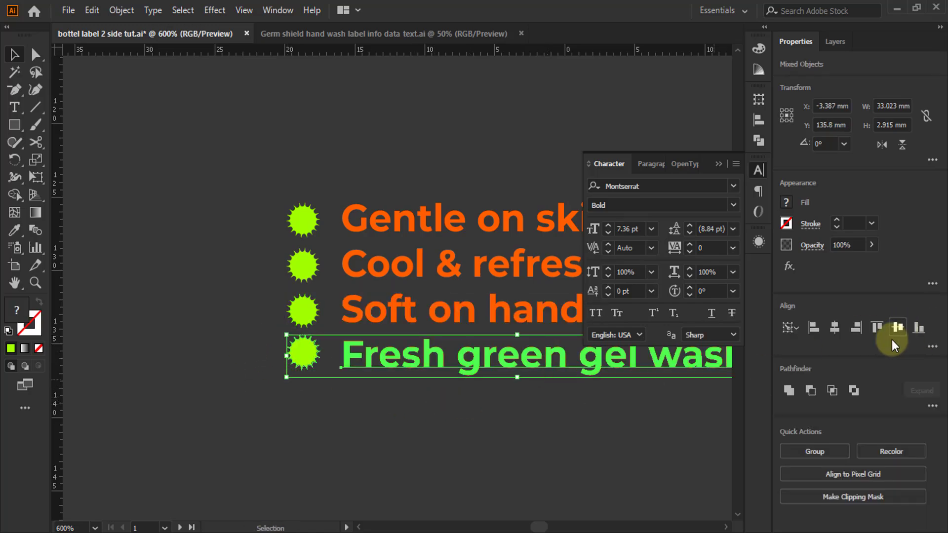
left_click(99, 339)
- Rearrange the bulleted highlights into two grouped columns, with "Soft on hands" and "Fresh green gel wash" to the right of the first two lines
scroll(105, 336, "down", 2)
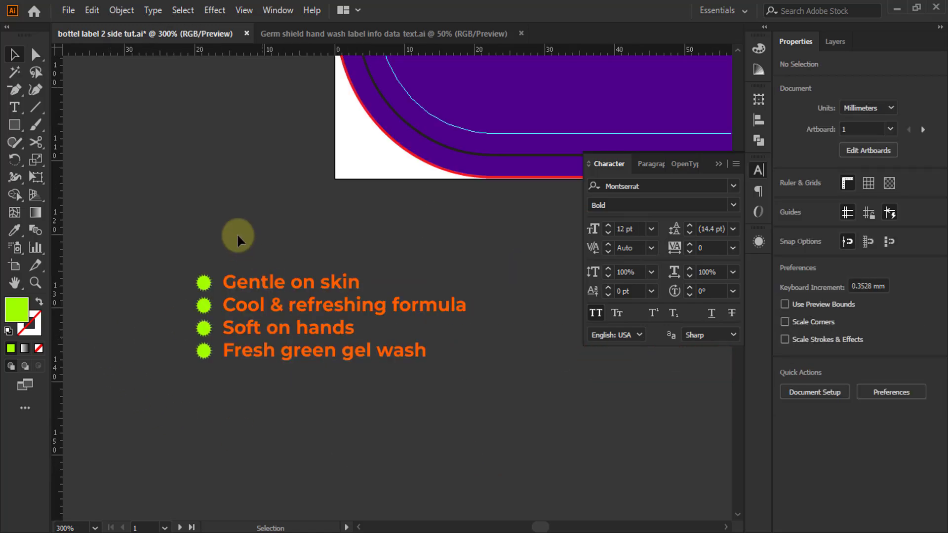
left_click_drag(296, 296, 271, 249)
left_click_drag(176, 298, 381, 417)
key("ctrl")
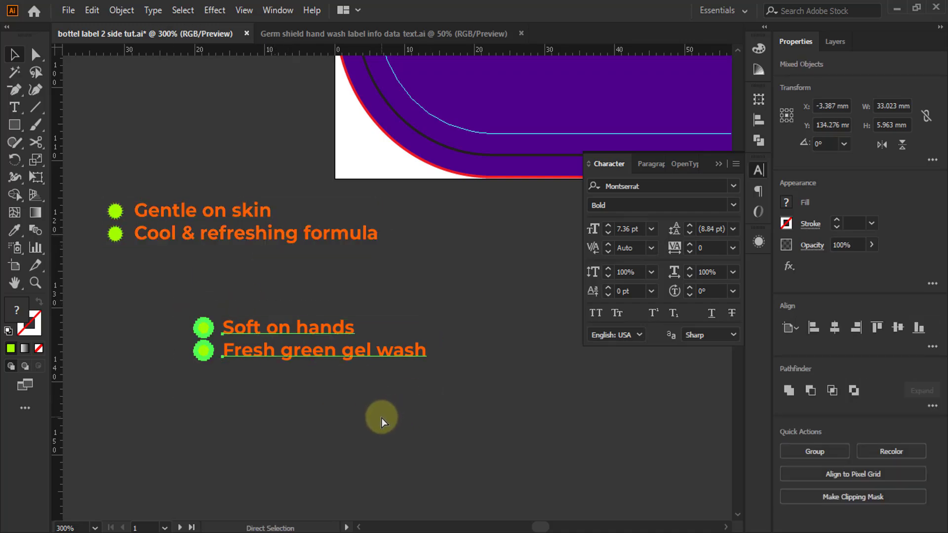
key("ctrl+g")
left_click_drag(261, 338, 466, 224)
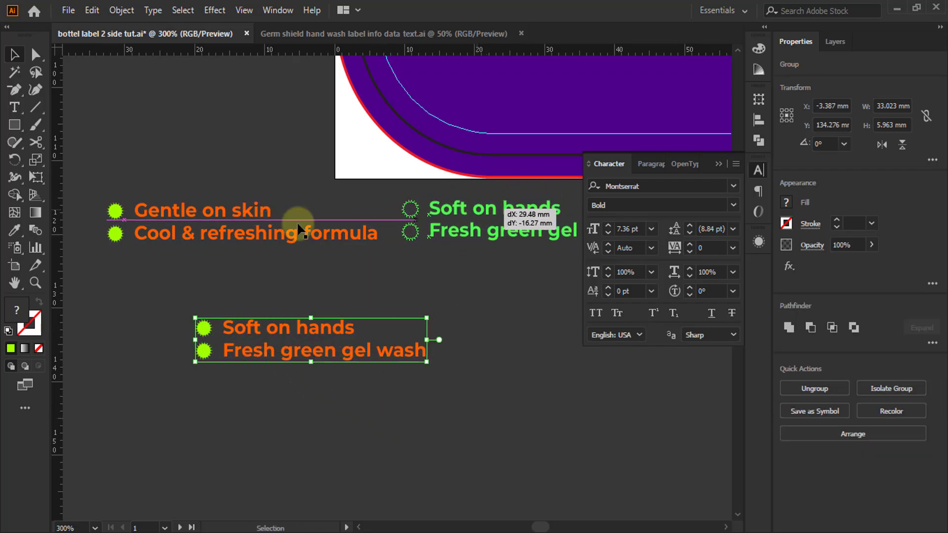
- Align the two highlight columns by their vertical centres and group them together
left_click_drag(149, 196, 435, 298)
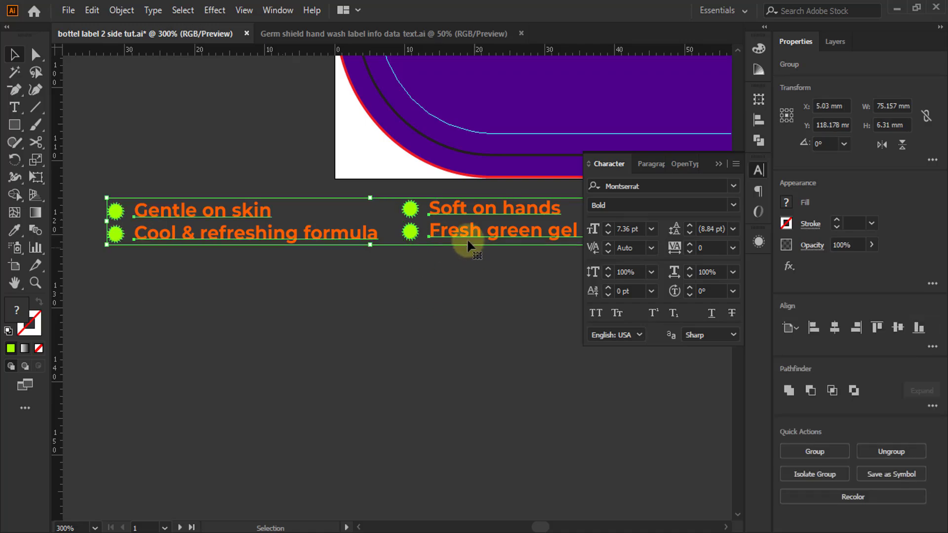
left_click(453, 236)
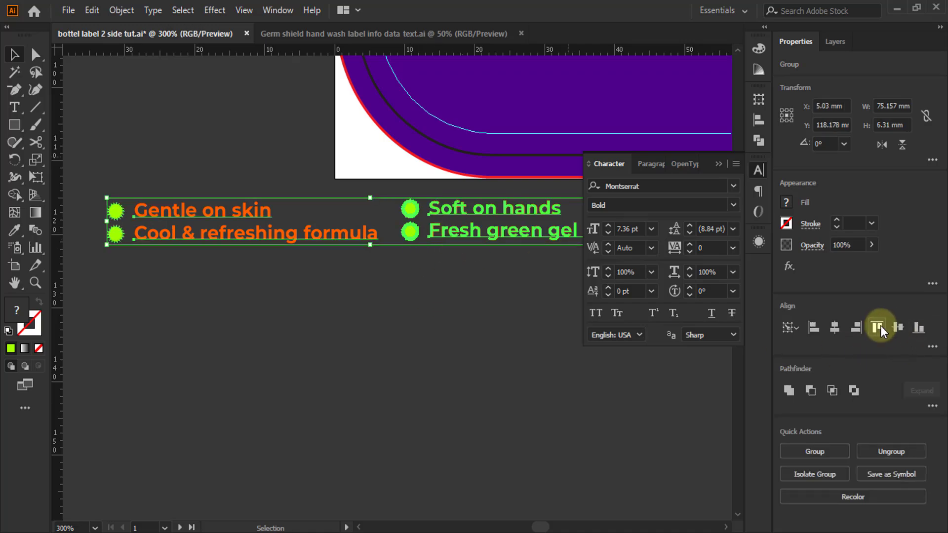
left_click(898, 333)
scroll(204, 337, "down", 3)
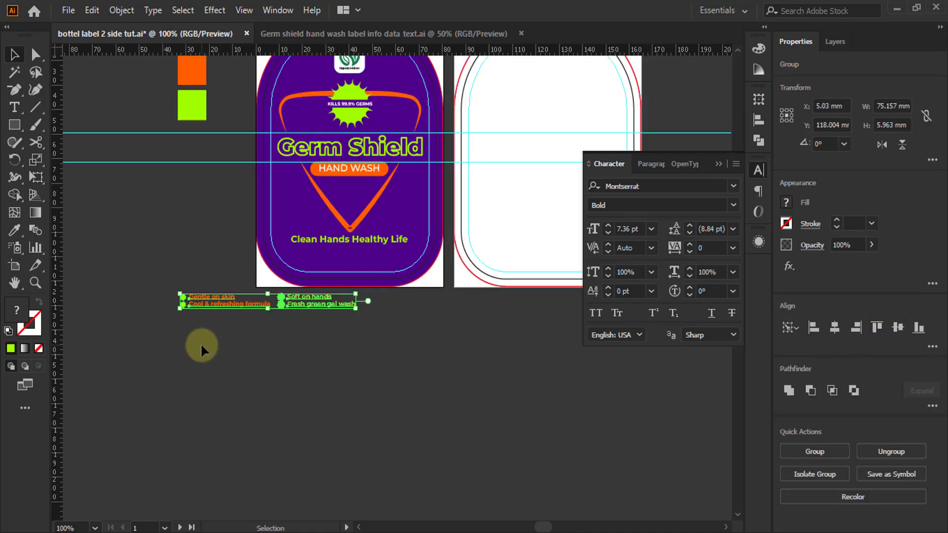
key("ctrl+g")
- Scale the highlight group down to about 42 mm wide and place it below the tagline on the front label
scroll(206, 289, "up", 2)
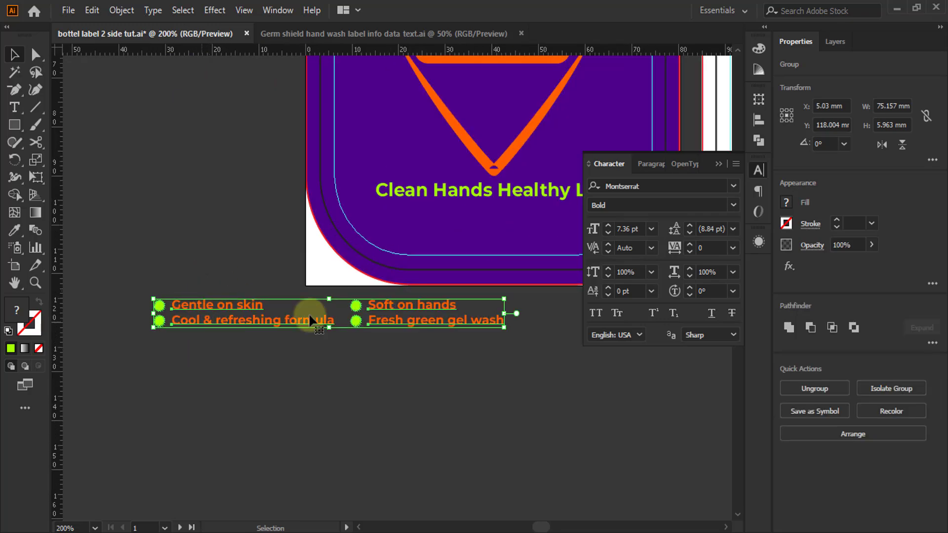
left_click(718, 165)
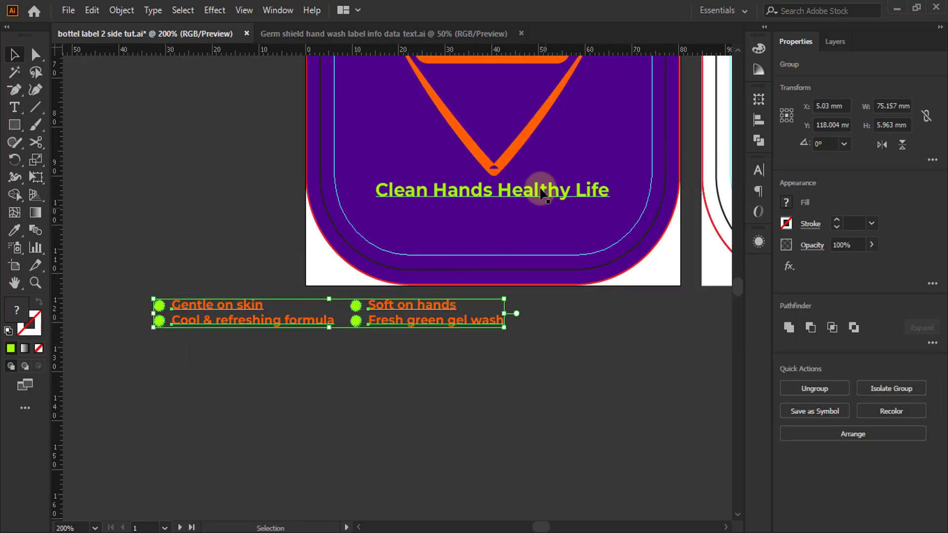
left_click(154, 303)
left_click_drag(148, 299, 308, 312)
left_click_drag(439, 334, 515, 230)
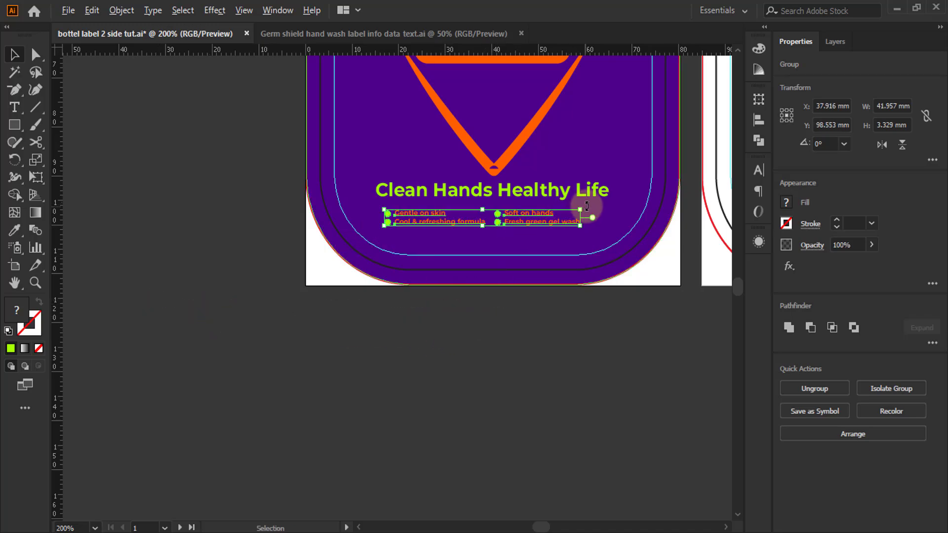
- Enlarge the highlight group to about 47.5 mm wide and centre it horizontally on the "Clean Hands Healthy Life" tagline
scroll(583, 190, "up", 2)
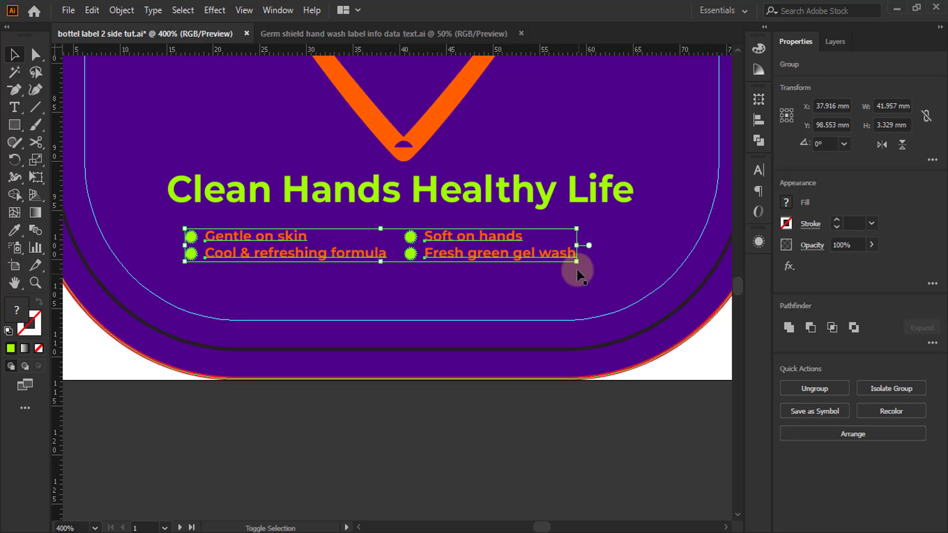
left_click_drag(583, 266, 625, 282)
left_click_drag(186, 267, 164, 269)
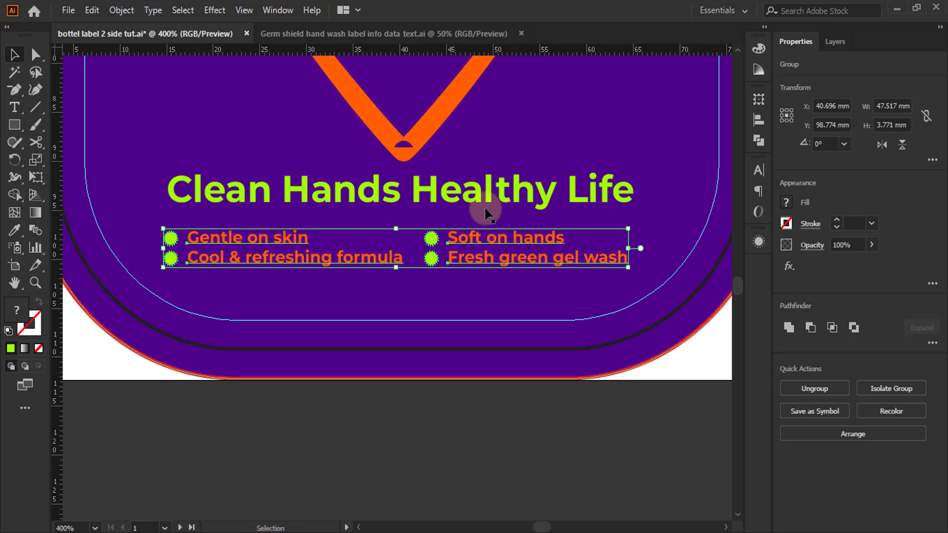
left_click(501, 190, "shift")
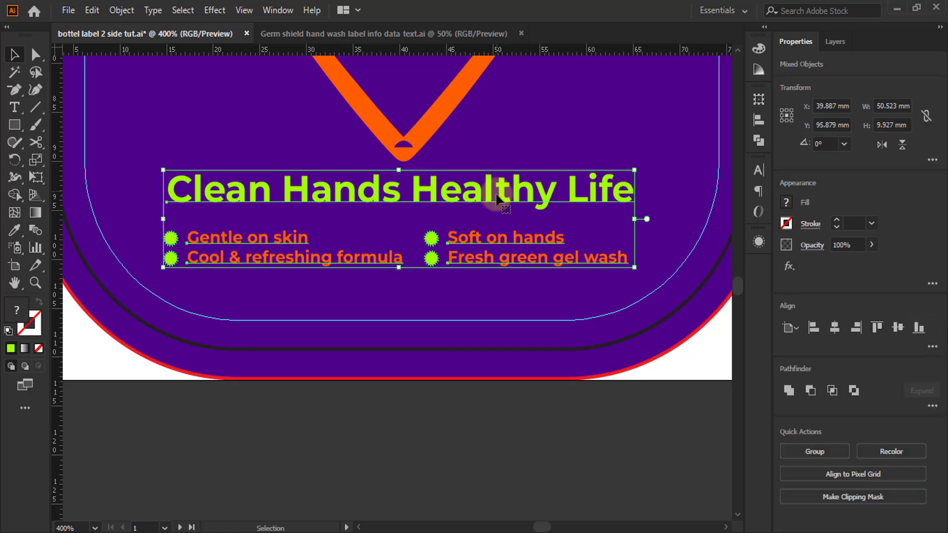
left_click(835, 328)
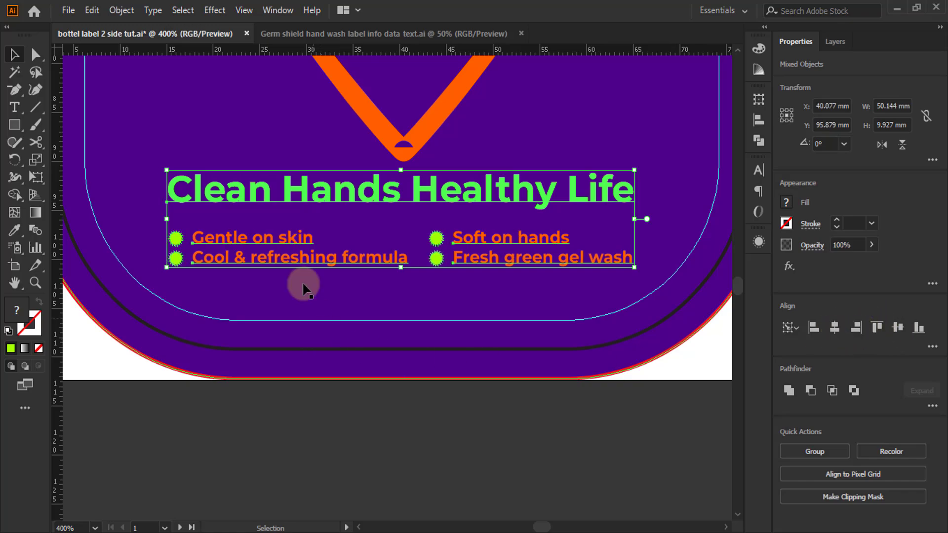
key("ctrl+minus")
left_click(381, 380)
- Move the "Net Volume: 250 ml" text up to the empty area just below the front label
key("ctrl+minus")
key("ctrl+minus")
key("ctrl+minus")
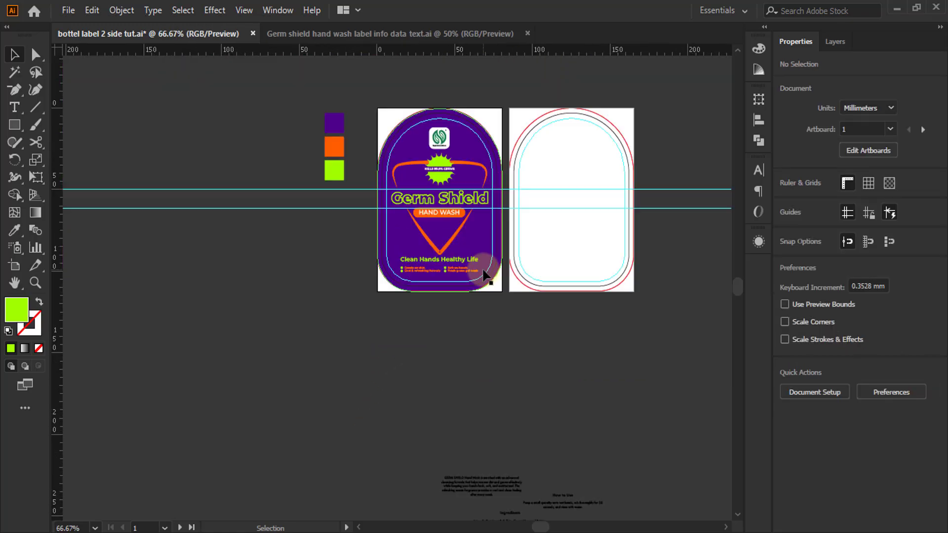
scroll(487, 257, "down", 4)
scroll(488, 256, "down", 4)
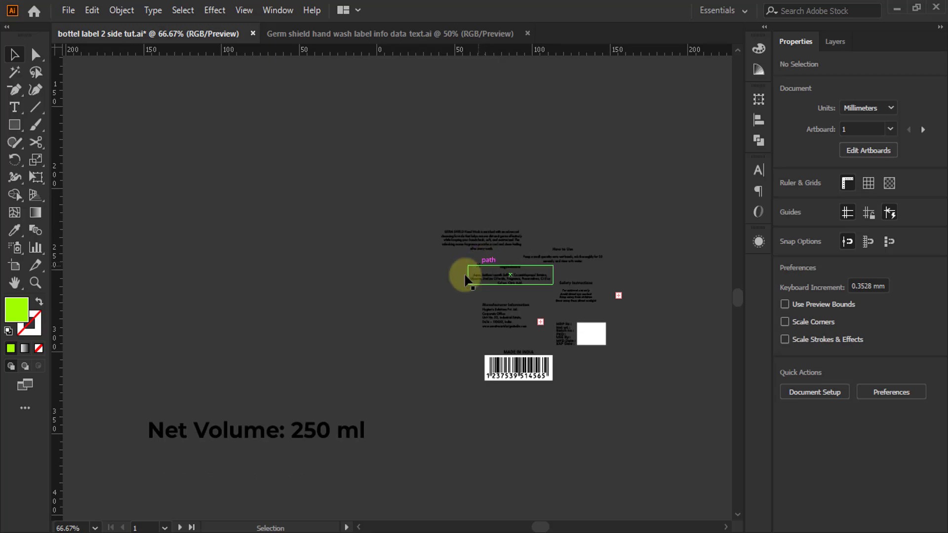
left_click_drag(275, 434, 374, 277)
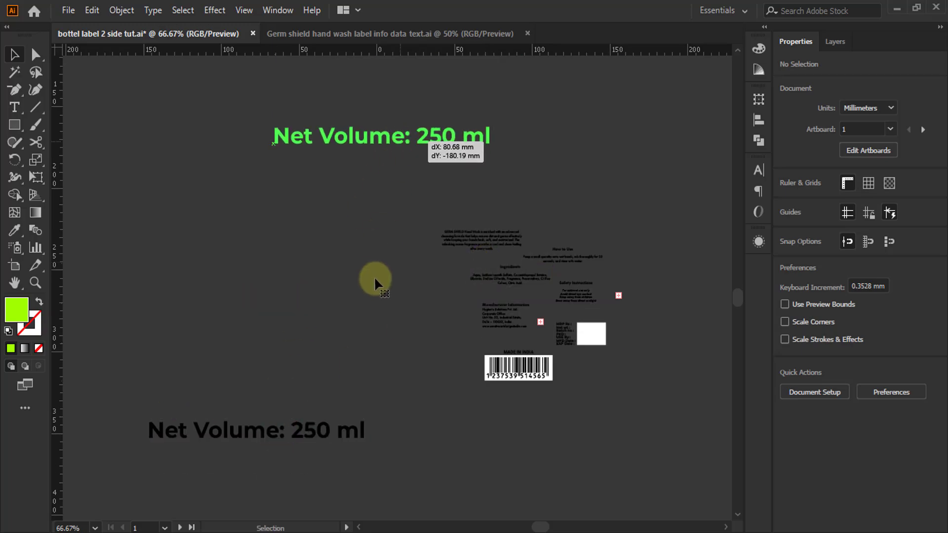
scroll(374, 277, "up", 4)
key("ctrl+plus")
key("ctrl+plus")
key("ctrl+plus")
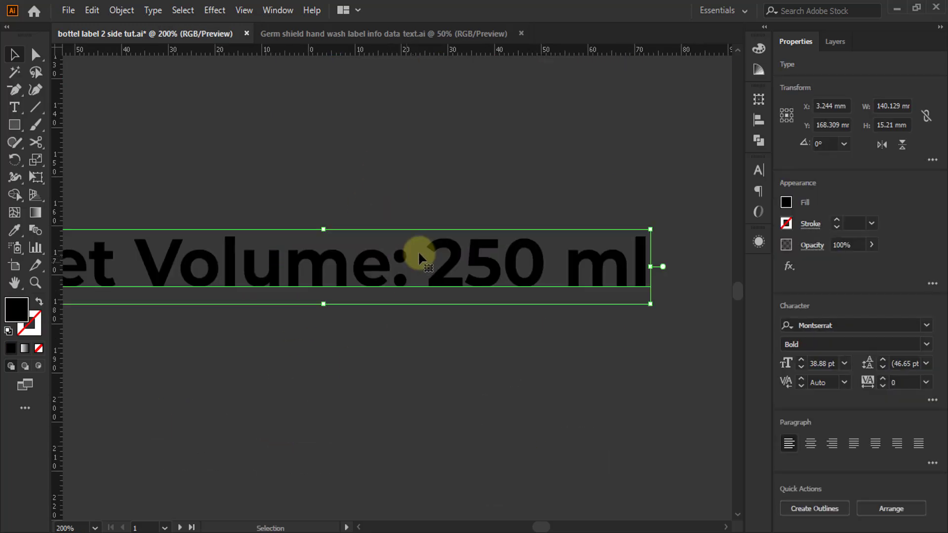
key("ctrl+minus")
key("ctrl+minus")
- Duplicate the net volume text below itself and trim the two copies to "Net Volume" and "250 ml"
left_click_drag(386, 254, 359, 311)
key("t")
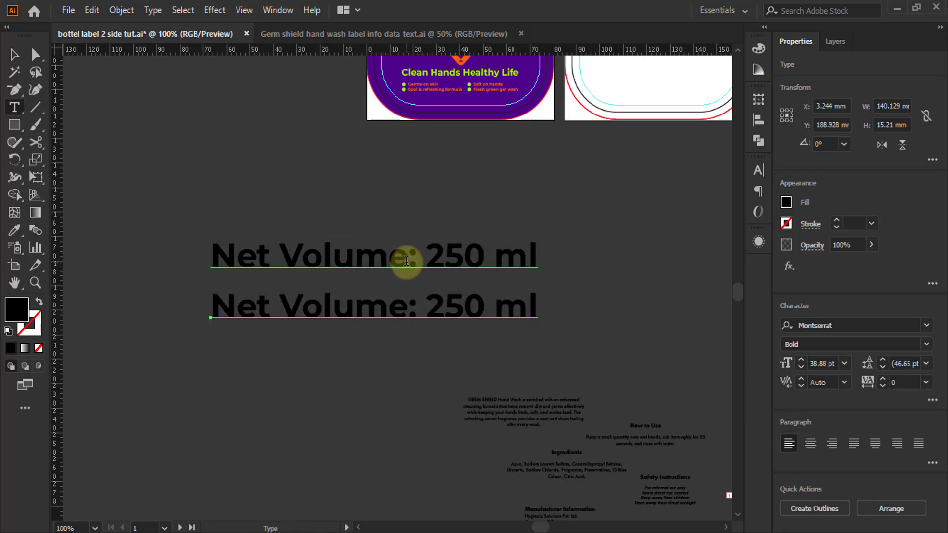
left_click_drag(407, 257, 666, 306)
key("BackSpace")
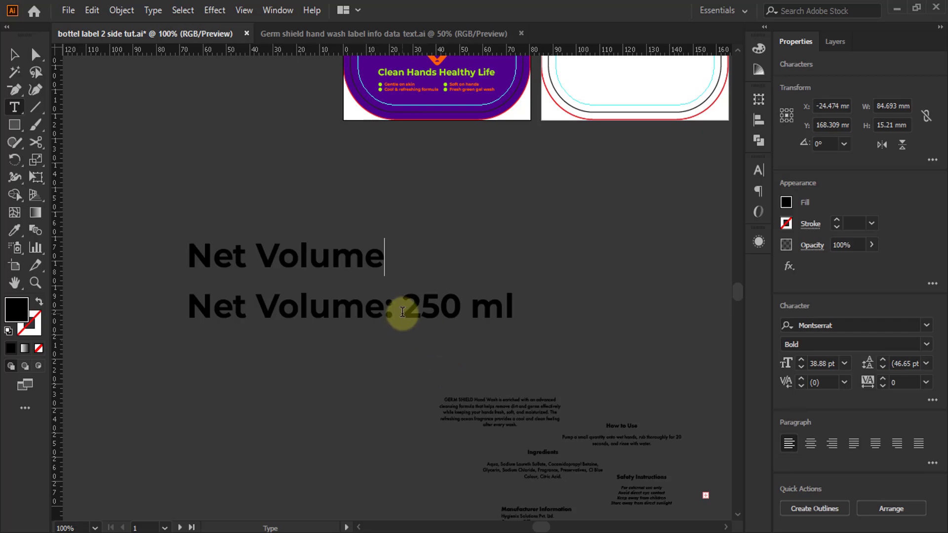
left_click_drag(401, 308, 6, 311)
key("BackSpace")
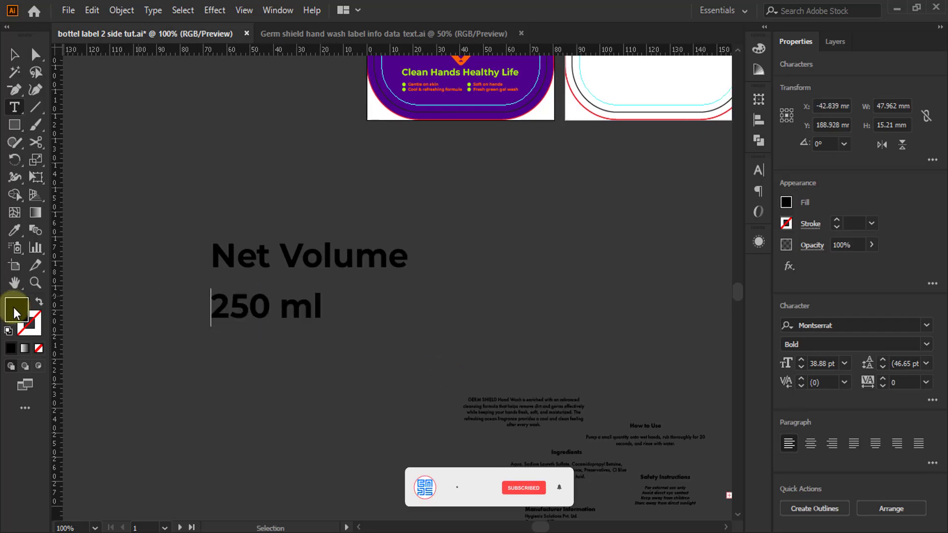
- Enlarge the "250 ml" text proportionally to about 75 mm wide and set its Montserrat style to Black
left_click(14, 55)
left_click(323, 322)
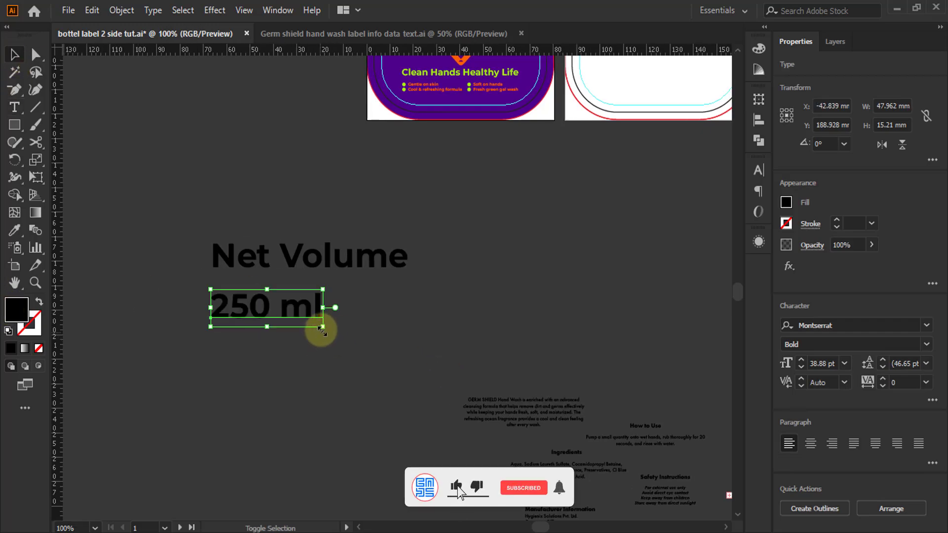
left_click_drag(321, 327, 388, 376)
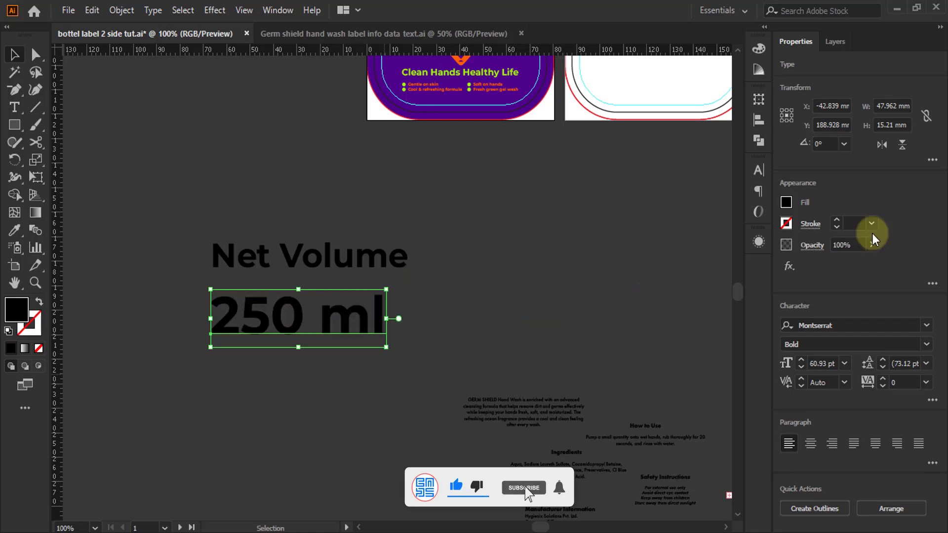
left_click(758, 171)
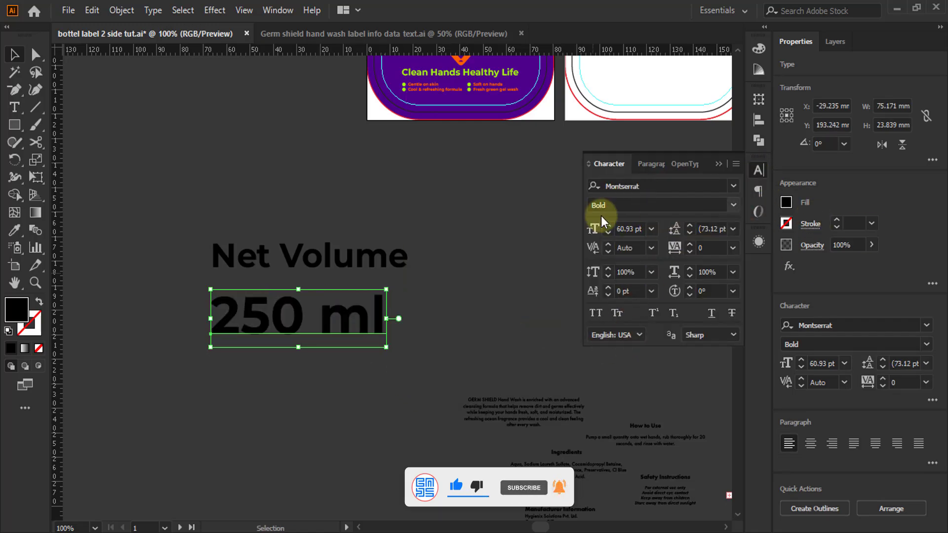
left_click(733, 207)
left_click(632, 478)
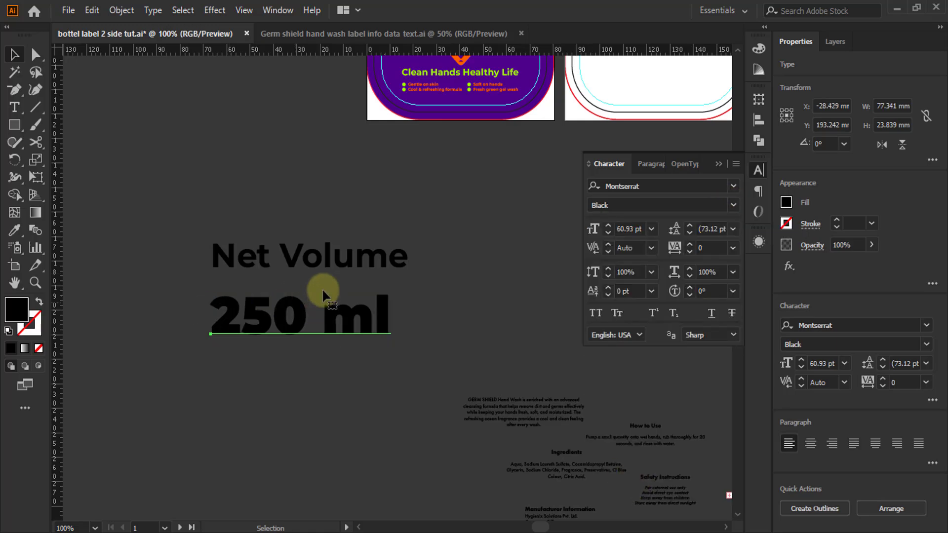
- Set the "Net Volume" text to Montserrat Regular and all caps
left_click(317, 262)
left_click(733, 205)
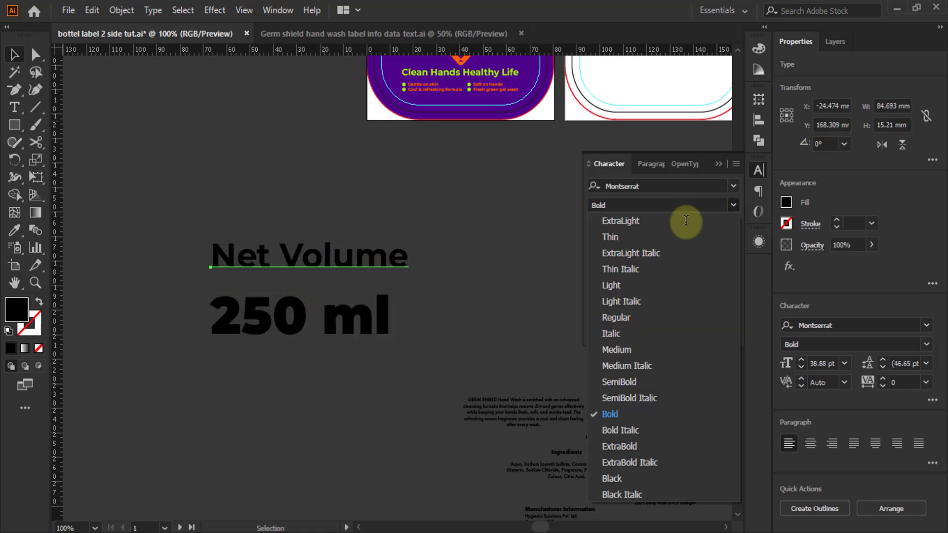
left_click(621, 319)
left_click(599, 314)
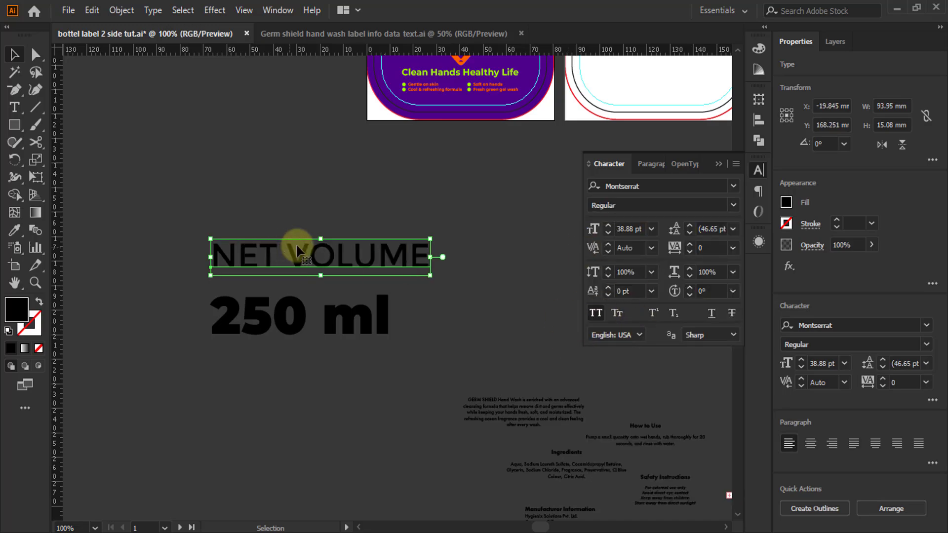
- Place "NET VOLUME" directly above "250 ml" and scale it proportionally to about 76 mm wide to match that line
left_click_drag(429, 271, 259, 303)
scroll(258, 270, "up", 2)
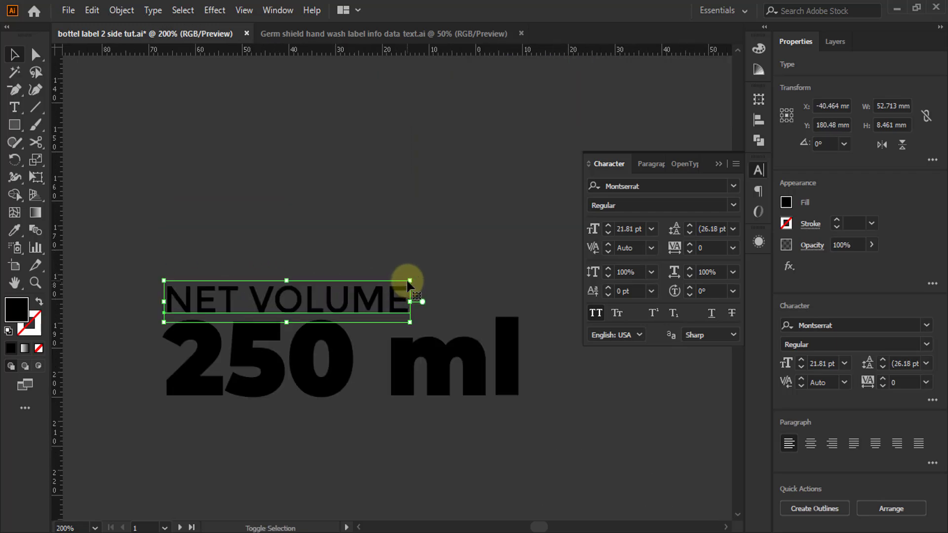
left_click_drag(409, 281, 520, 221)
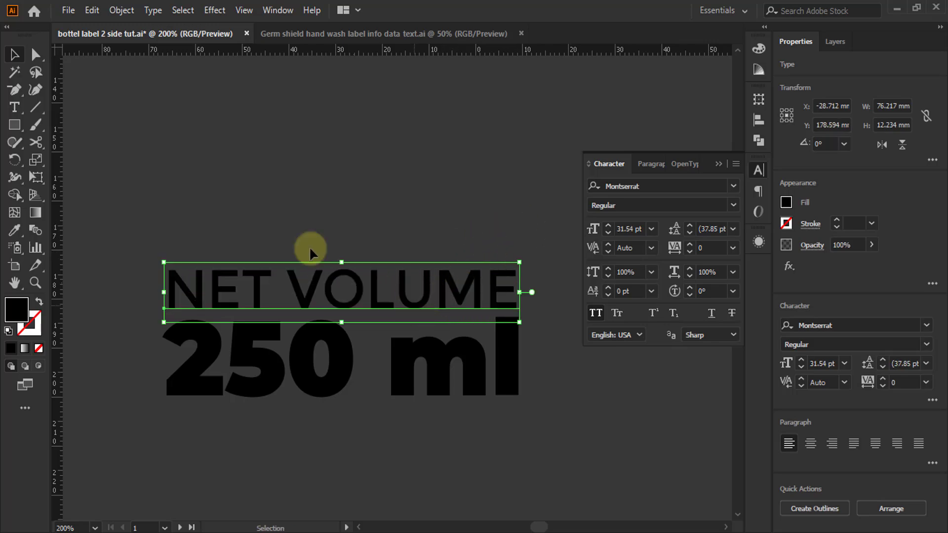
- Centre the two net volume lines on each other as one group and fill the group with white
left_click_drag(541, 495, 497, 464)
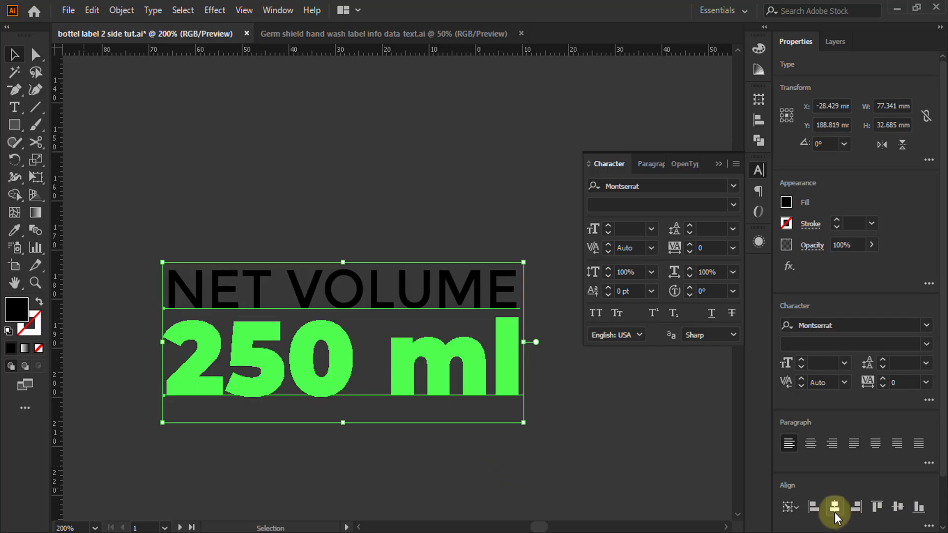
key("ctrl+g")
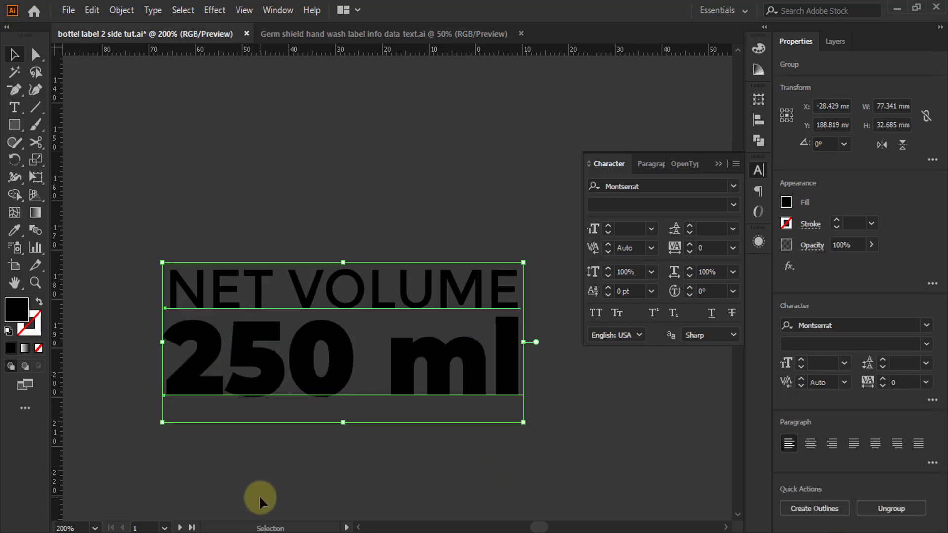
left_click(759, 48)
left_click(603, 141)
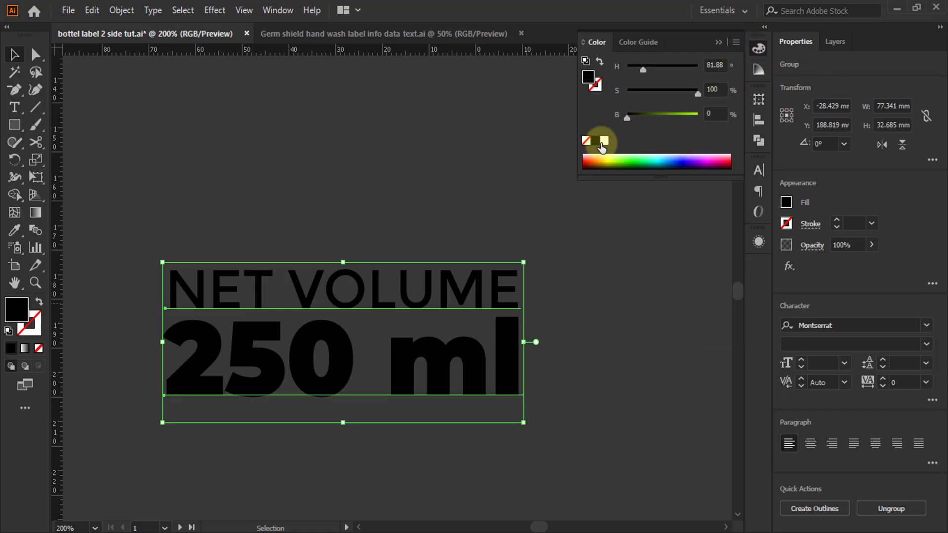
- Move the net volume group below the highlights on the front label and shrink it proportionally to about 6.6 mm wide
scroll(350, 363, "down", 3)
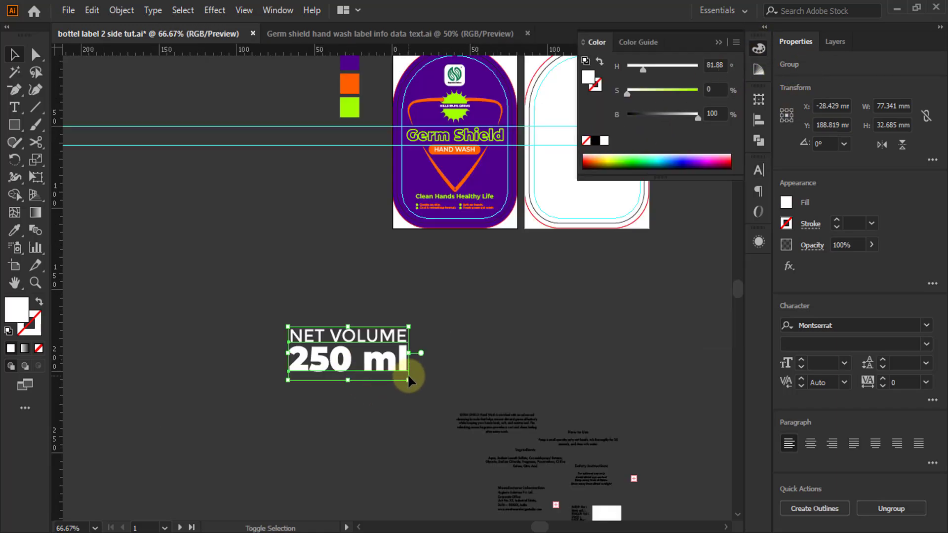
left_click_drag(407, 382, 464, 212)
scroll(465, 213, "up", 4)
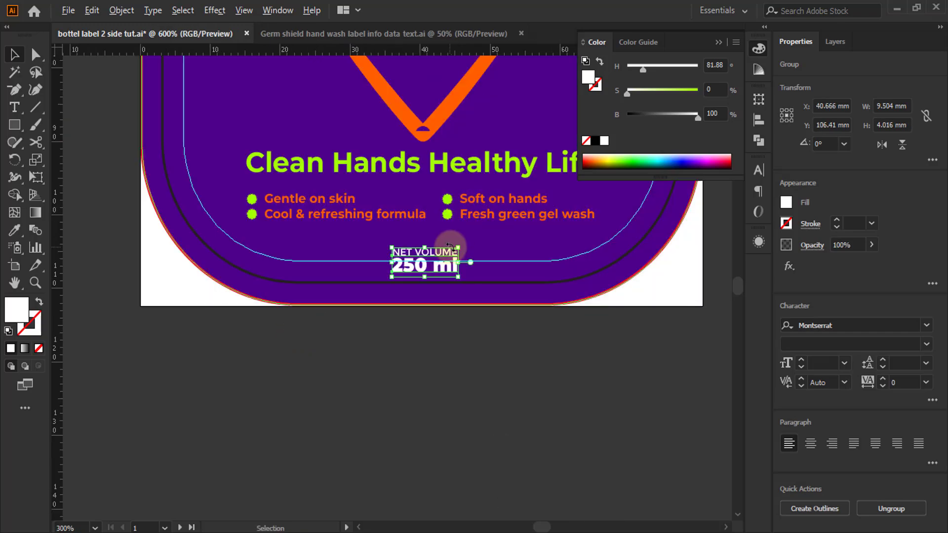
scroll(455, 277, "up", 3)
left_click_drag(471, 324, 432, 257)
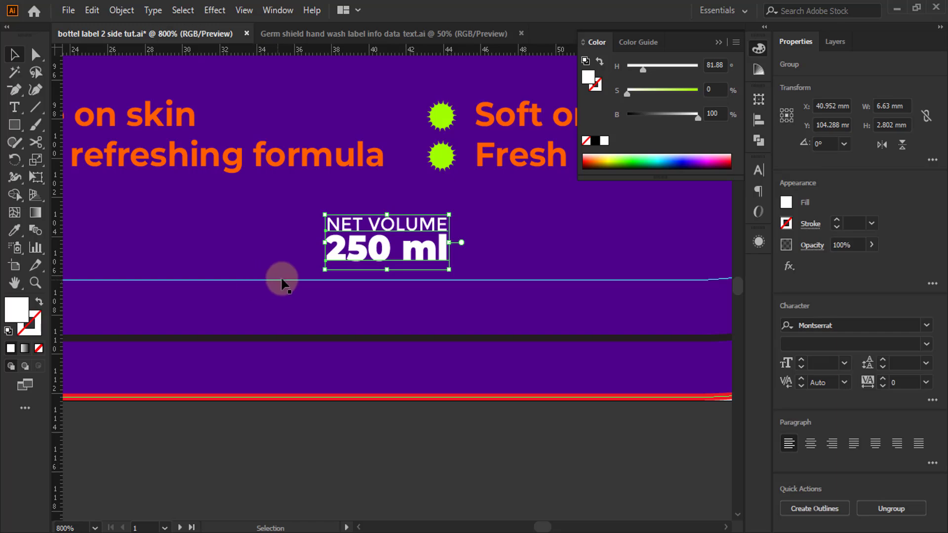
- Centre the net volume group horizontally on the V-shaped lower part of the orange shield
scroll(432, 365, "down", 2)
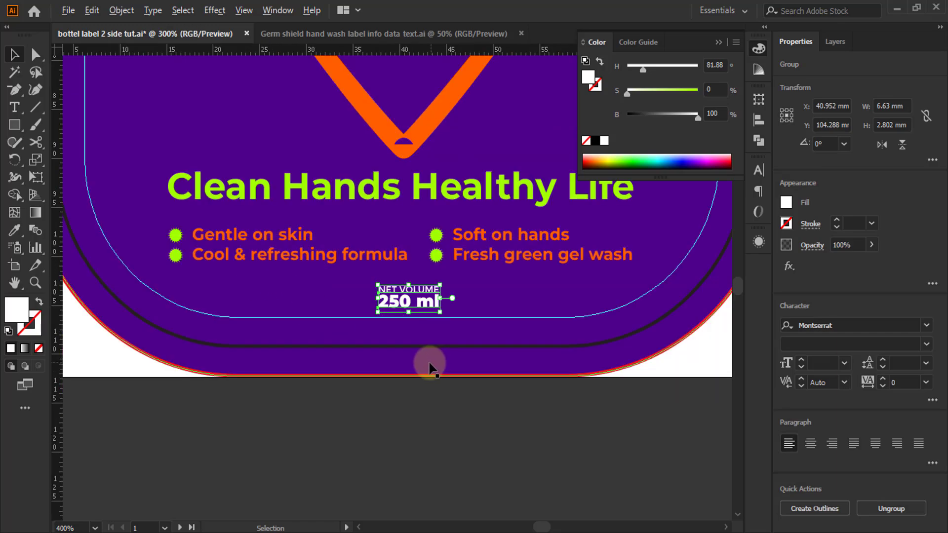
scroll(429, 368, "down", 3)
scroll(417, 294, "up", 2)
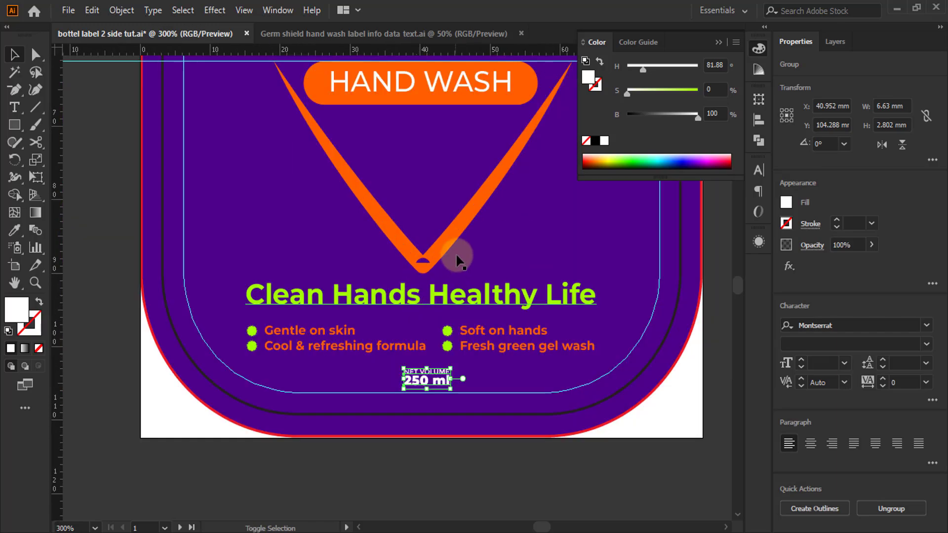
left_click(454, 230, "shift")
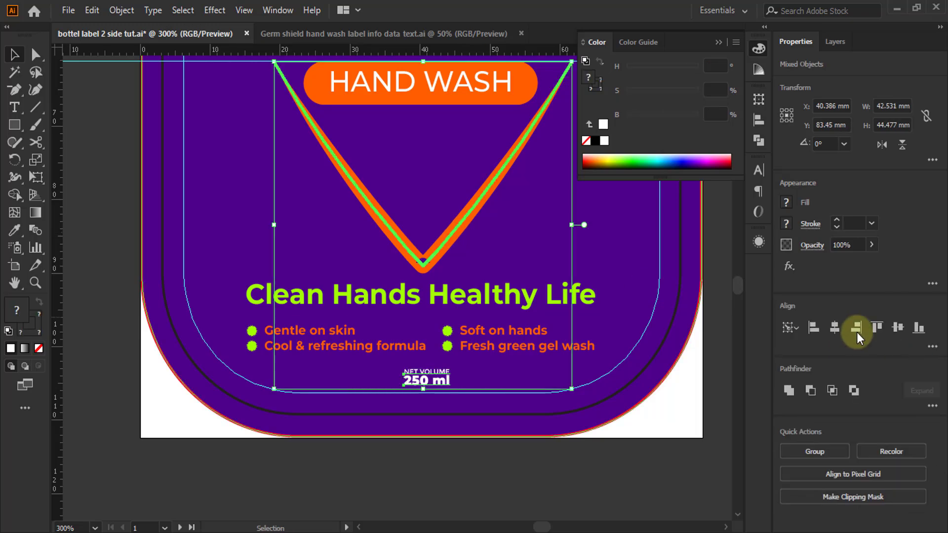
left_click(835, 327)
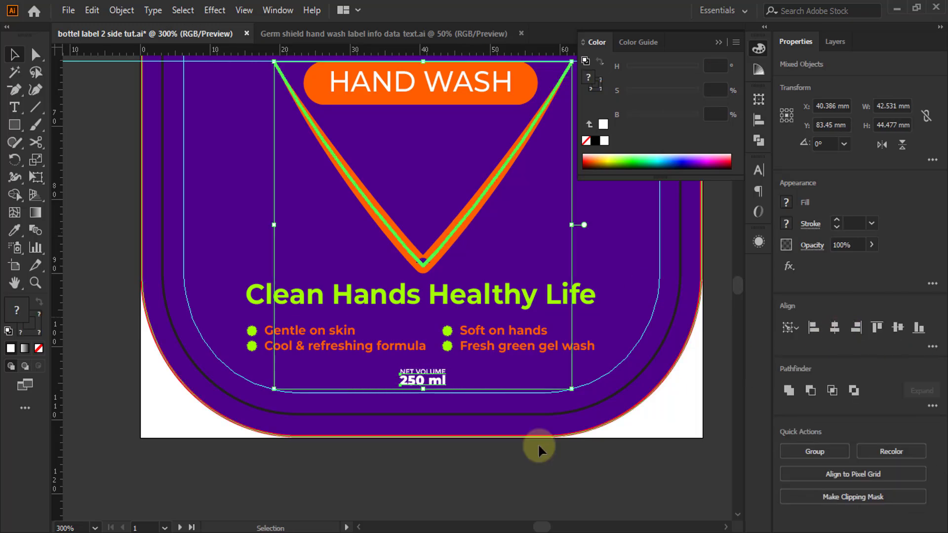
left_click(508, 465)
- Cut the lower orange shield path at its bottom tip with the Scissors tool so both strokes taper to a point
scroll(507, 465, "up", 3)
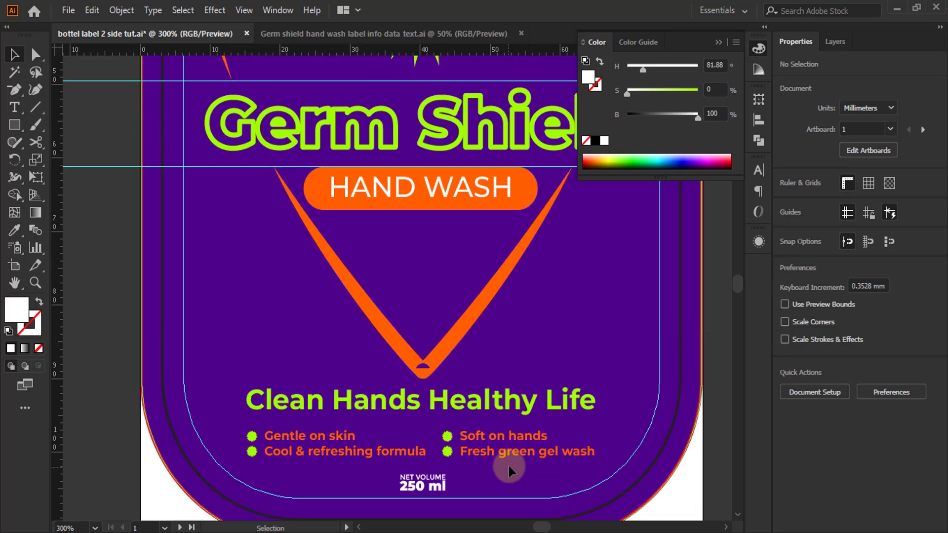
left_click(441, 341)
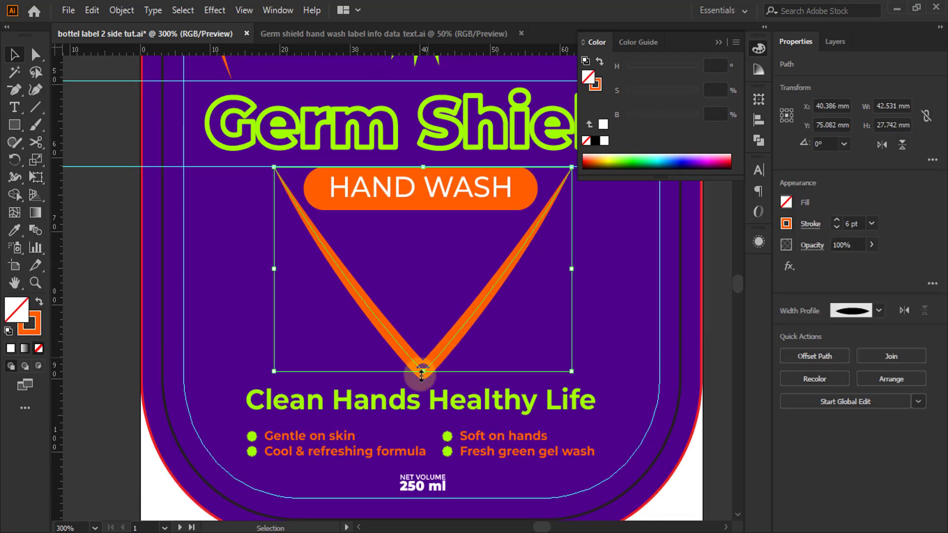
scroll(436, 370, "up", 4)
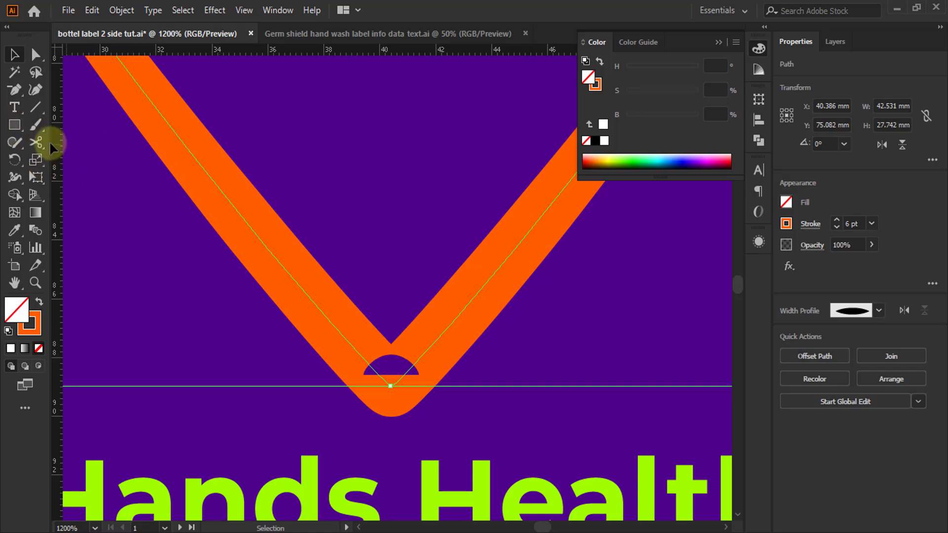
left_click_drag(38, 143, 82, 161)
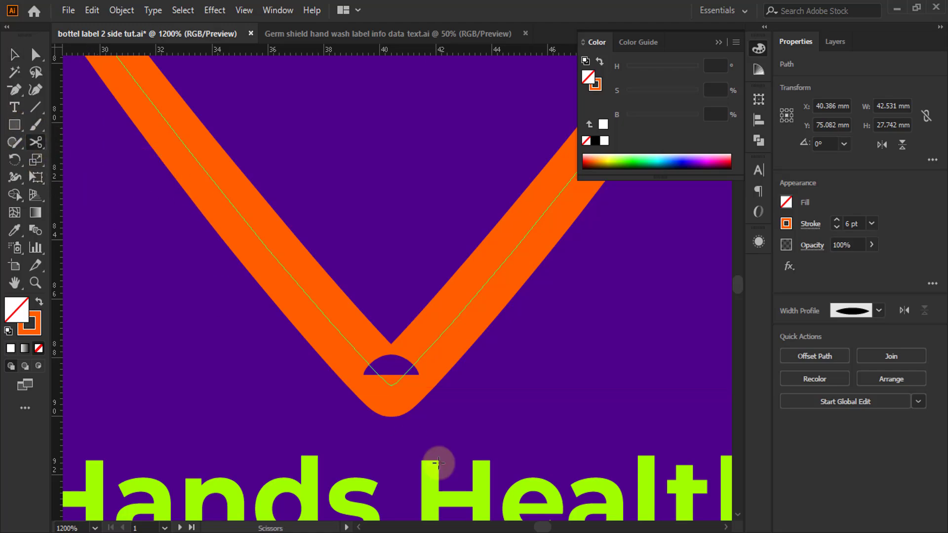
left_click(391, 385)
scroll(388, 379, "down", 3)
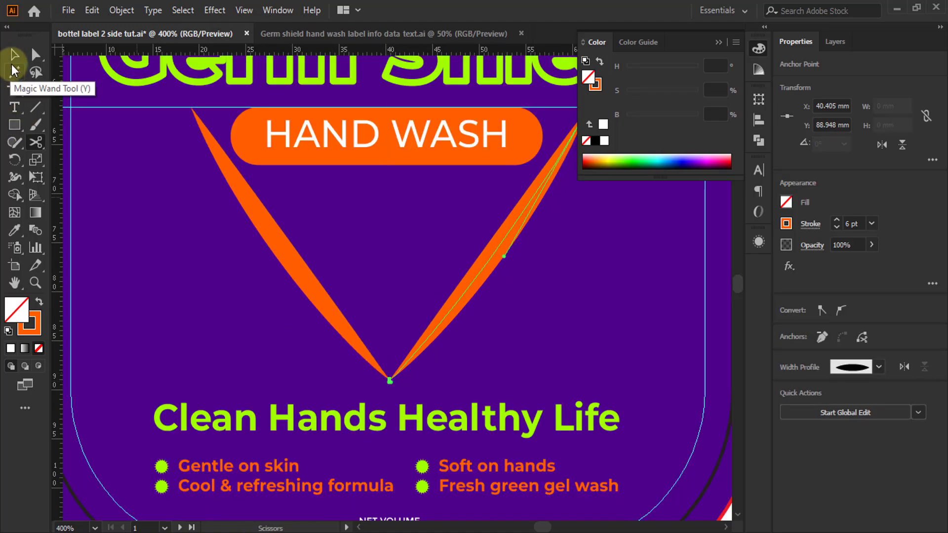
left_click(14, 55)
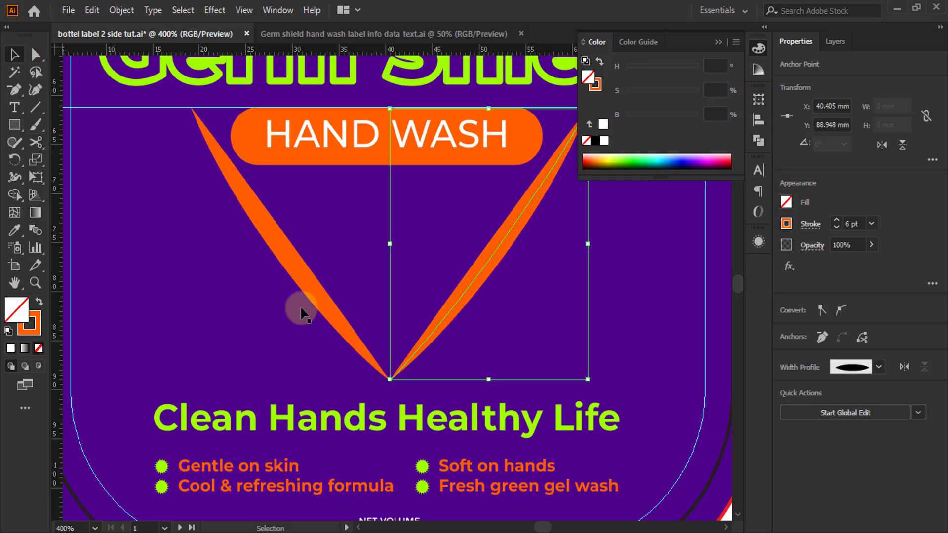
- Examine the lower shield's tip up close and review the whole front label layout
left_click(307, 368)
scroll(412, 386, "up", 3)
scroll(412, 386, "up", 3)
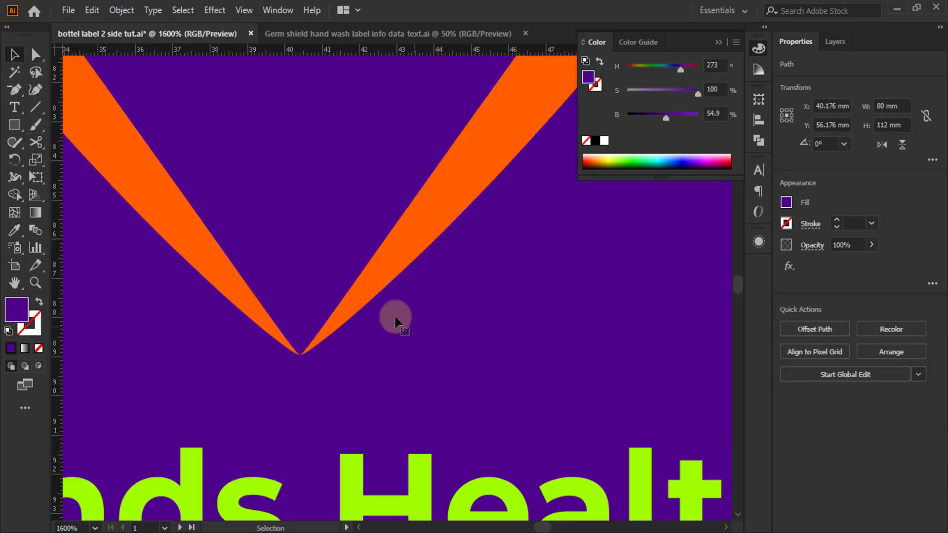
left_click(372, 303)
scroll(441, 366, "down", 5)
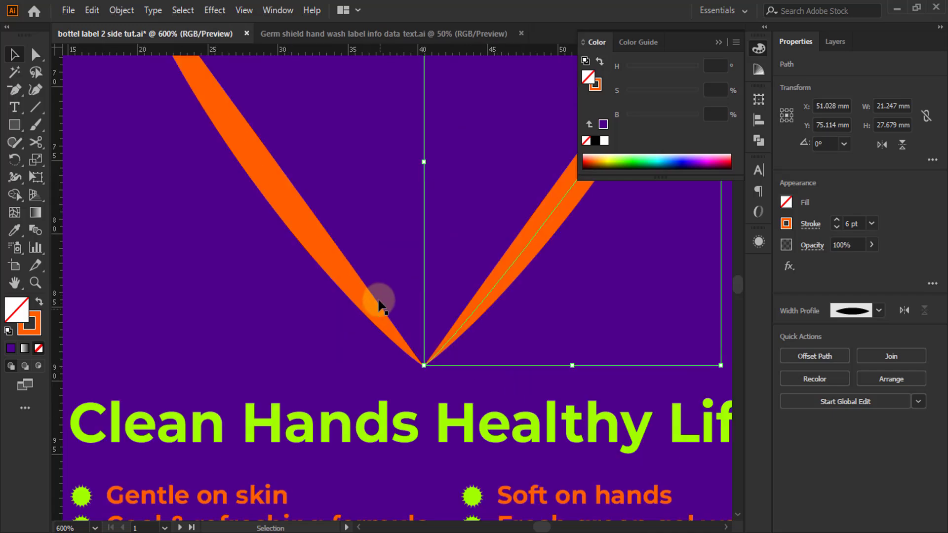
scroll(366, 246, "down", 4)
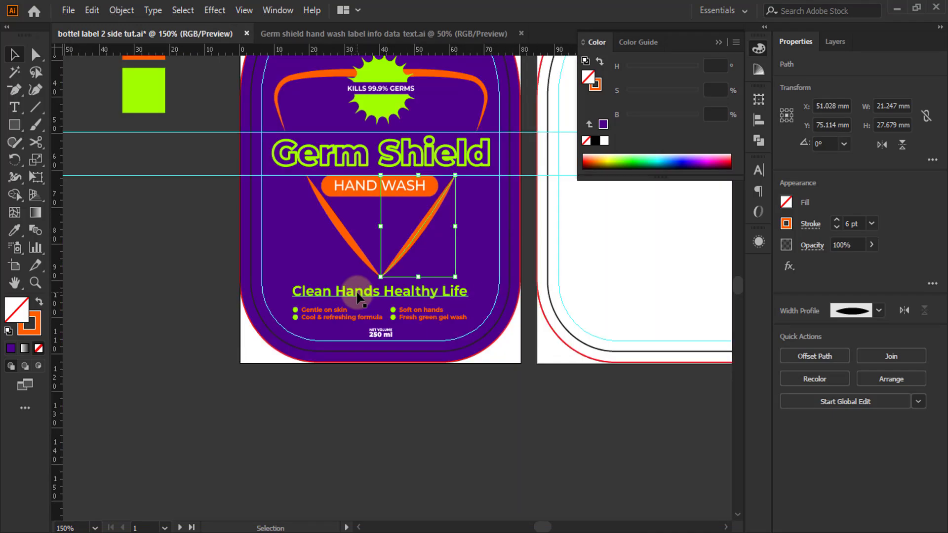
left_click(291, 408)
scroll(291, 409, "up", 3)
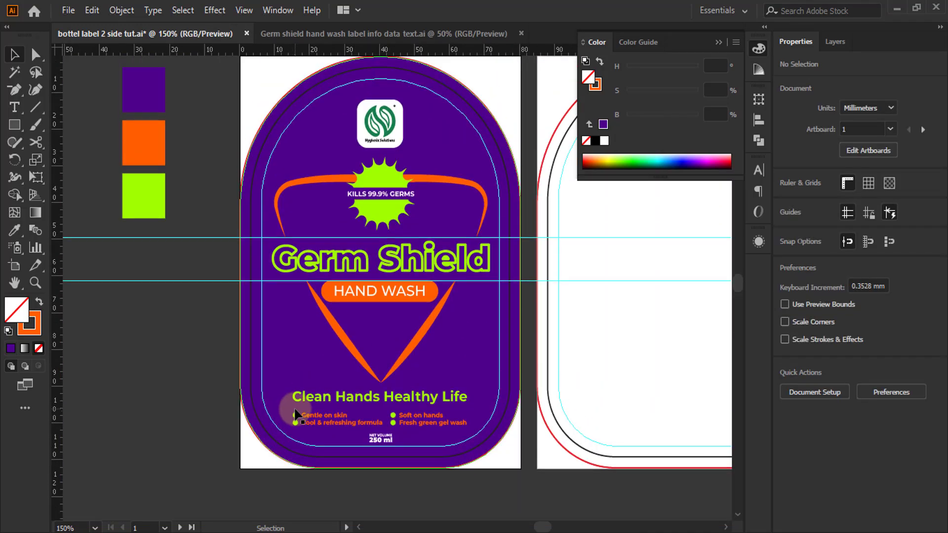
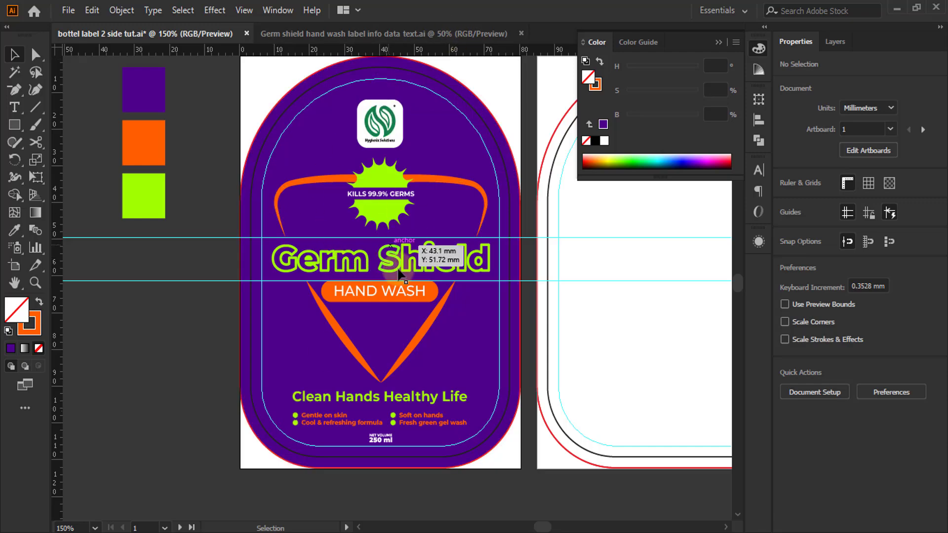
scroll(159, 252, "down", 1)
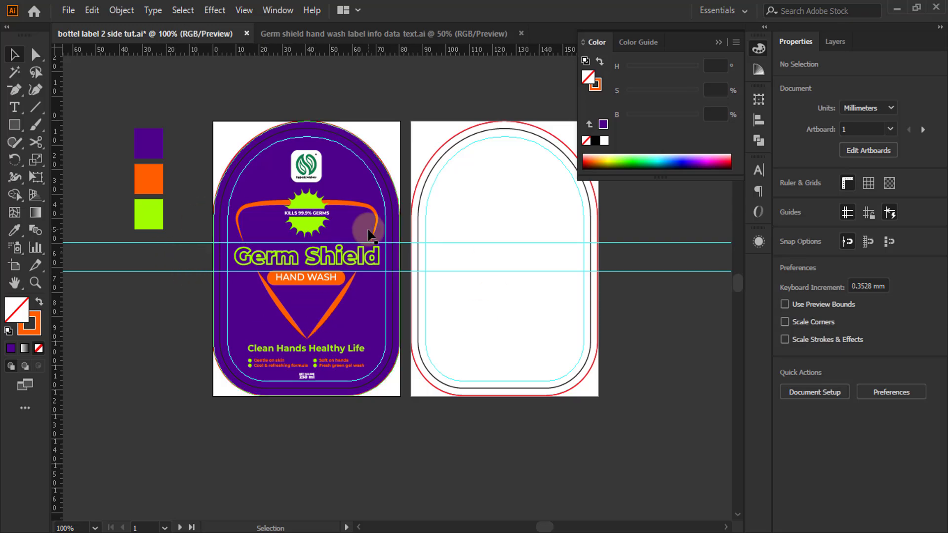
scroll(370, 219, "down", 2)
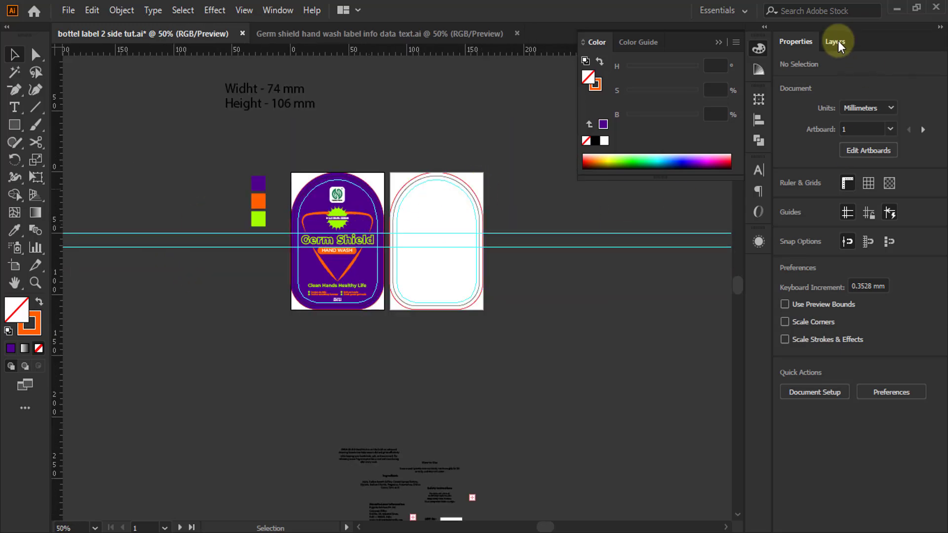
- Fill the back label's outer outline on the design 02 layer with the purple swatch colour and no stroke
left_click(835, 42)
scroll(440, 179, "up", 1)
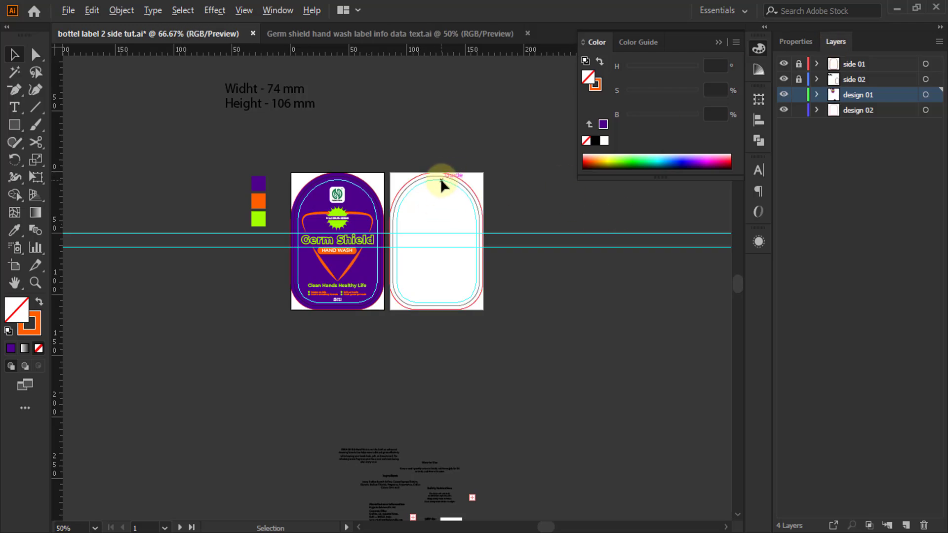
scroll(441, 179, "up", 1)
left_click_drag(401, 188, 525, 209)
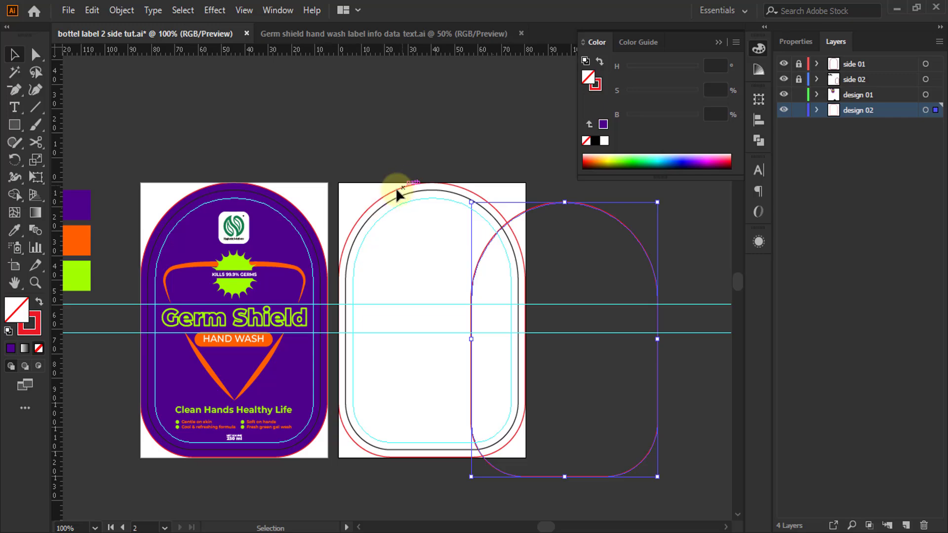
key("ctrl+z")
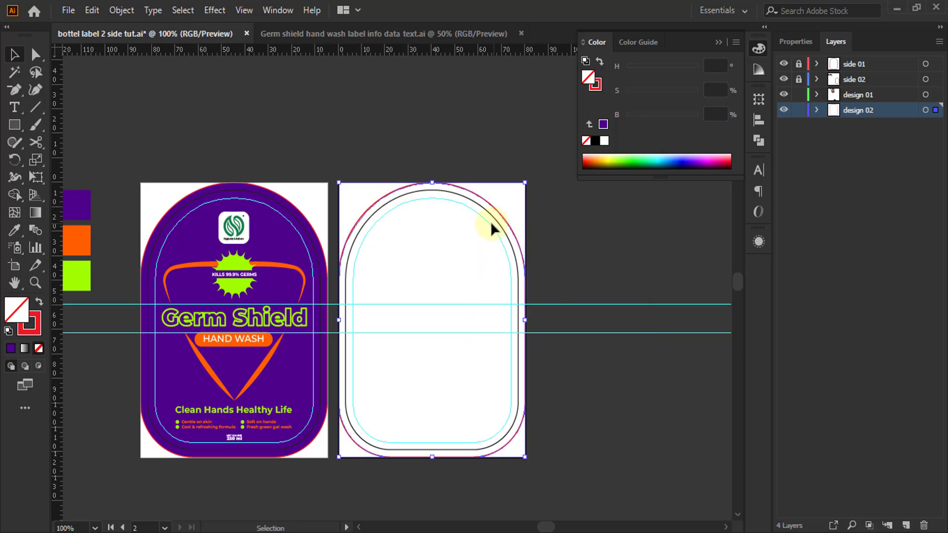
key("shift+x")
left_click(14, 229)
left_click(76, 205)
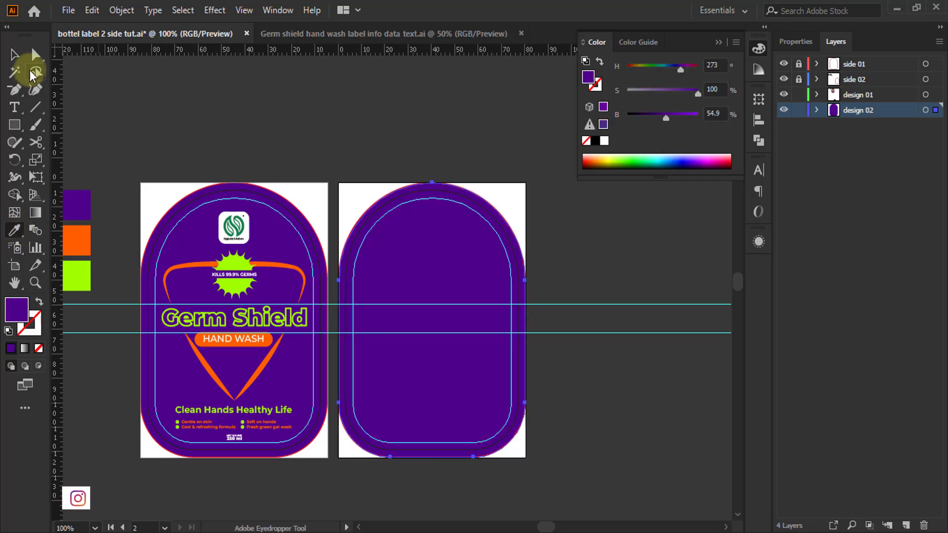
left_click(14, 54)
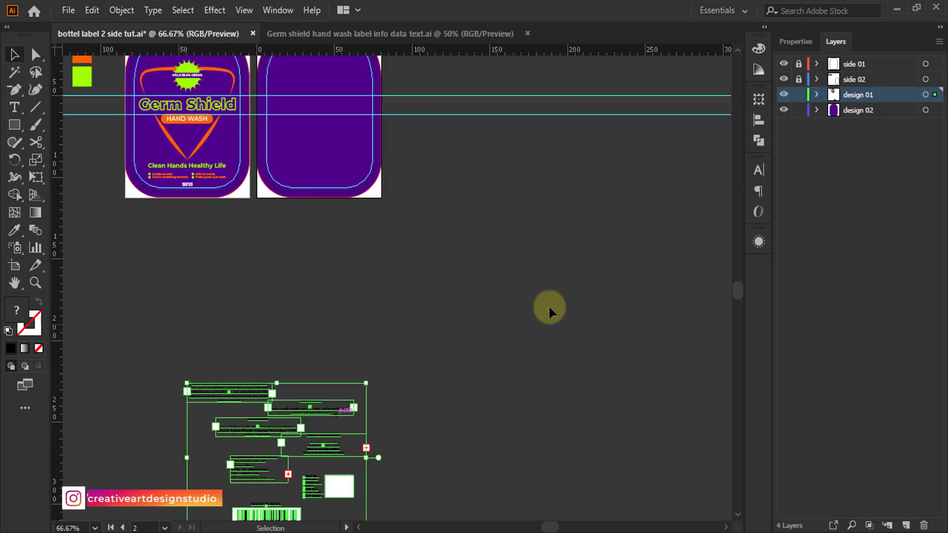
- Move all the product information text blocks and the barcode up beside the back label's lower right corner
scroll(545, 297, "down", 1)
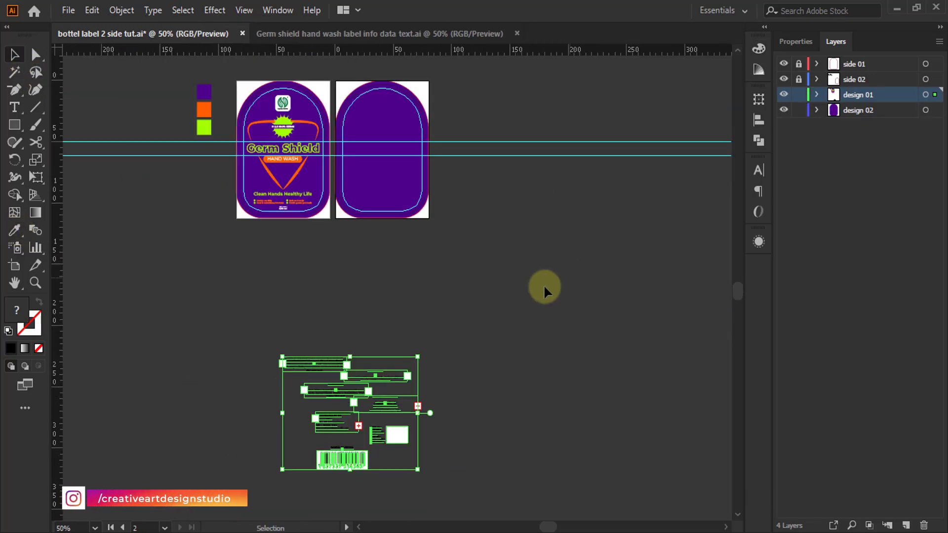
left_click_drag(330, 366, 483, 181)
scroll(484, 181, "up", 2)
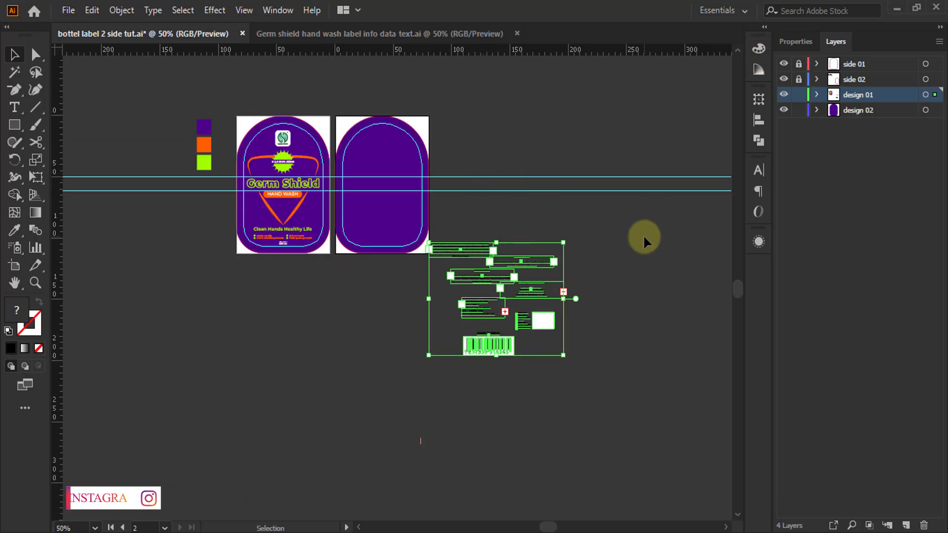
left_click(585, 259)
scroll(584, 259, "up", 3)
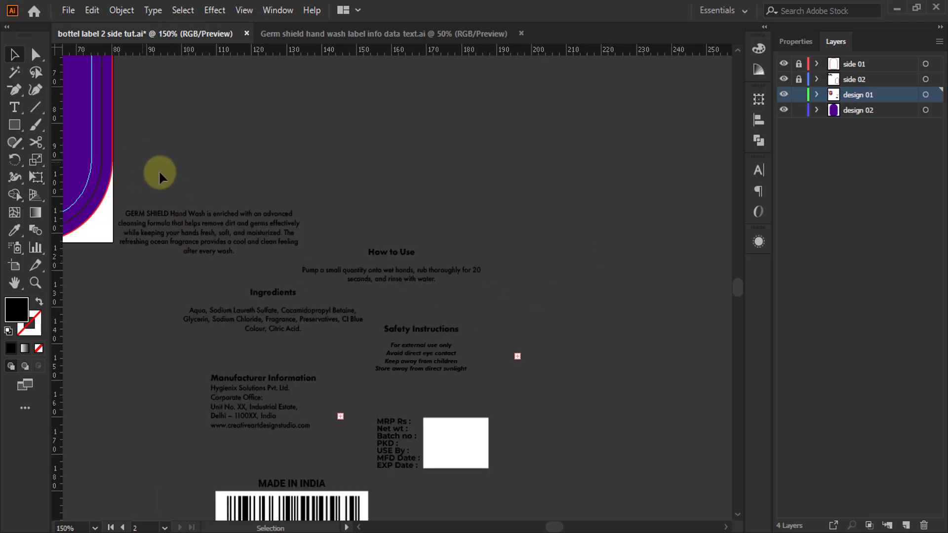
- Set the description, How to Use, Ingredients, Safety Instructions and Manufacturer Information text blocks in Montserrat Bold
left_click_drag(295, 401, 298, 412)
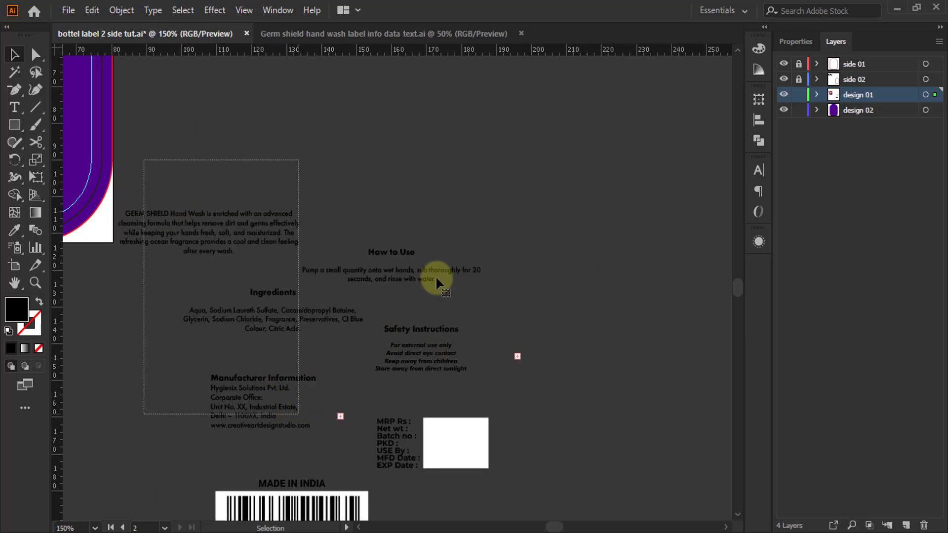
left_click_drag(437, 283, 439, 286)
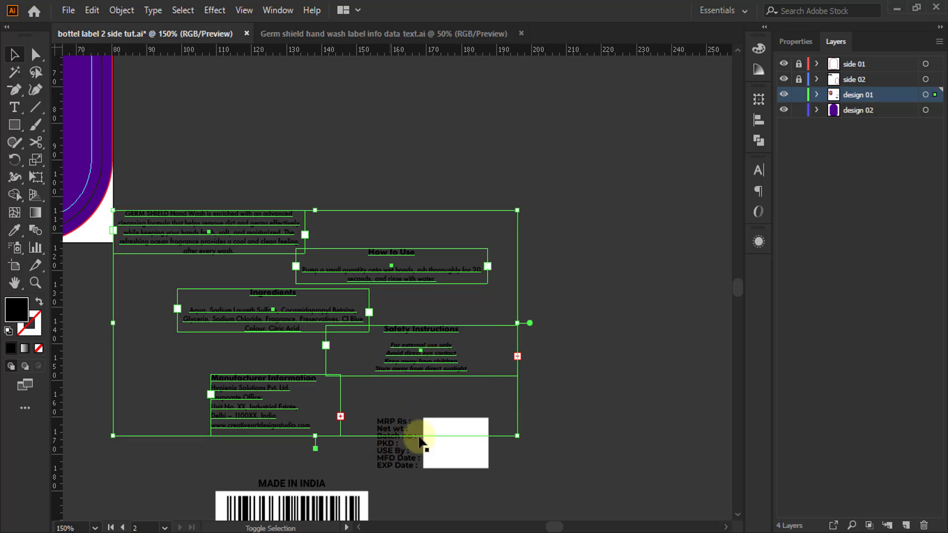
left_click(758, 170)
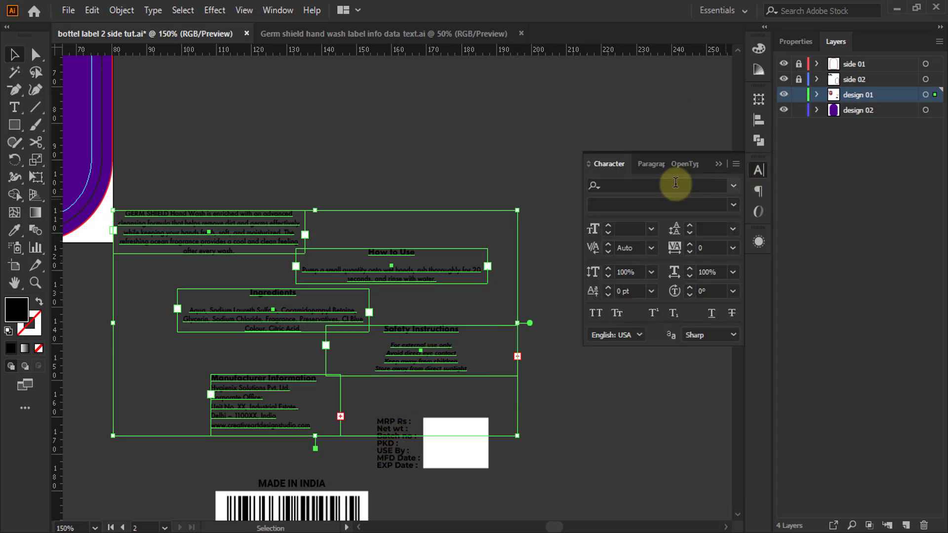
left_click(675, 184)
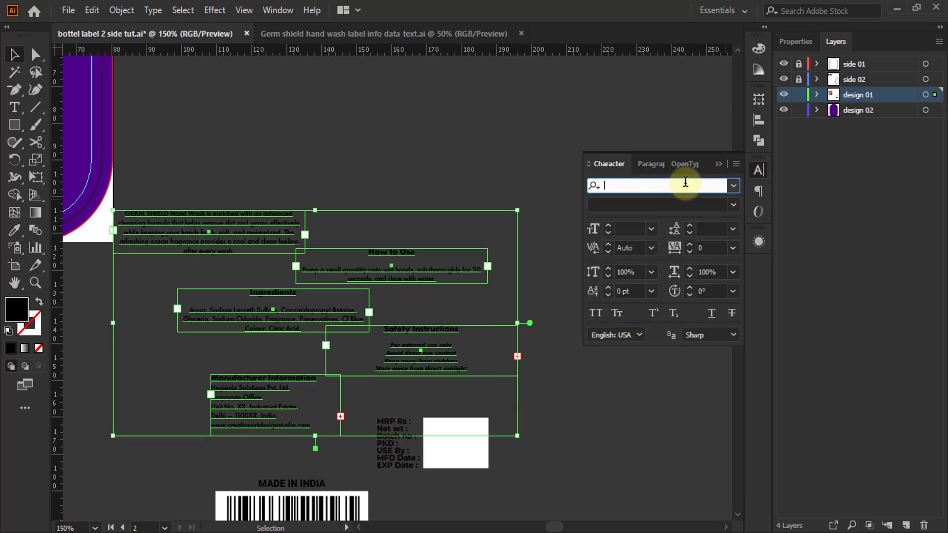
type("mon")
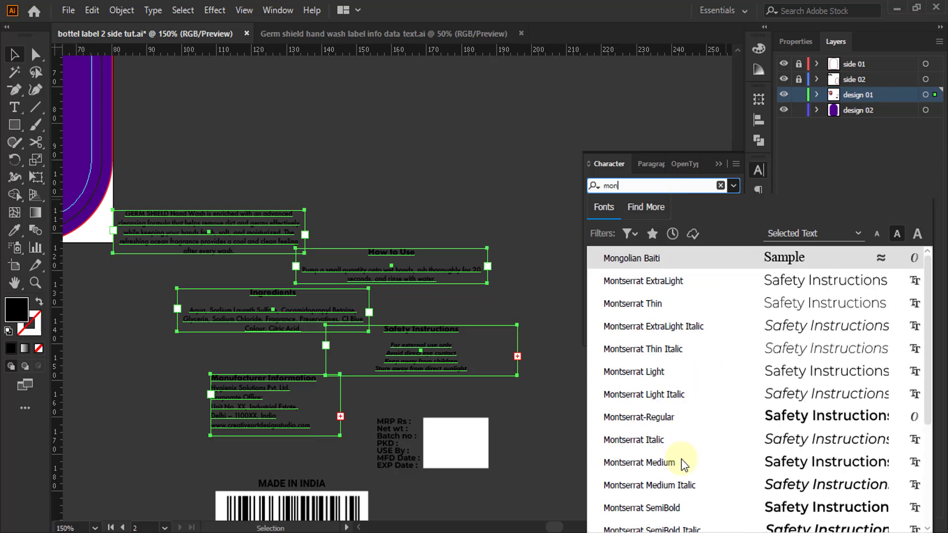
scroll(689, 453, "down", 3)
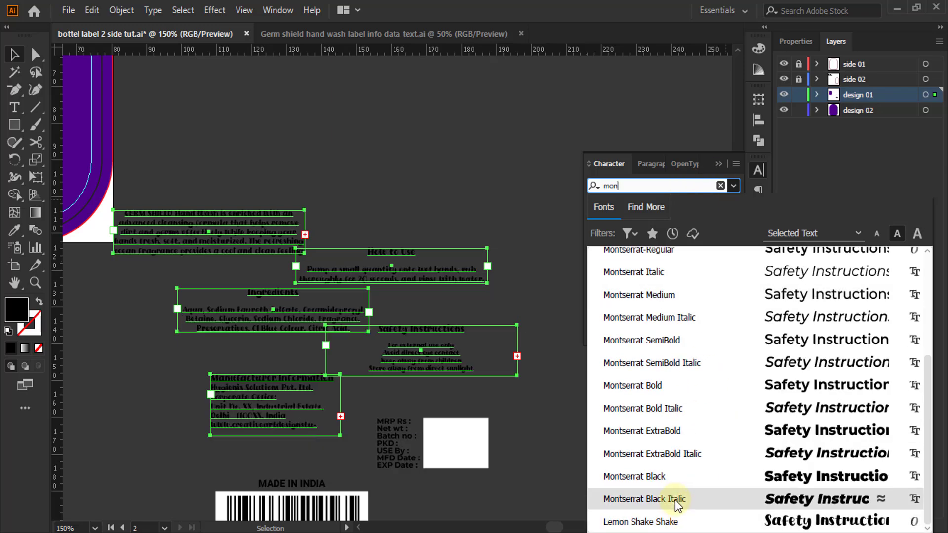
left_click(666, 386)
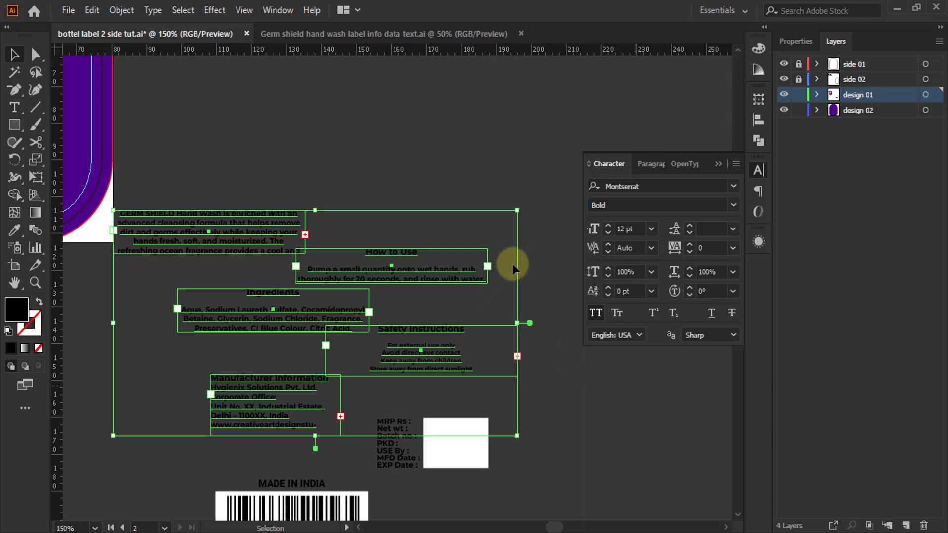
left_click(524, 272)
- Move the GERM SHIELD description paragraph onto the upper part of the back label and centre it horizontally on the label shape
scroll(529, 275, "down", 1)
scroll(493, 286, "down", 2)
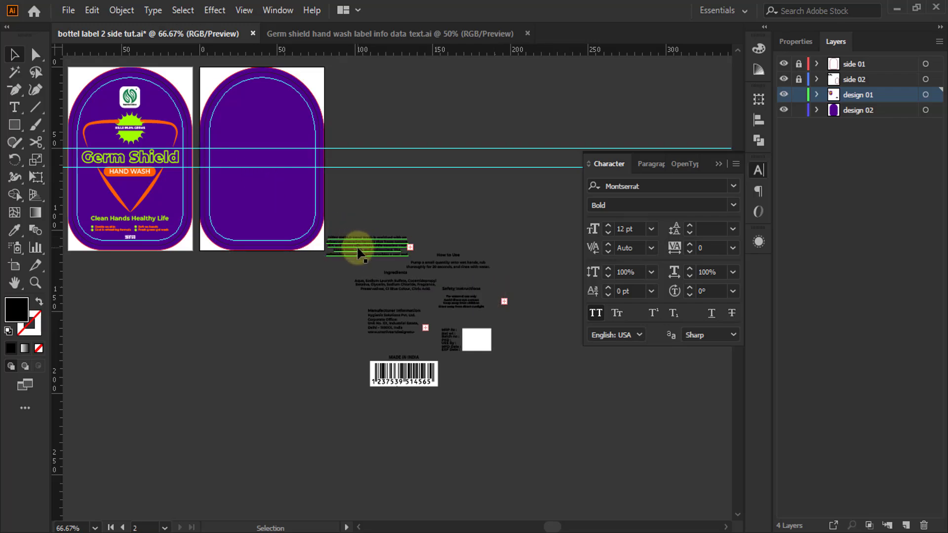
left_click_drag(358, 245, 251, 115)
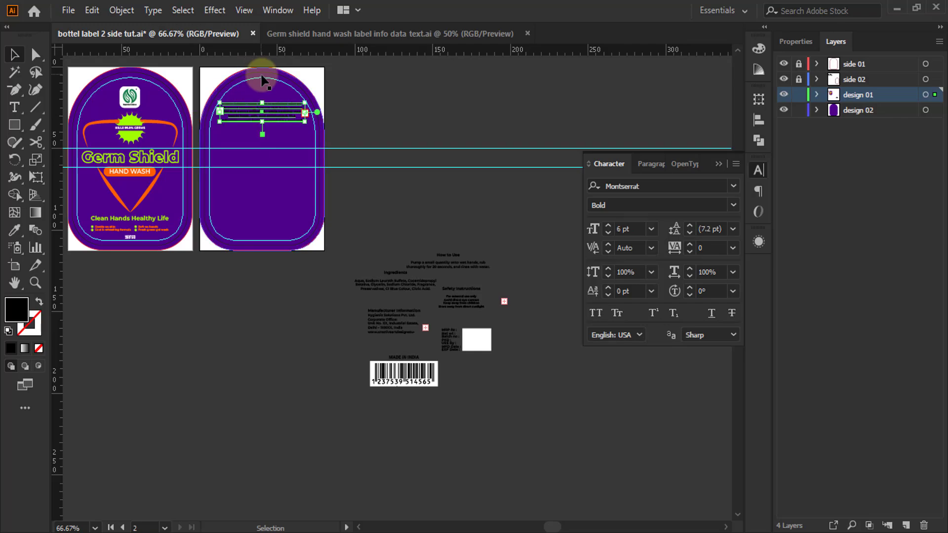
scroll(252, 72, "up", 3)
left_click(367, 254, "shift")
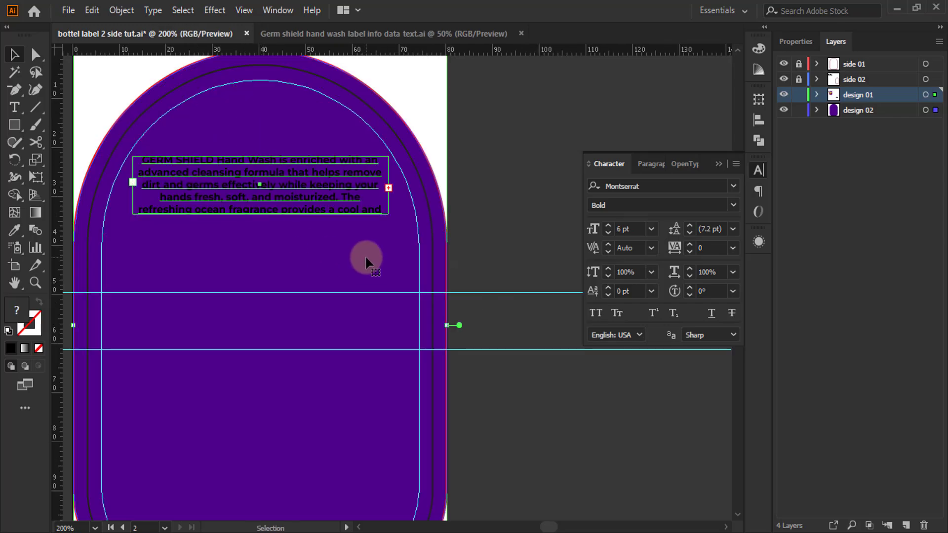
left_click(758, 120)
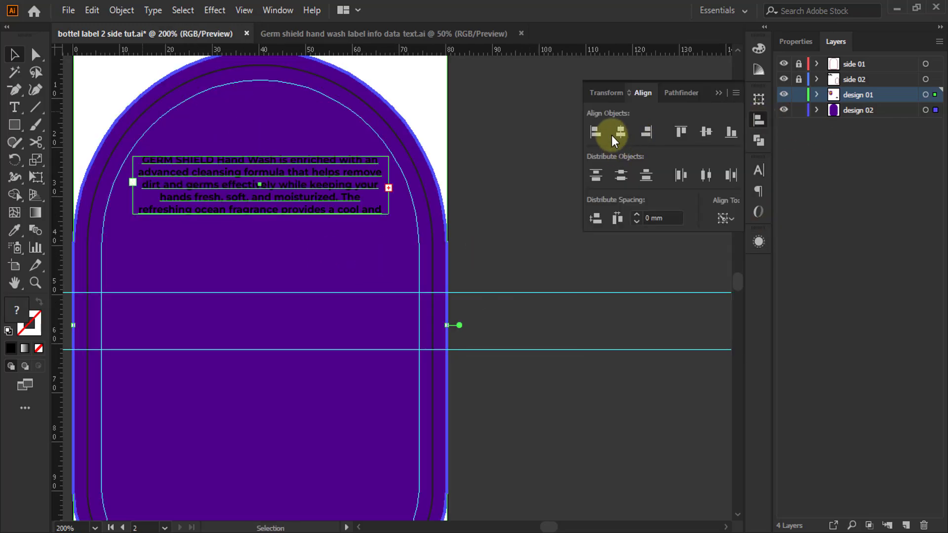
left_click(549, 210)
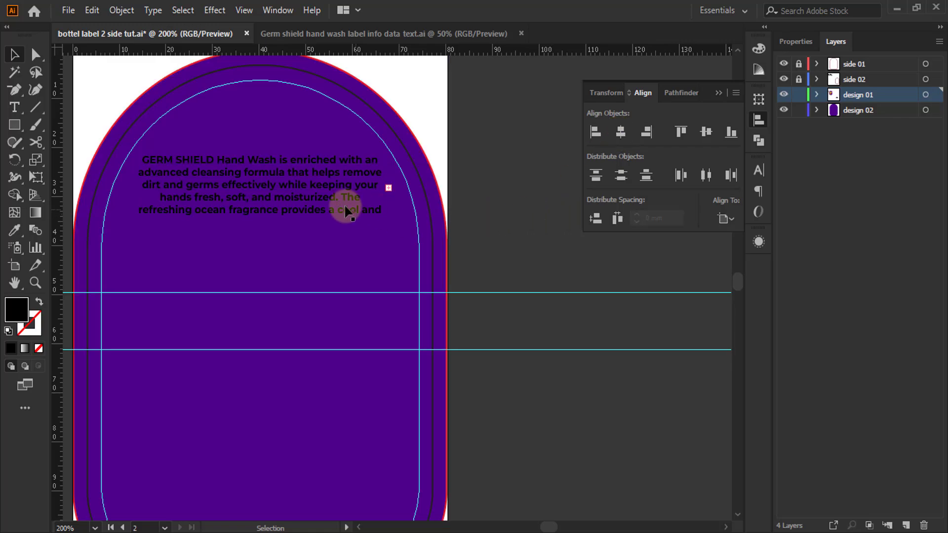
- Fill the description paragraph on the back label with white
left_click(335, 200)
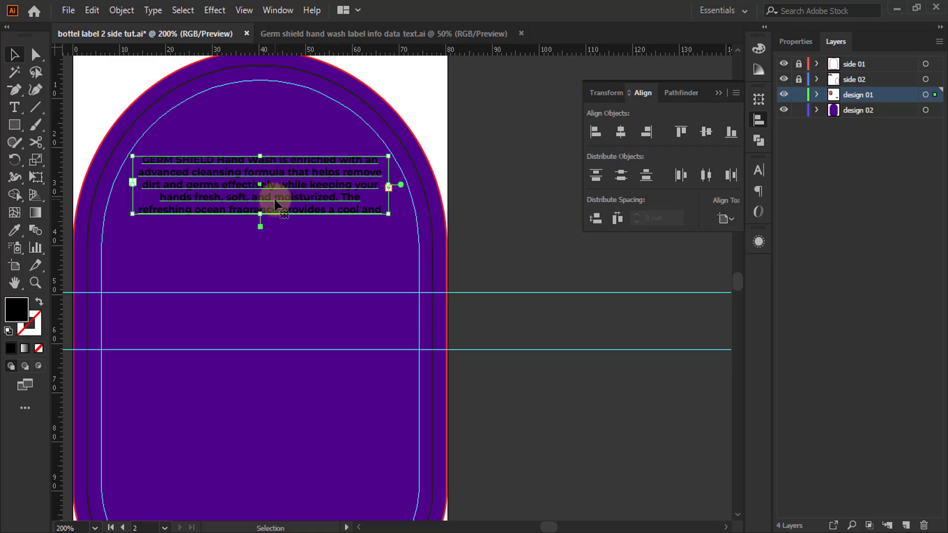
left_click(759, 49)
left_click(604, 141)
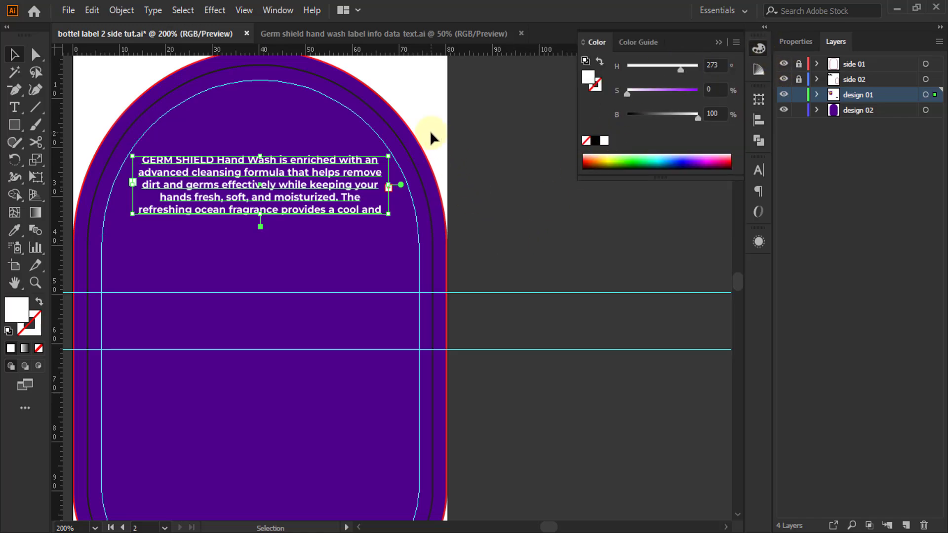
- Copy the Hygienix Solutions logo from the front label to the top of the back label, centred horizontally
scroll(474, 139, "down", 2)
scroll(326, 113, "up", 1)
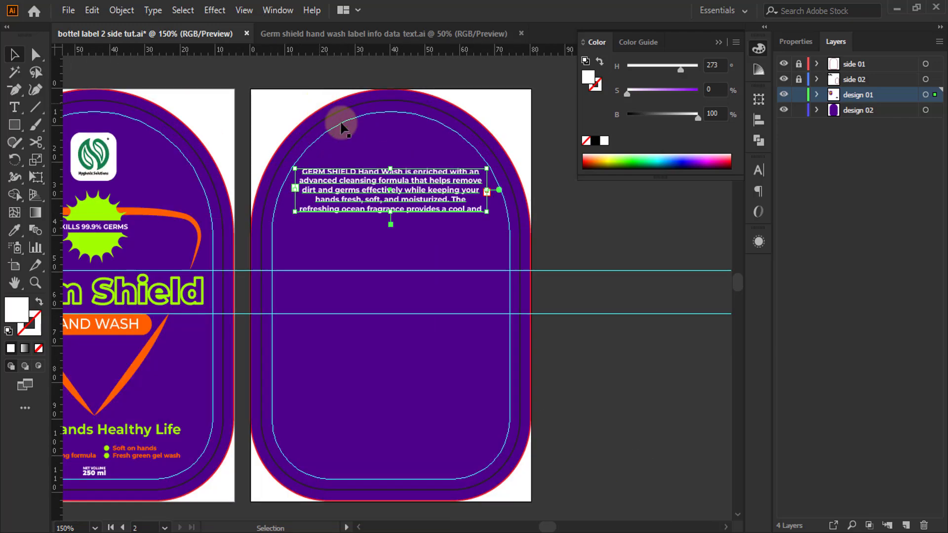
left_click_drag(95, 164, 391, 182)
left_click(446, 149)
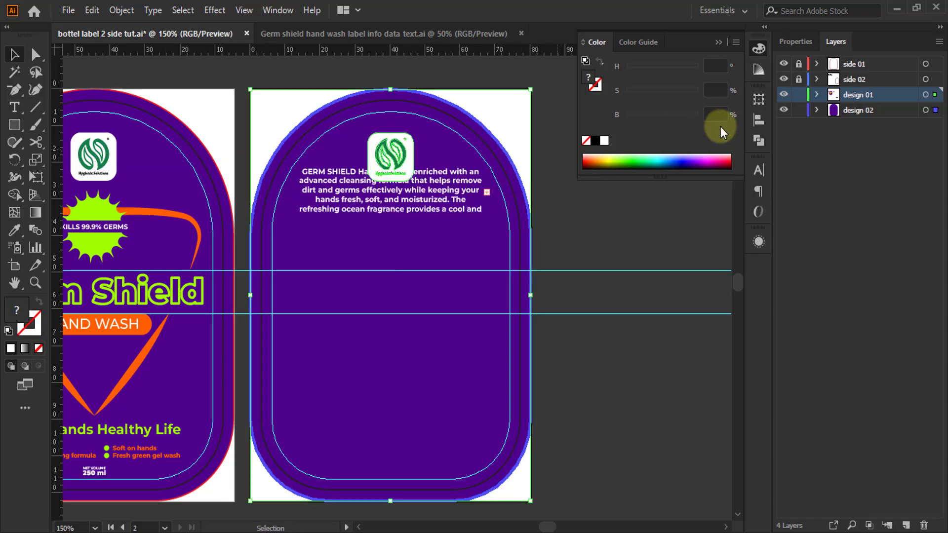
left_click(753, 173)
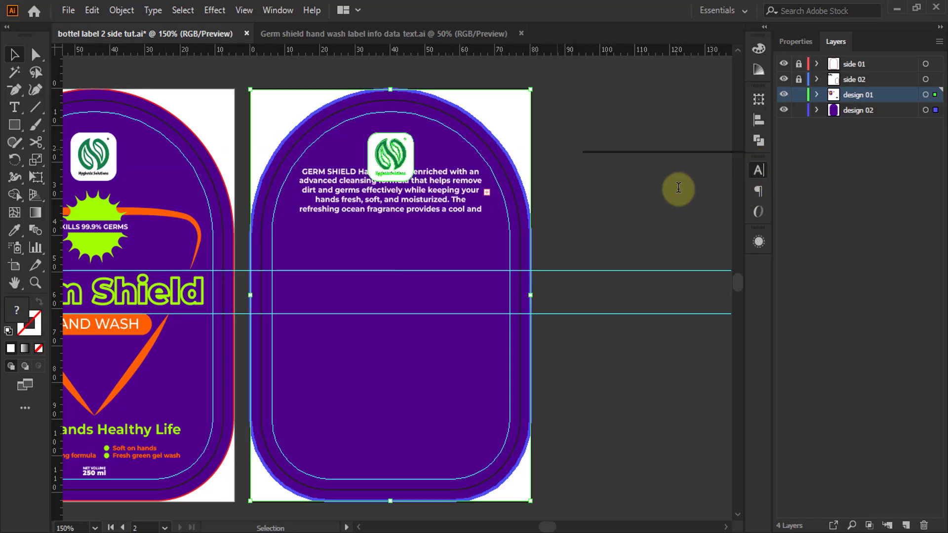
left_click(756, 120)
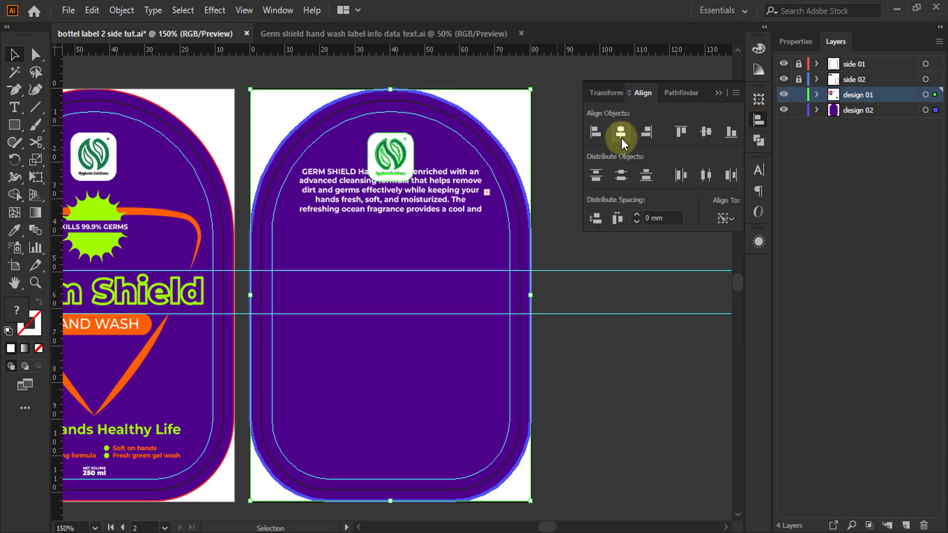
- Move the description paragraph down on the back label so it sits just below the logo
left_click(442, 193)
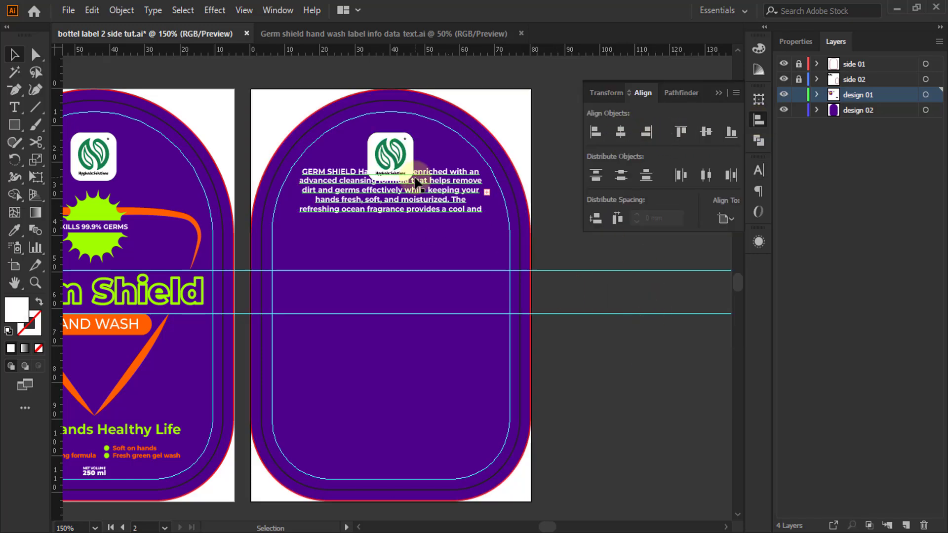
scroll(442, 196, "up", 2)
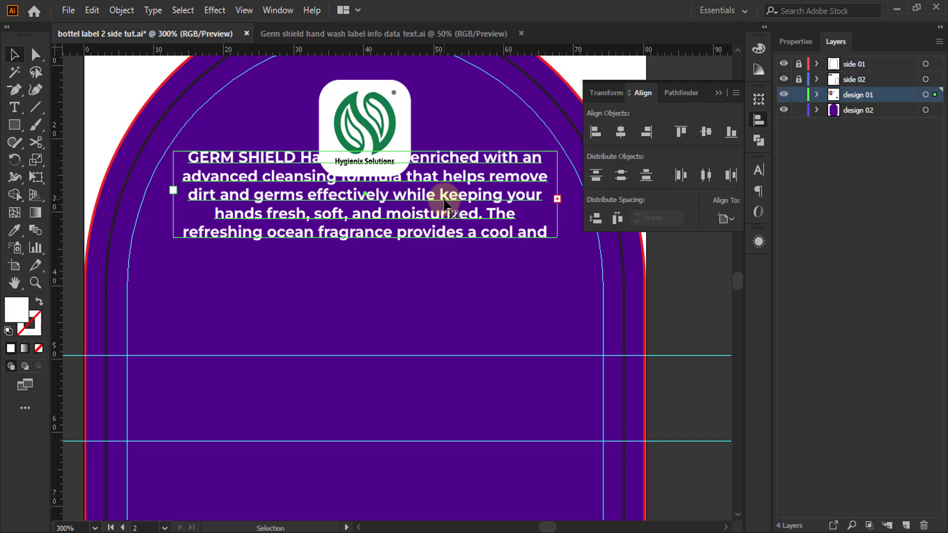
left_click(759, 170)
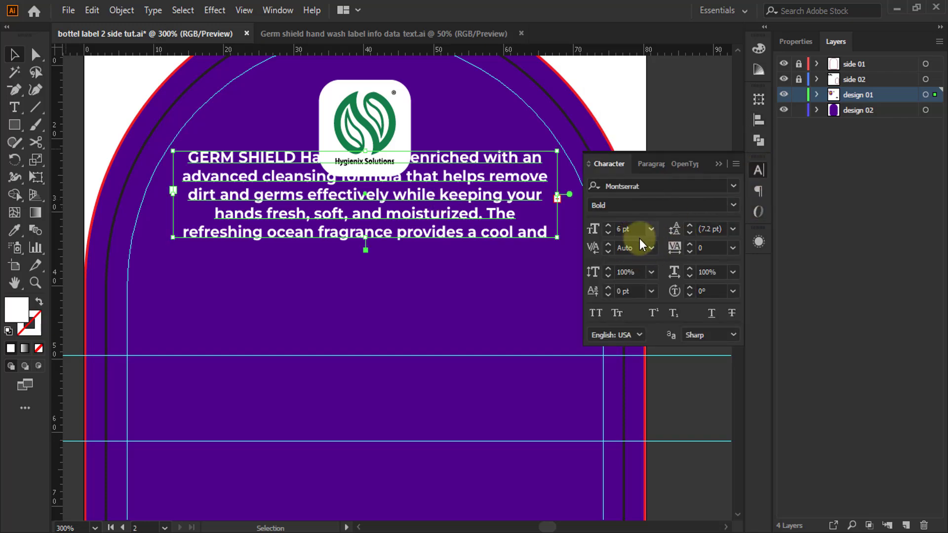
left_click(718, 164)
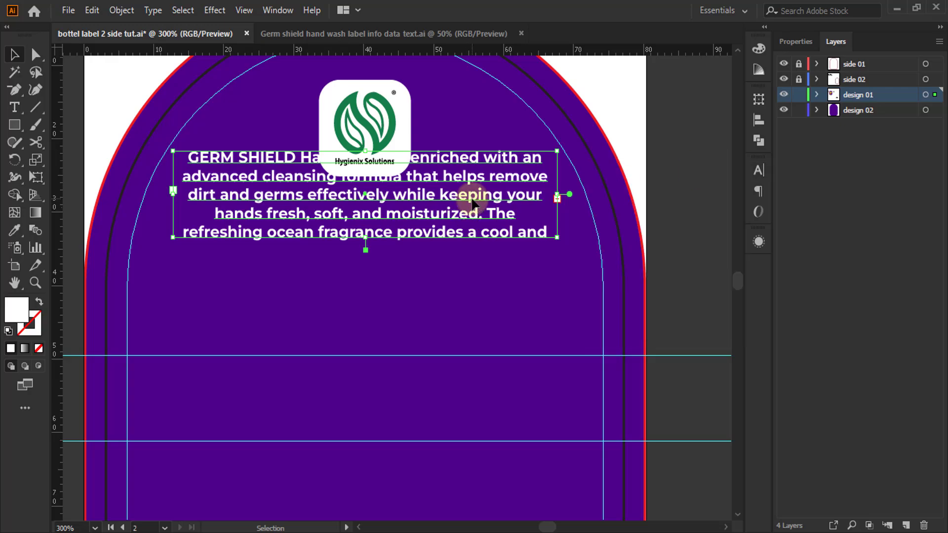
left_click_drag(473, 203, 472, 233)
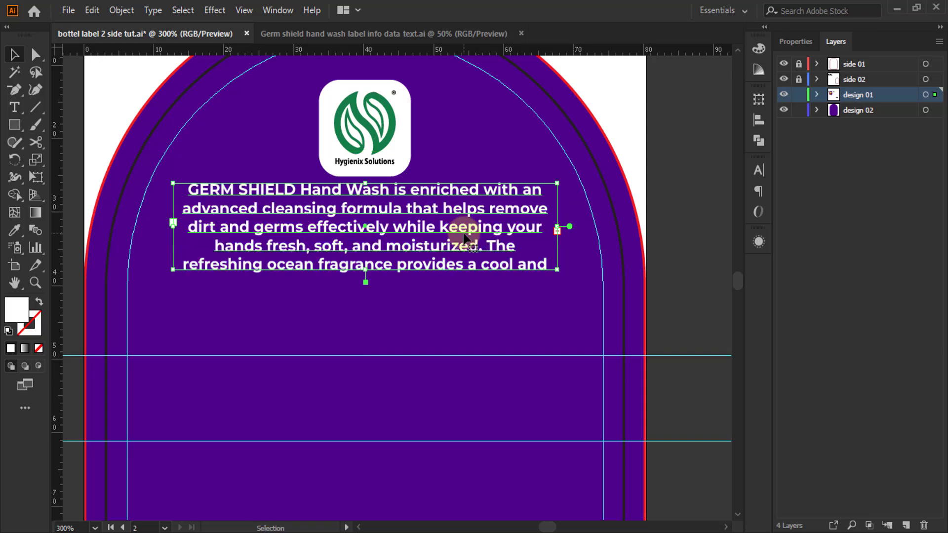
right_click(298, 213)
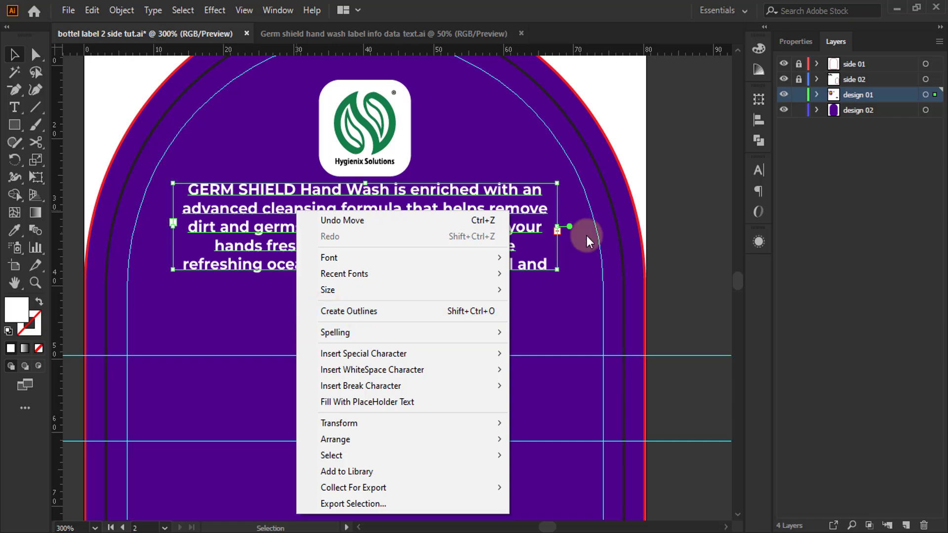
left_click(667, 182)
left_click(419, 215)
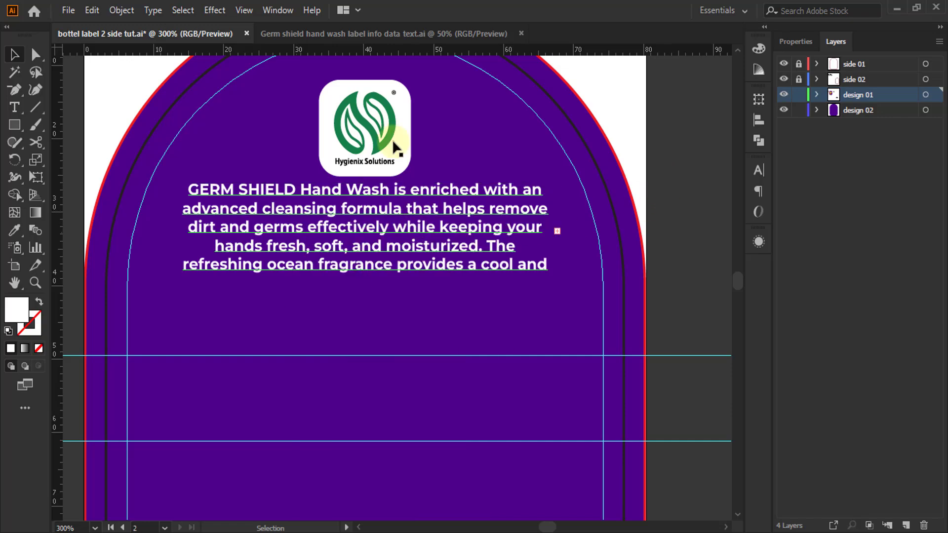
- Set the words GERM SHIELD at the start of the description paragraph in Montserrat Black
scroll(417, 105, "down", 2)
scroll(417, 105, "down", 2)
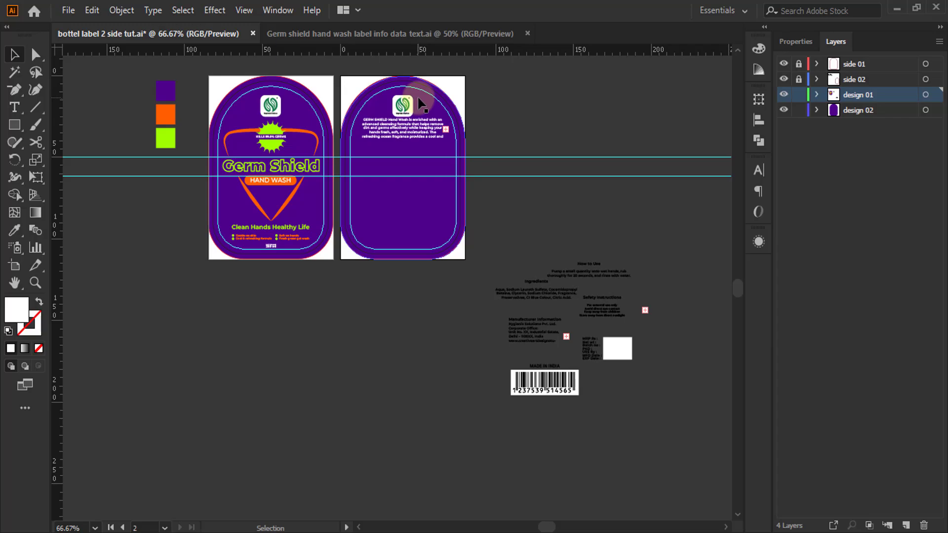
scroll(390, 108, "up", 3)
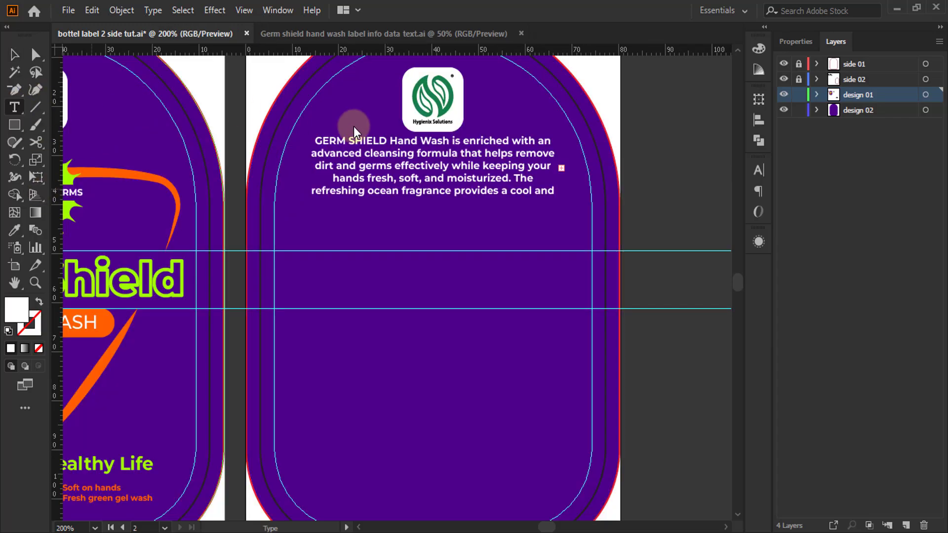
scroll(371, 139, "up", 2)
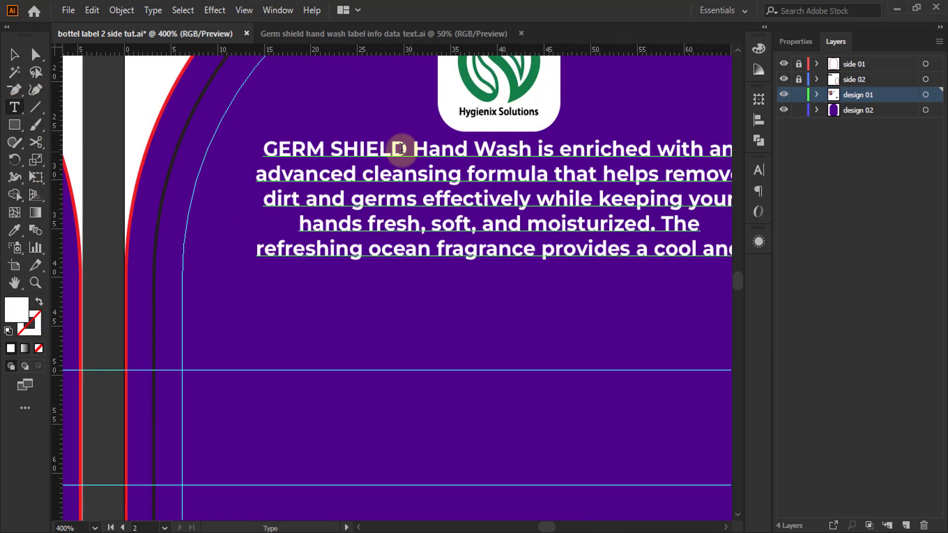
left_click_drag(402, 149, 250, 141)
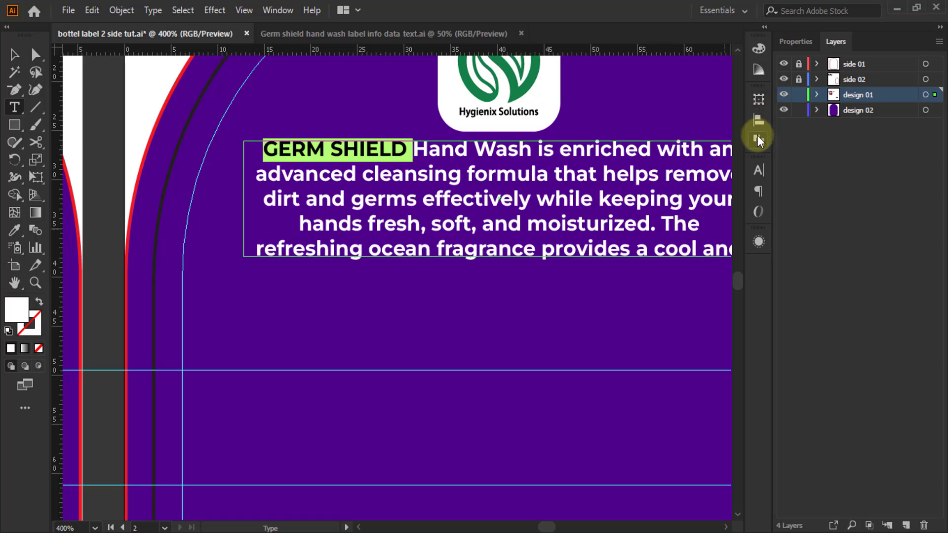
left_click(761, 172)
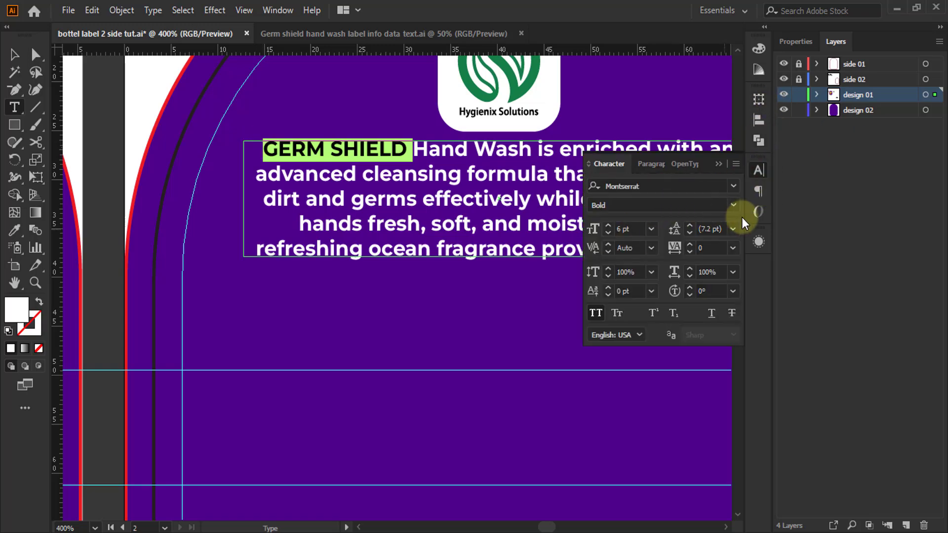
left_click(732, 205)
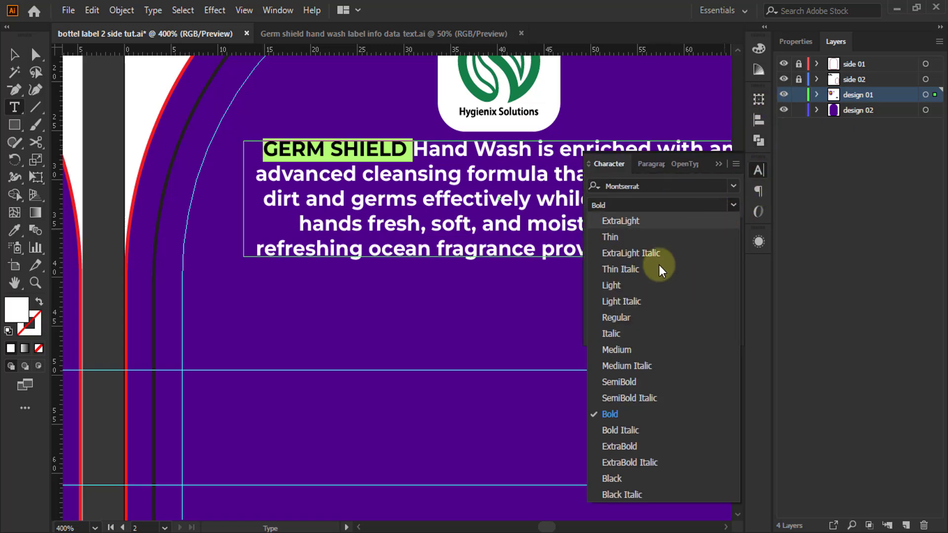
left_click(625, 476)
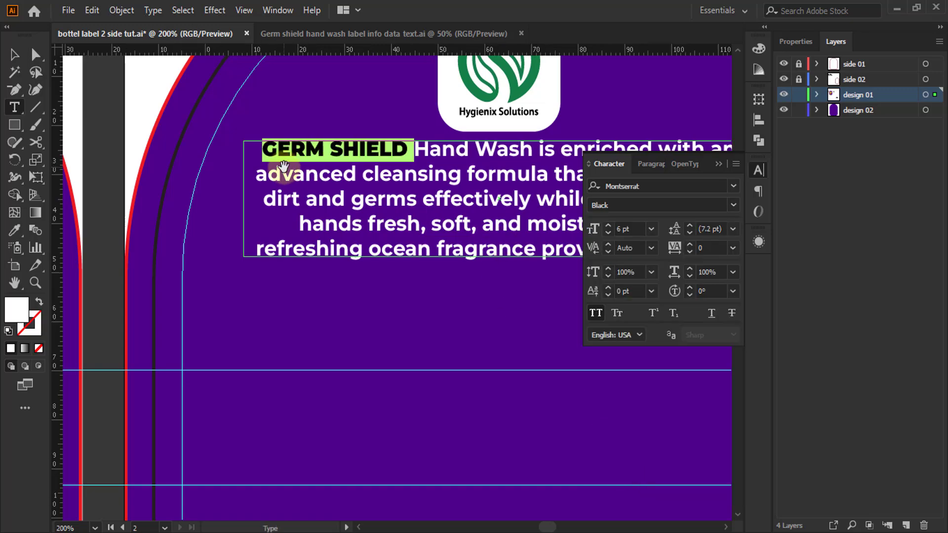
- Set the description text from "Hand Wash is enriched" through "a cool and" in Montserrat Medium
scroll(284, 165, "down", 2)
left_click_drag(350, 161, 511, 215)
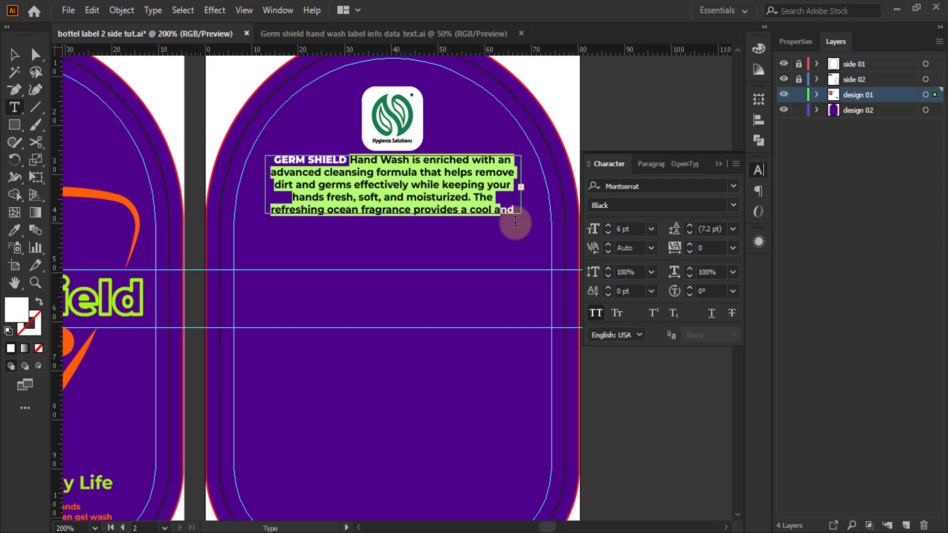
left_click(734, 205)
left_click(638, 354)
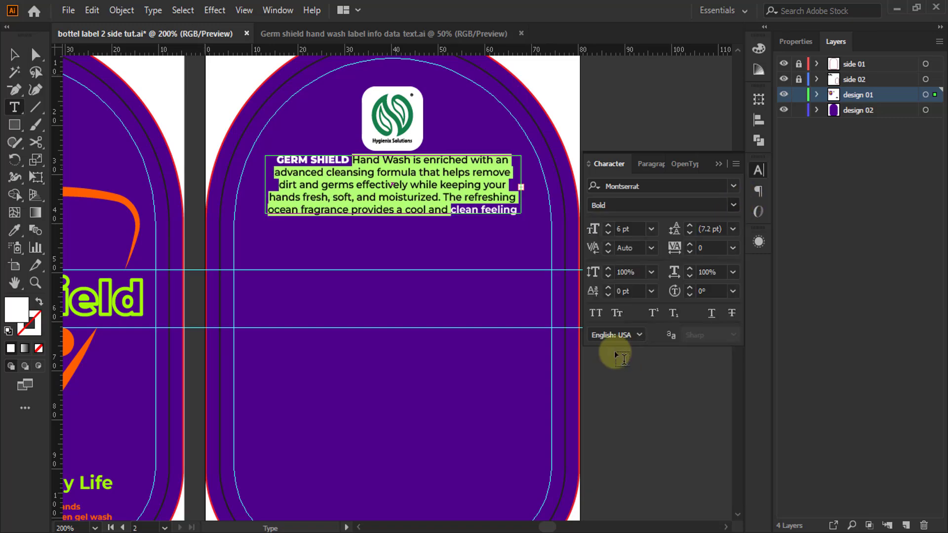
left_click(537, 212)
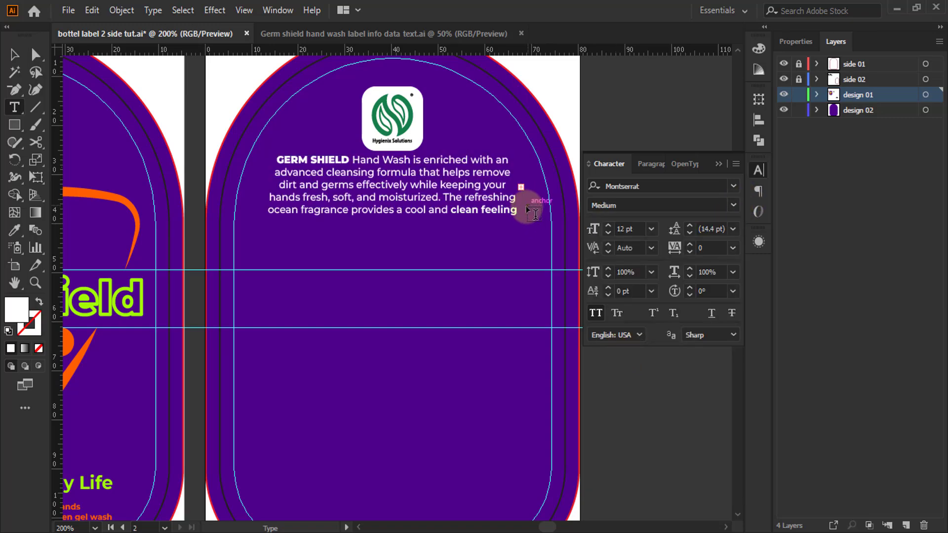
- Set the words "clean feeling" at the end of the description paragraph in Montserrat Medium
left_click_drag(516, 210, 449, 210)
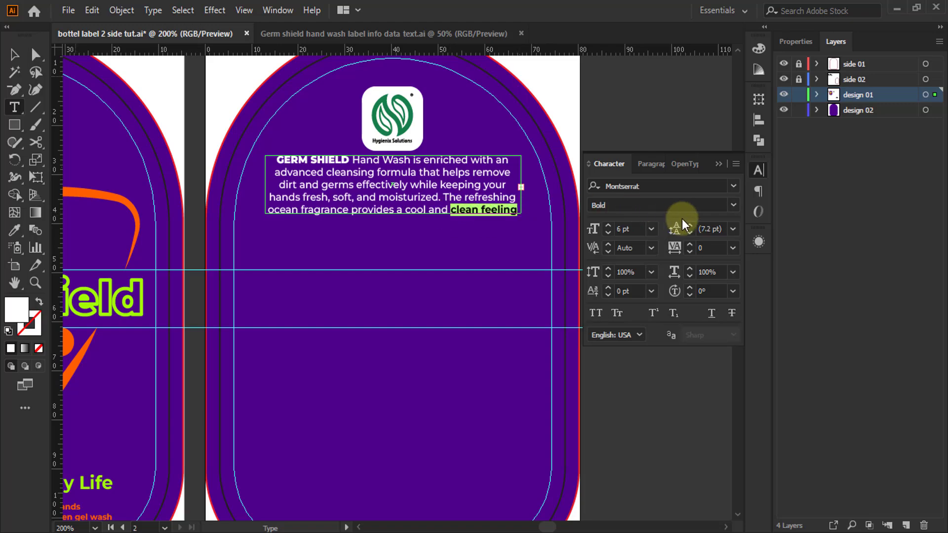
left_click(732, 205)
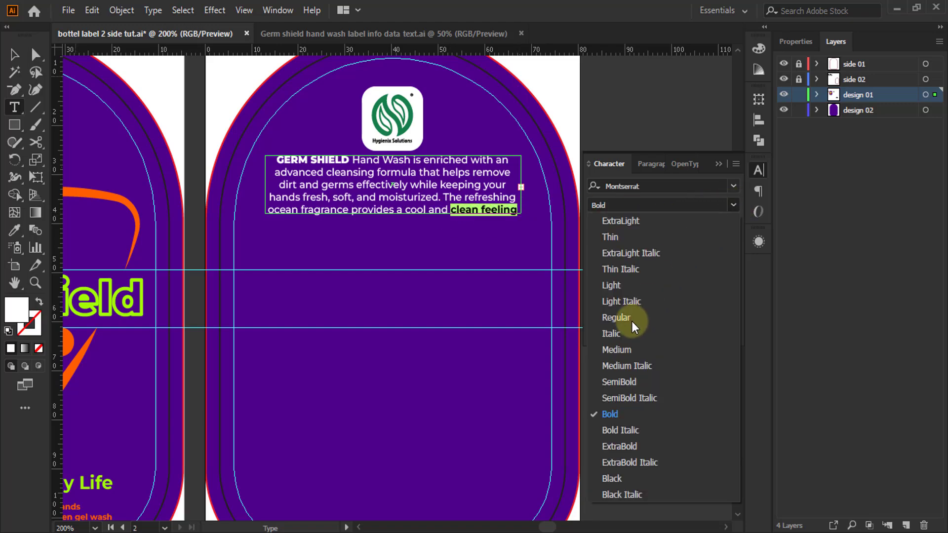
left_click(619, 354)
left_click(20, 54)
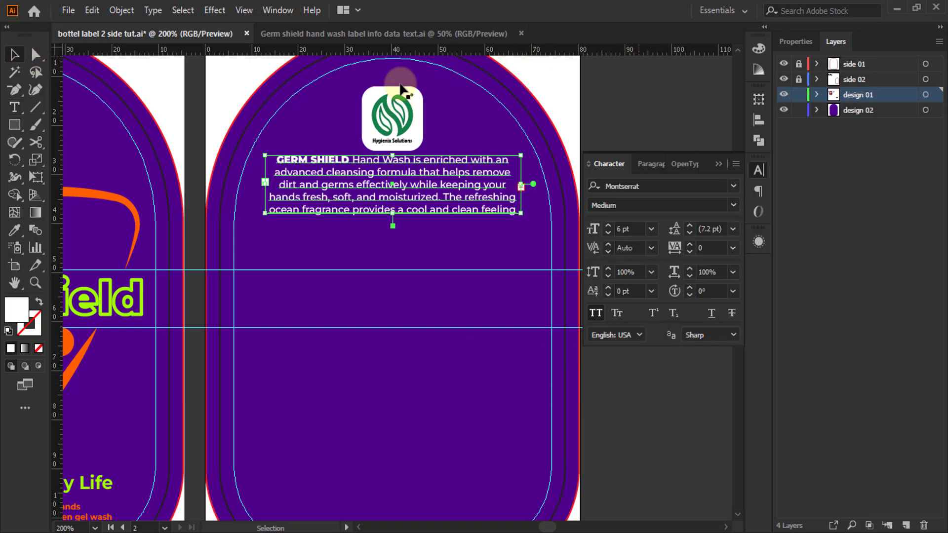
- Move the How to Use, Ingredients and Safety Instructions text blocks onto the back label, stacked in that order below the description paragraph
key("ctrl+minus")
key("ctrl+minus")
key("ctrl+minus")
left_click(381, 309)
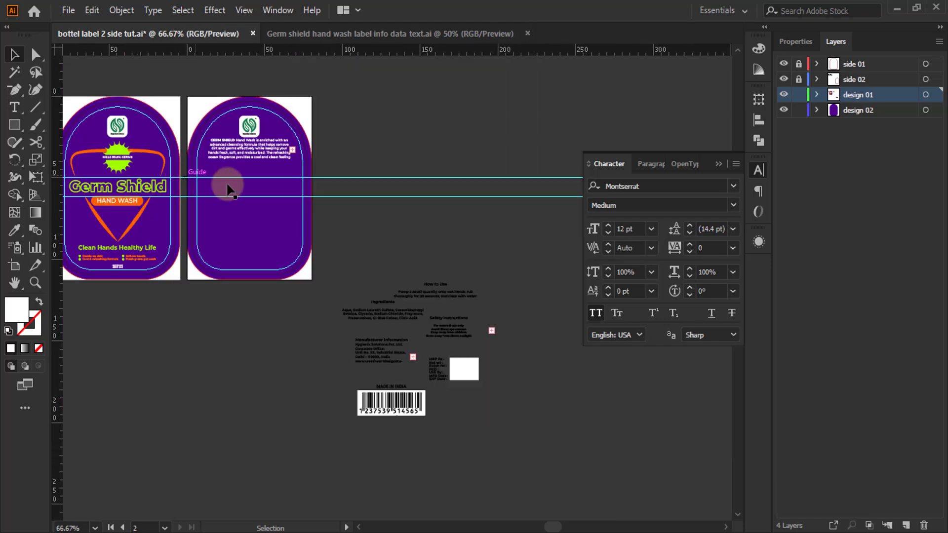
left_click_drag(440, 296, 259, 170)
left_click_drag(252, 167, 253, 167)
left_click_drag(401, 310, 270, 194)
left_click_drag(446, 326, 263, 224)
- Move the manufacturer information and MRP details to the lower part of the back label and the barcode with MADE IN INDIA just beneath it
left_click_drag(416, 364, 231, 245)
left_click_drag(451, 367, 290, 268)
left_click_drag(386, 395, 256, 309)
- Nudge the How to Use text block slightly down to leave a small gap below the description paragraph
scroll(232, 176, "up", 3)
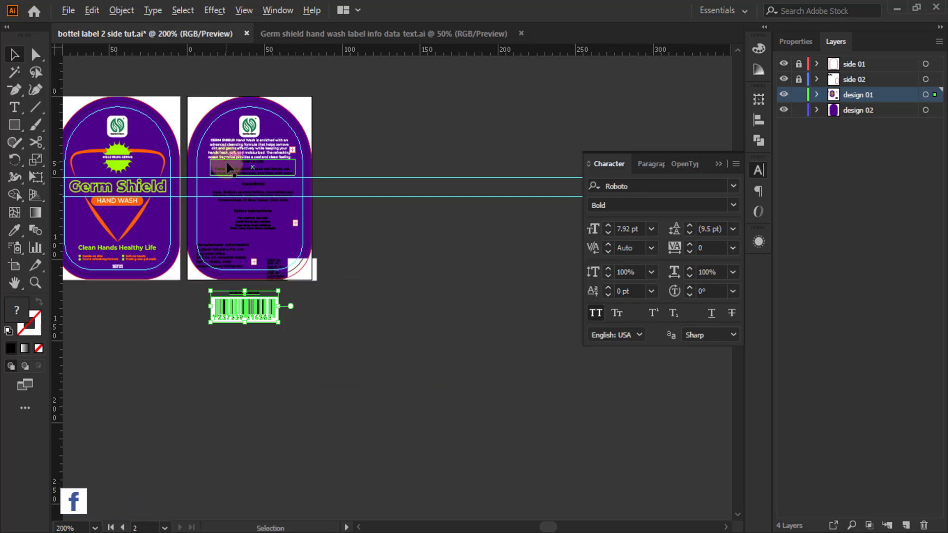
scroll(237, 166, "up", 2)
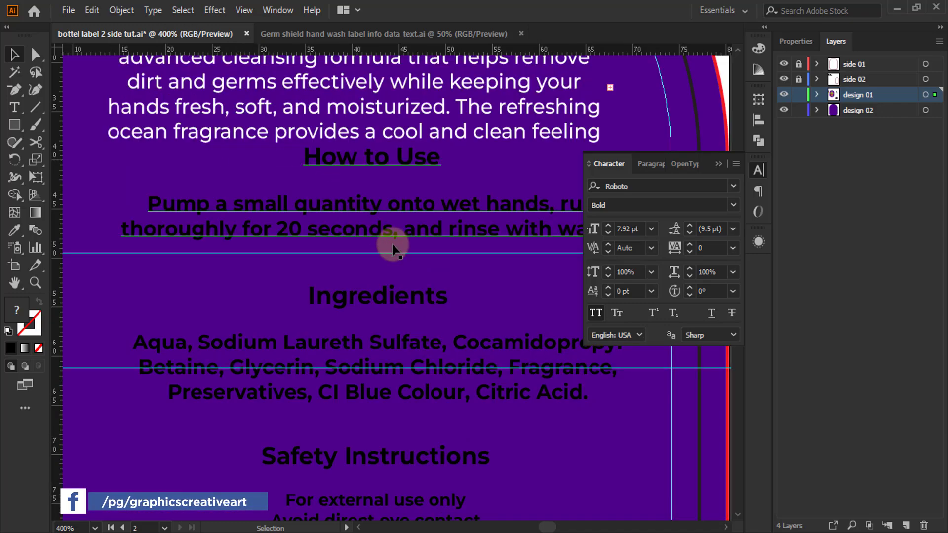
scroll(313, 269, "down", 1)
left_click(382, 212)
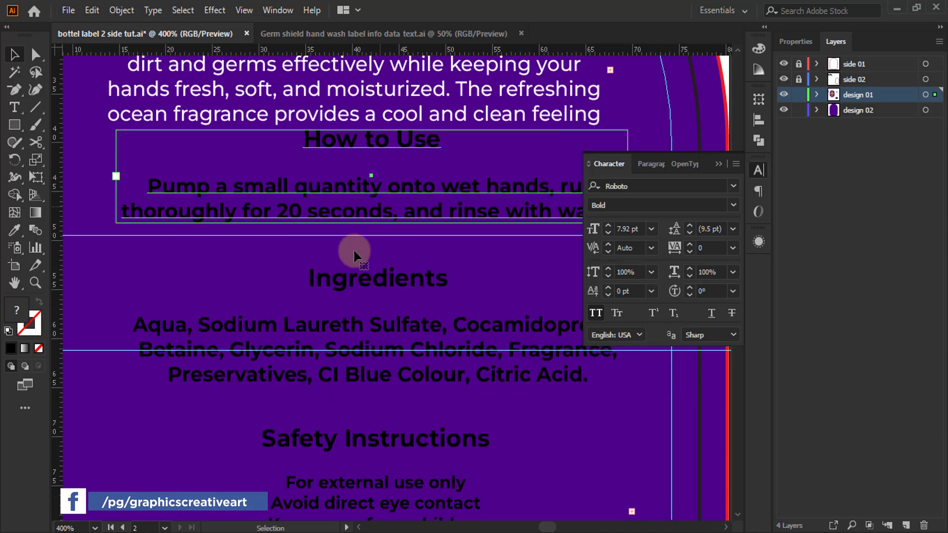
scroll(368, 267, "down", 2)
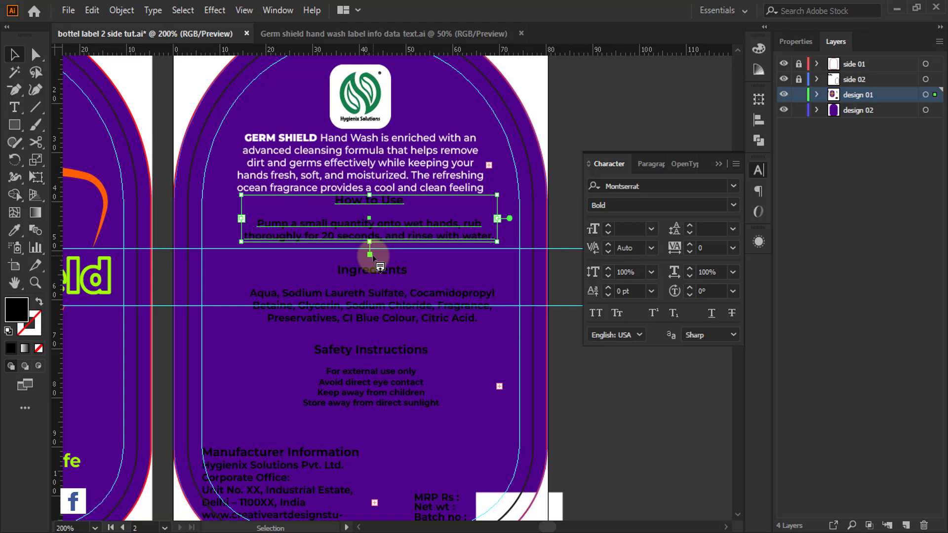
scroll(391, 192, "up", 2)
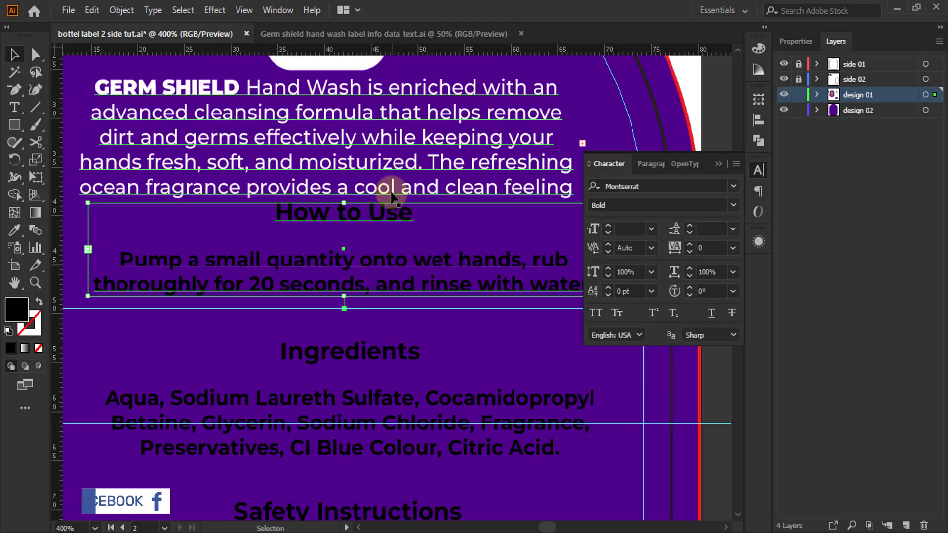
scroll(390, 196, "down", 1)
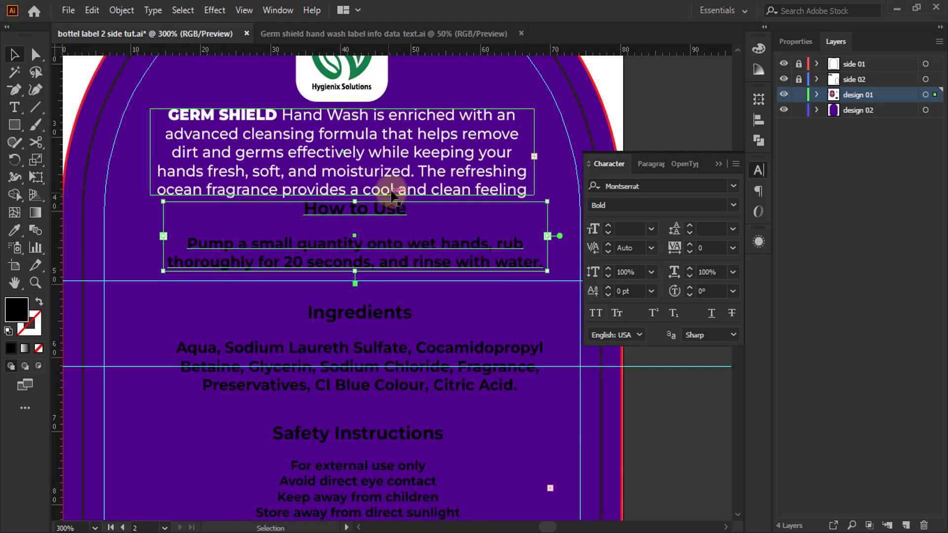
key("Down")
key("Down")
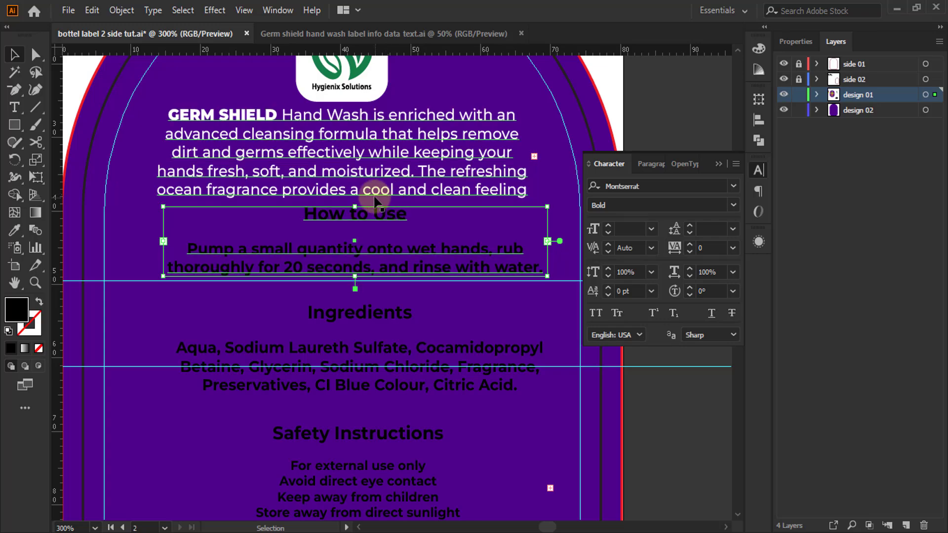
- Centre the How to Use block horizontally on the description paragraph, using the paragraph as the key object
left_click(400, 193, "shift")
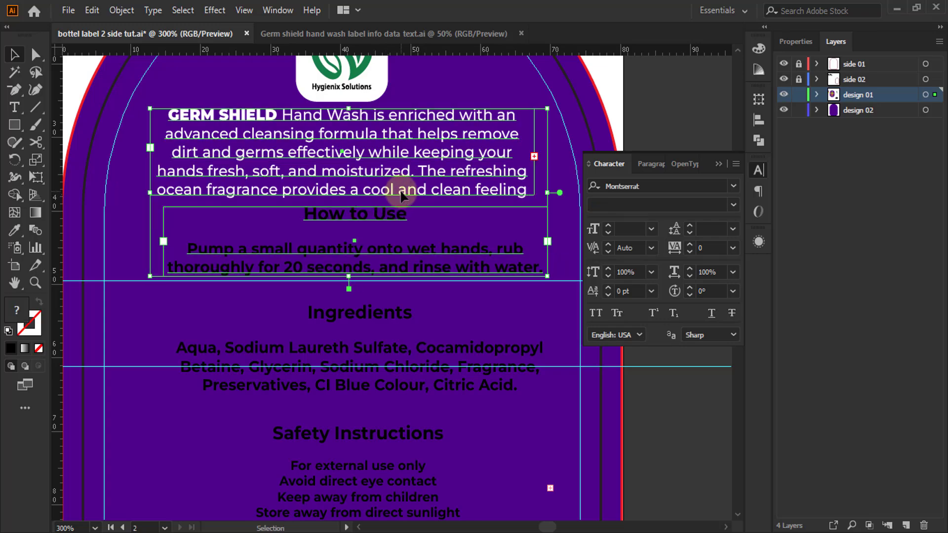
left_click(400, 196)
left_click(760, 118)
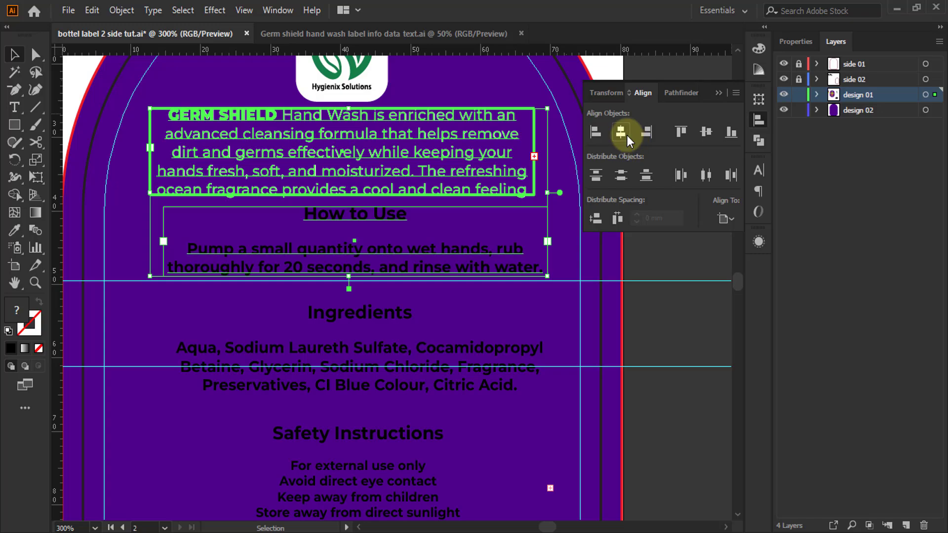
left_click(621, 132)
left_click(504, 276)
- Apply the description paragraph's white Montserrat Medium style to the whole How to Use block with the Eyedropper
left_click(385, 252)
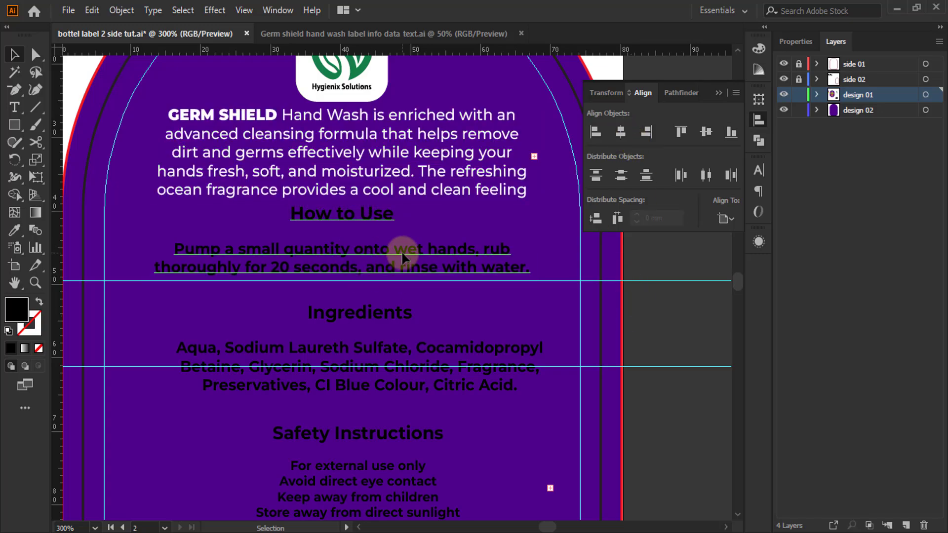
left_click(14, 229)
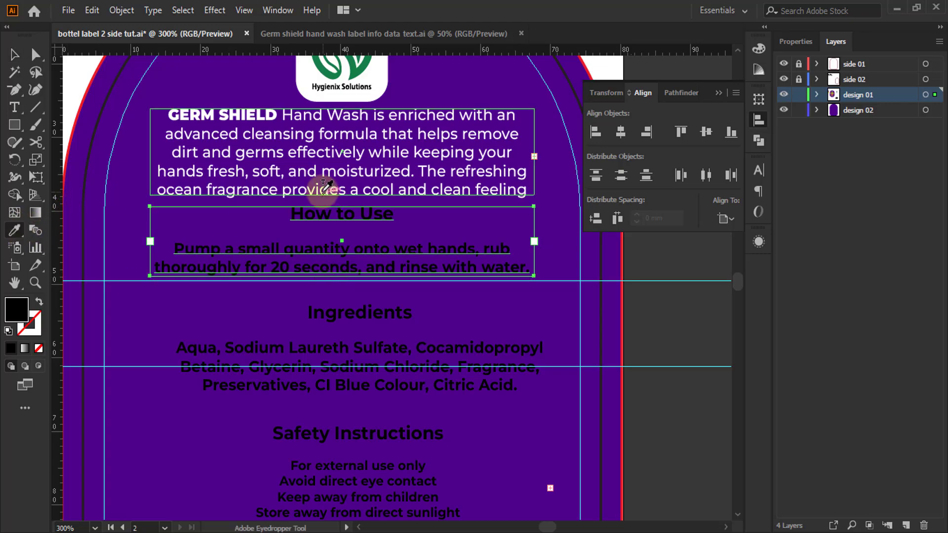
left_click(325, 187)
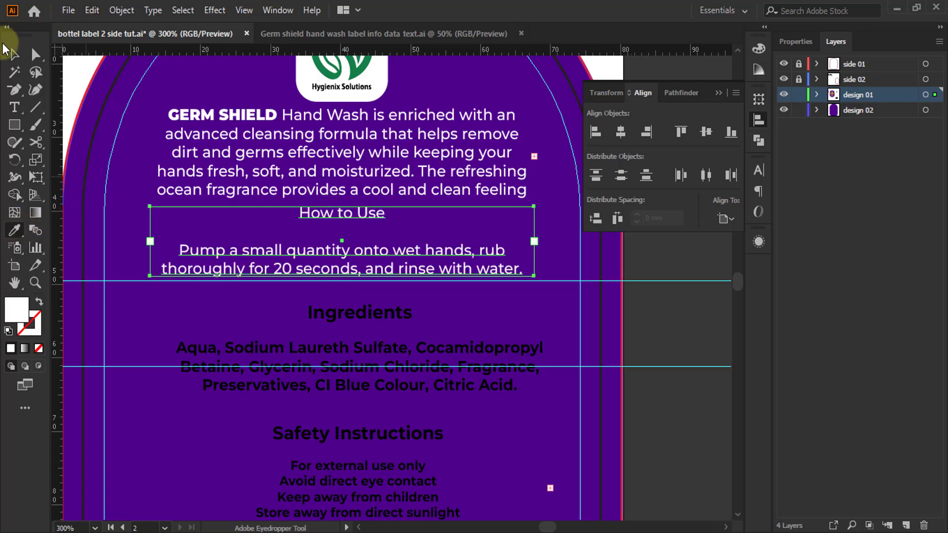
- Apply the GERM SHIELD text style to the "How to Use" heading with the Eyedropper
left_click(14, 107)
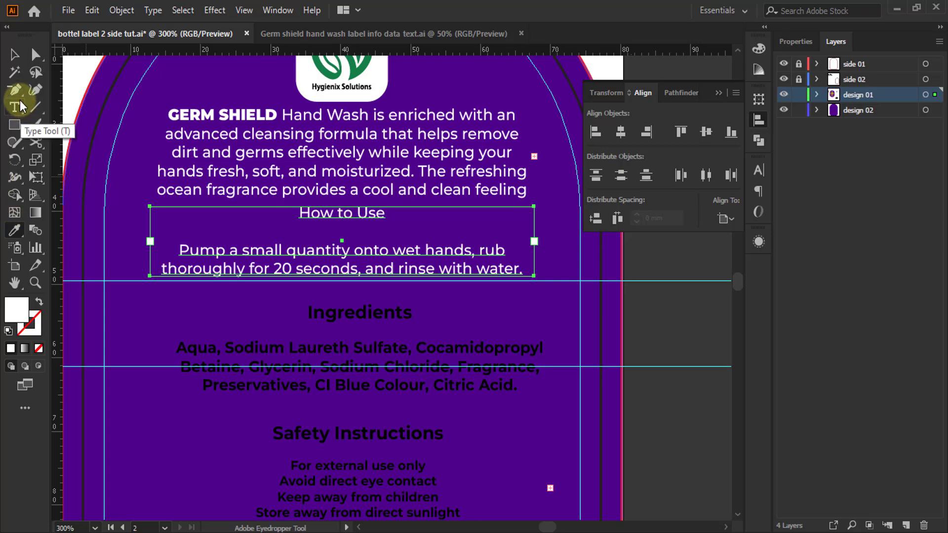
left_click_drag(393, 218, 239, 201)
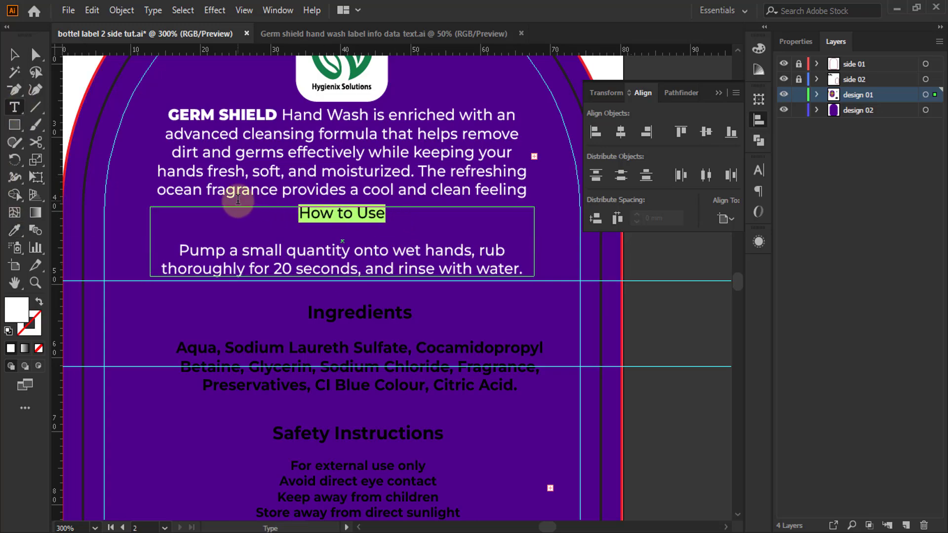
left_click(14, 230)
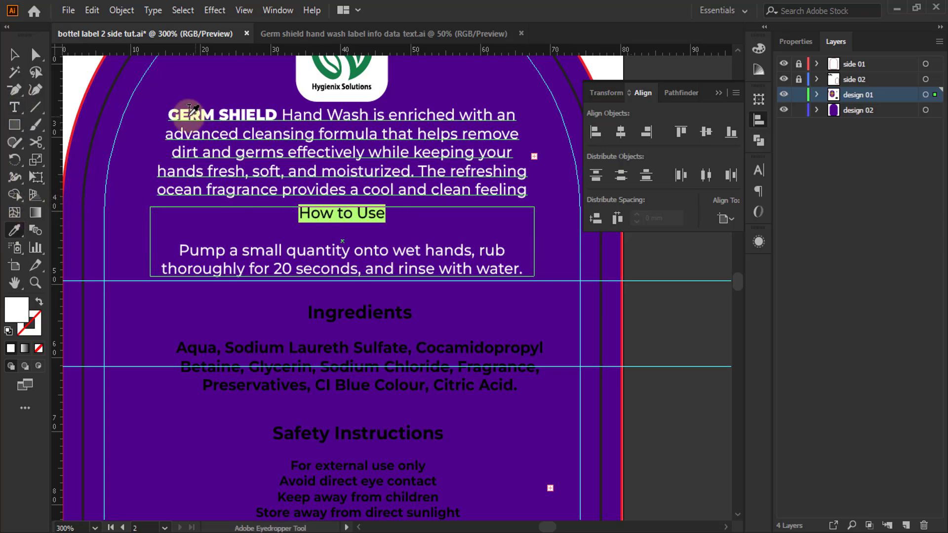
left_click(192, 109)
left_click(14, 54)
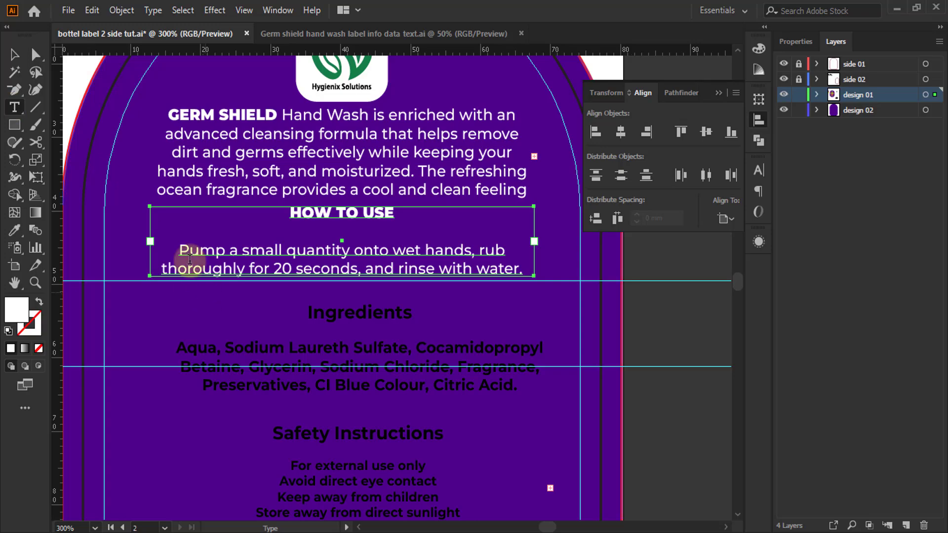
- Remove the blank line under the HOW TO USE heading and shorten the text frame to fit its text
left_click(179, 249)
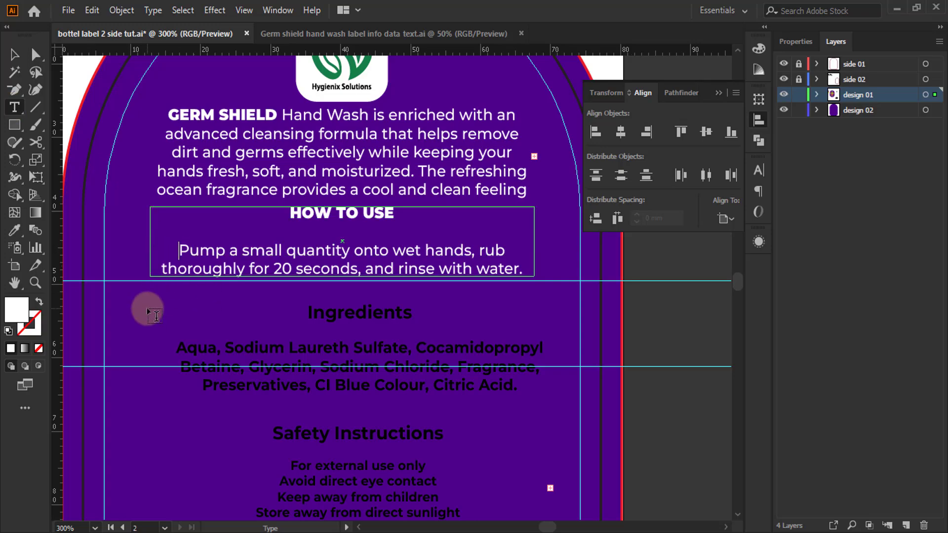
key("BackSpace")
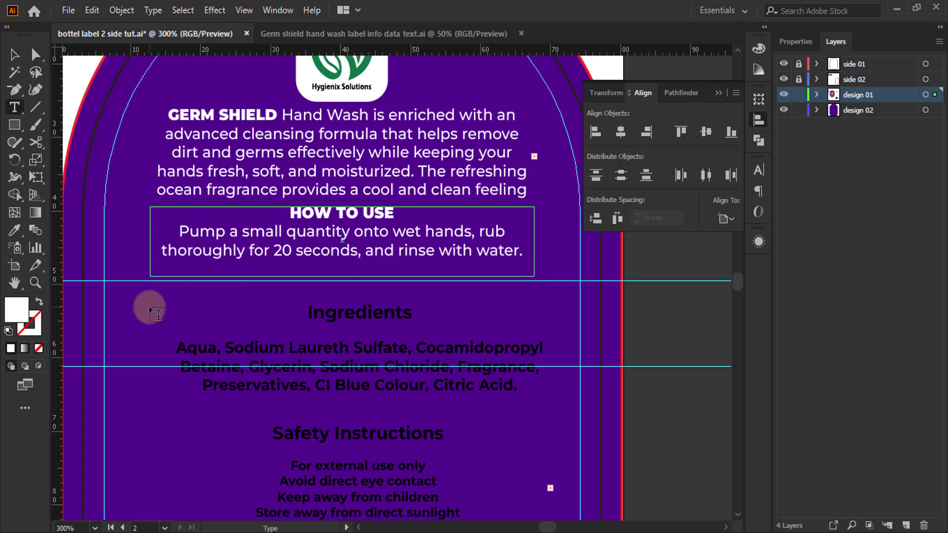
left_click(14, 55)
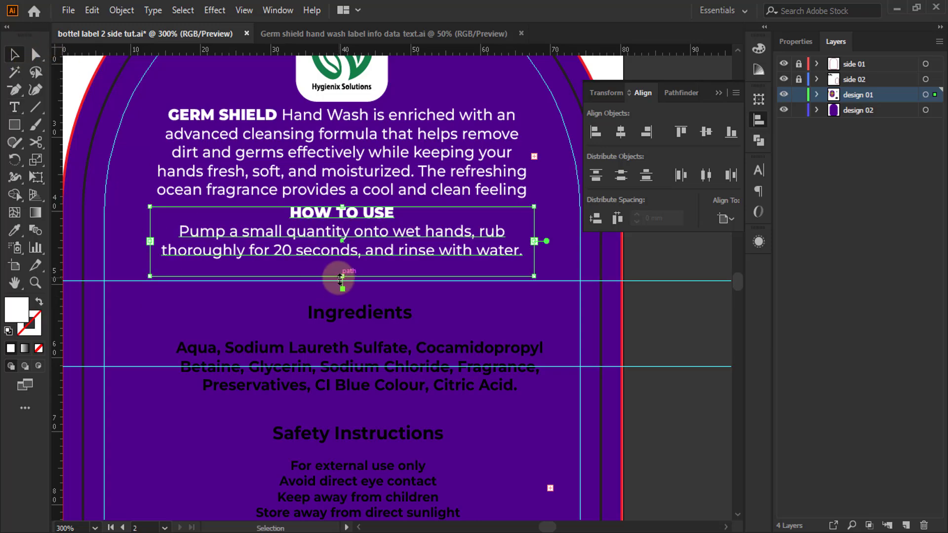
left_click_drag(340, 279, 340, 264)
- Move the Ingredients text block up so it sits just below the How to Use block
scroll(402, 205, "down", 2)
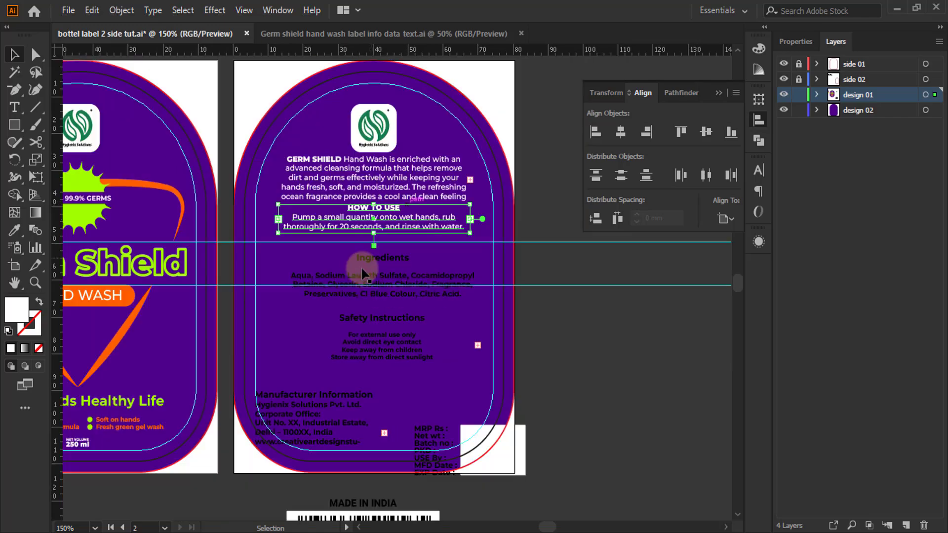
scroll(349, 254, "up", 2)
left_click_drag(418, 260, 398, 223)
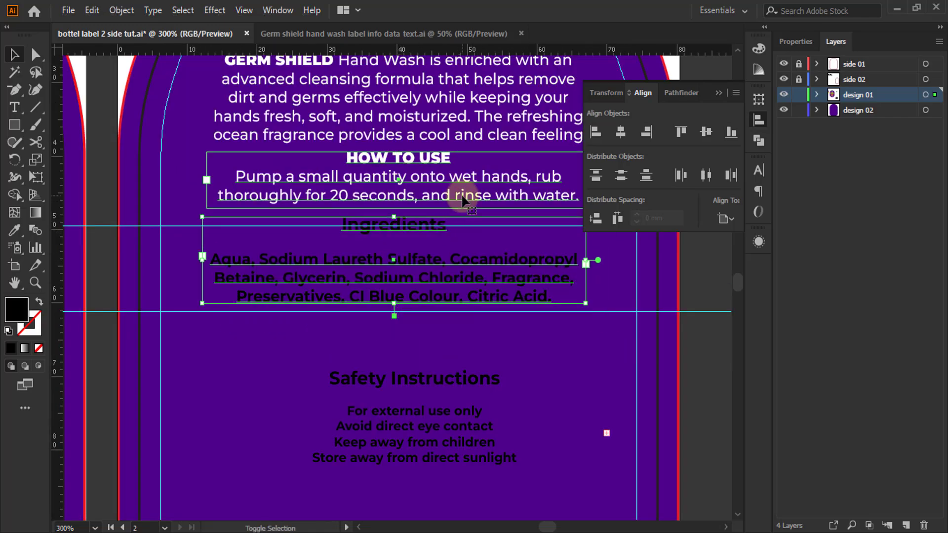
- Centre the Ingredients block horizontally on the How to Use block, using the latter as the key object
double_click(462, 196)
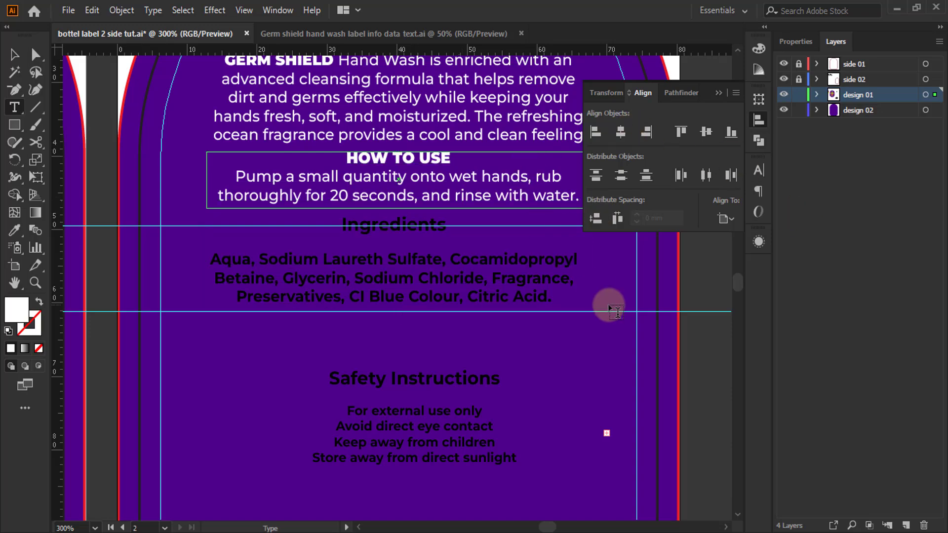
left_click(14, 58)
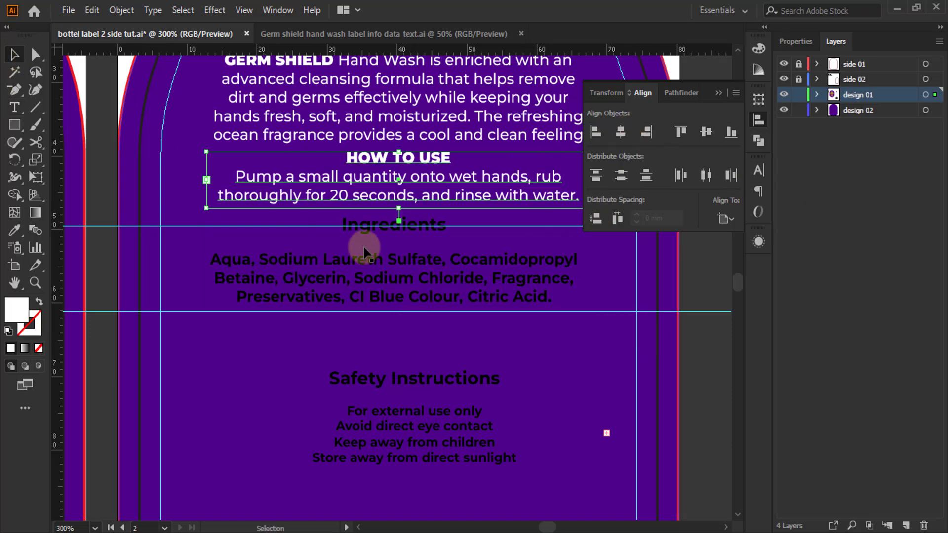
left_click(423, 275)
left_click(416, 201, "shift")
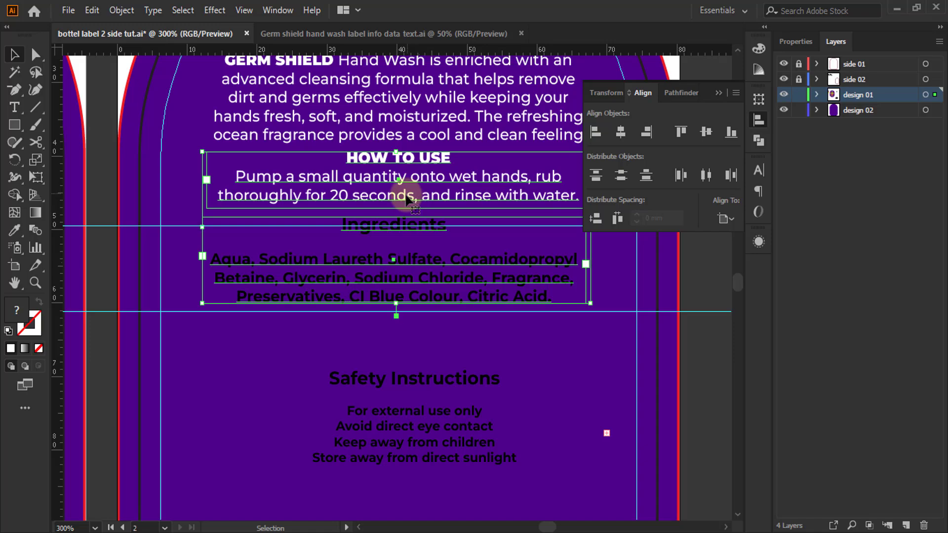
left_click(408, 199)
left_click(624, 140)
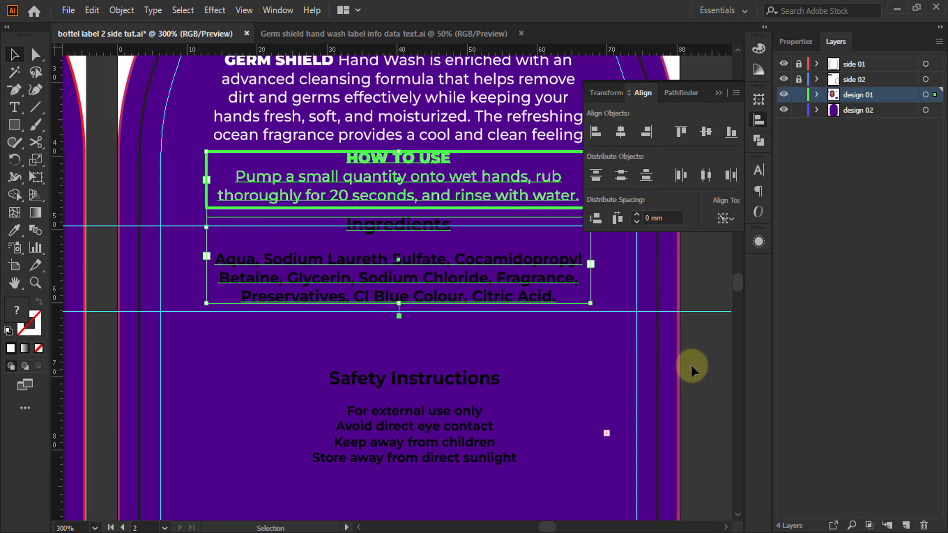
- Apply the How to Use body text style to the whole Ingredients block with the Eyedropper
left_click(419, 278)
left_click(15, 230)
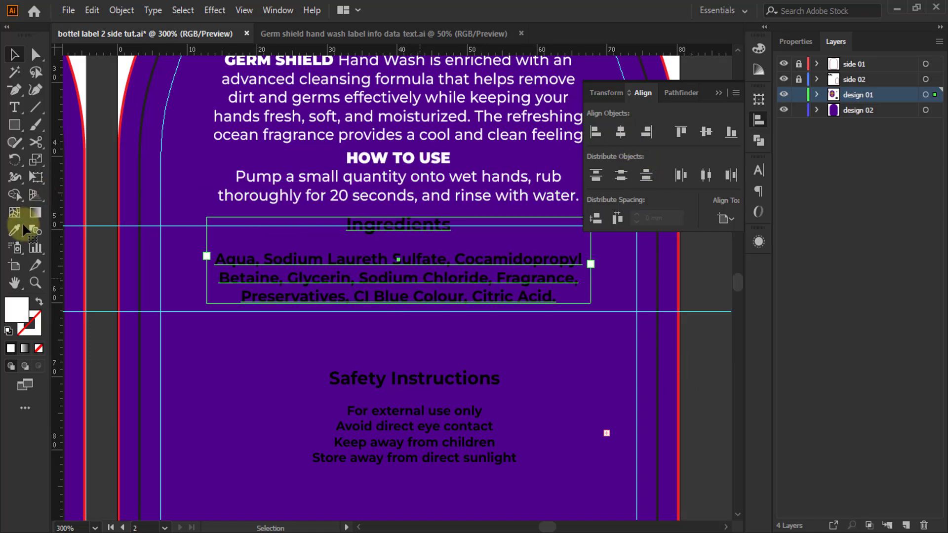
left_click(332, 195)
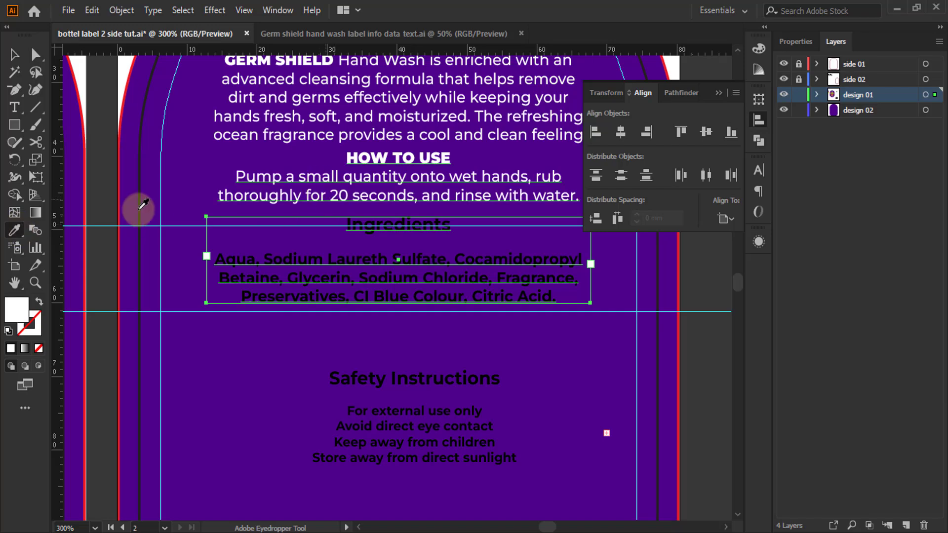
- Apply the HOW TO USE heading style to the "Ingredients" heading with the Eyedropper
left_click(13, 104)
left_click_drag(445, 221, 316, 221)
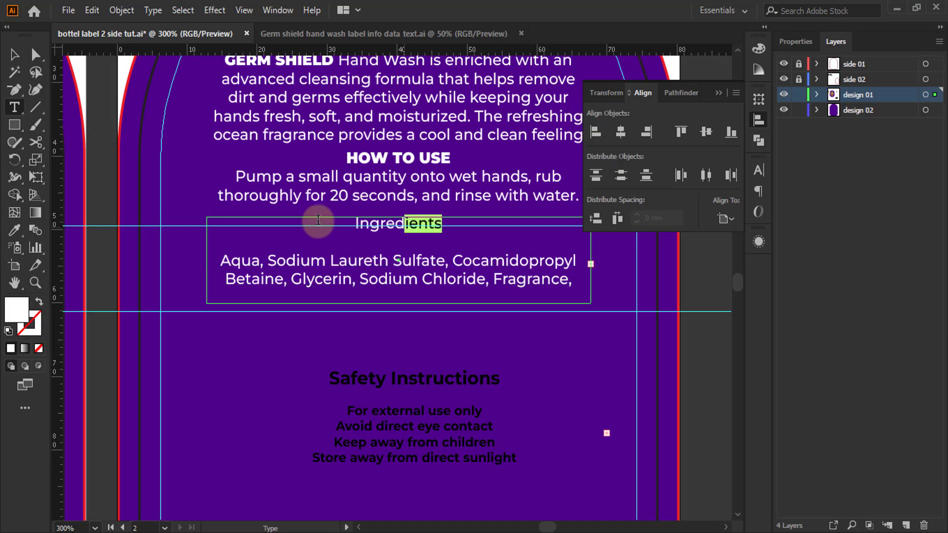
left_click(15, 230)
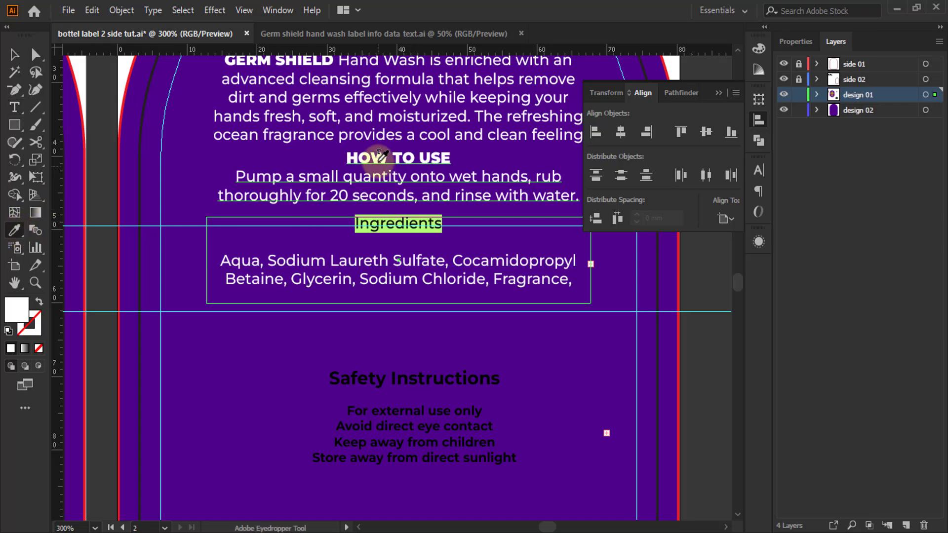
left_click(371, 157)
left_click(14, 55)
- Remove the blank line between the INGREDIENTS heading and its list
left_click(14, 107)
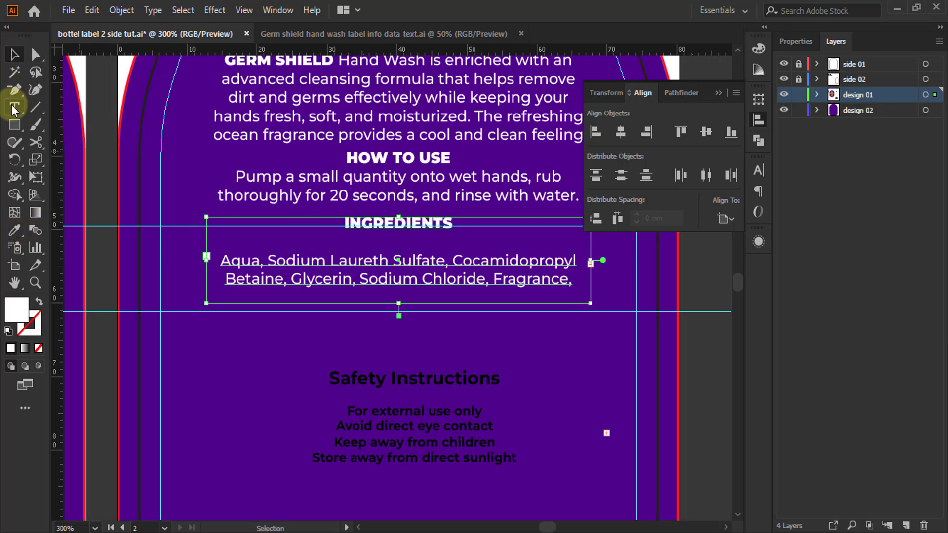
left_click(220, 262)
key("BackSpace")
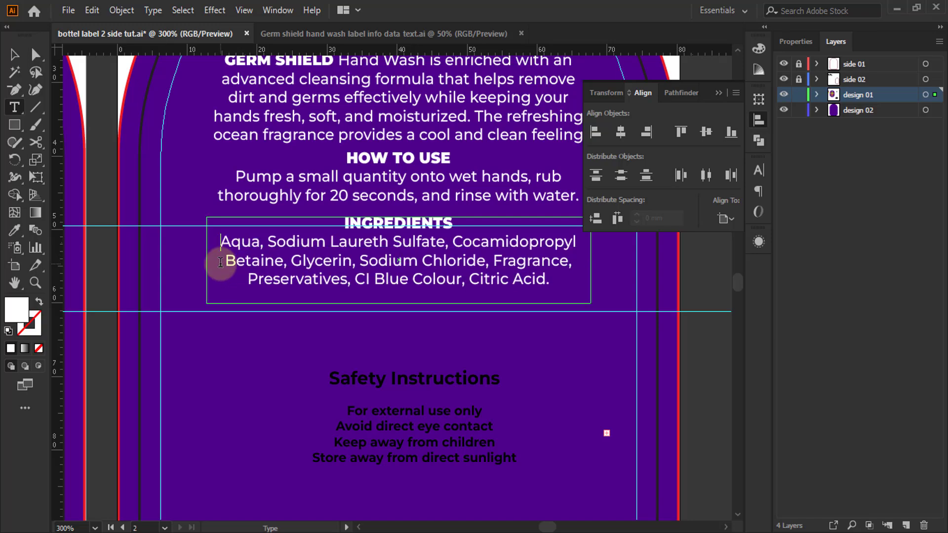
- Shorten the Ingredients text frame and centre the Safety Instructions block directly beneath it, using the Ingredients block as the key object
left_click(13, 55)
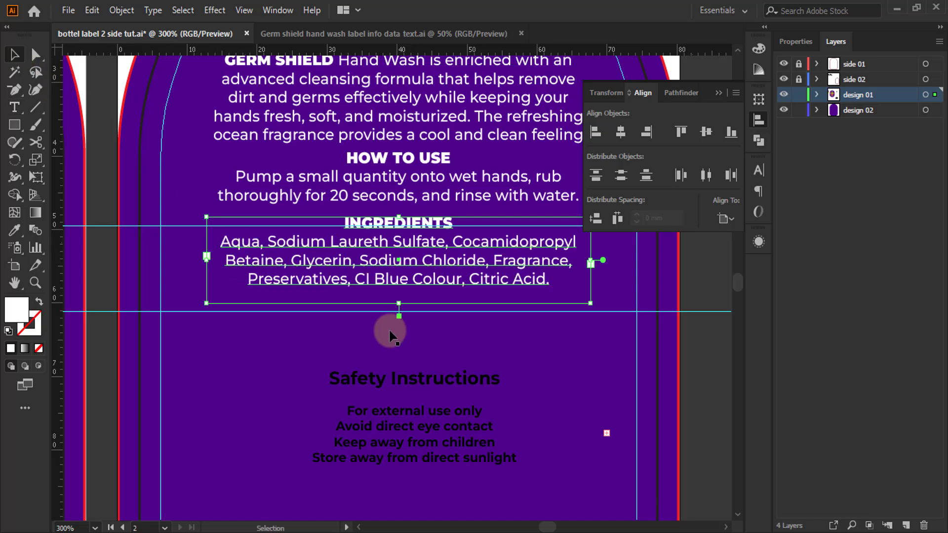
mouse_move(399, 303)
left_mouse_down()
mouse_move(398, 323)
mouse_move(399, 291)
mouse_move(396, 298)
left_mouse_up()
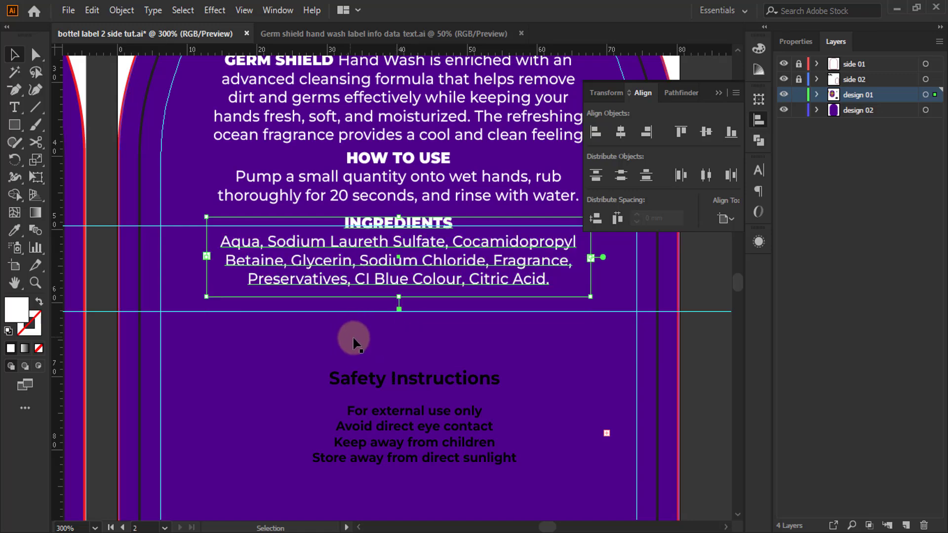
left_click_drag(416, 430, 393, 353)
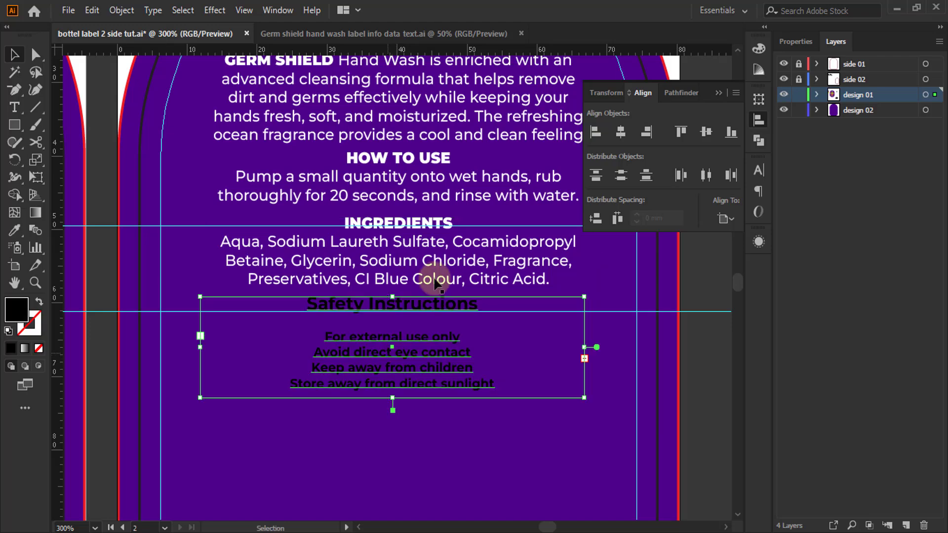
left_click(455, 275, "shift")
left_click(454, 274)
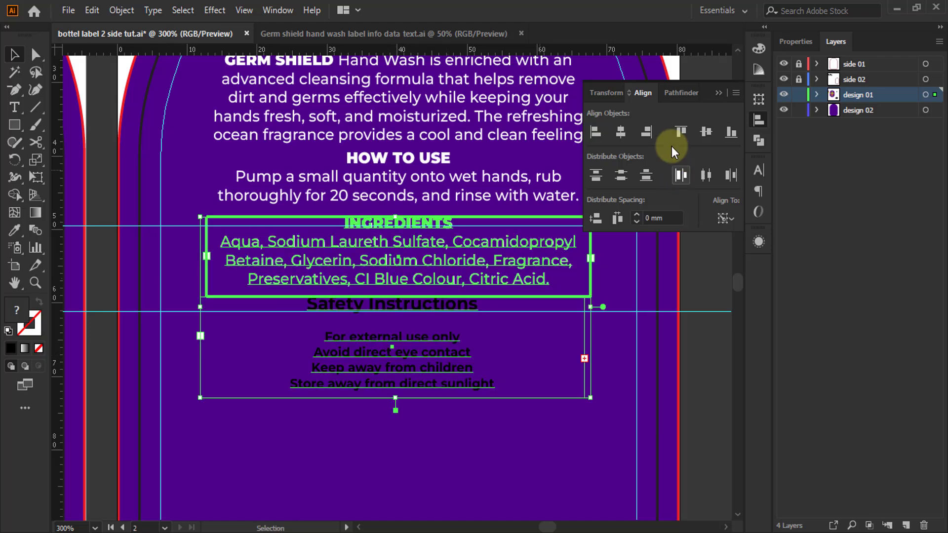
left_click(620, 131)
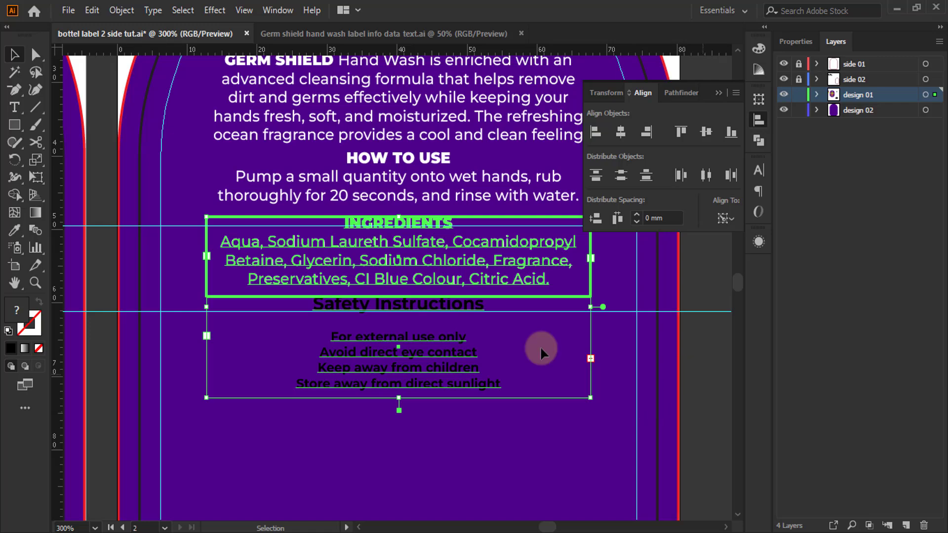
left_click(276, 365)
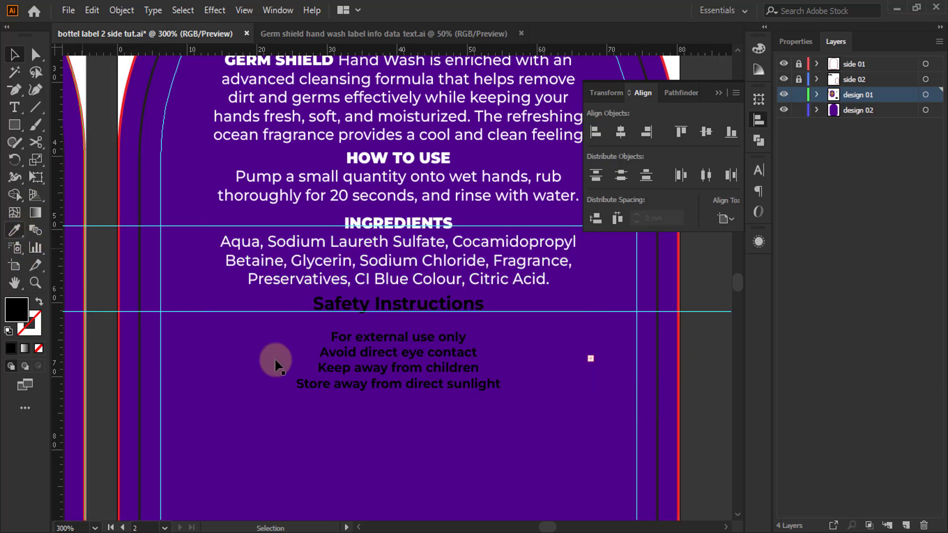
- Apply the Ingredients body text style to the whole Safety Instructions block with the Eyedropper
left_click(379, 368)
left_click(15, 230)
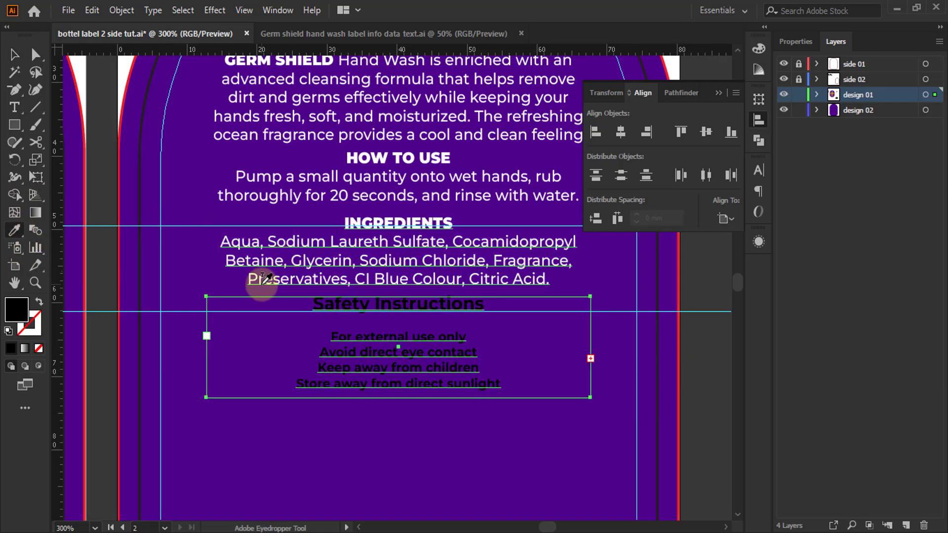
left_click(258, 280)
- Apply the INGREDIENTS heading style to the "Safety Instructions" heading with the Eyedropper
left_click(15, 107)
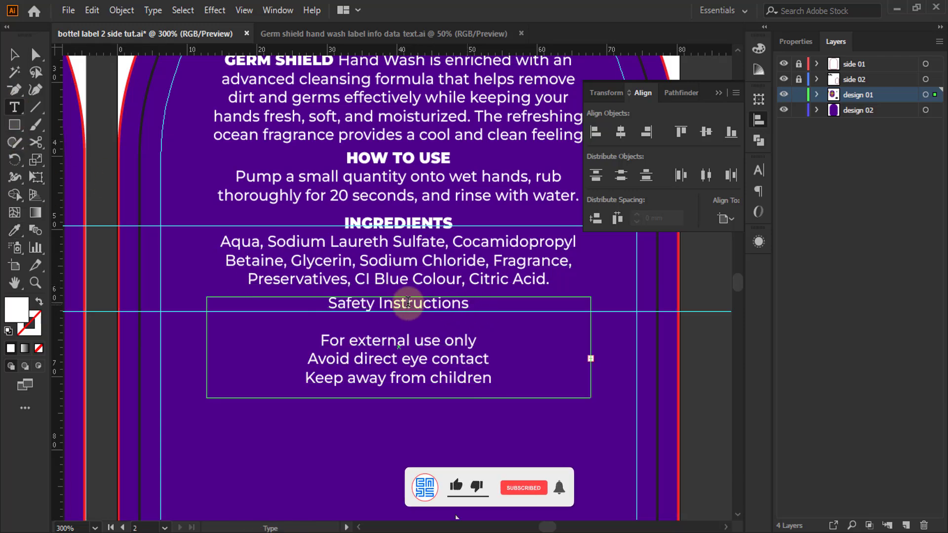
triple_click(462, 303)
left_click(14, 230)
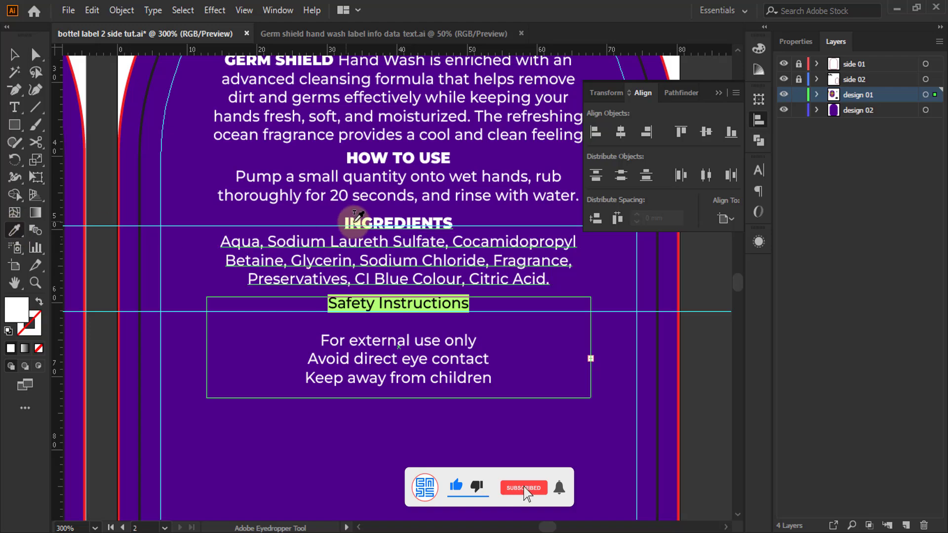
left_click(355, 221)
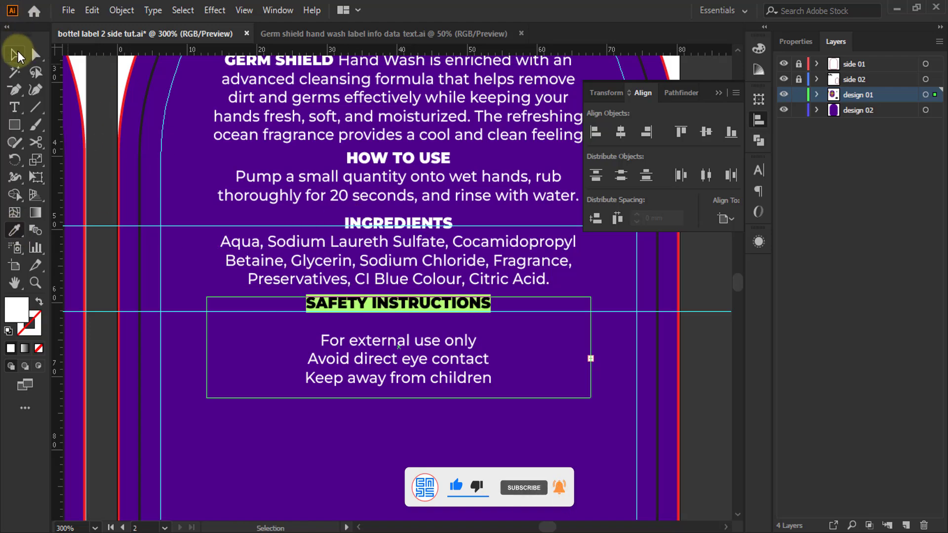
left_click(14, 55)
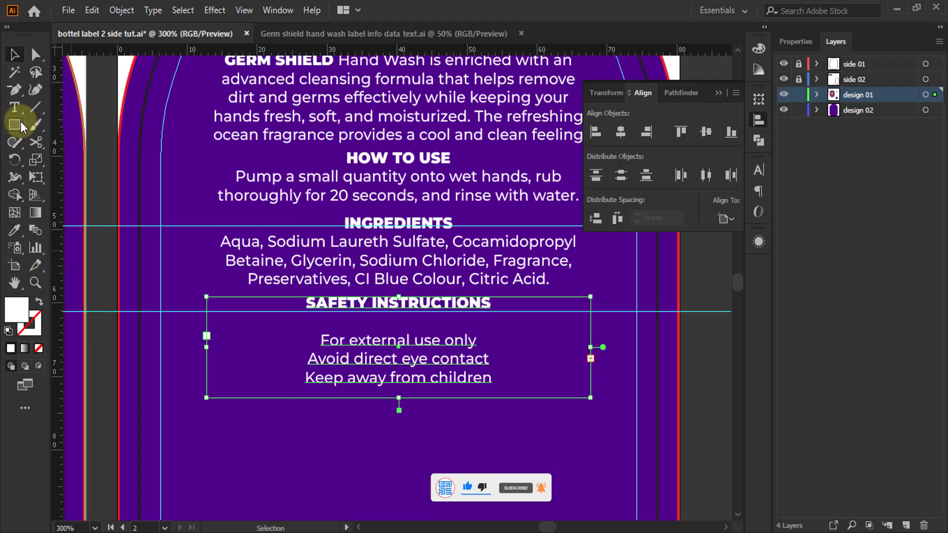
- Remove the blank line between the SAFETY INSTRUCTIONS heading and its list
left_click(14, 107)
left_click(321, 338)
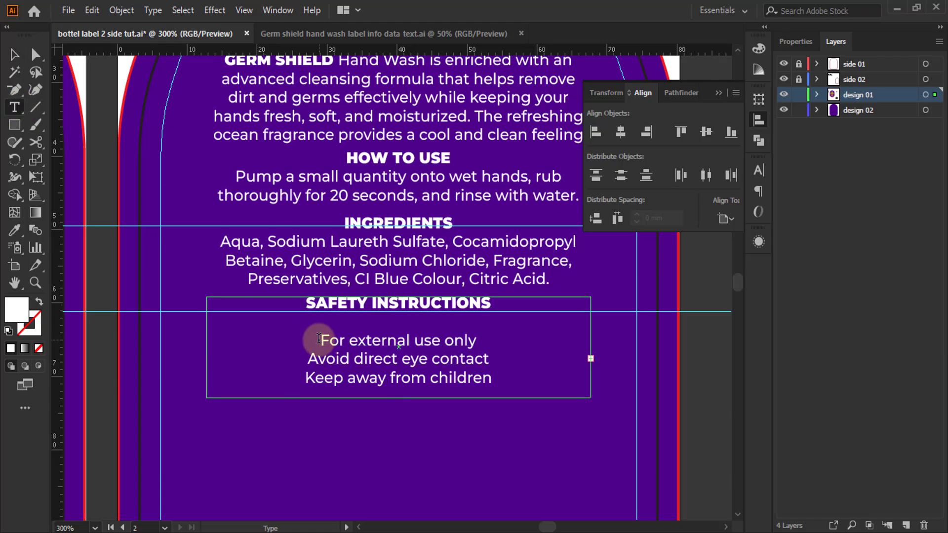
key("BackSpace")
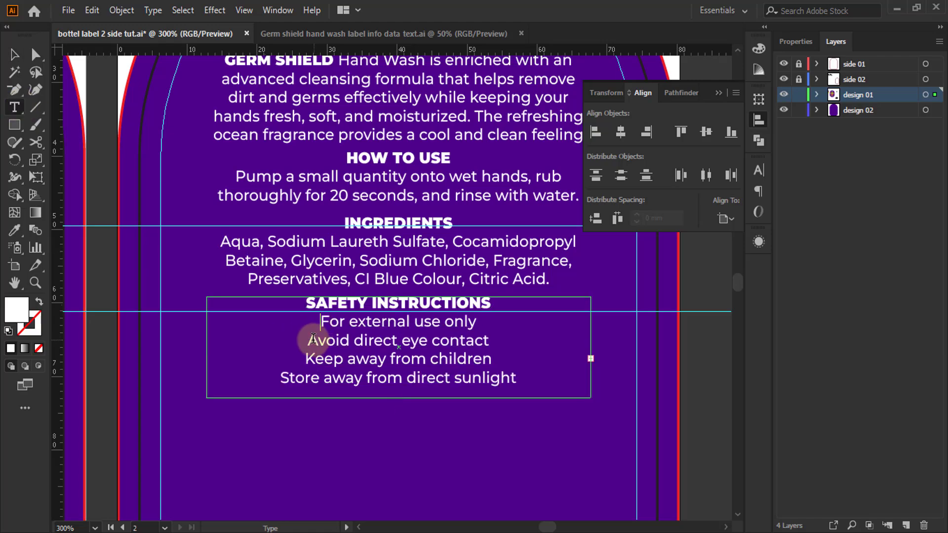
left_click(26, 57)
- Move the Manufacturer Information block up so it sits directly beneath the Safety Instructions block
scroll(291, 212, "down", 2)
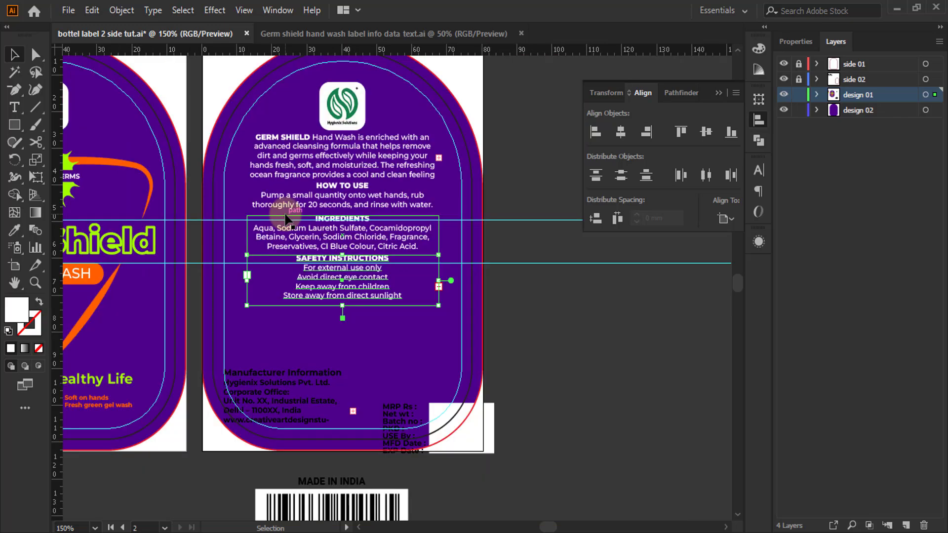
scroll(308, 215, "down", 1)
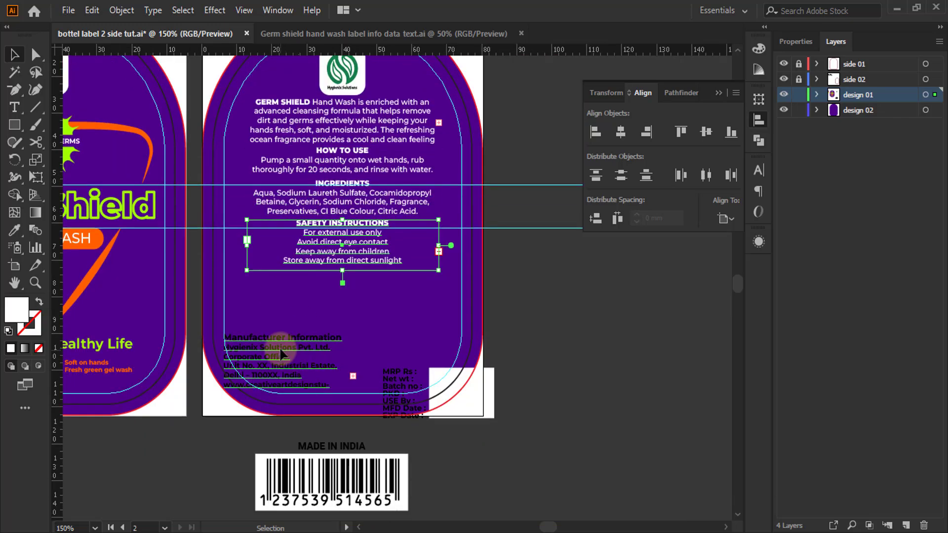
left_click_drag(281, 353, 351, 298)
scroll(334, 295, "up", 3)
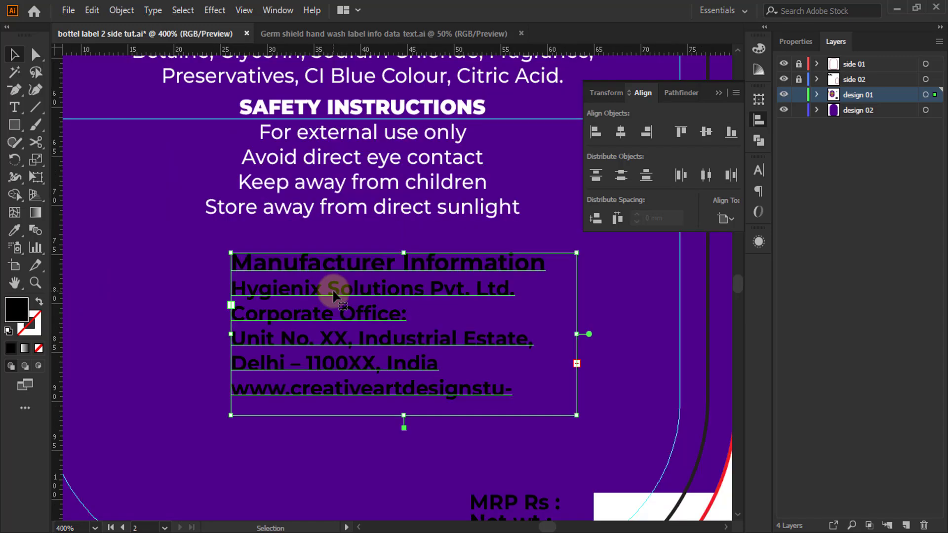
left_click_drag(364, 262, 338, 242)
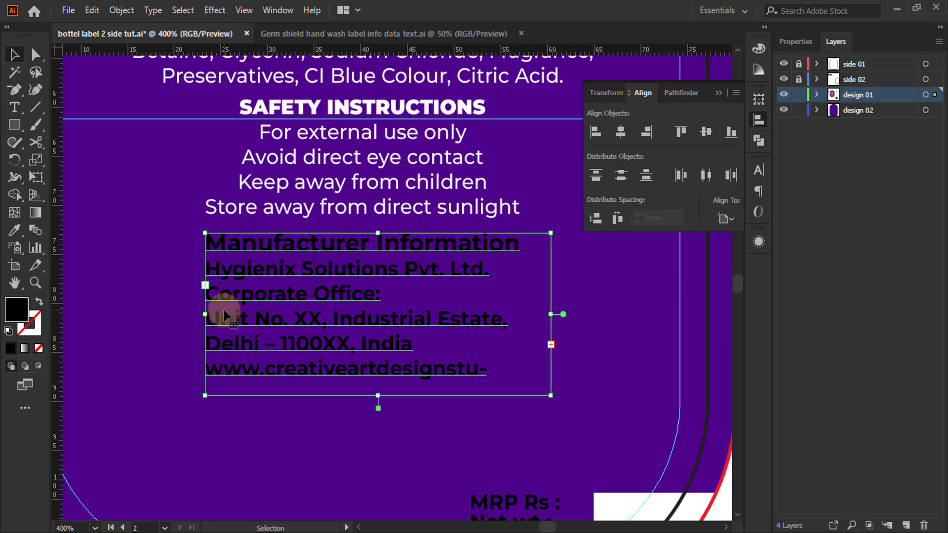
left_click(12, 132)
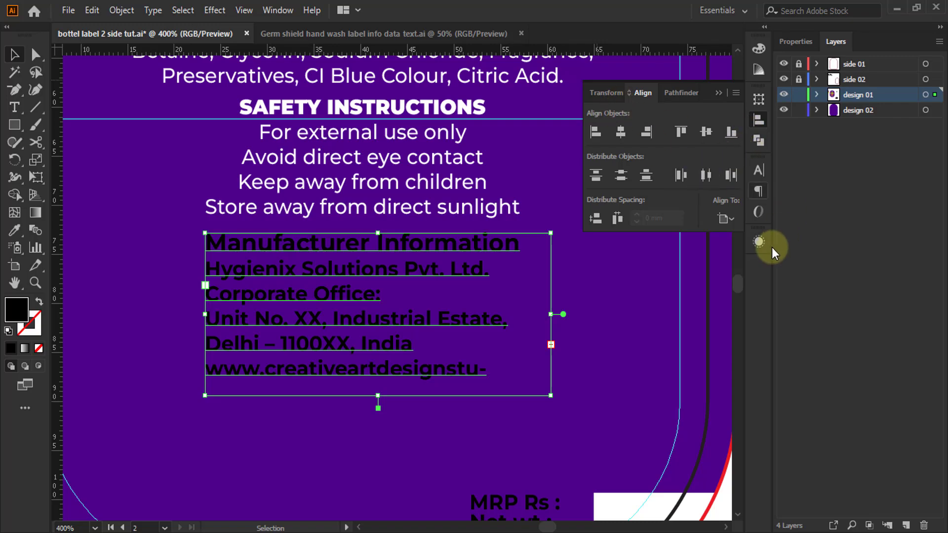
- Centre-align the Manufacturer Information text and apply the Safety Instructions body text style to it with the Eyedropper
left_click(765, 172)
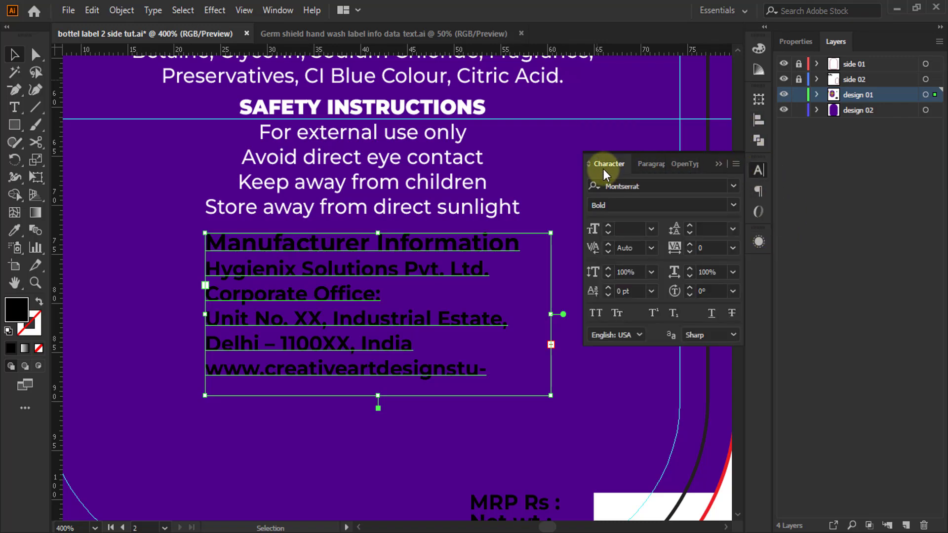
left_click(652, 163)
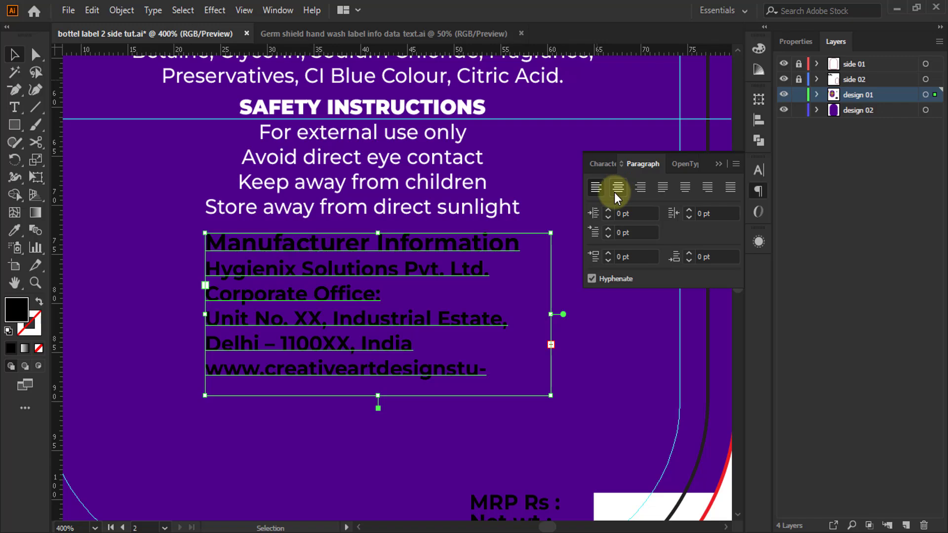
left_click(617, 187)
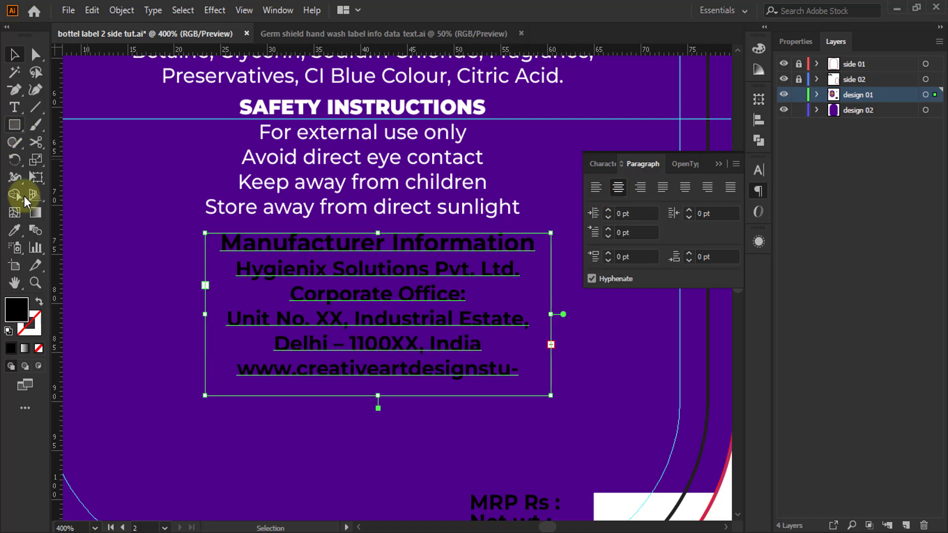
left_click(15, 229)
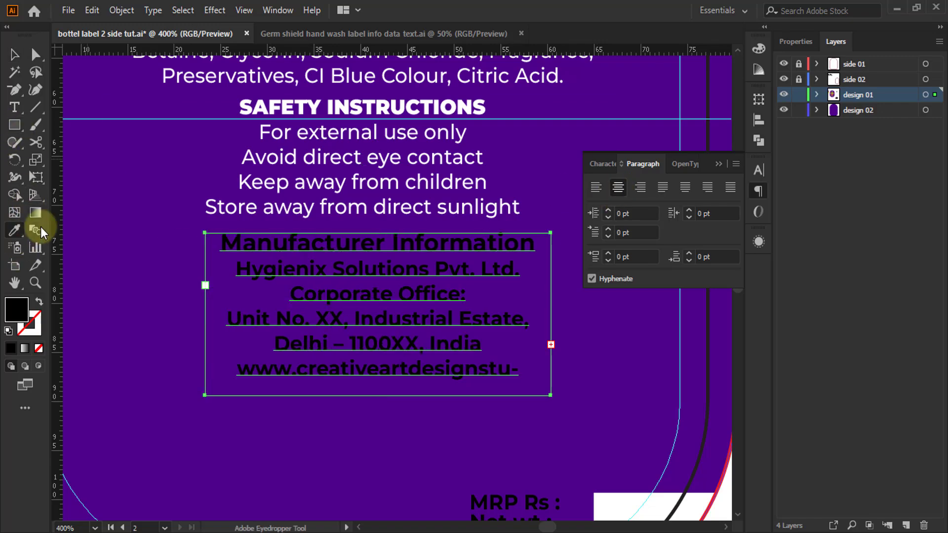
left_click(310, 187)
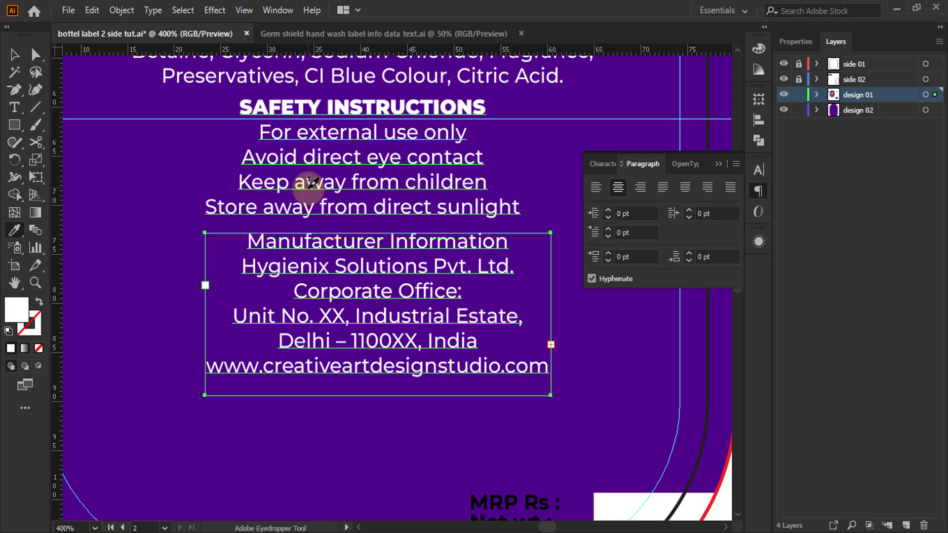
- Apply the SAFETY INSTRUCTIONS heading style to the "Manufacturer Information" heading with the Eyedropper
left_click(12, 104)
left_click_drag(521, 236, 221, 216)
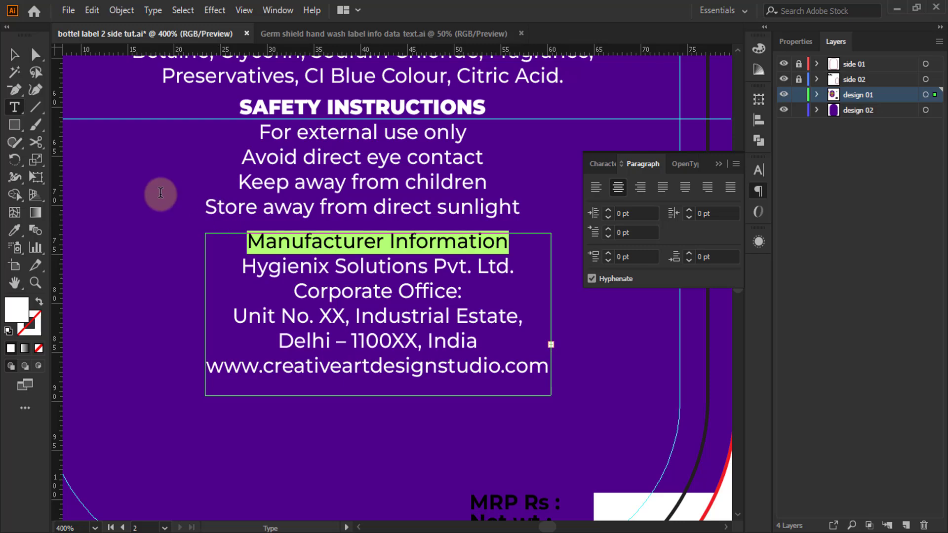
left_click(12, 229)
left_click(311, 101)
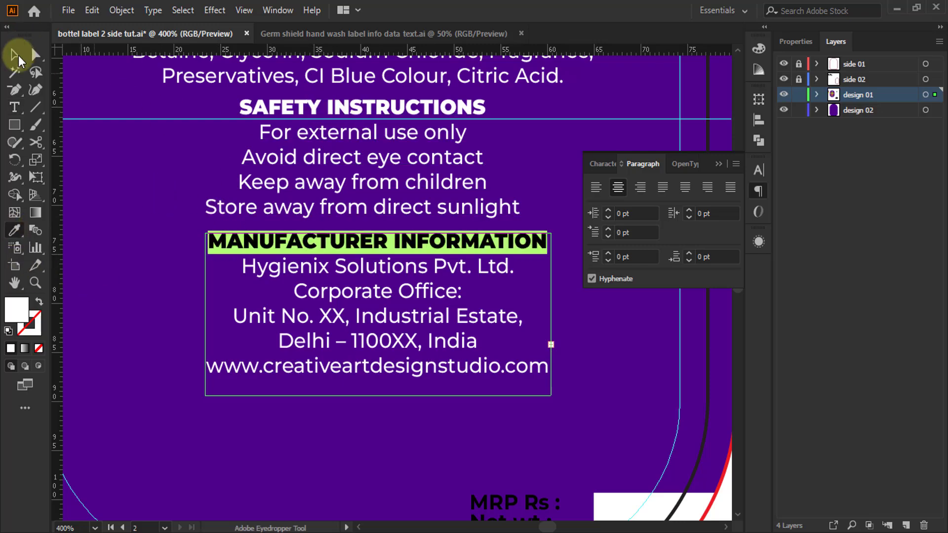
- Centre the Manufacturer Information block horizontally on the Safety Instructions block, using the latter as the key object
left_click(14, 55)
left_click(352, 326)
left_click(416, 208, "shift")
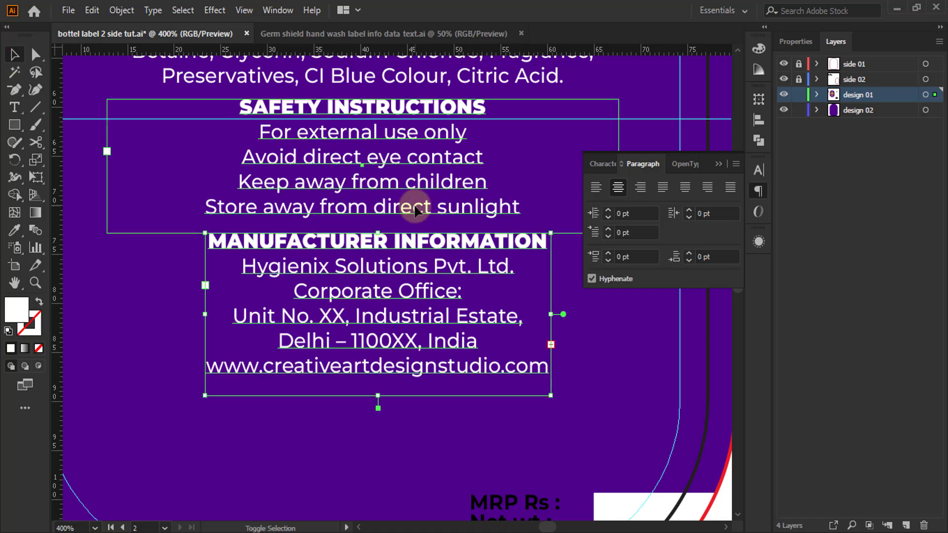
left_click(759, 120)
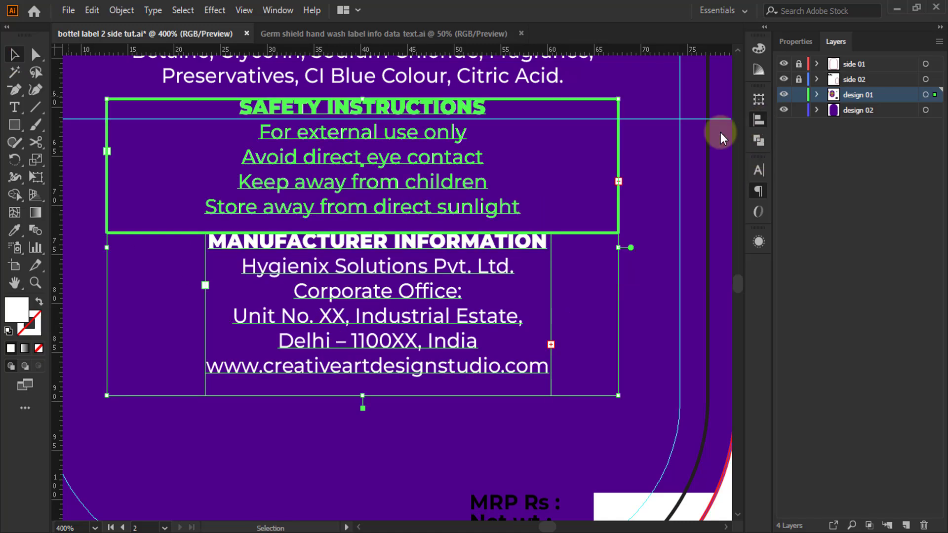
left_click(621, 132)
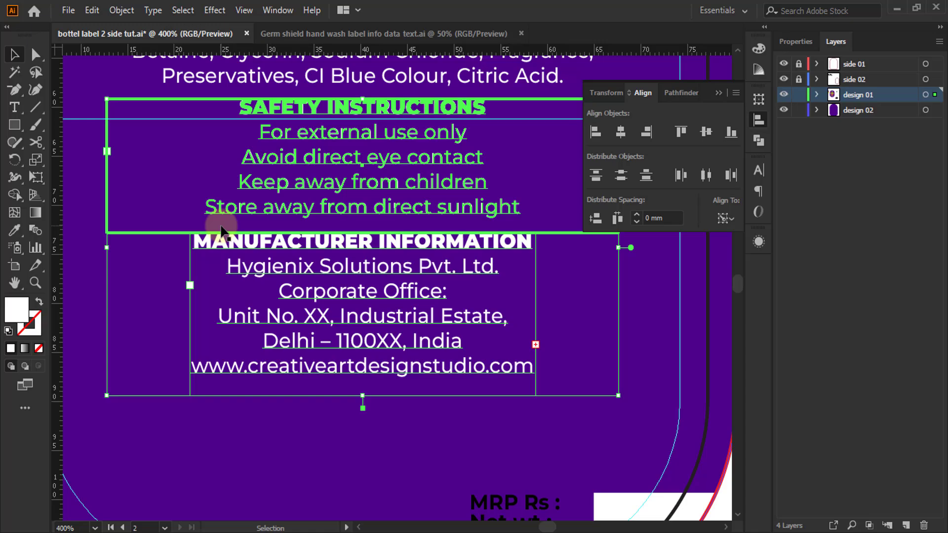
scroll(220, 230, "down", 2)
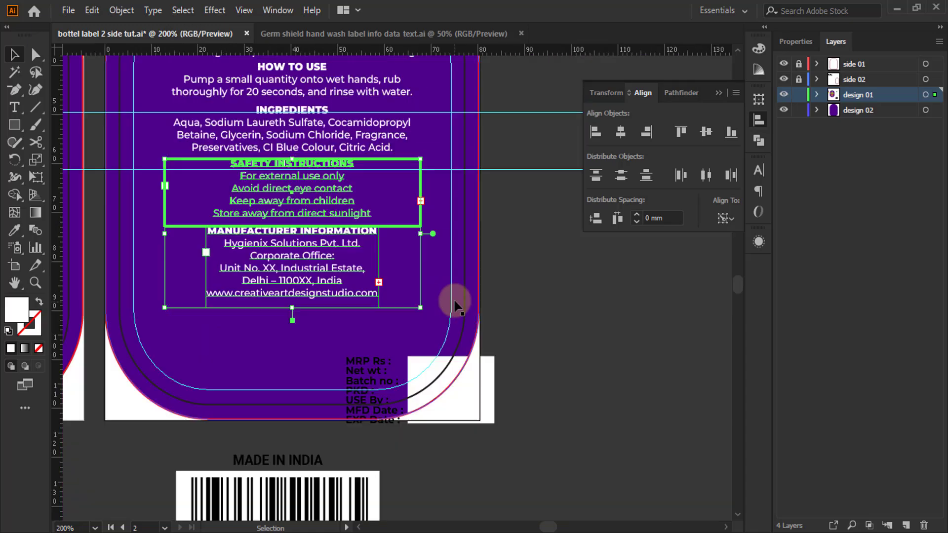
- Place the barcode and the MRP details group side by side below the Manufacturer Information and align their vertical centres to the MRP group
left_click(584, 286)
scroll(549, 213, "down", 3)
left_click_drag(456, 321, 201, 270)
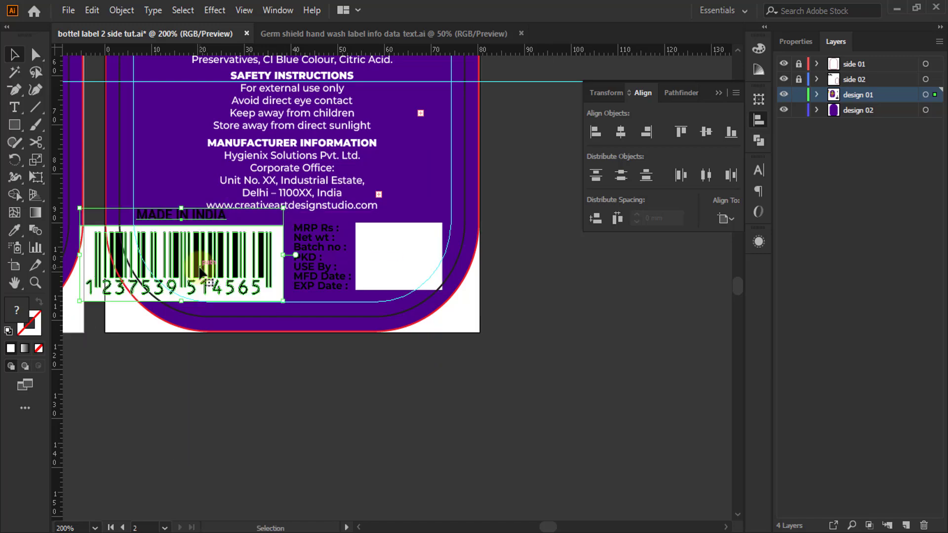
left_click(375, 260, "shift")
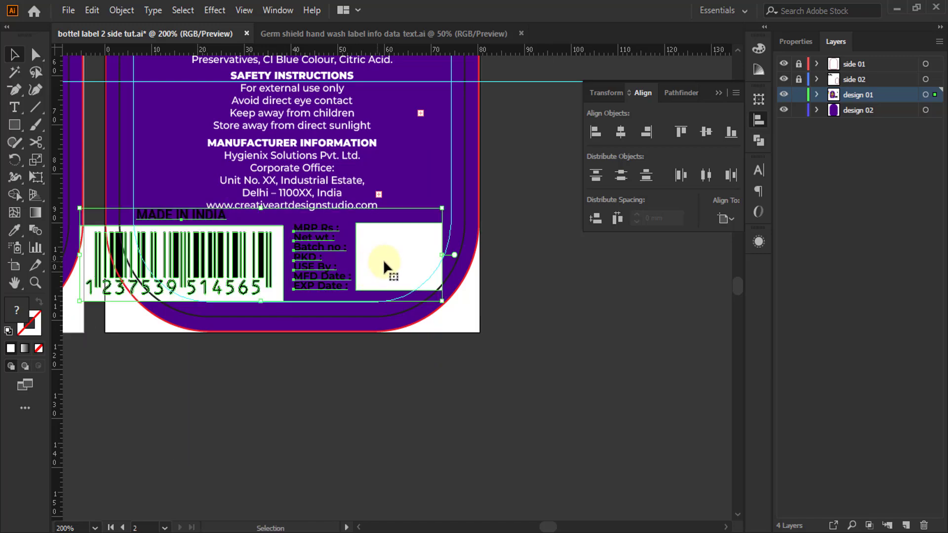
left_click(707, 135)
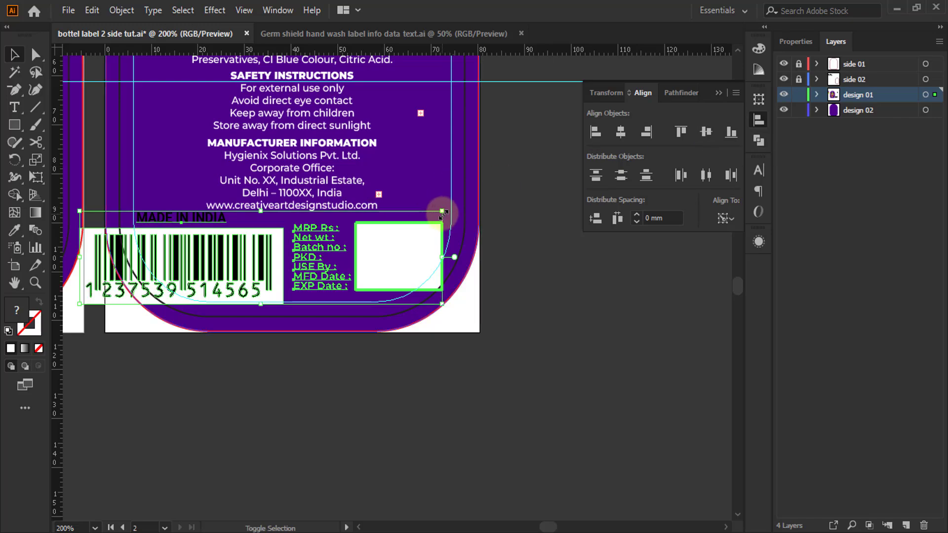
- Scale the barcode and MRP details down together and fit them inside the label's inner guide outline below the website address
left_click_drag(443, 212, 345, 247)
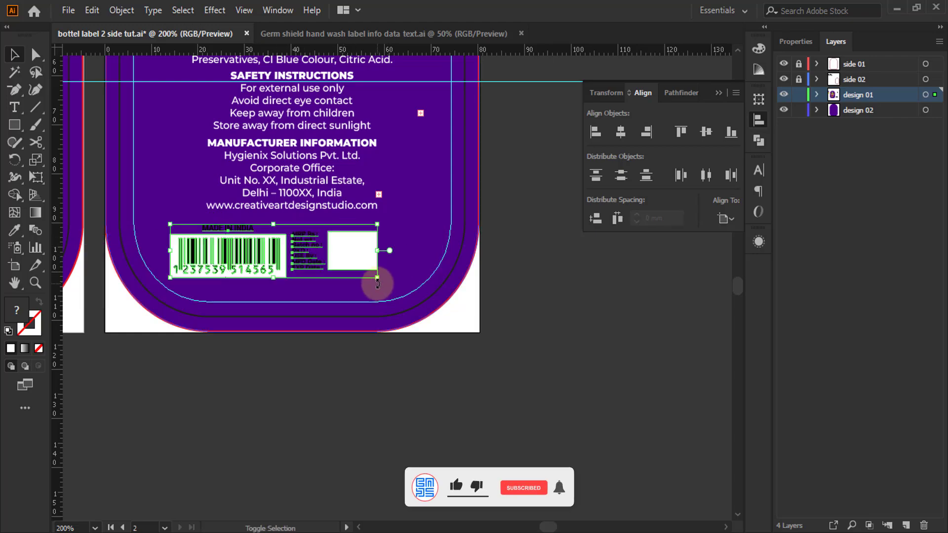
left_click_drag(377, 277, 412, 301)
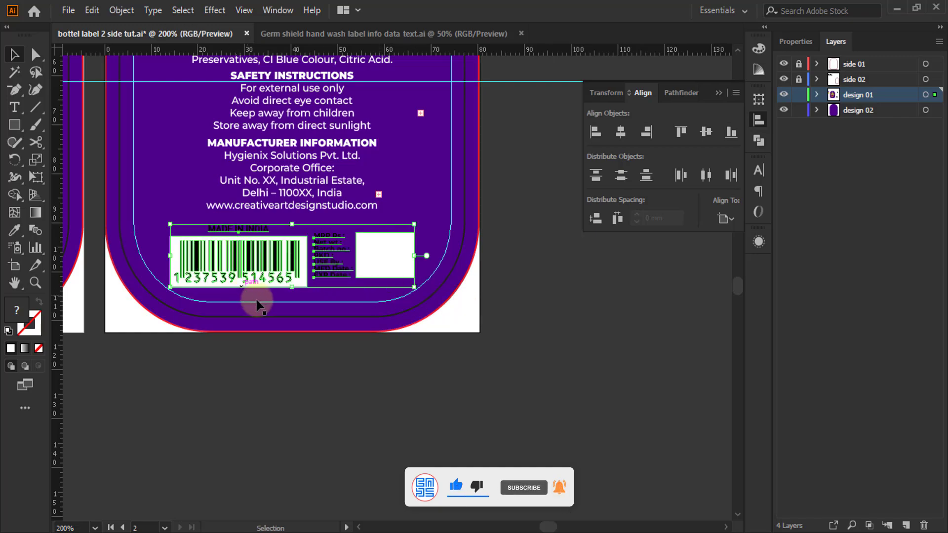
key("ctrl+shift+a")
- Recolour the MRP details text and the MADE IN INDIA line white, leaving the barcode and the blank box unchanged
scroll(302, 264, "up", 2)
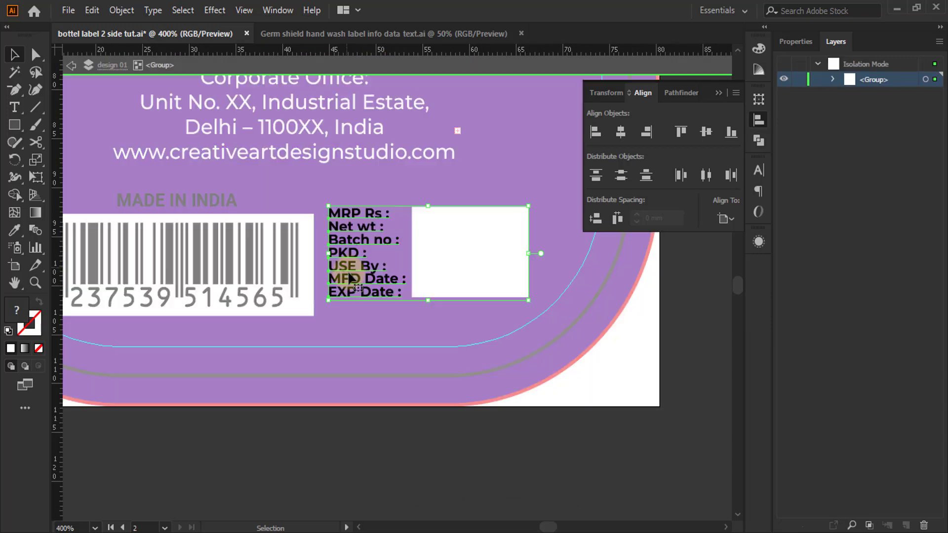
double_click(341, 266)
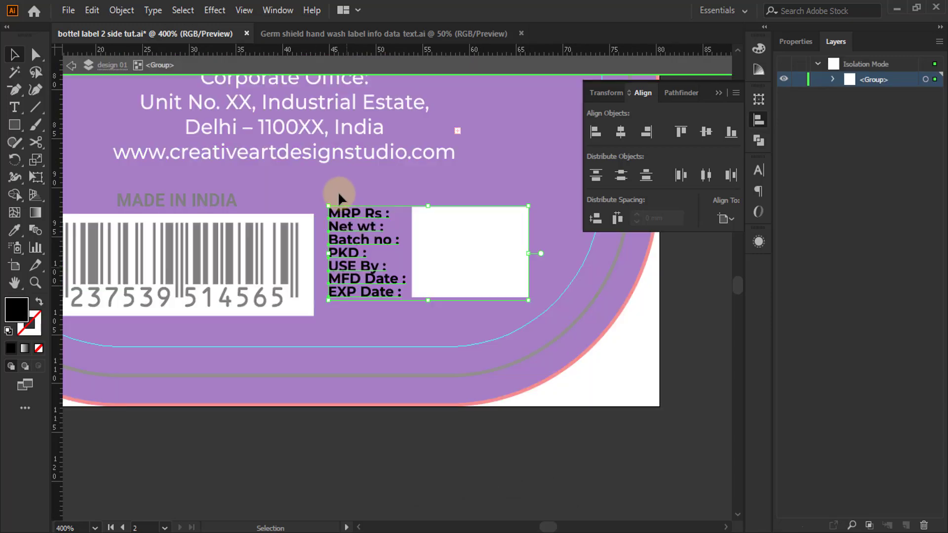
left_click(339, 197)
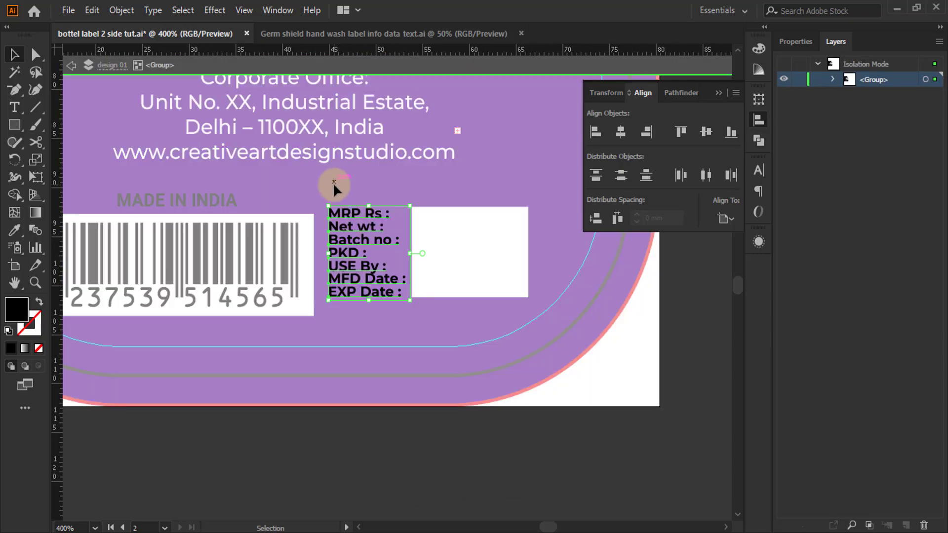
left_click(759, 48)
left_click(605, 142)
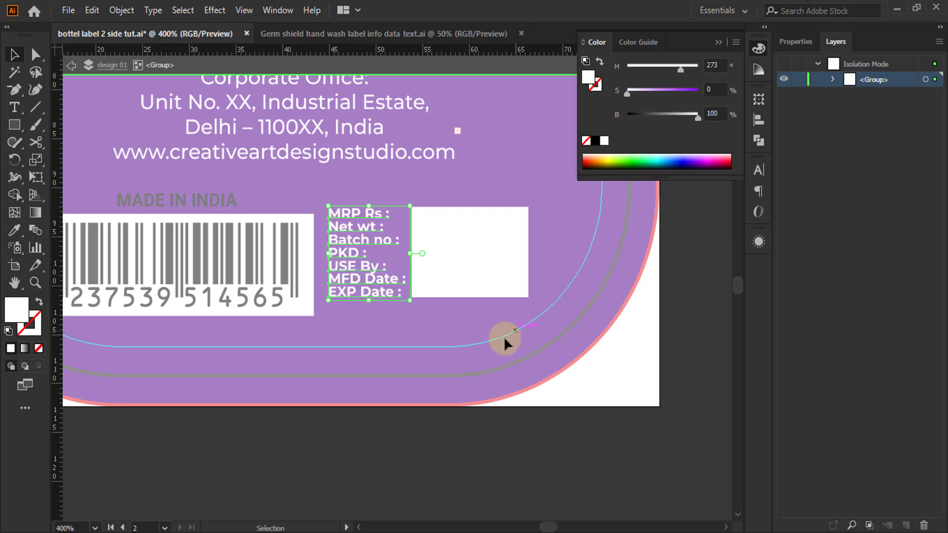
double_click(419, 437)
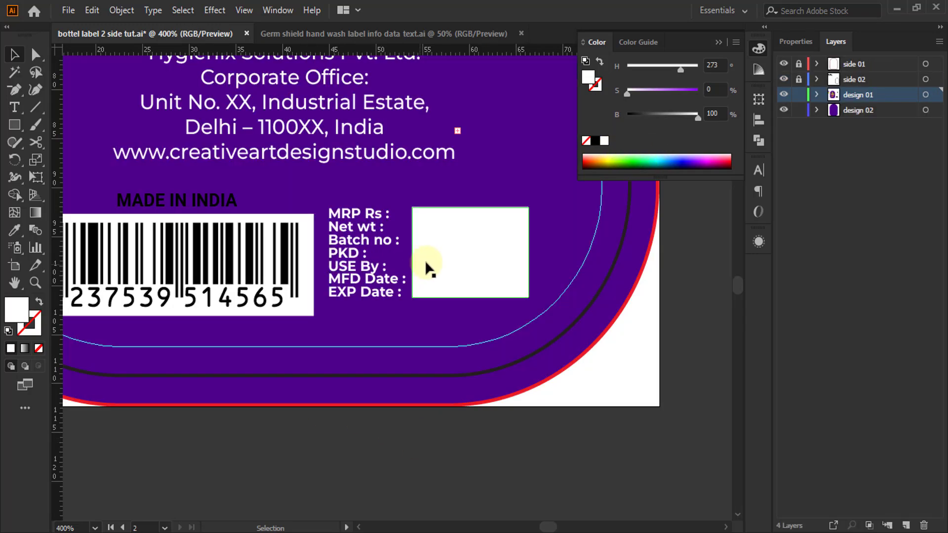
double_click(209, 212)
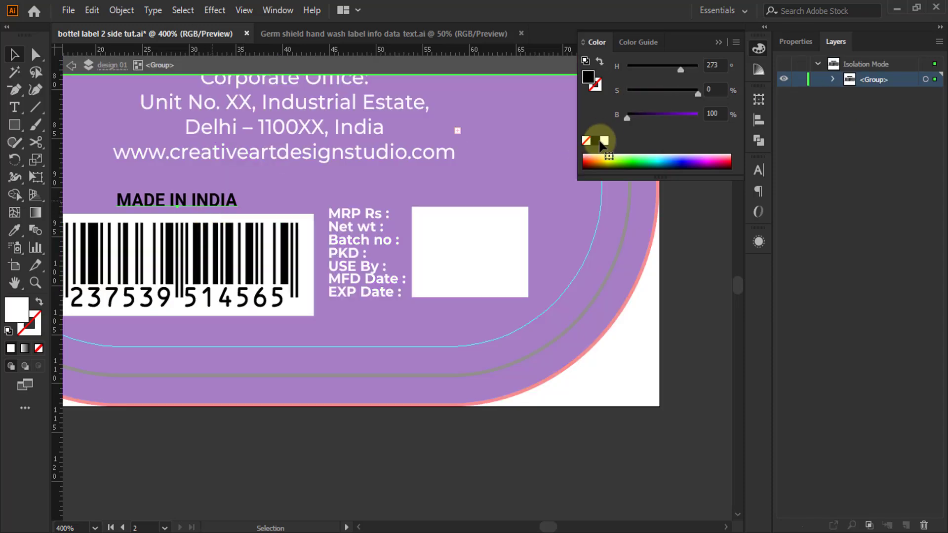
left_click(604, 141)
double_click(380, 398)
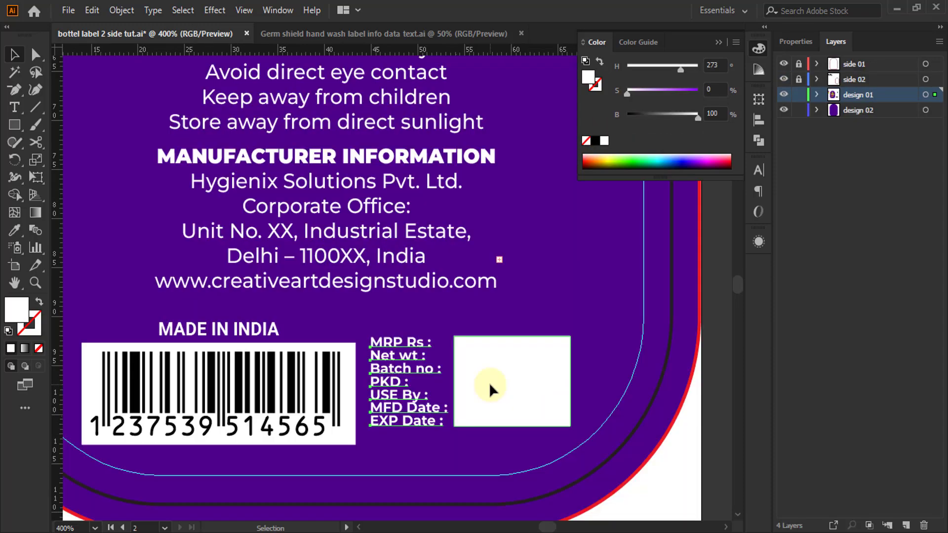
- Move the MRP details down to sit within the barcode's height, and shift both groups together slightly up and to the left
left_click(491, 387)
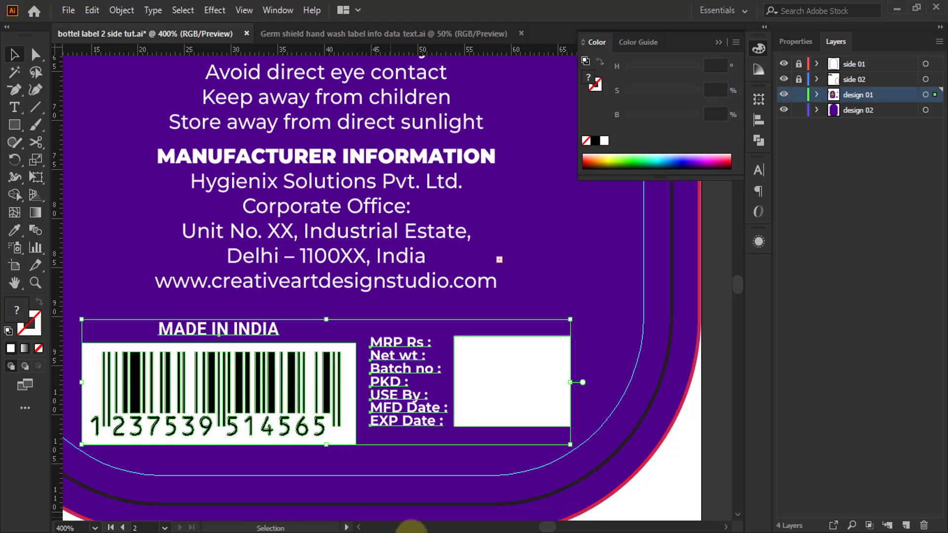
left_click(474, 514)
left_click(497, 394)
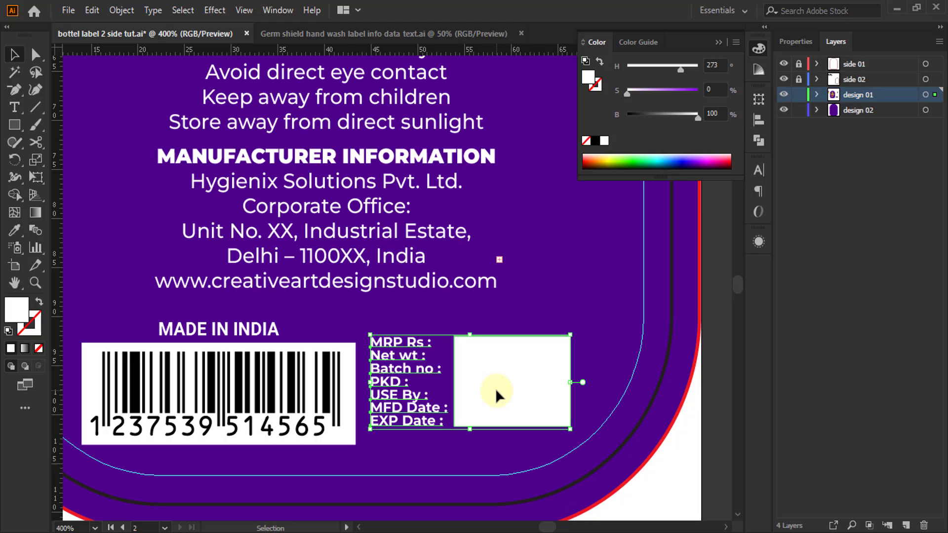
left_click_drag(497, 395, 499, 406)
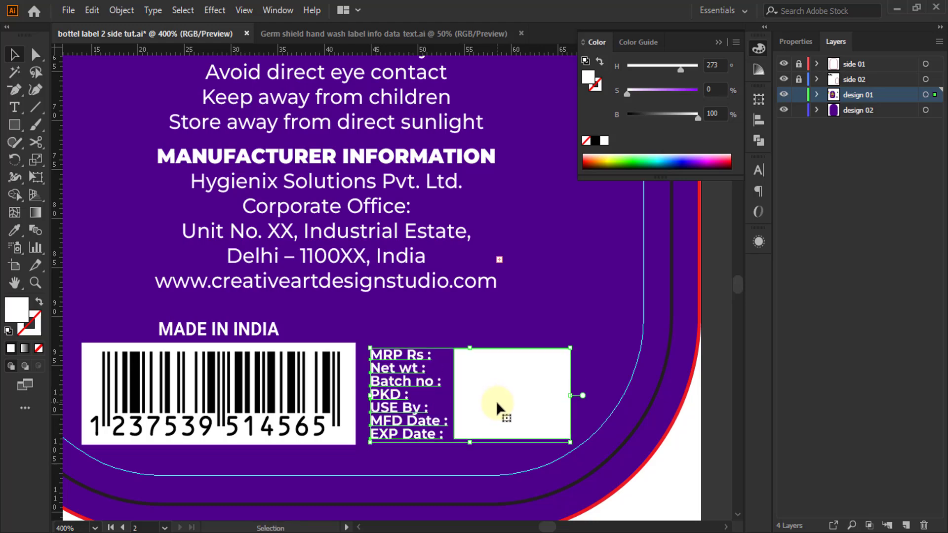
left_click(331, 390, "shift")
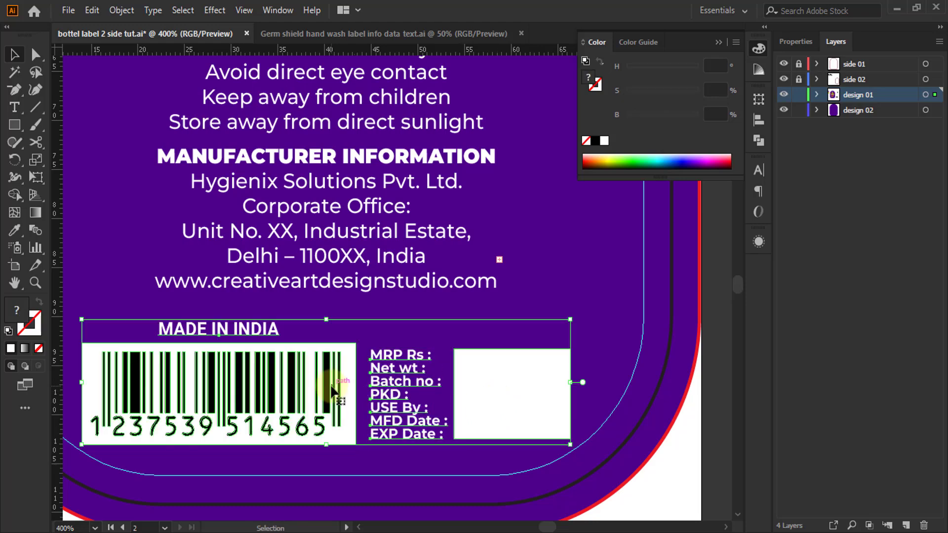
left_click_drag(332, 389, 324, 383)
key("ctrl+1")
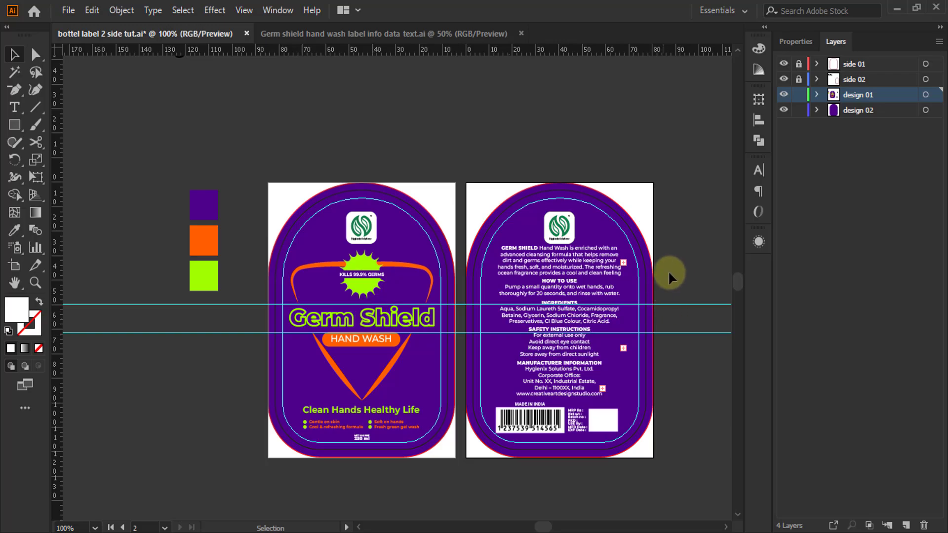
- Recolour the words GERM SHIELD in the back label's description lime green by sampling the green swatch with the Eyedropper
scroll(680, 265, "up", 2)
key("ctrl+1")
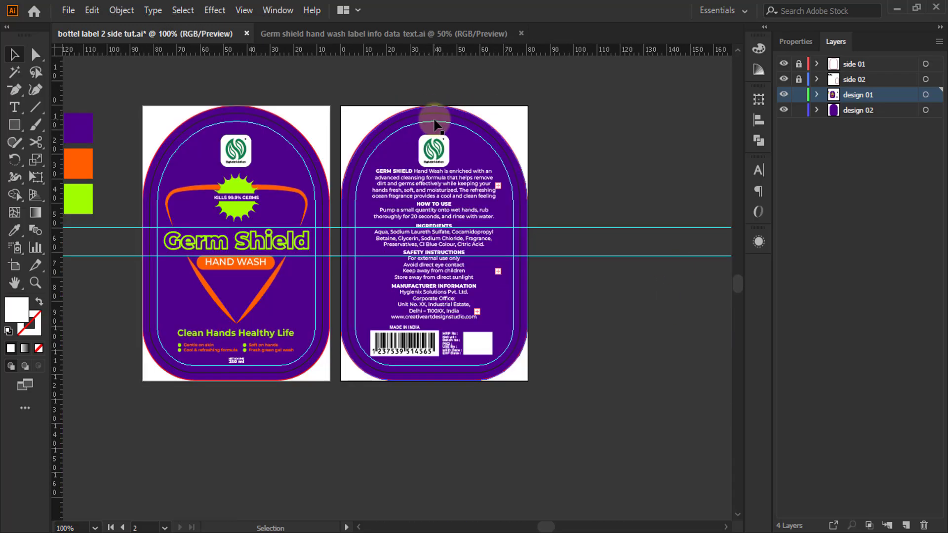
scroll(433, 130, "up", 2)
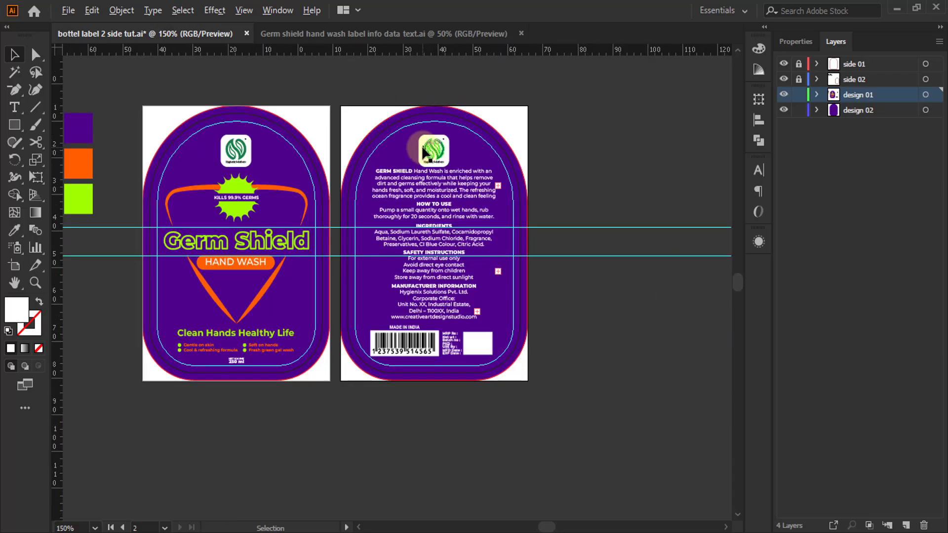
left_click(15, 108)
left_click(400, 196)
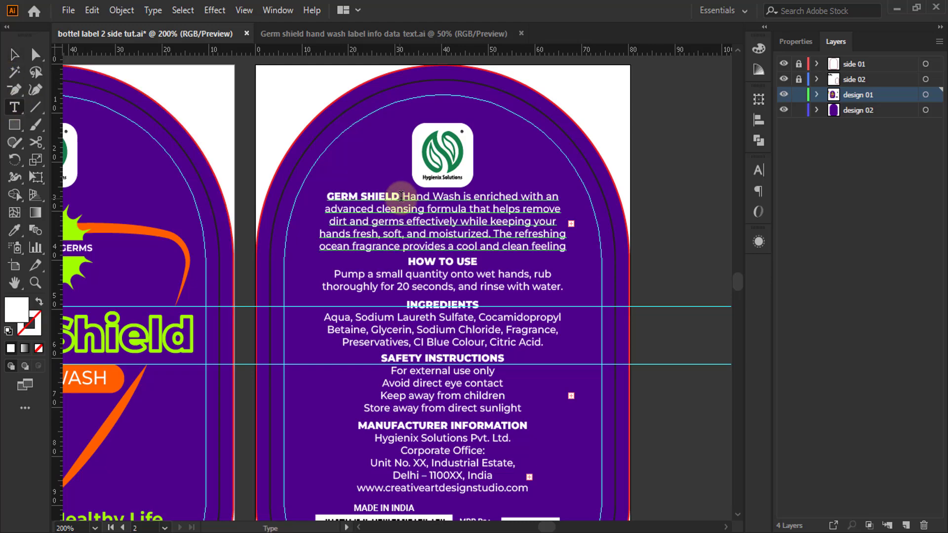
left_click_drag(401, 196, 318, 194)
key("ctrl+1")
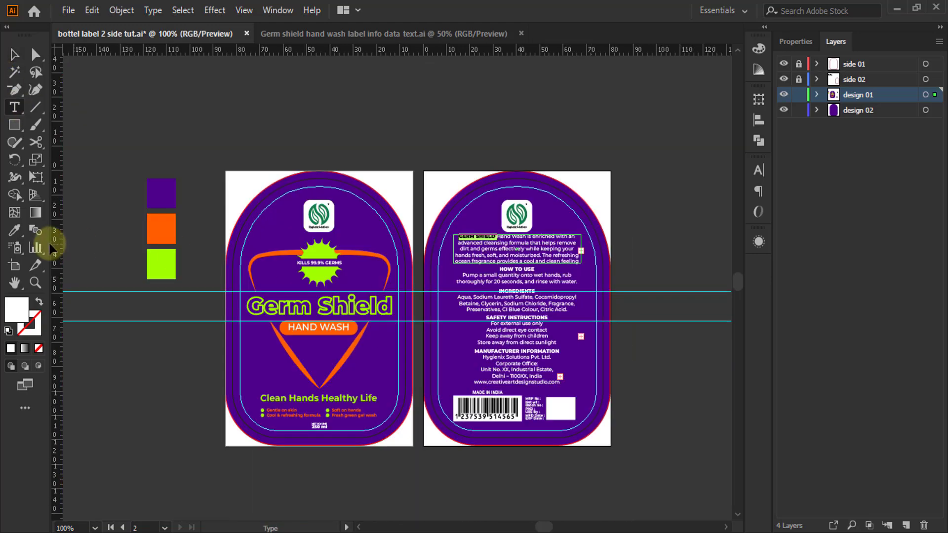
left_click(12, 230)
left_click(162, 269)
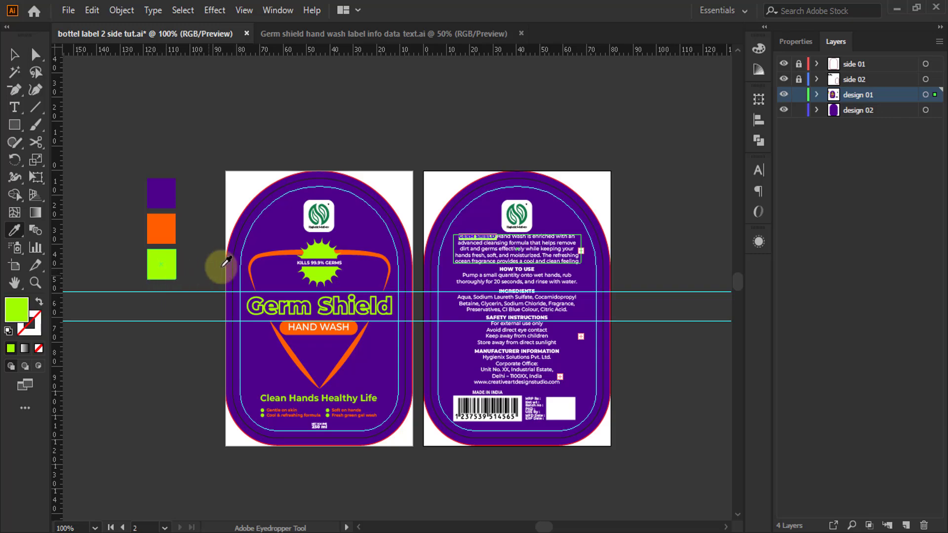
- Recolour the HOW TO USE heading lime green by sampling the green swatch with the Eyedropper
scroll(543, 277, "up", 2)
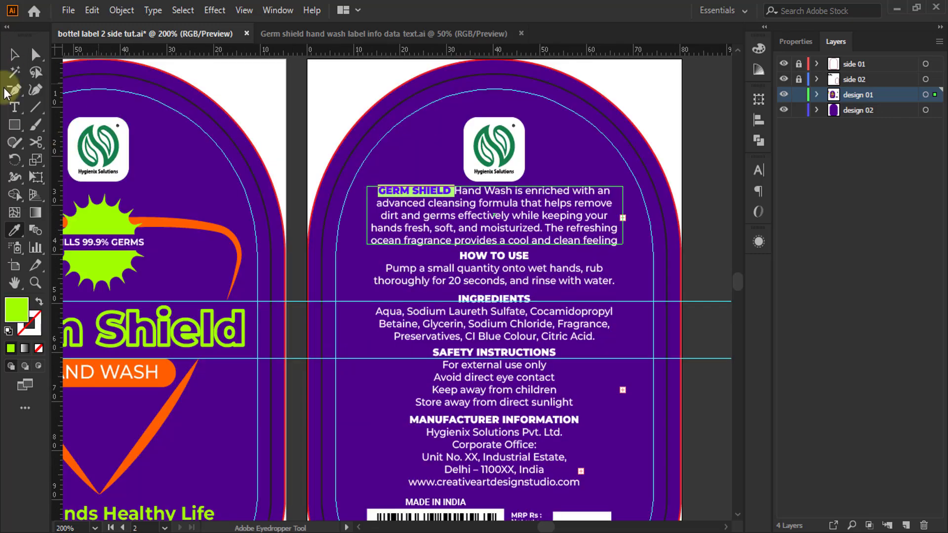
left_click(15, 107)
left_click_drag(531, 255, 444, 257)
scroll(574, 309, "down", 2)
left_click(11, 230)
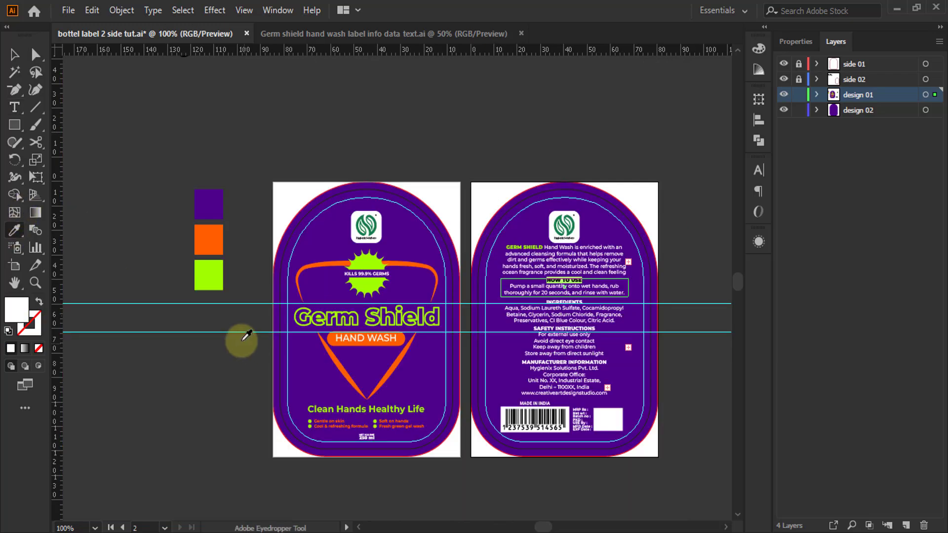
left_click(217, 271)
- Give the INGREDIENTS heading the lime green colour of the HOW TO USE heading with the Eyedropper
left_click(15, 108)
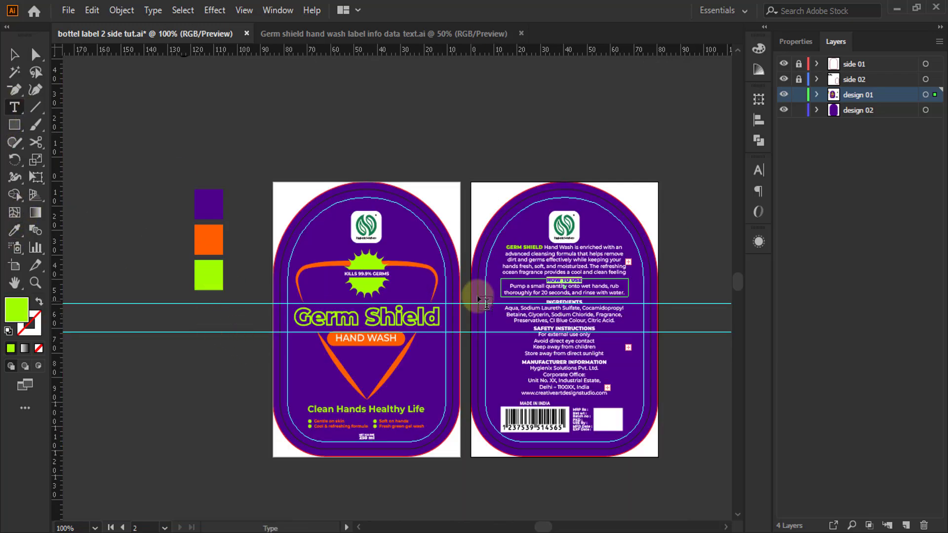
scroll(581, 318, "up", 2)
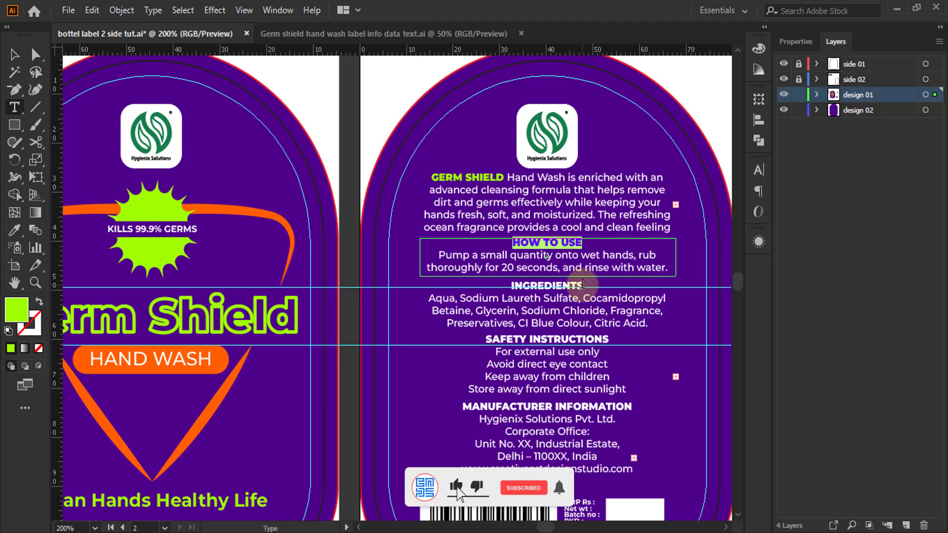
left_click_drag(582, 284, 511, 286)
left_click(15, 230)
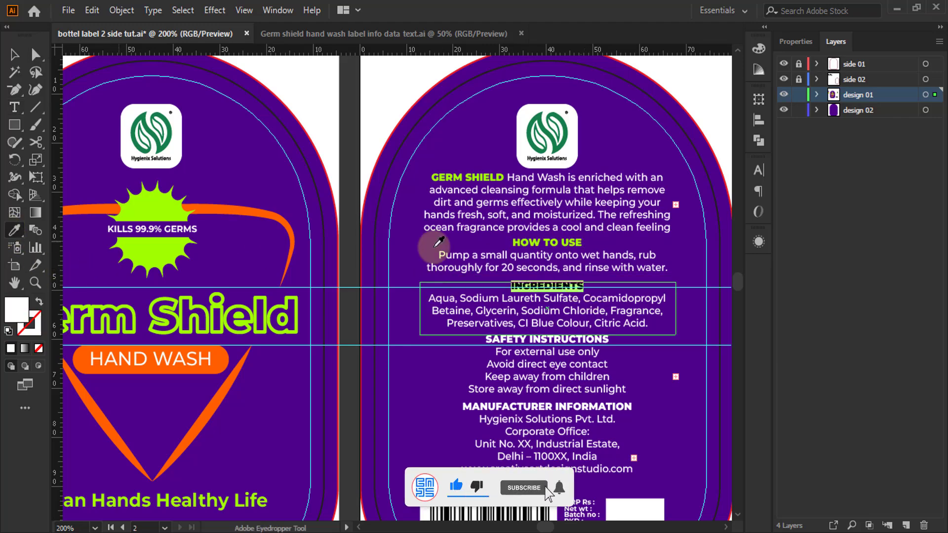
left_click(560, 245)
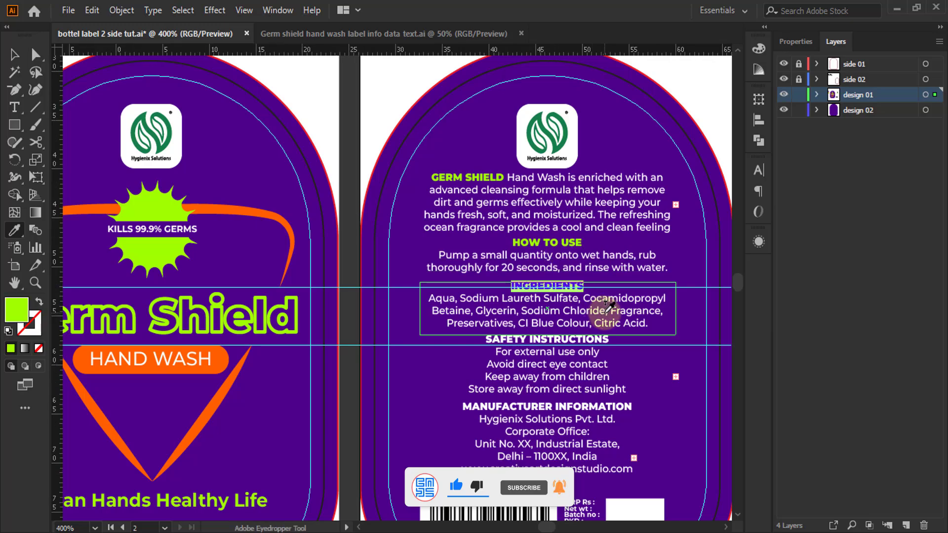
- Apply the lime green SAFETY INSTRUCTIONS heading style to the MANUFACTURER INFORMATION heading with the Eyedropper
scroll(606, 312, "up", 2)
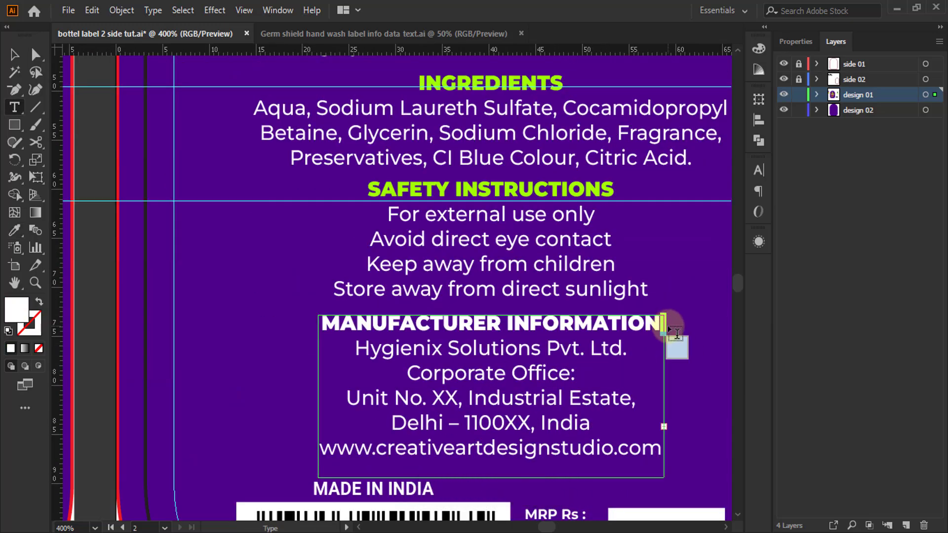
left_click_drag(663, 320, 293, 309)
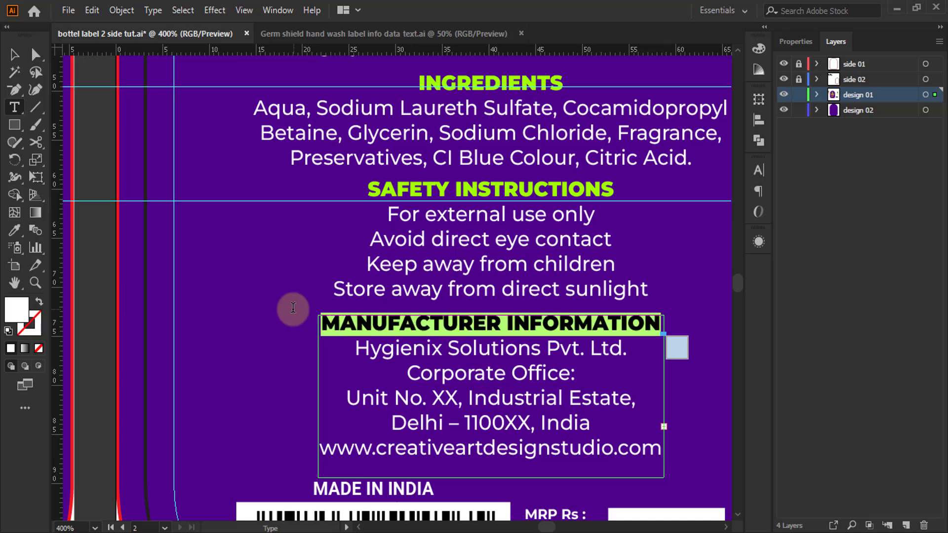
left_click(14, 230)
left_click(374, 190)
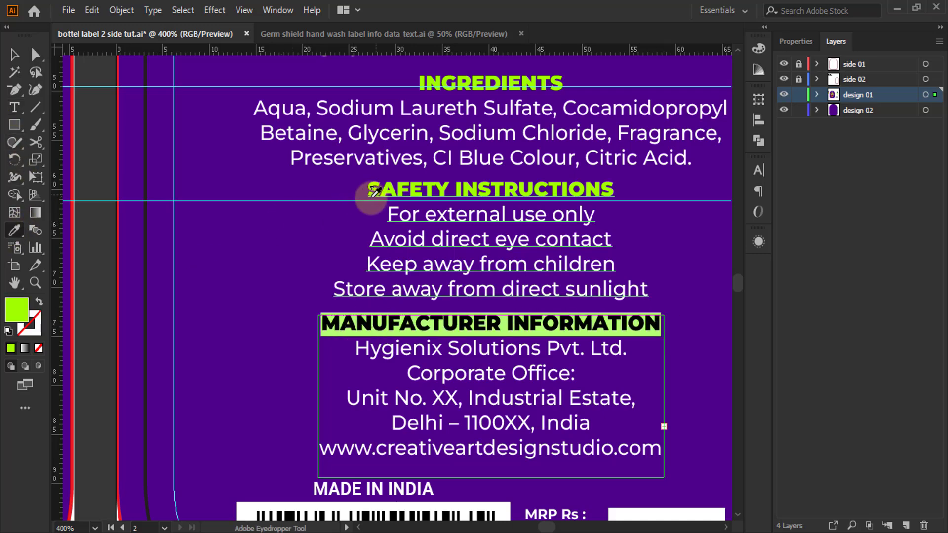
- Apply the lime green MANUFACTURER INFORMATION heading style to the MADE IN INDIA text above the barcode with the Eyedropper
scroll(306, 254, "down", 4)
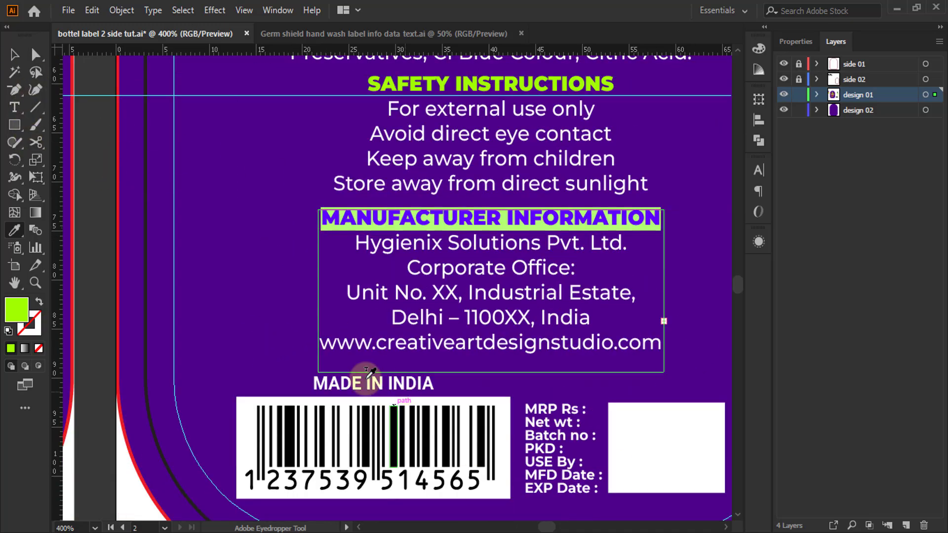
left_click(15, 107)
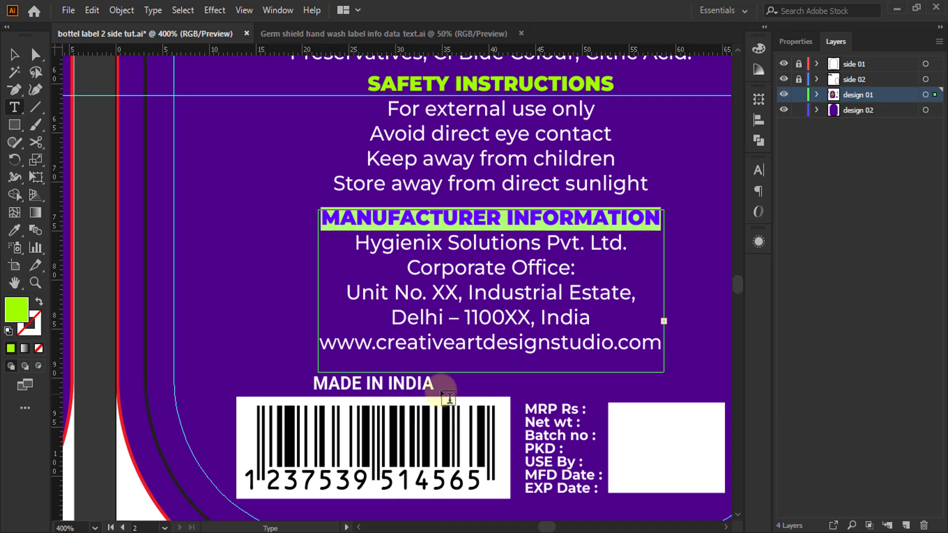
left_click_drag(429, 379, 316, 384)
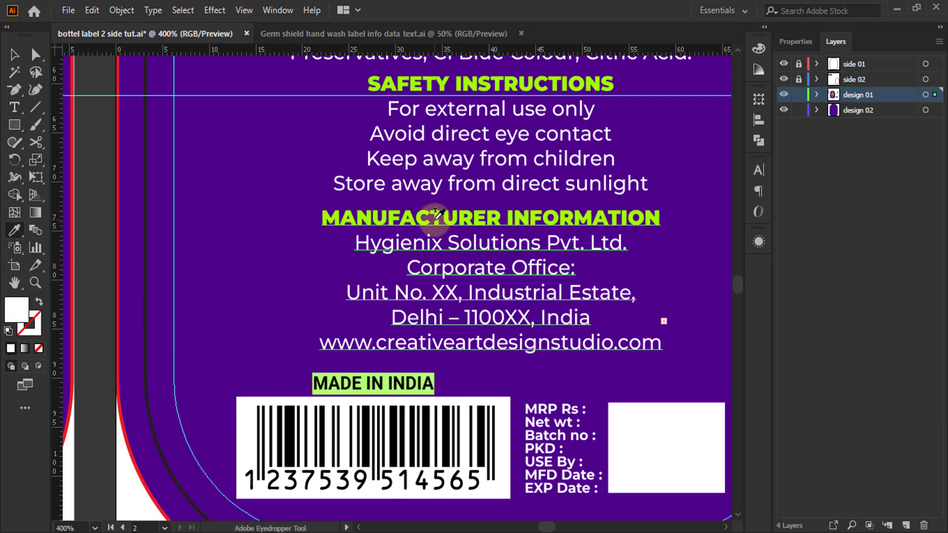
left_click(434, 218)
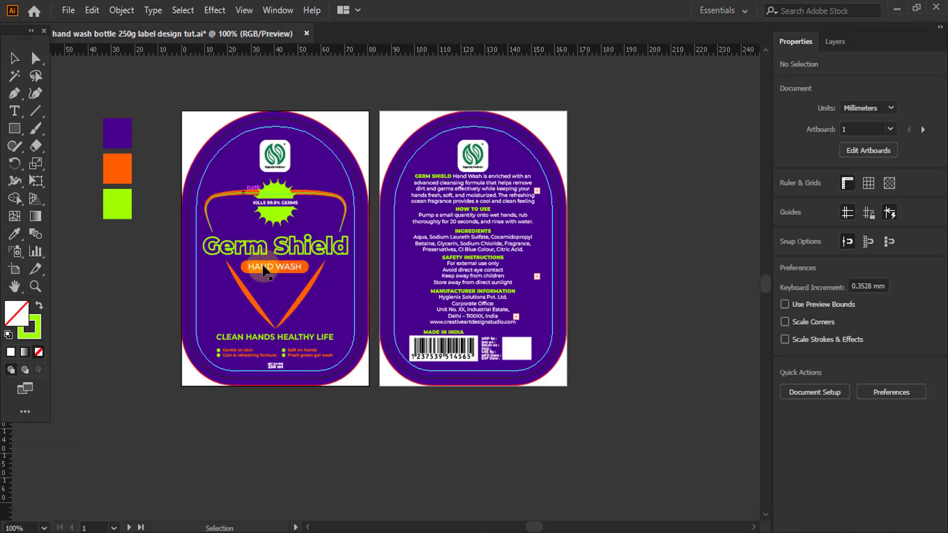
- Reduce the green outline stroke of the Germ Shield title on the front label to 1 pt and deselect it
scroll(216, 271, "up", 2)
scroll(212, 243, "up", 2)
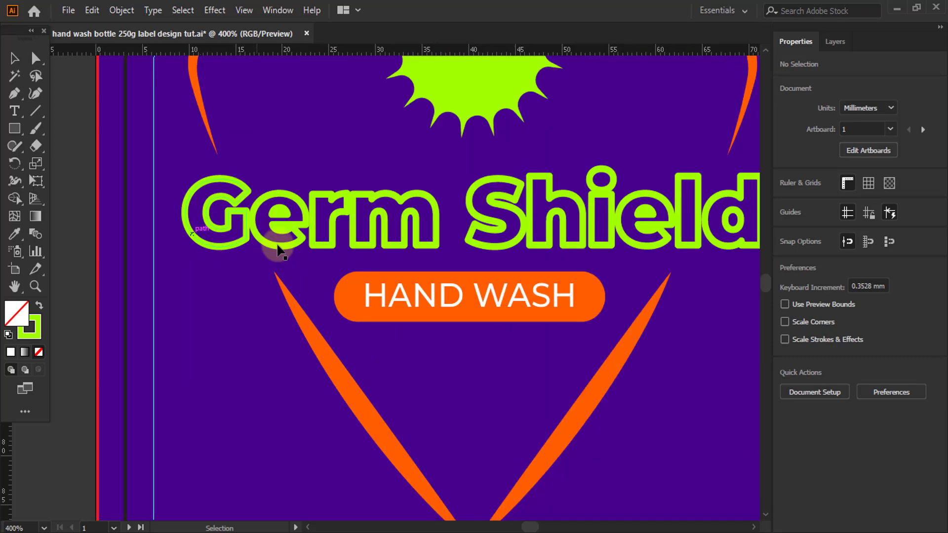
left_click(298, 226)
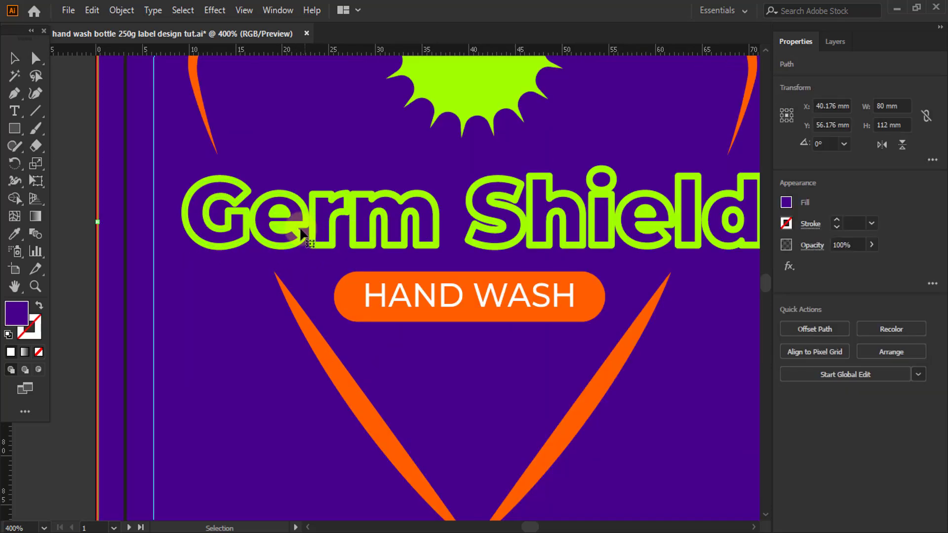
left_click(195, 247)
scroll(237, 247, "down", 1)
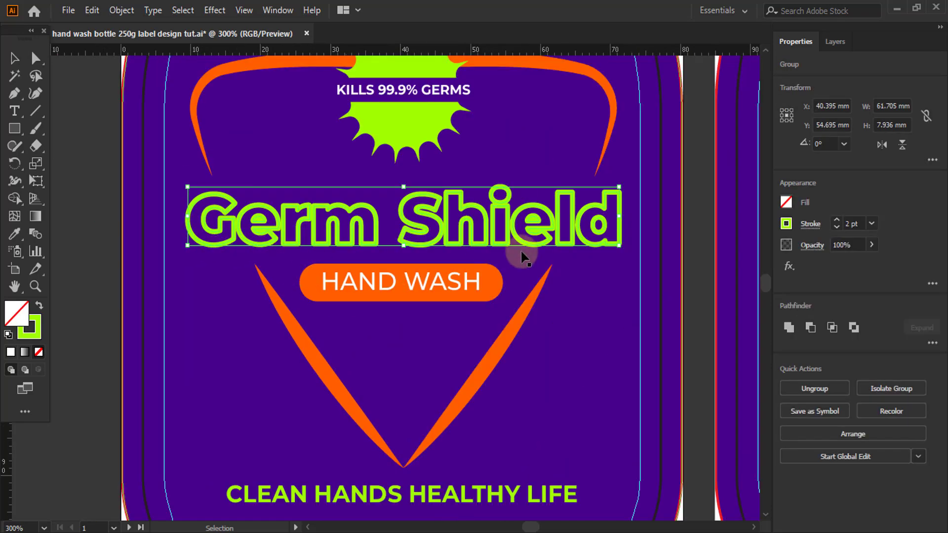
left_click(836, 227)
scroll(212, 249, "down", 2)
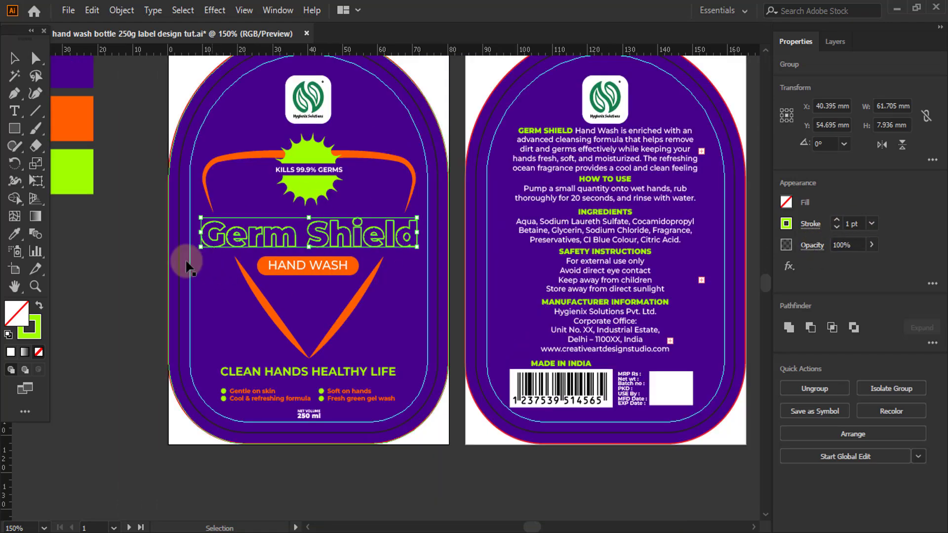
scroll(186, 264, "down", 1)
left_click(629, 260)
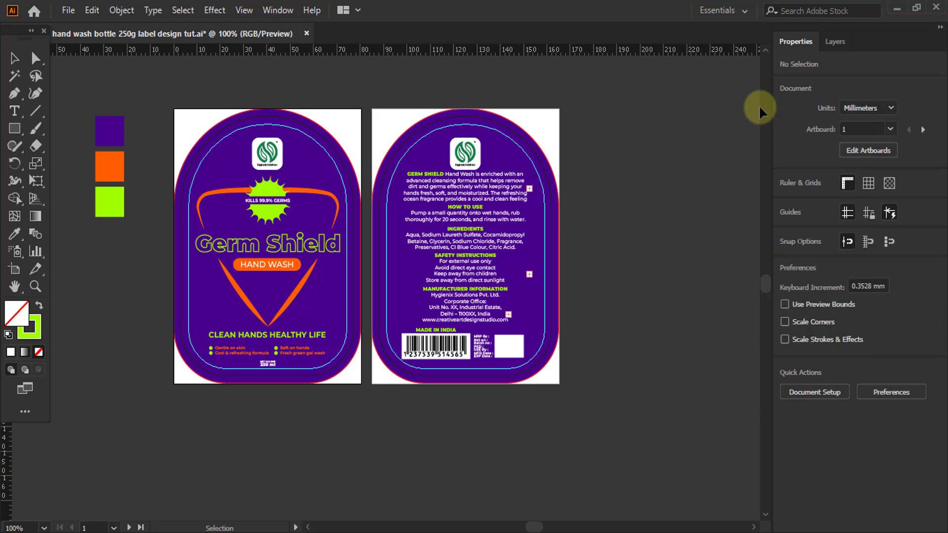
- Move all the back label artwork onto the design 02 layer by cutting it and pasting it in place, and deselect it
left_click(835, 42)
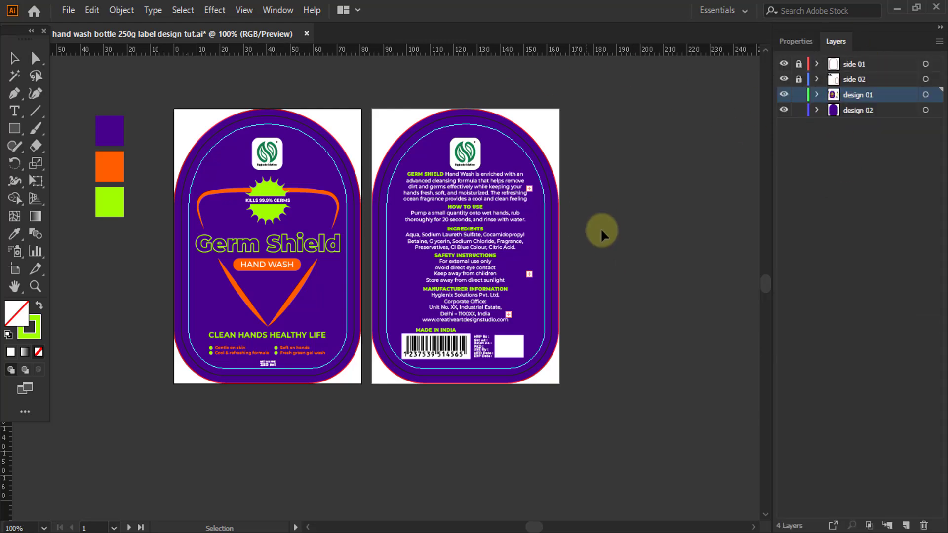
left_click(460, 184)
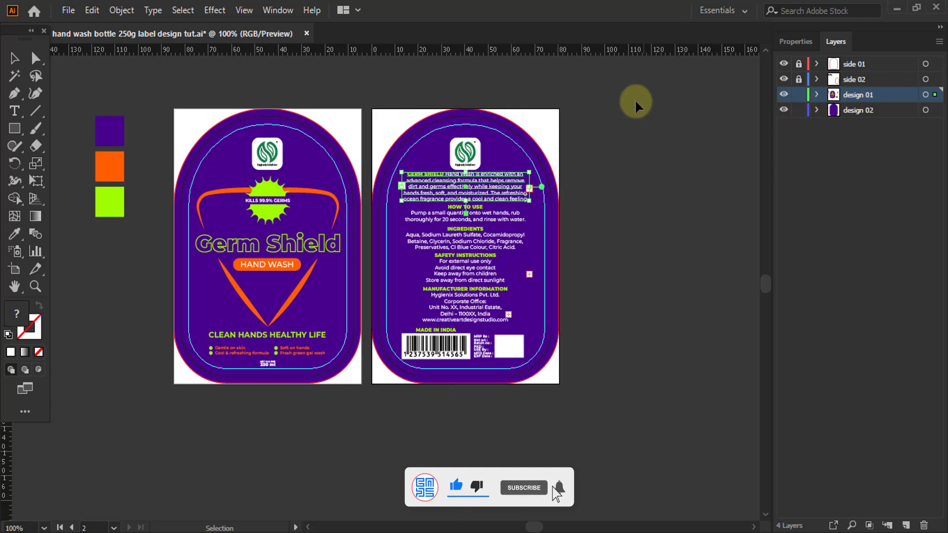
left_click_drag(642, 93, 375, 388)
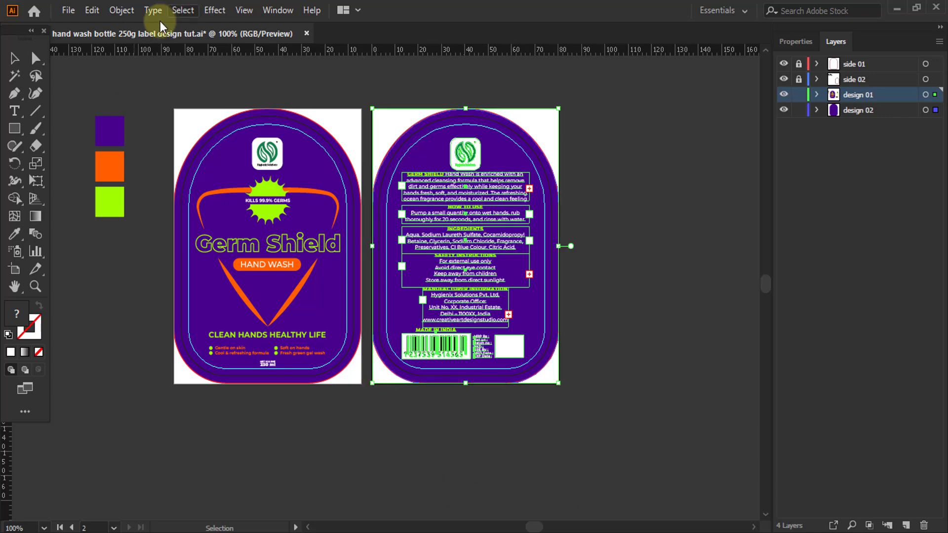
left_click(88, 9)
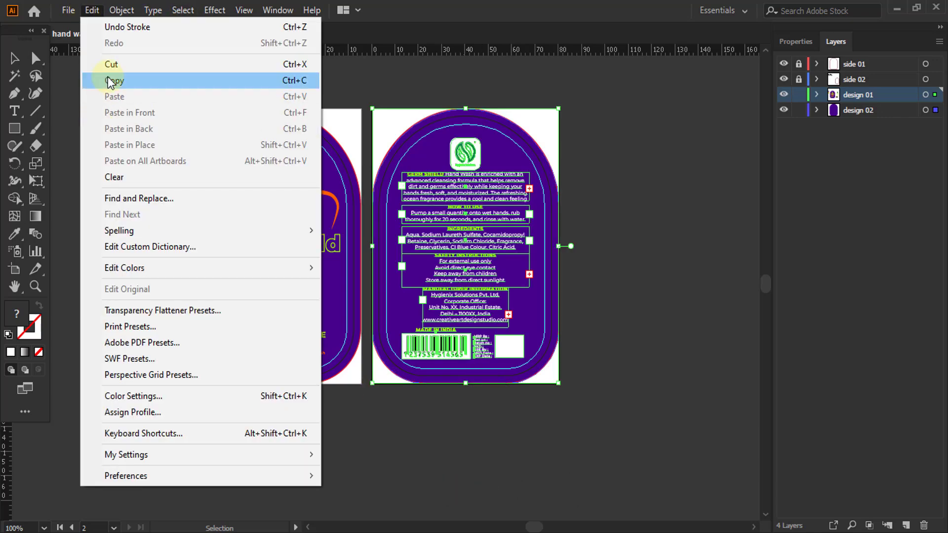
left_click(107, 69)
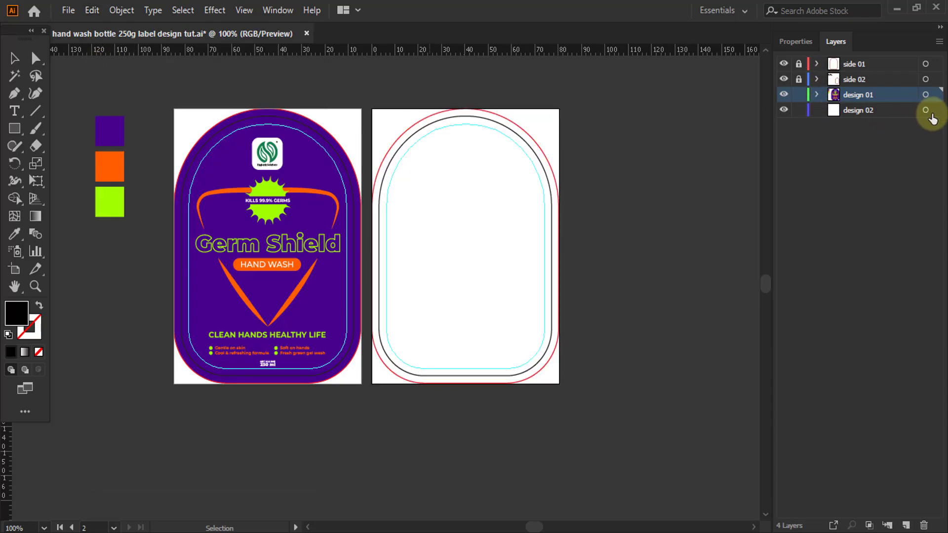
left_click(905, 112)
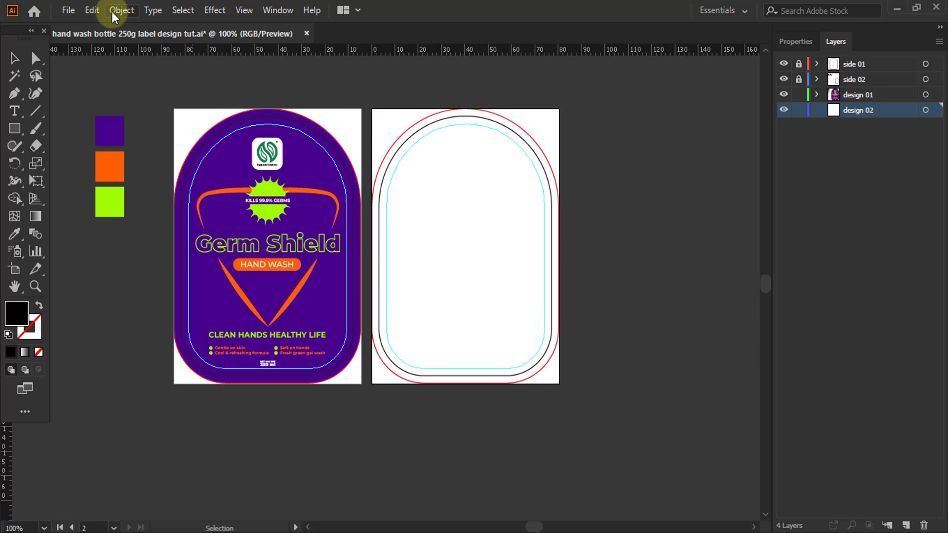
left_click(97, 10)
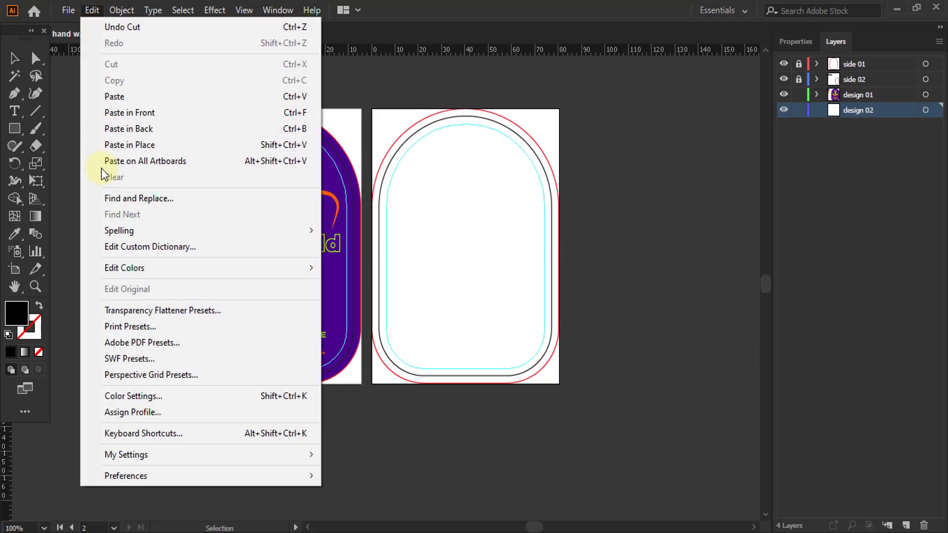
left_click(116, 144)
left_click(581, 196)
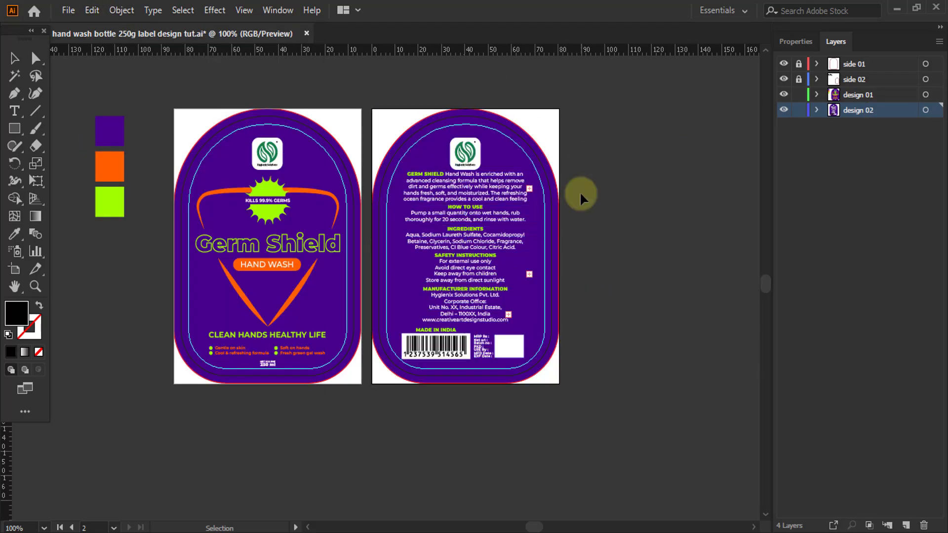